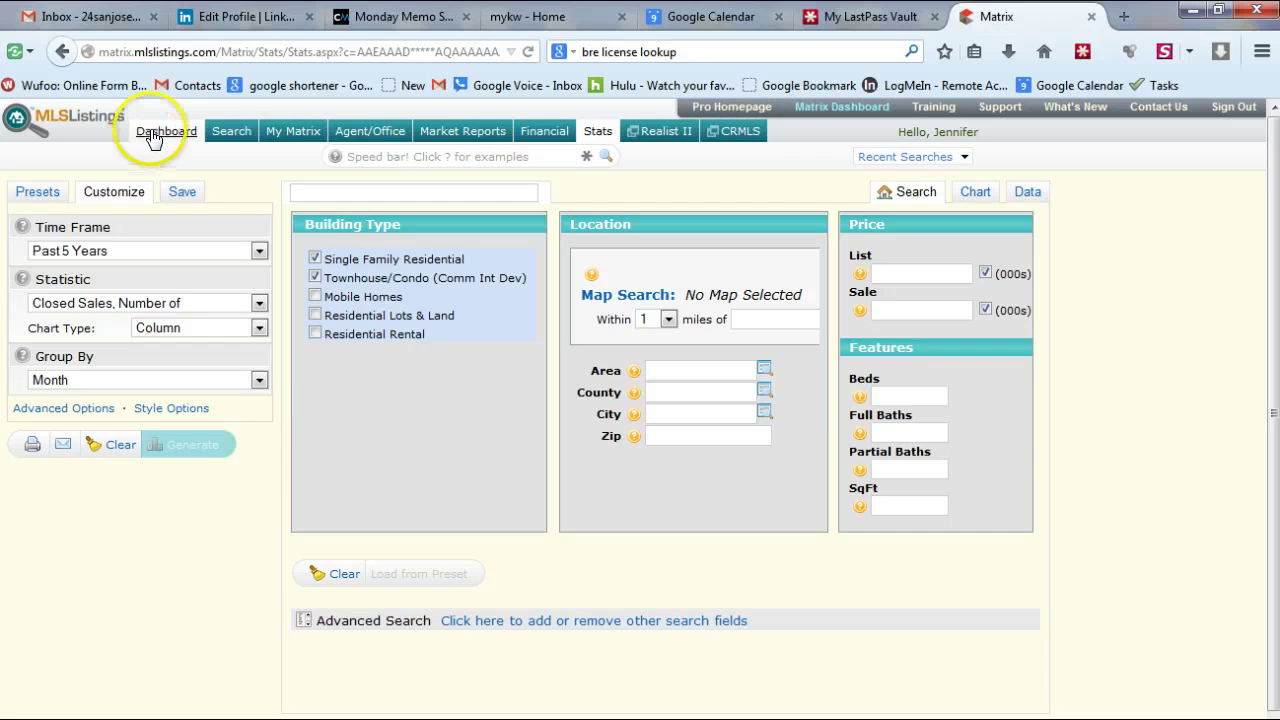
Step: Open the residential search from the MLSListings home page and go to the Matrix statistics page
mouse_move(240, 133)
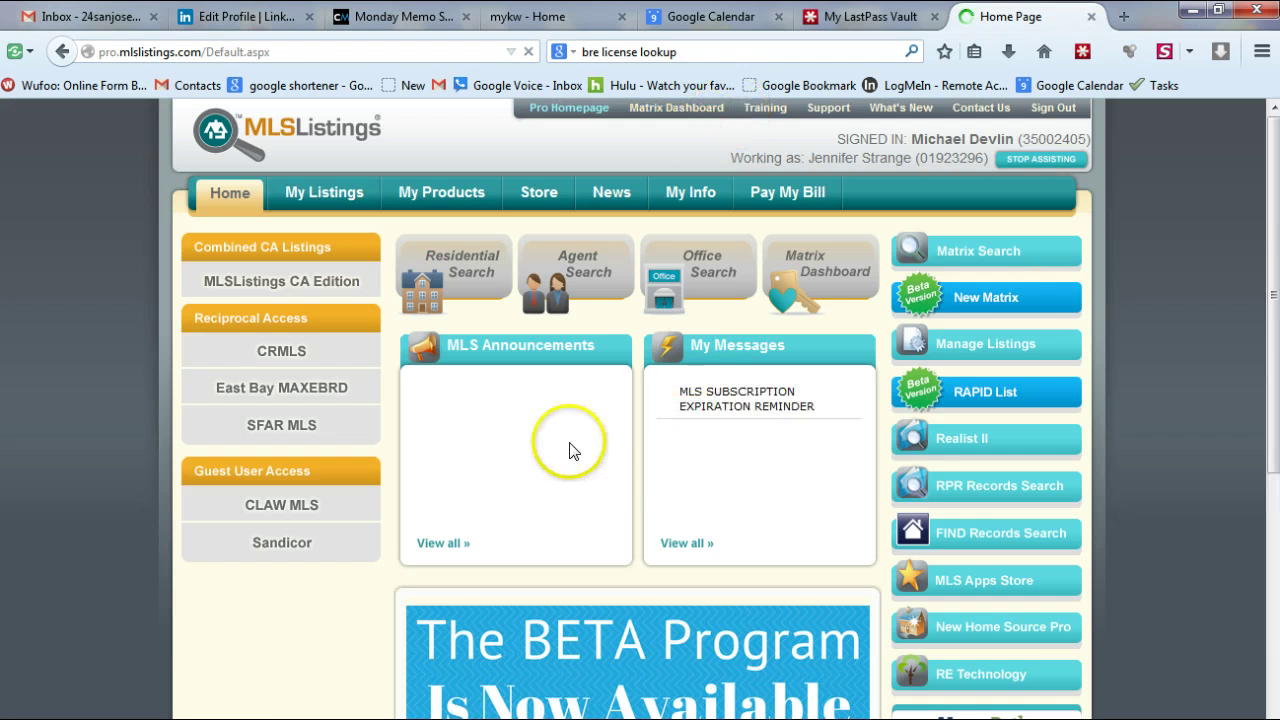
click(440, 268)
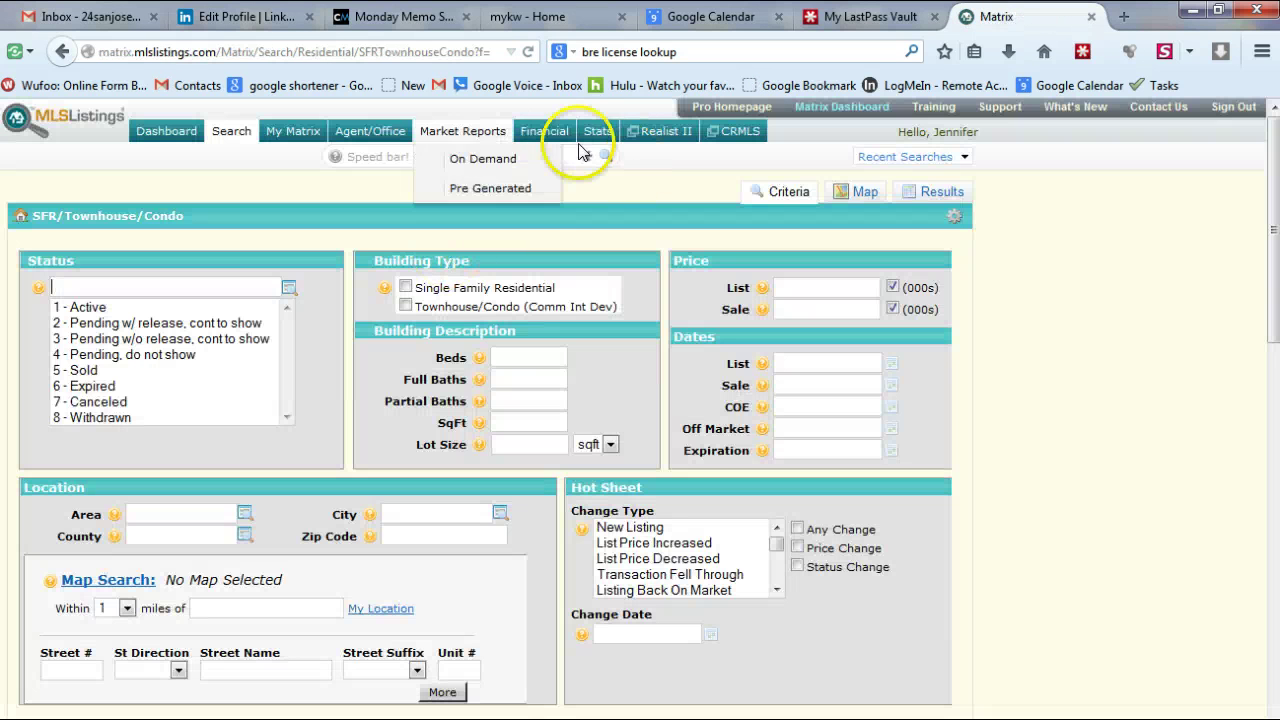
click(590, 133)
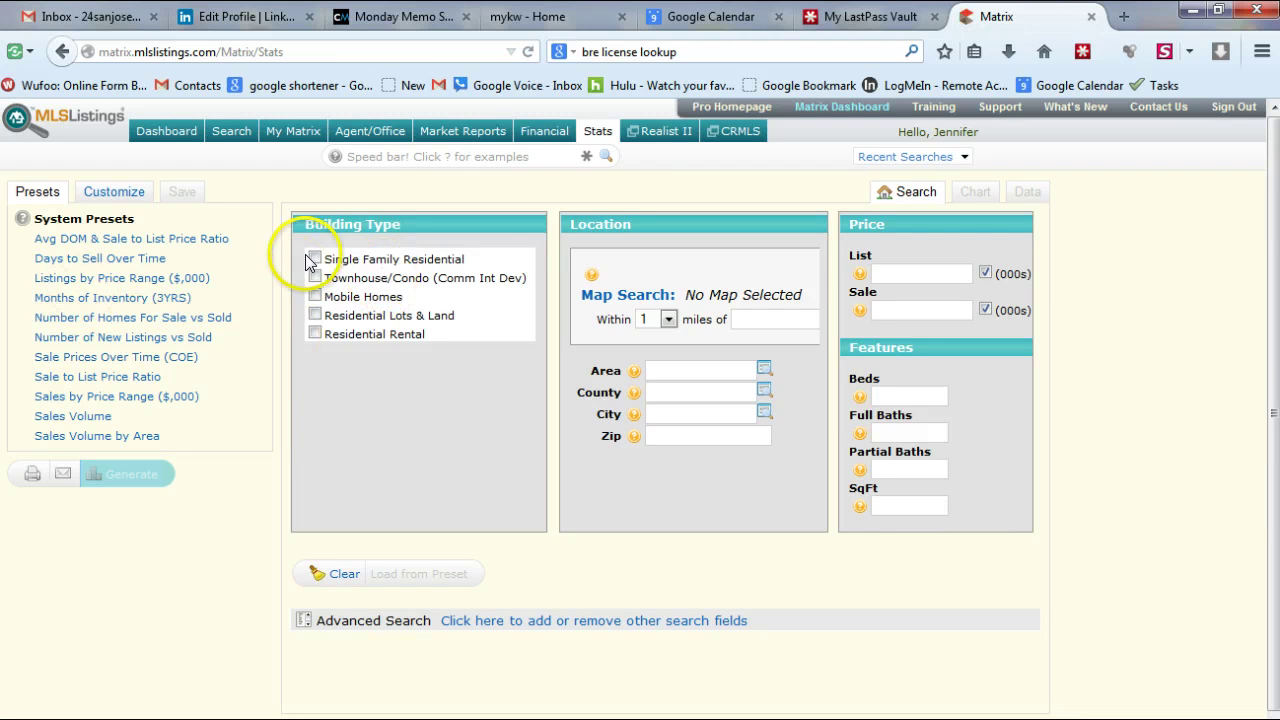
Step: Limit the statistics search to Single Family Residential and Townhouse/Condo buildings in county SCC
click(314, 259)
click(315, 277)
click(678, 389)
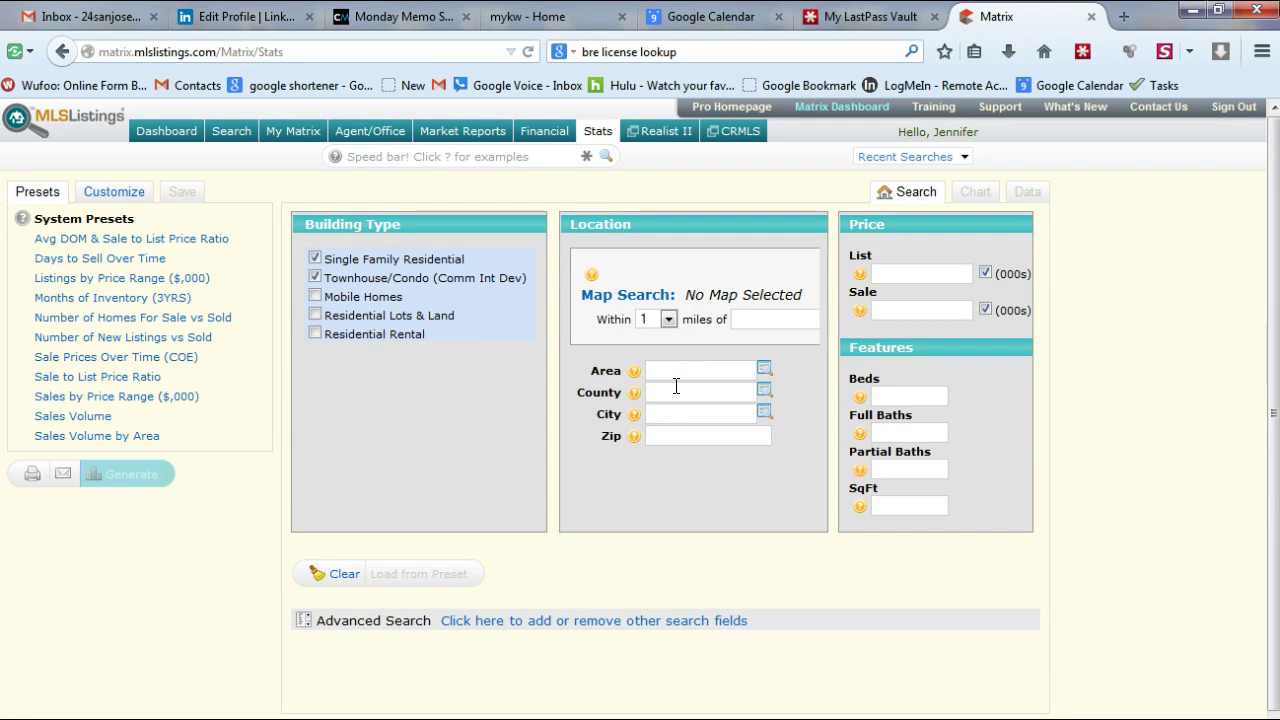
text(scc)
click(665, 431)
click(660, 370)
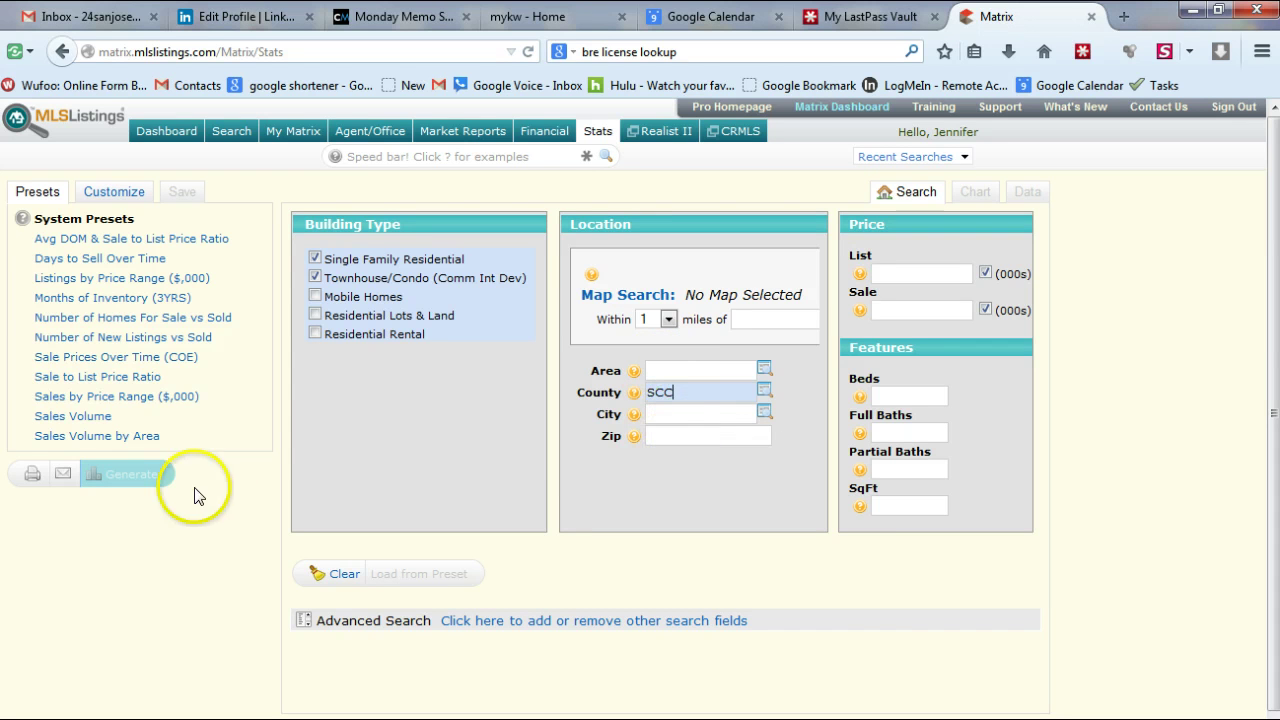
Step: Generate a custom statistics chart of Closed Sales, Number of, for the Past 5 Years, grouped by Month
click(111, 193)
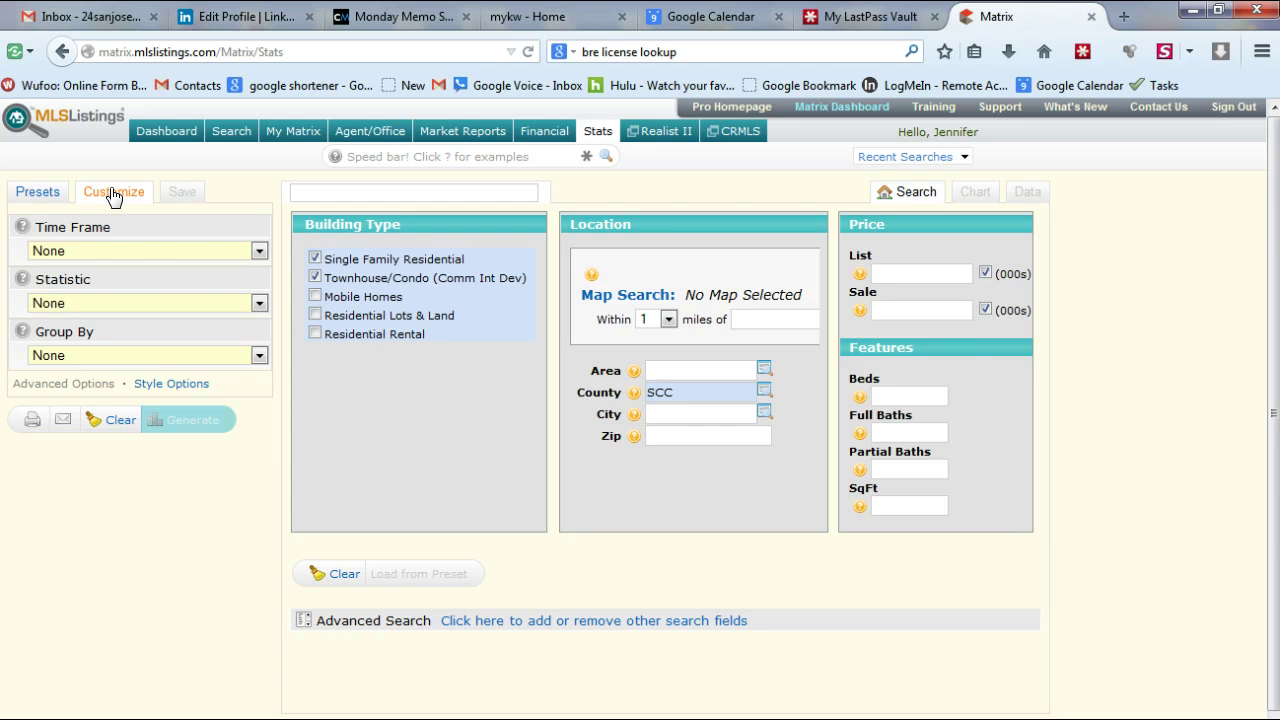
click(106, 250)
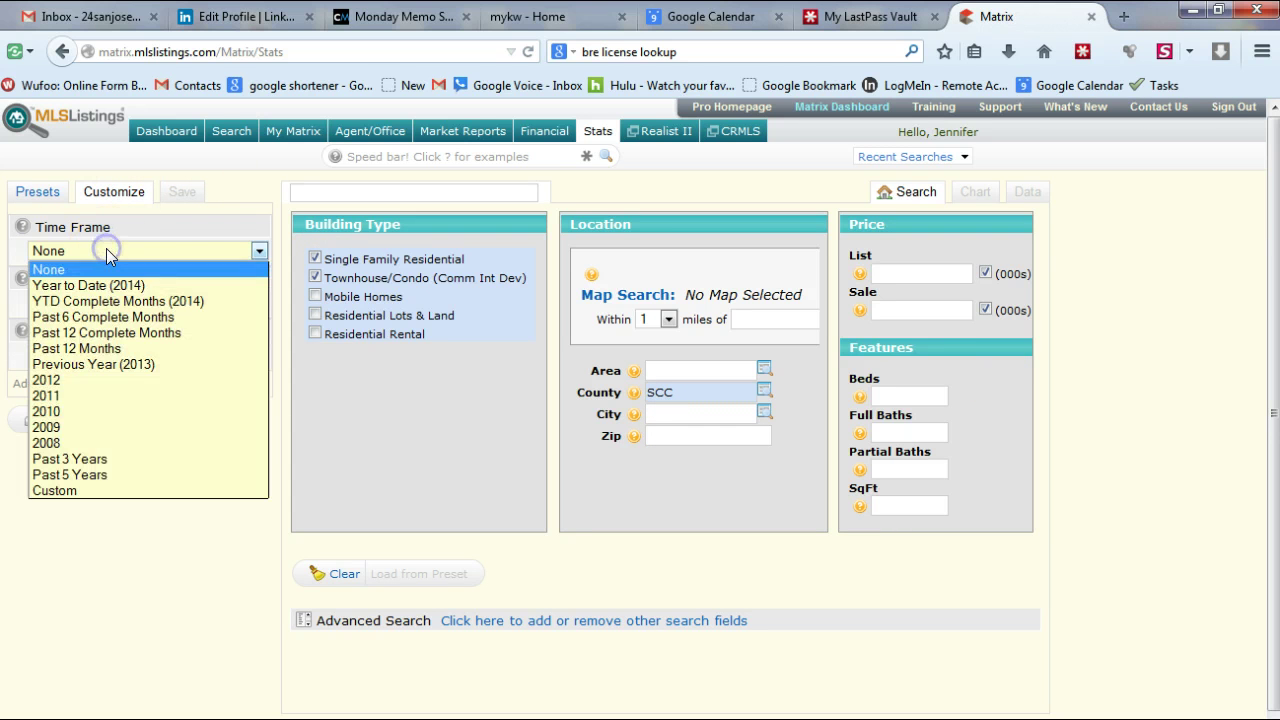
click(125, 473)
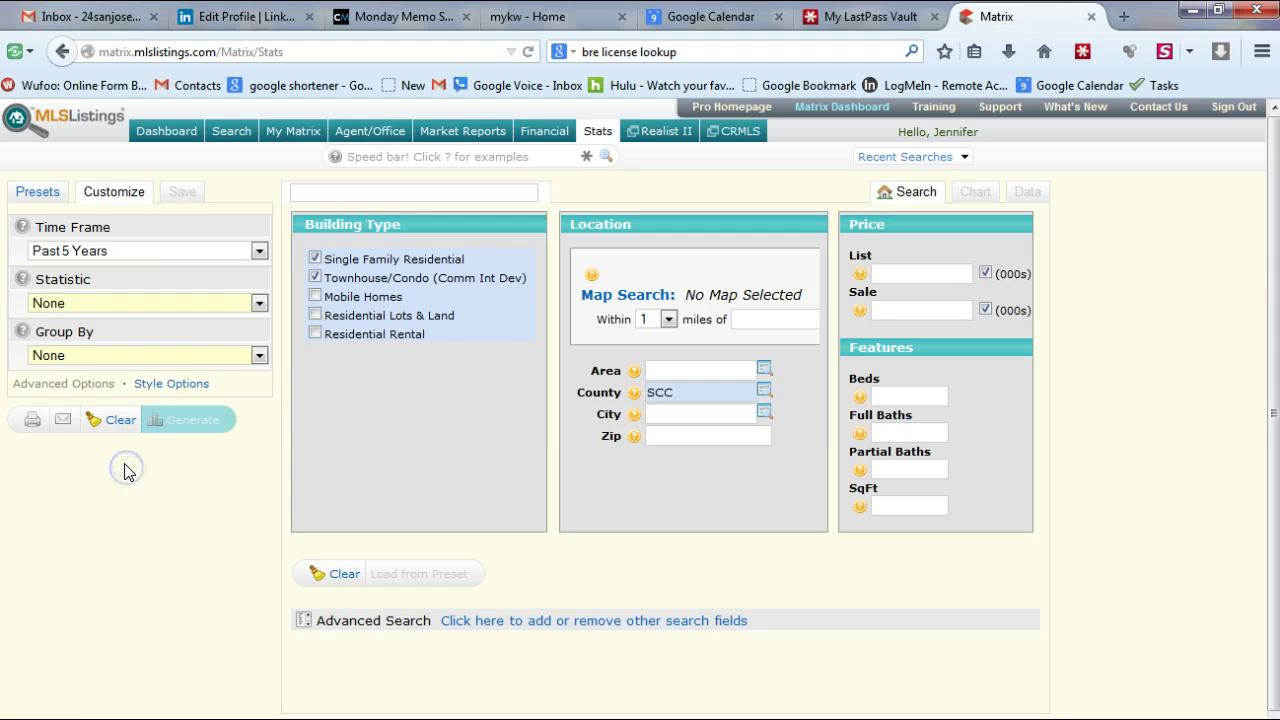
click(108, 305)
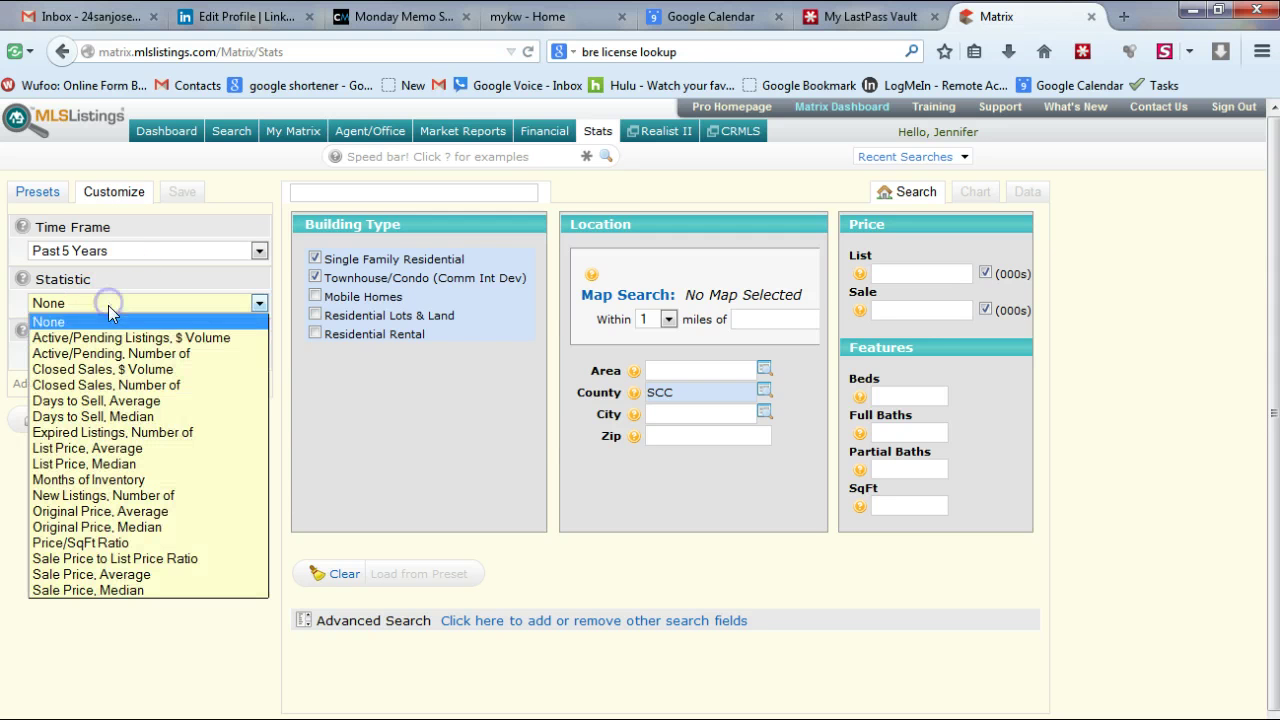
click(138, 388)
click(101, 355)
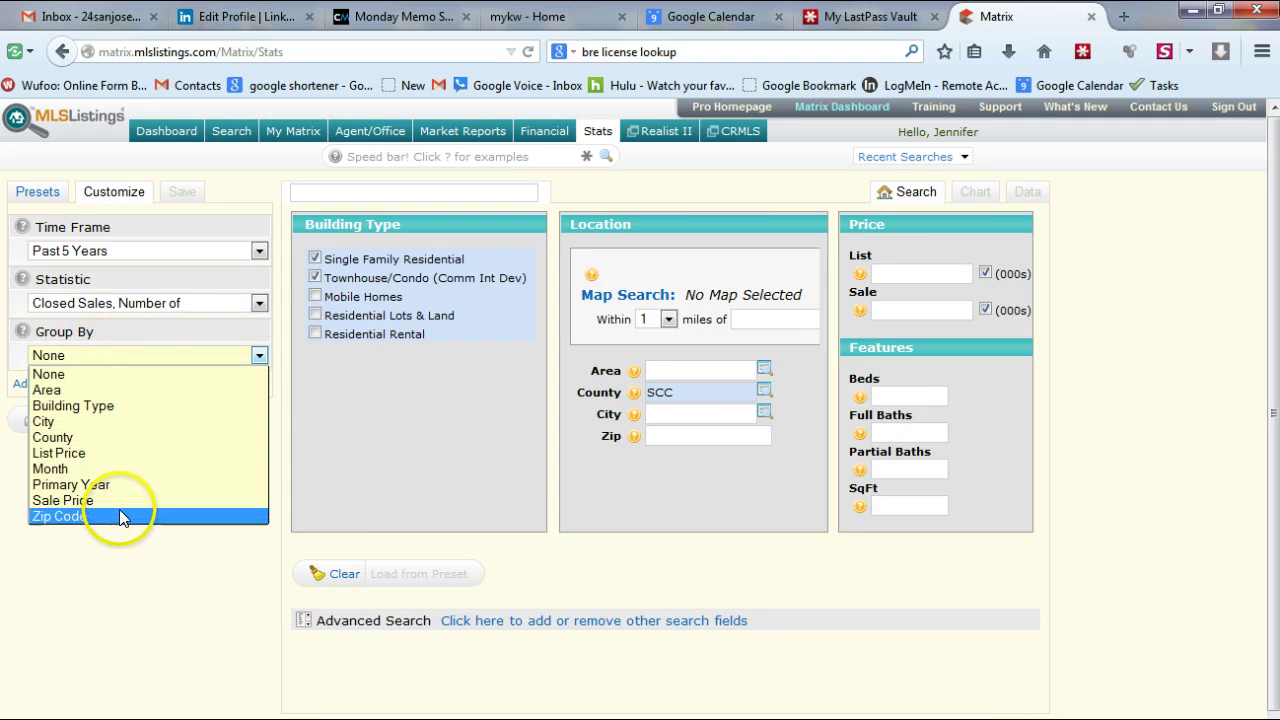
click(108, 469)
click(188, 451)
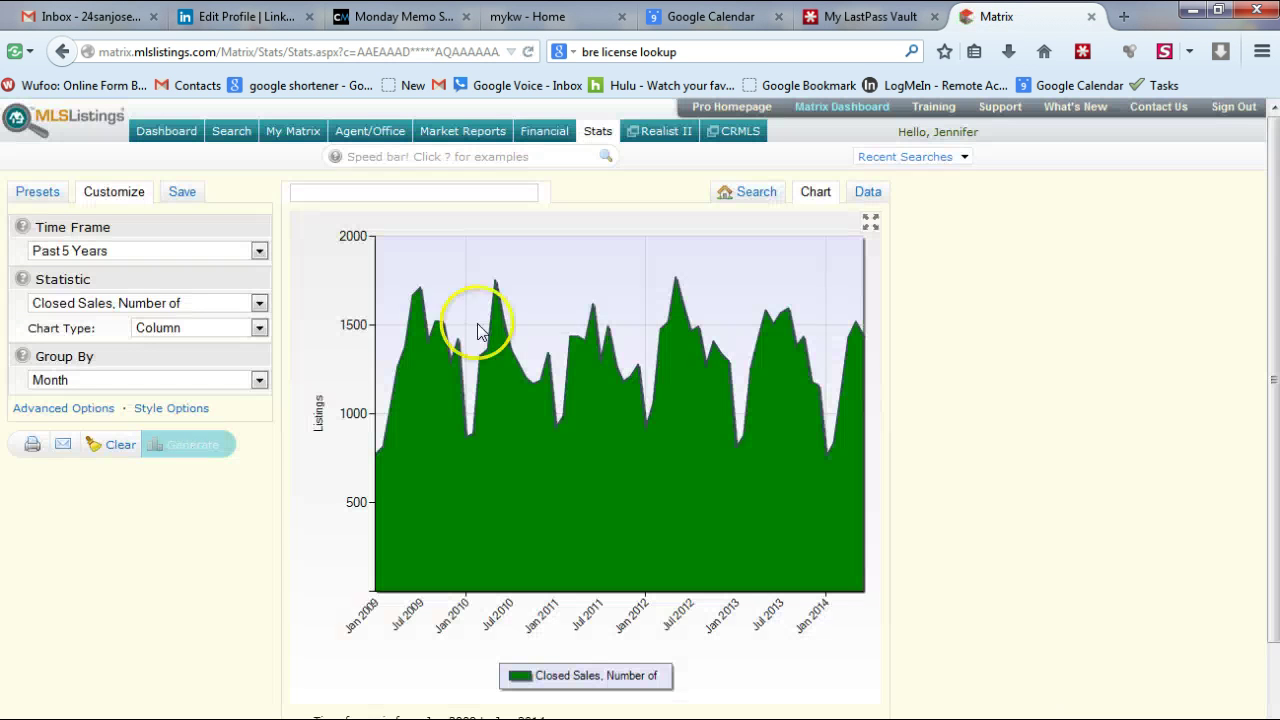
Step: Show the chart's data table, export it as CSV and open statistics.csv in a maximized Microsoft Excel window
click(867, 195)
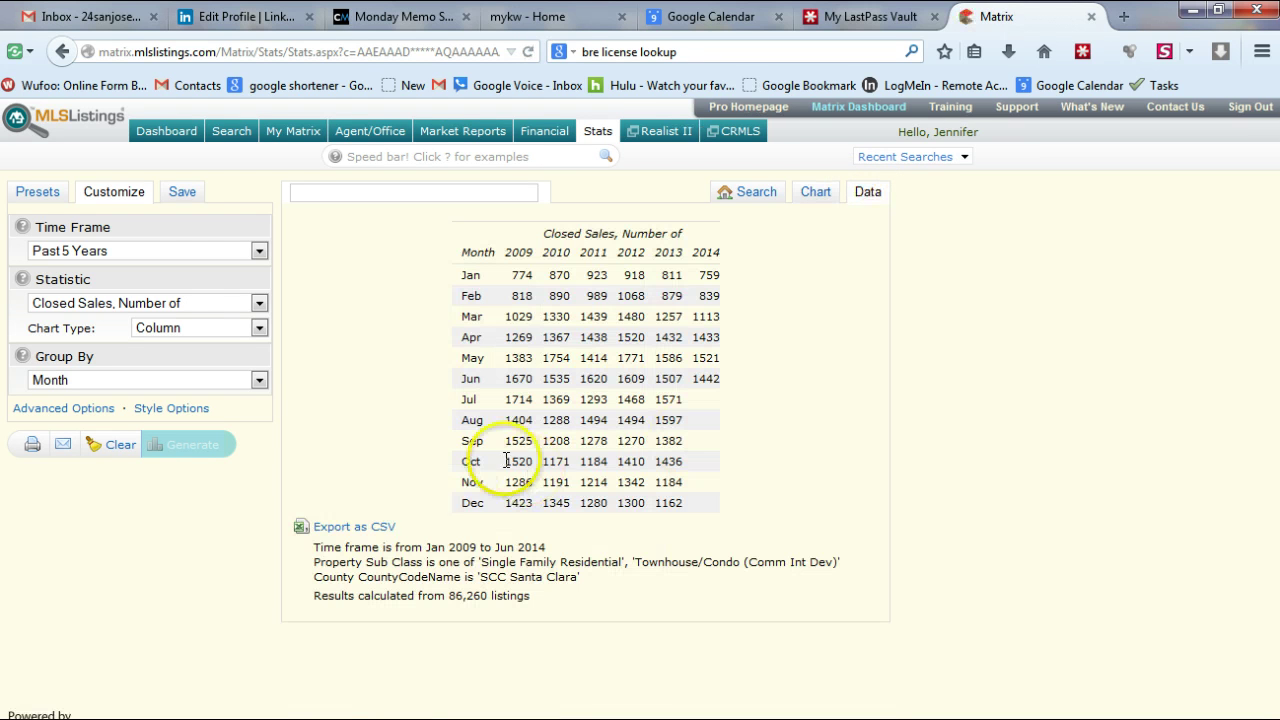
click(342, 530)
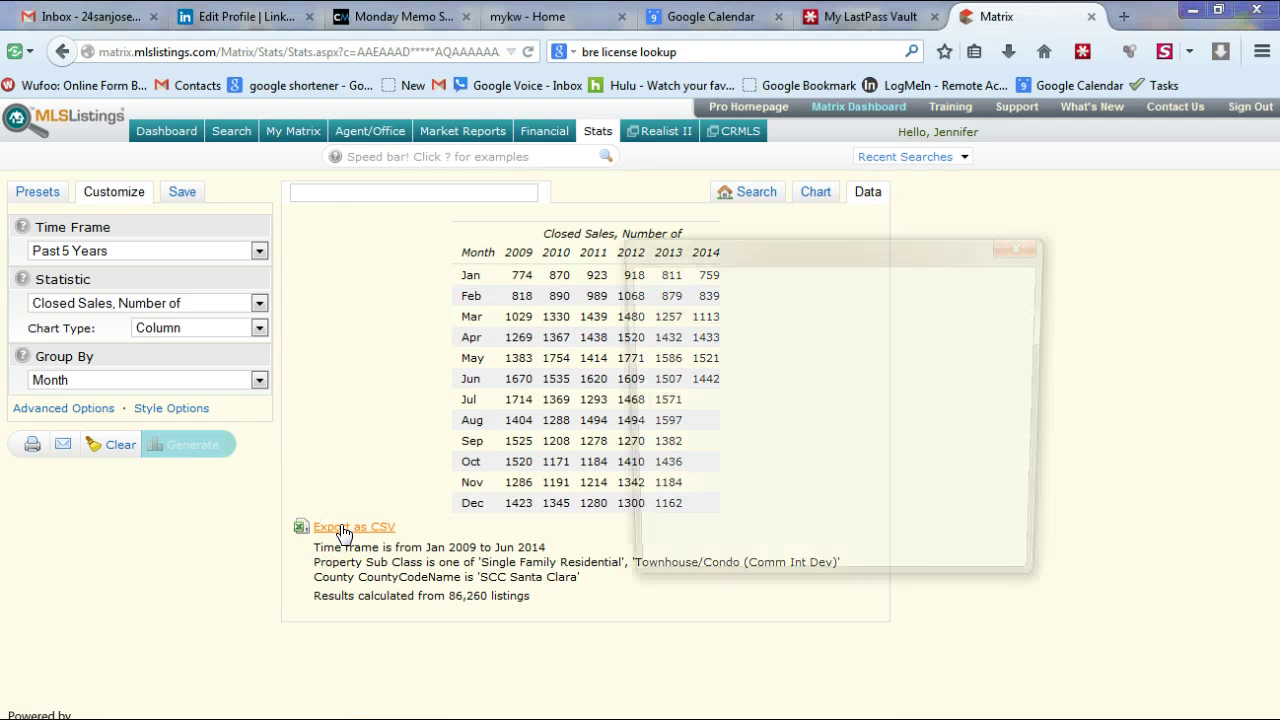
click(692, 419)
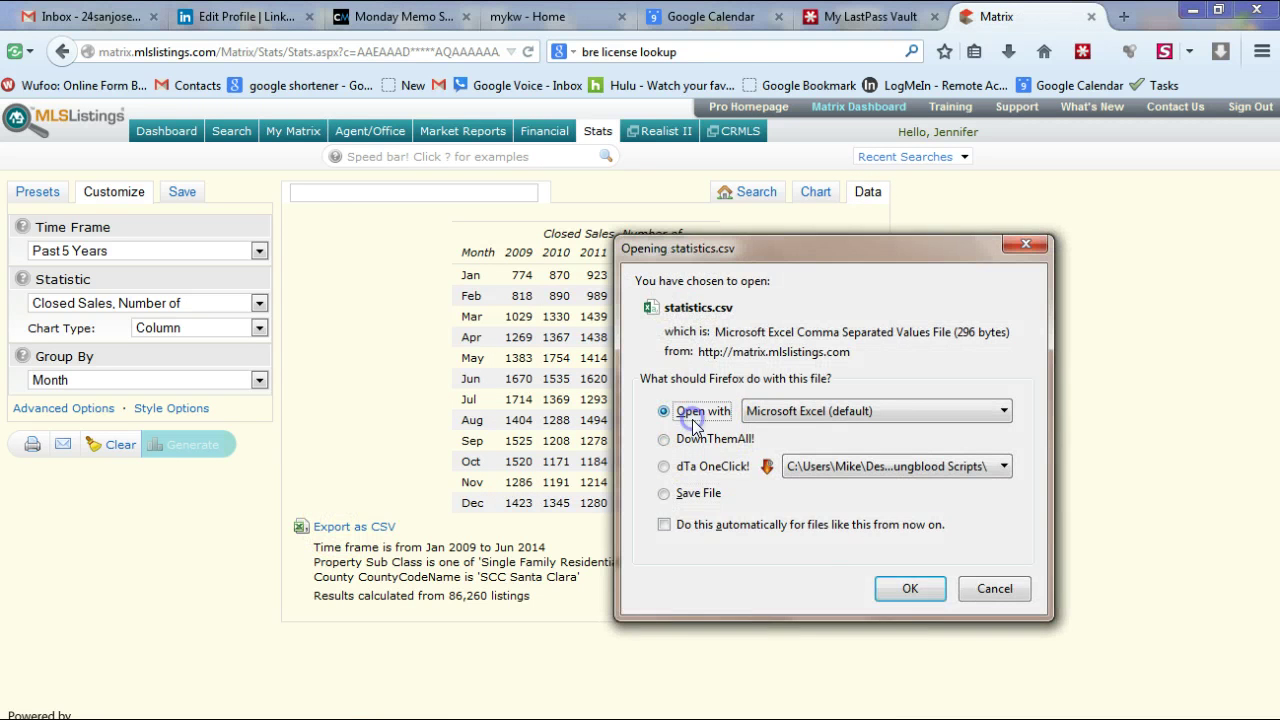
click(910, 590)
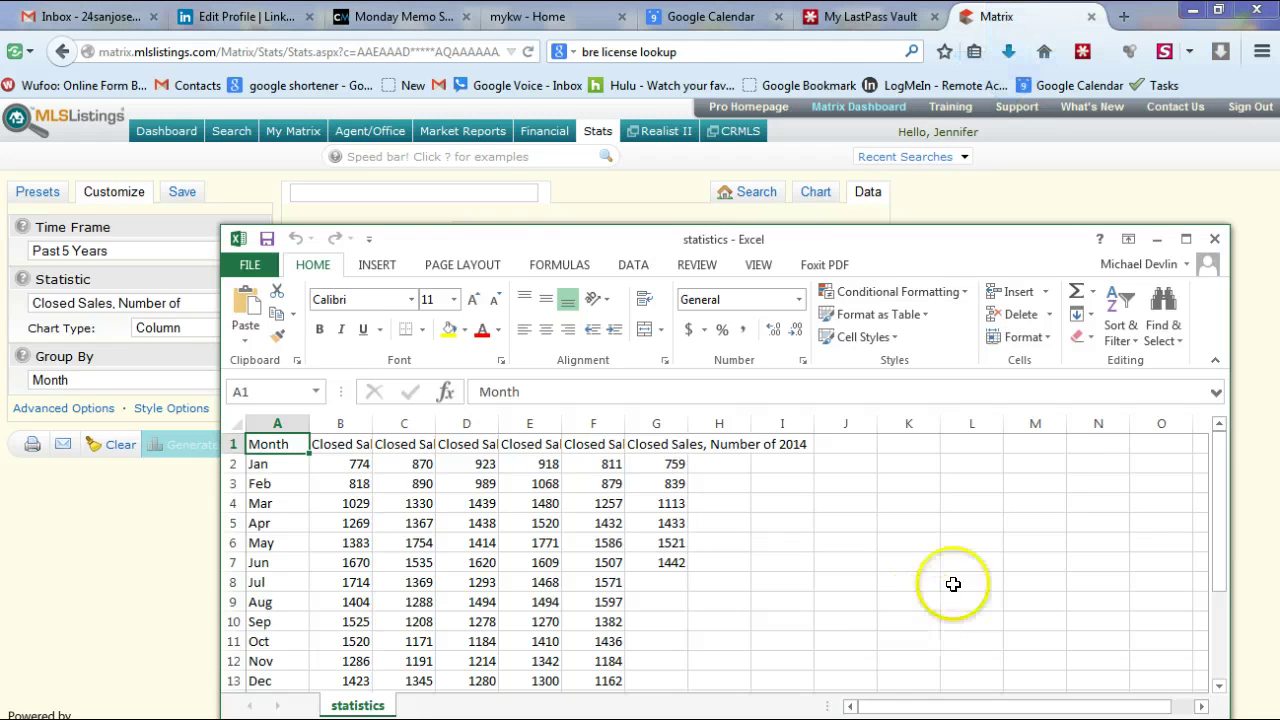
click(1186, 239)
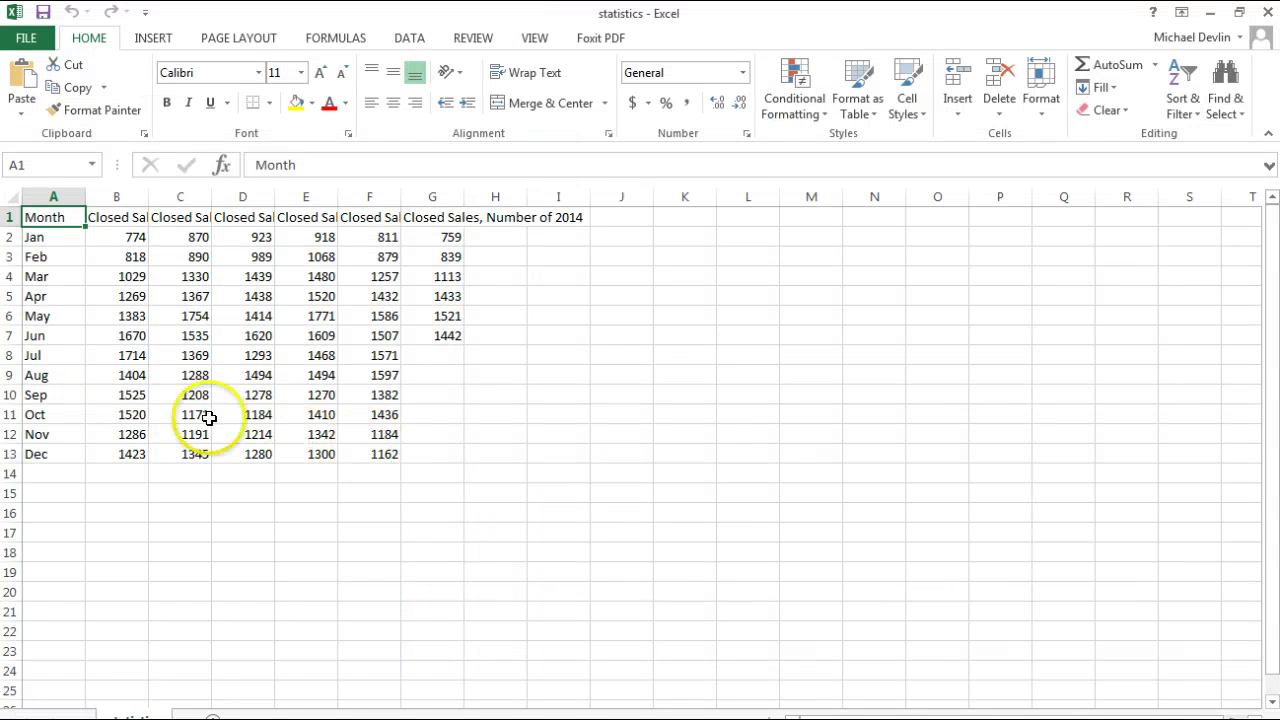
Step: AutoFit the column widths of the entire statistics sheet
click(11, 358)
drag(12, 367, 14, 468)
click(13, 196)
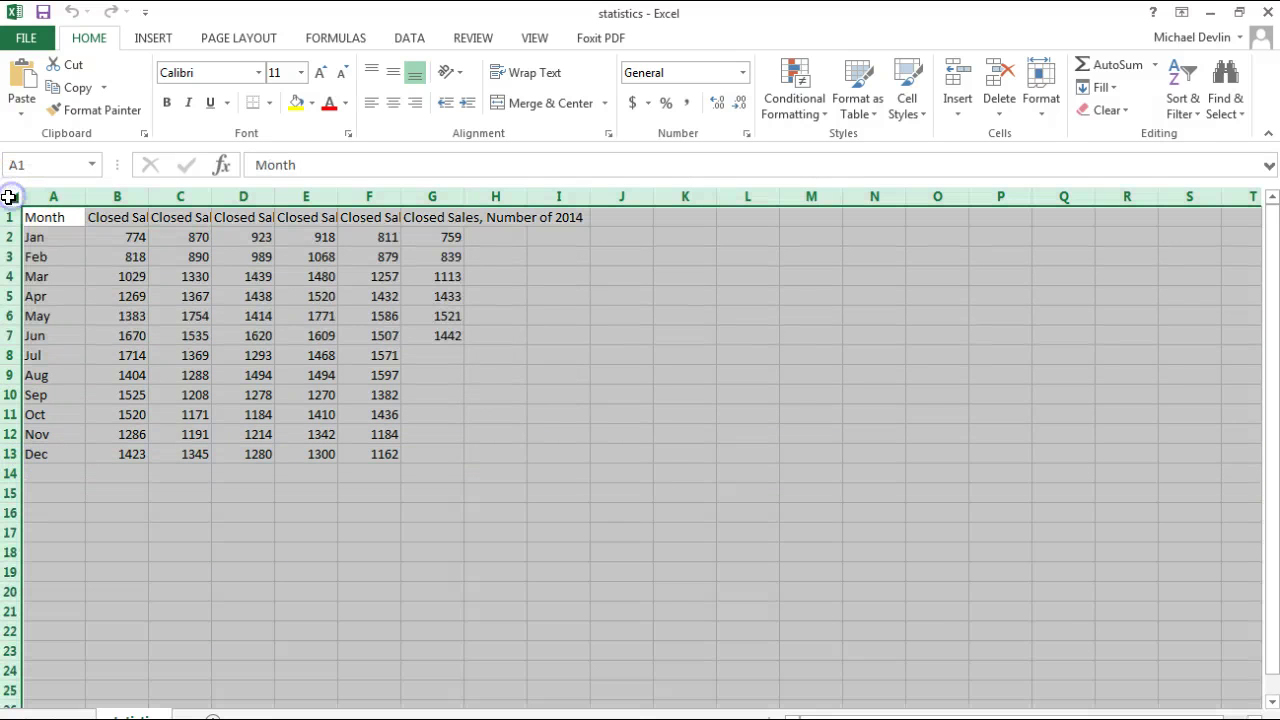
click(1041, 100)
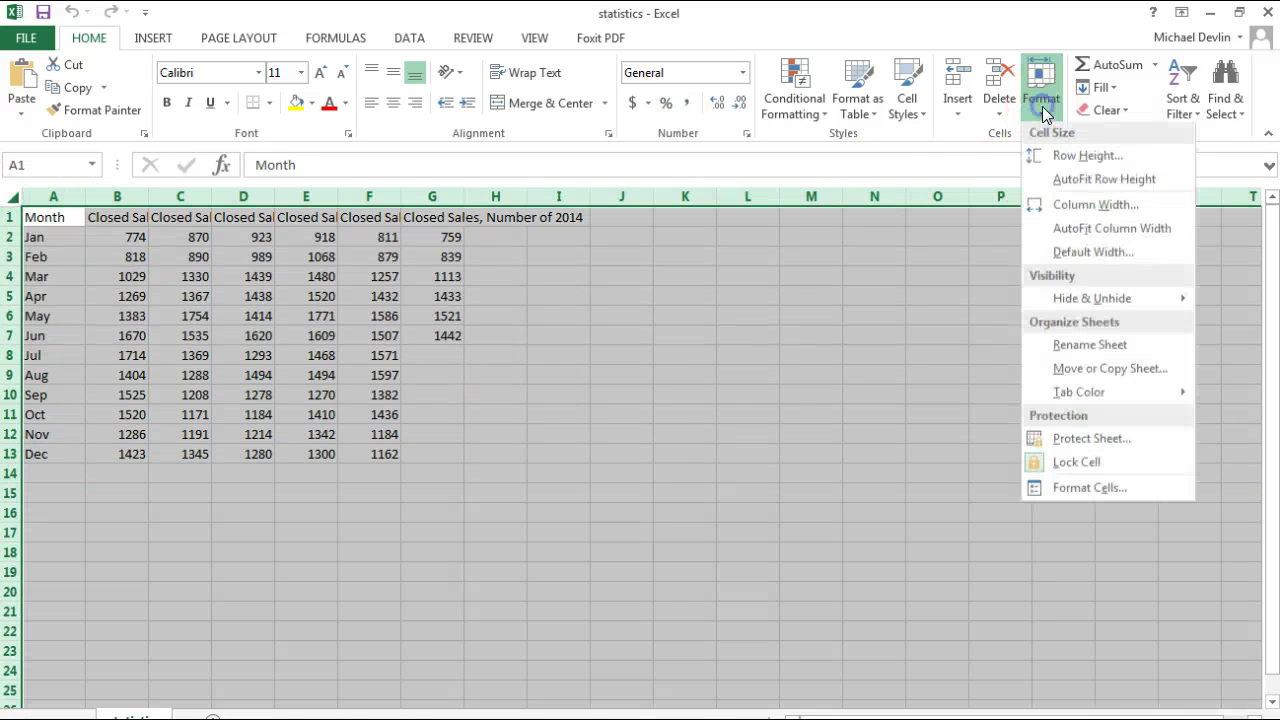
click(1095, 229)
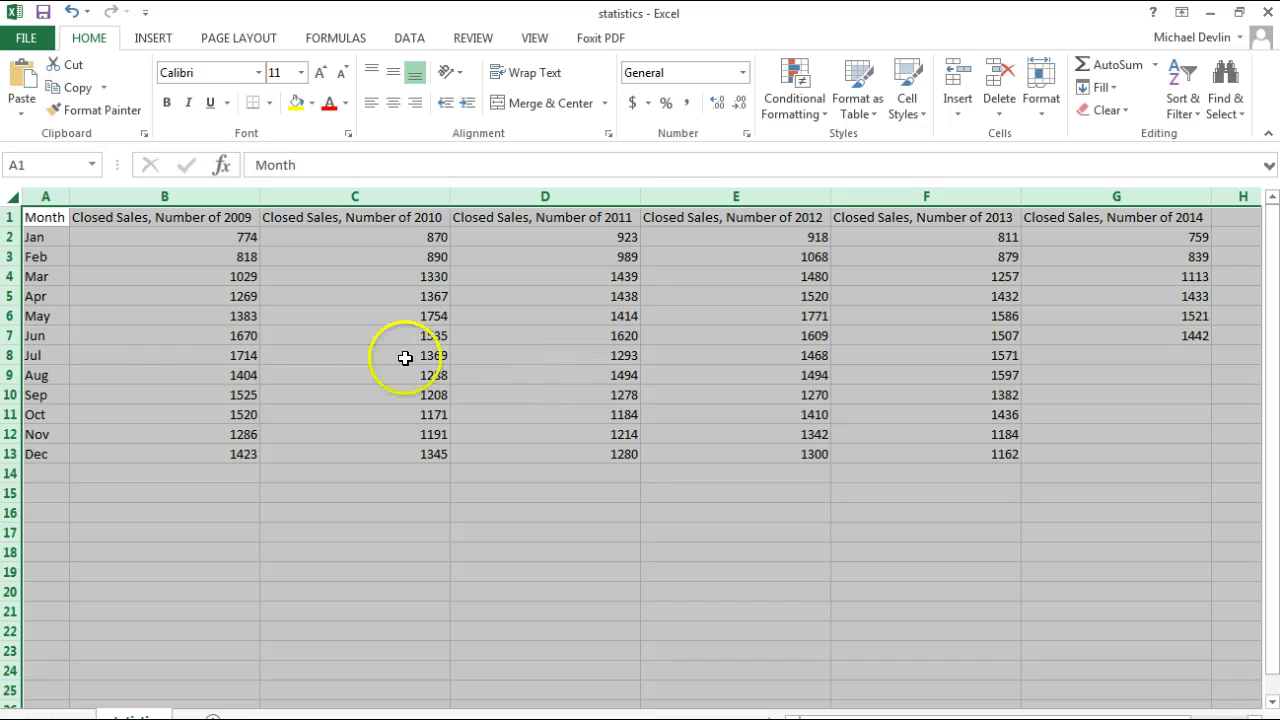
Step: Delete rows 8 to 13, which hold the months Jul to Dec
click(33, 352)
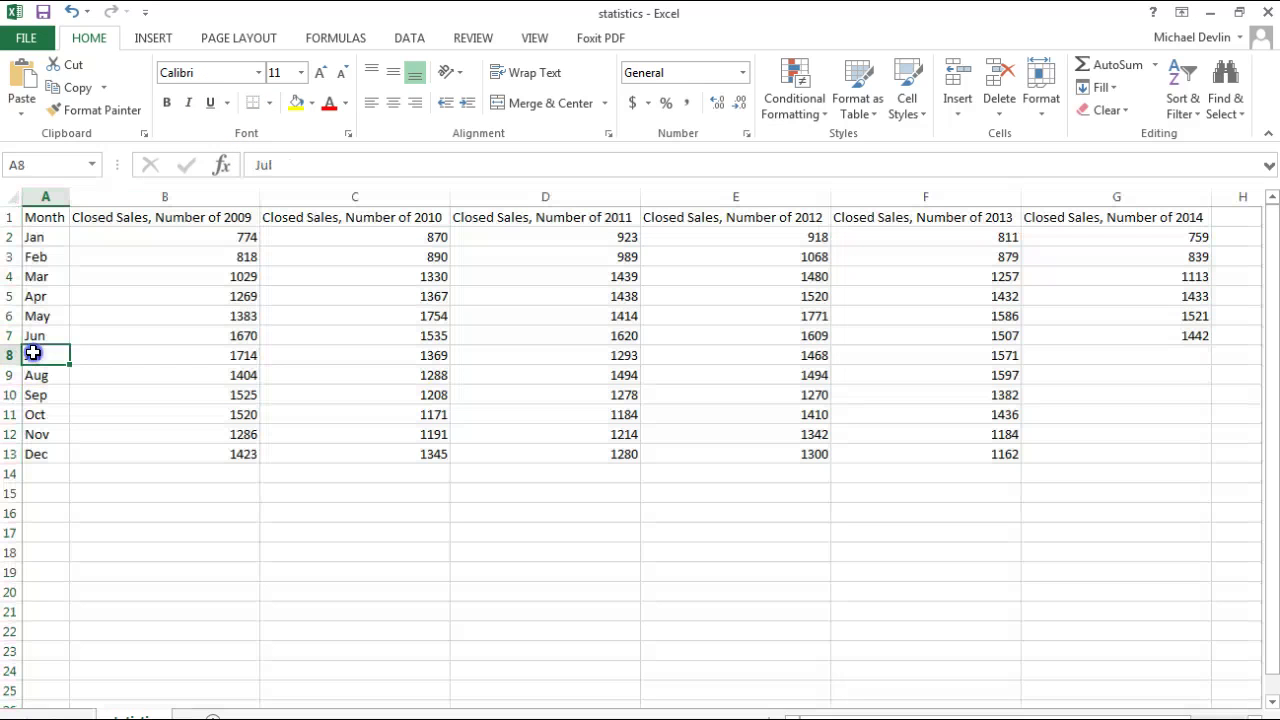
drag(14, 358, 14, 452)
right_click(146, 394)
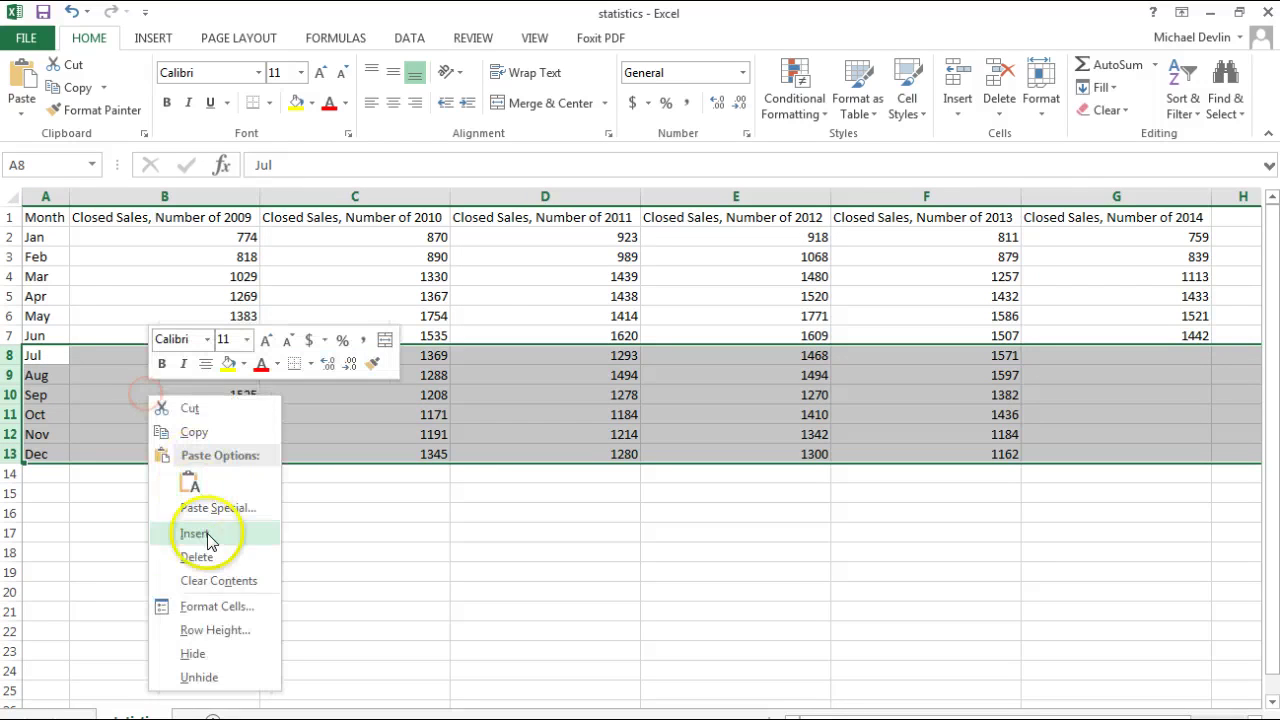
click(200, 556)
Step: Total B2:B7 with AutoSum in cell B8 and fill the formula across to G8
click(240, 356)
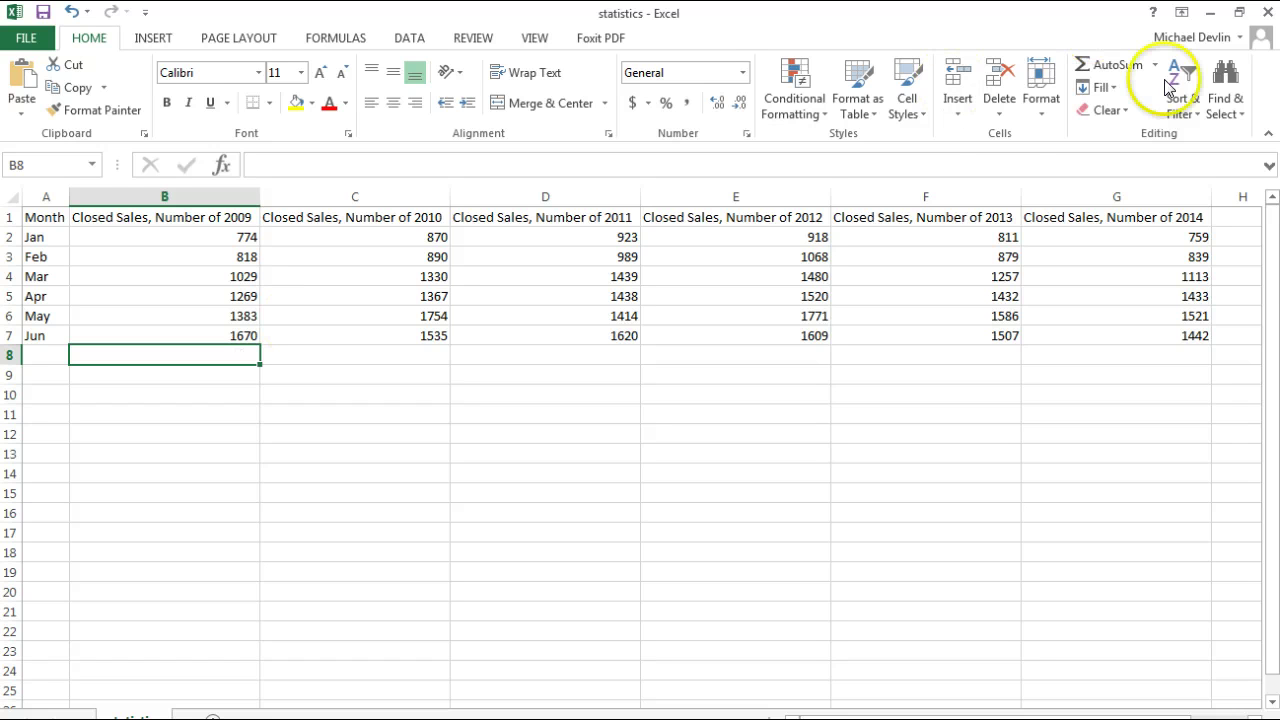
click(1130, 70)
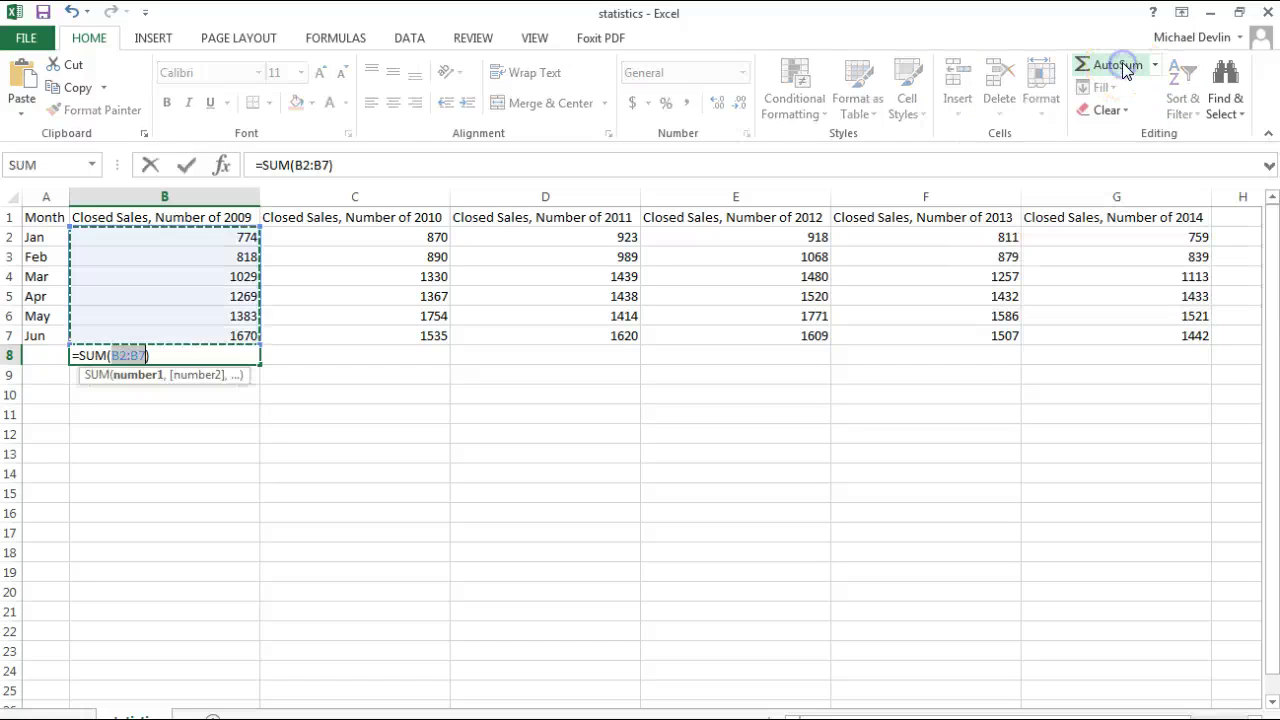
key(Return)
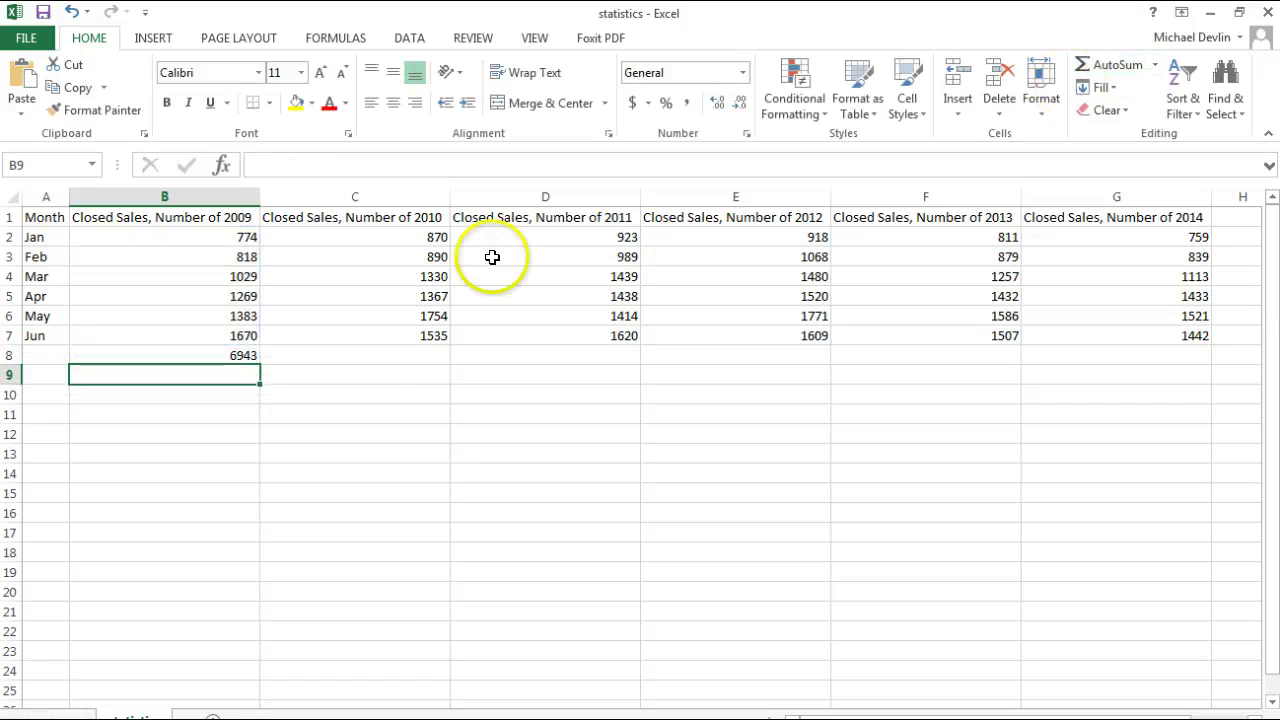
click(253, 357)
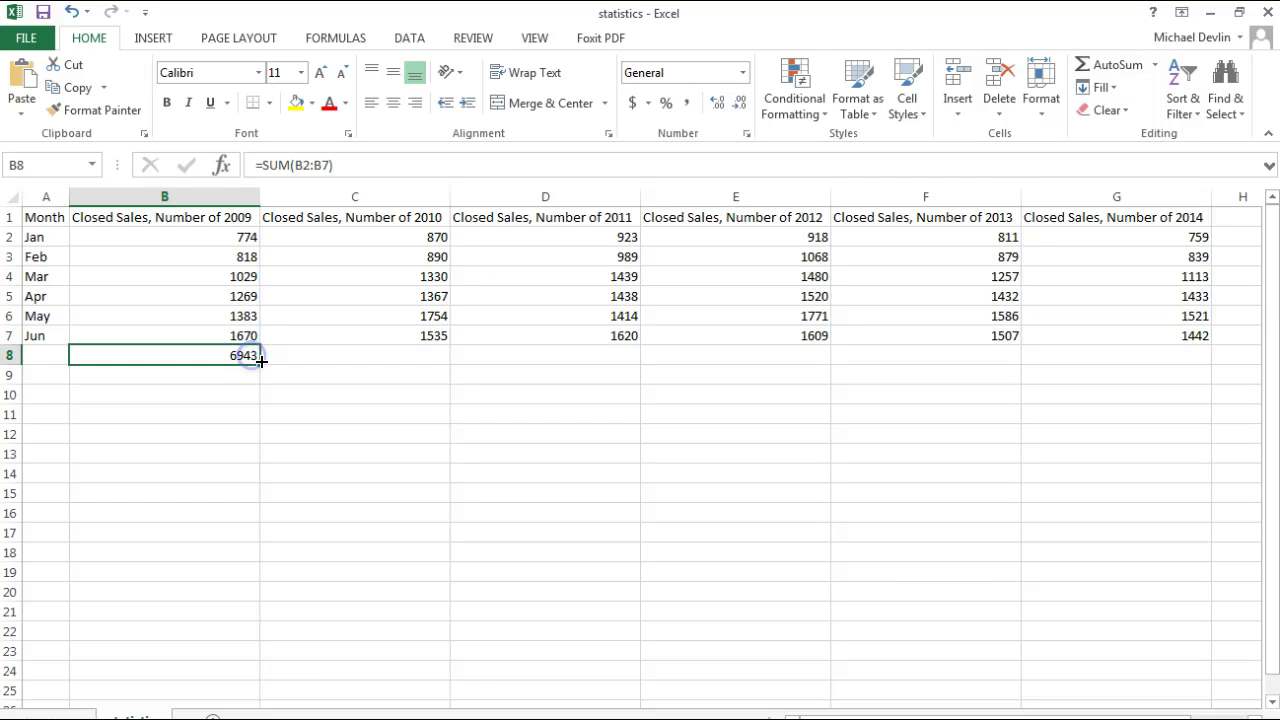
drag(258, 364, 1205, 356)
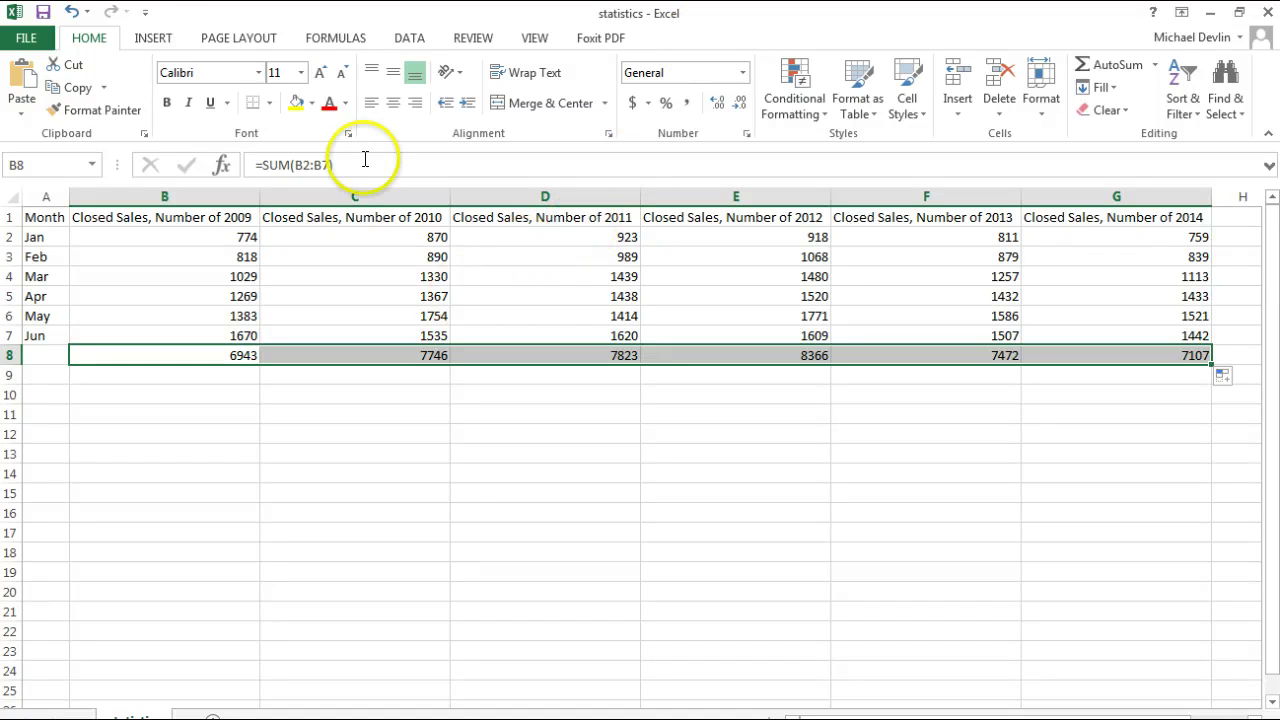
Step: Insert the recommended Clustered Column chart from the totals in B8:G8
click(147, 40)
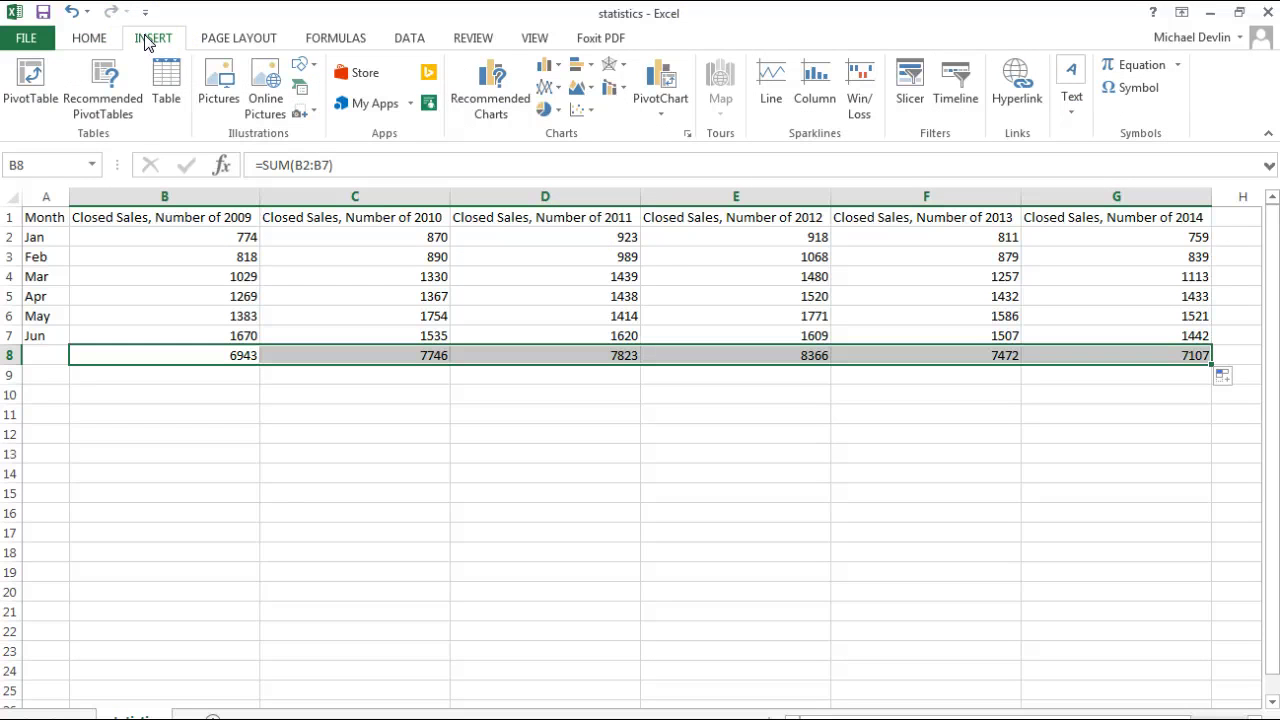
click(494, 108)
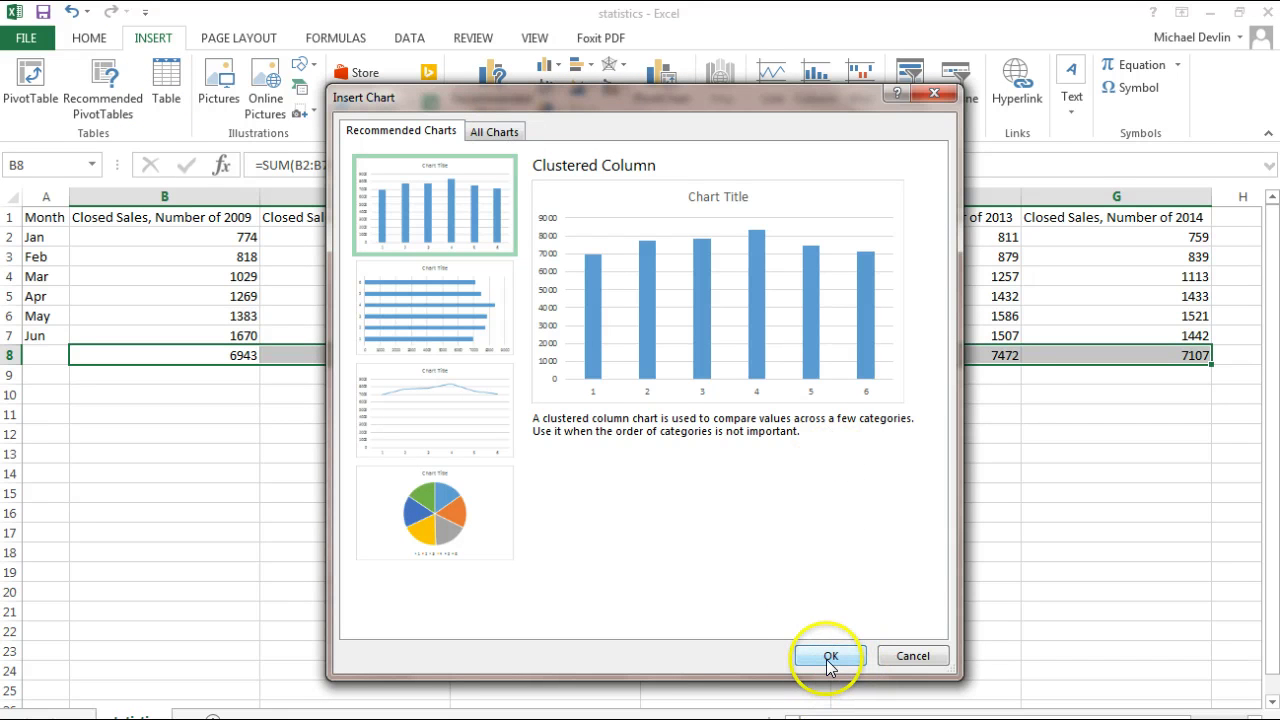
click(829, 656)
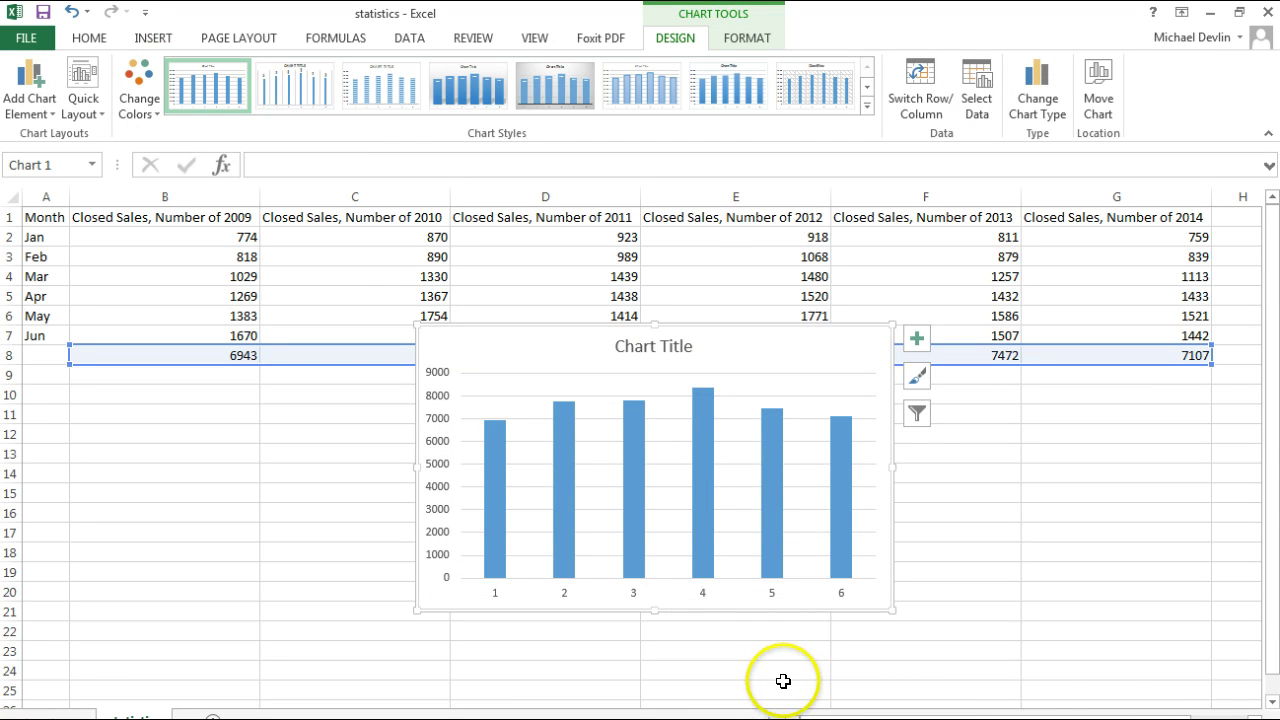
Step: Move the clustered column chart to a new chart sheet of its own
click(645, 350)
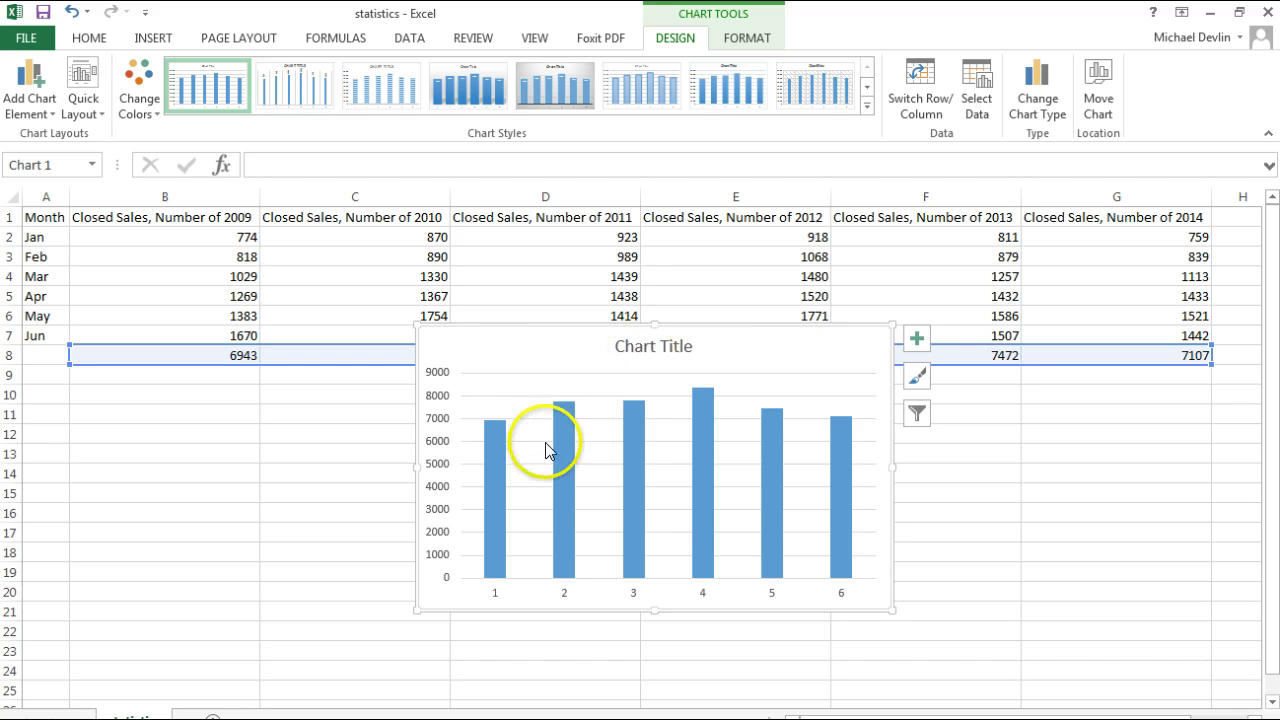
right_click(506, 328)
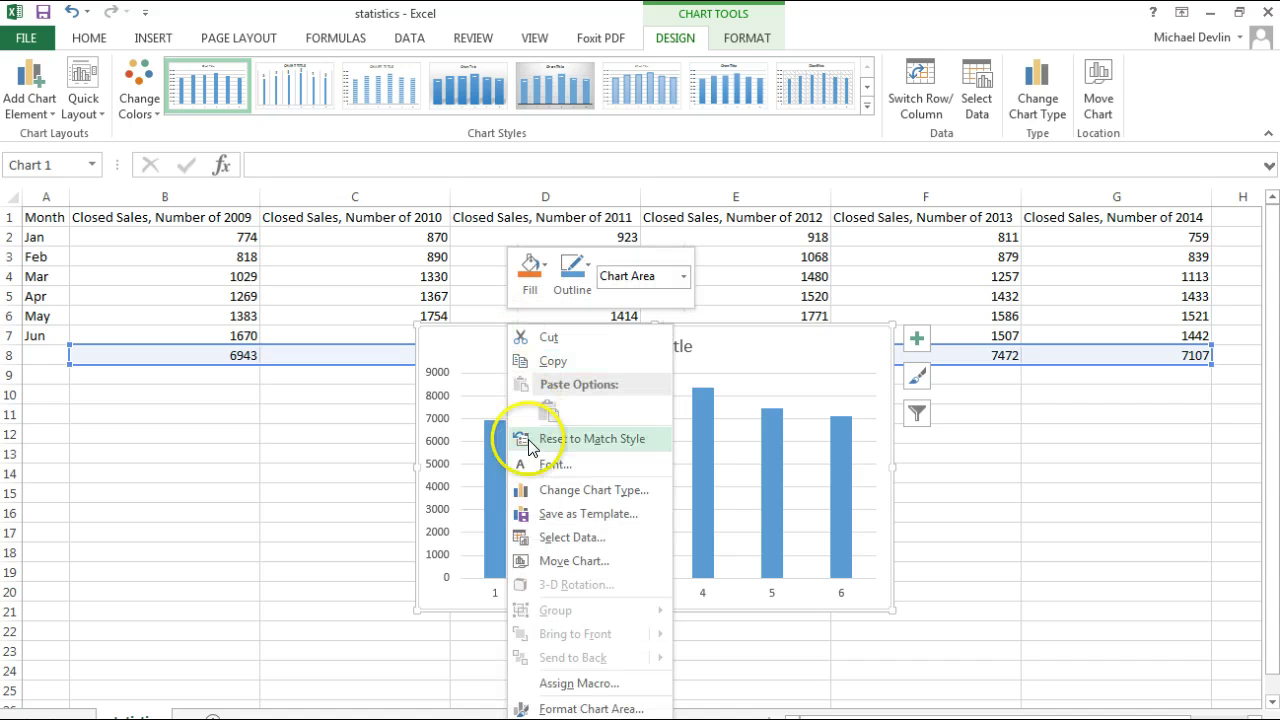
click(550, 568)
click(417, 532)
click(648, 626)
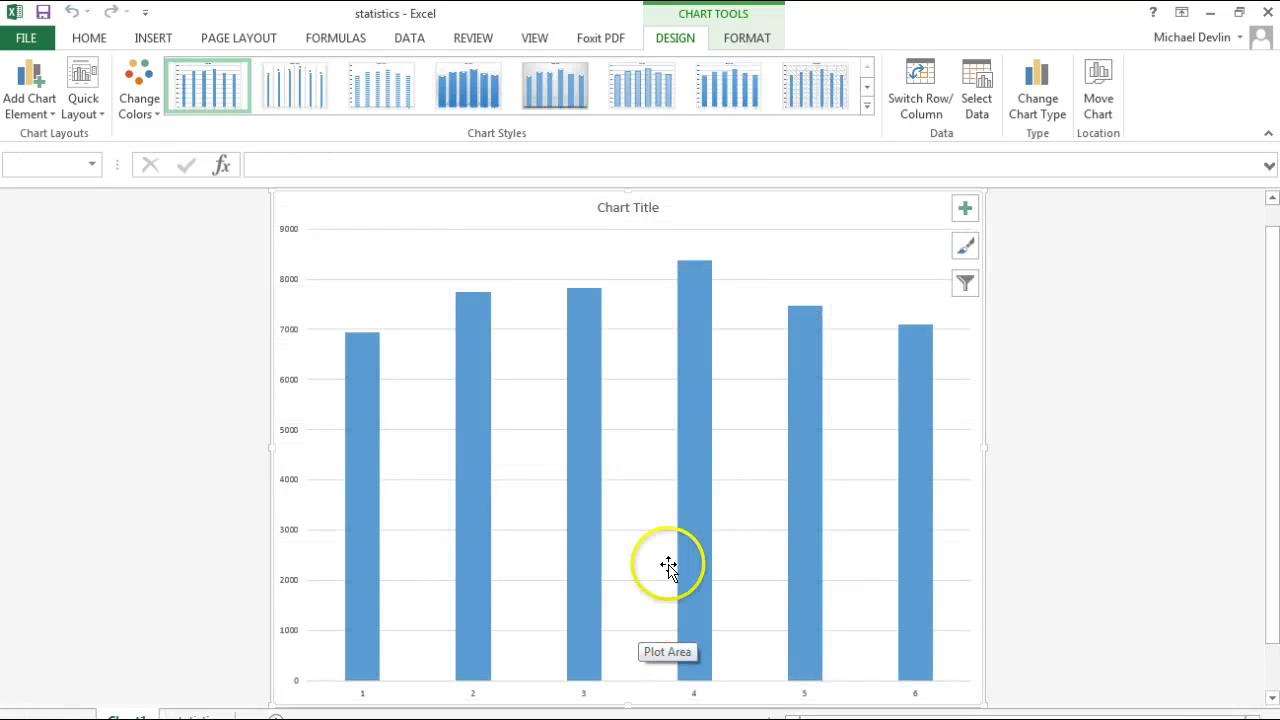
Step: Change the chart title to "Closed Sales Single Family, Condos and Townhomes Santa Clara County"
click(637, 208)
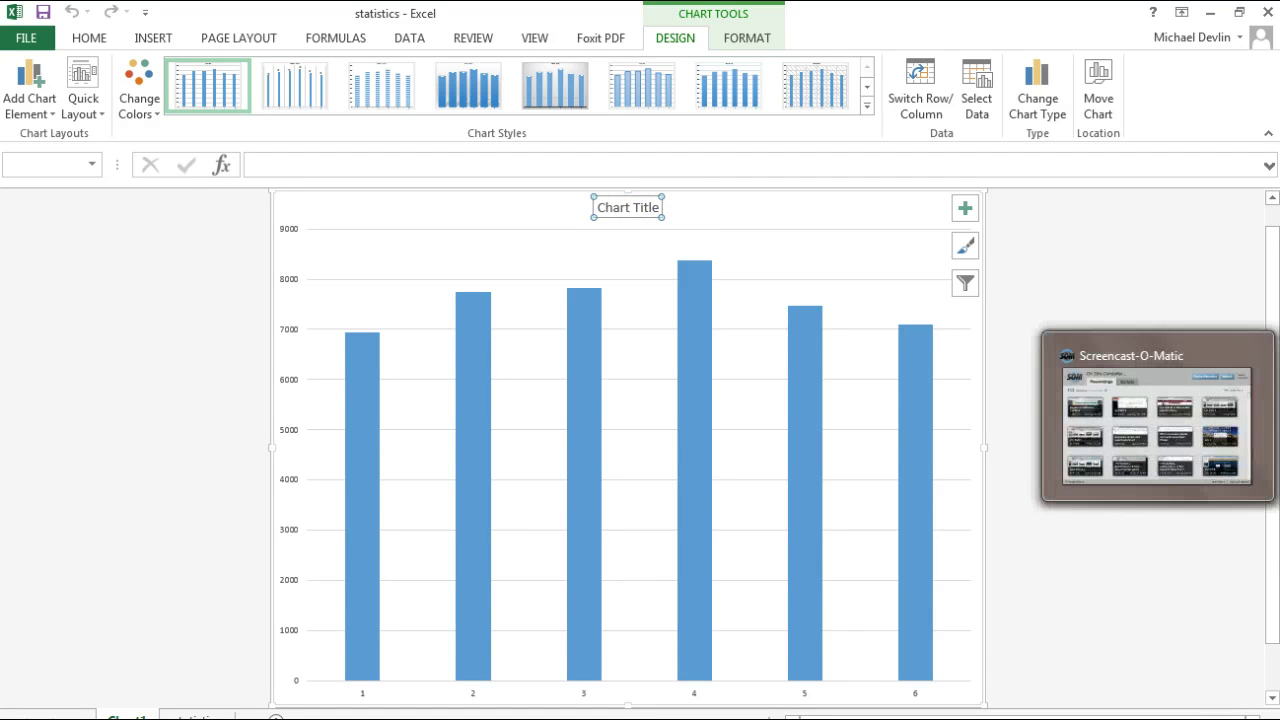
click(1249, 497)
text(c)
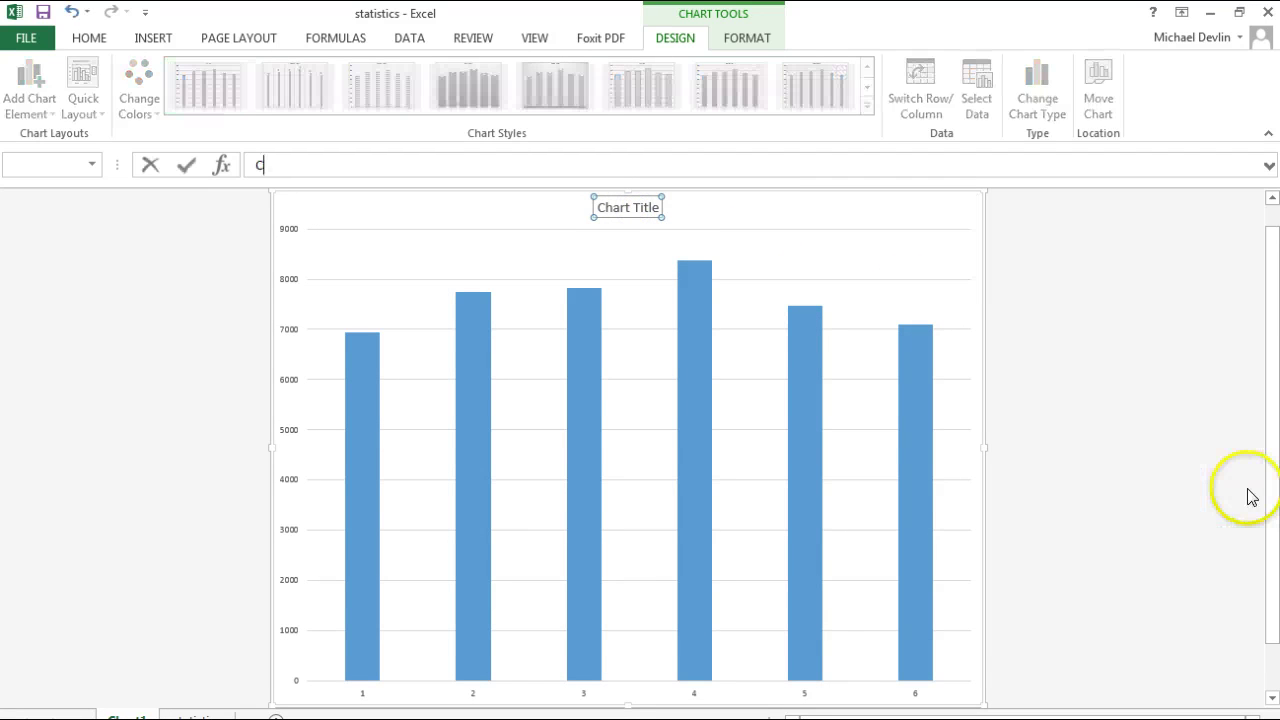
click(622, 214)
click(614, 207)
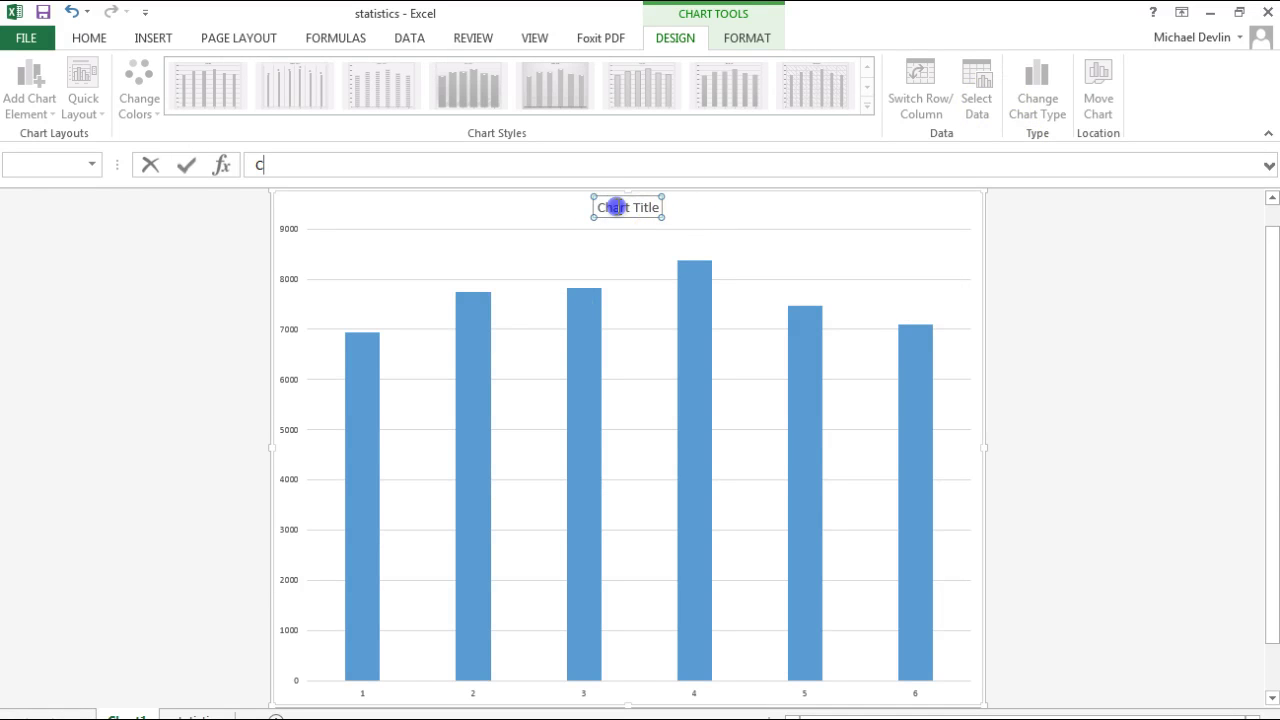
double_click(618, 207)
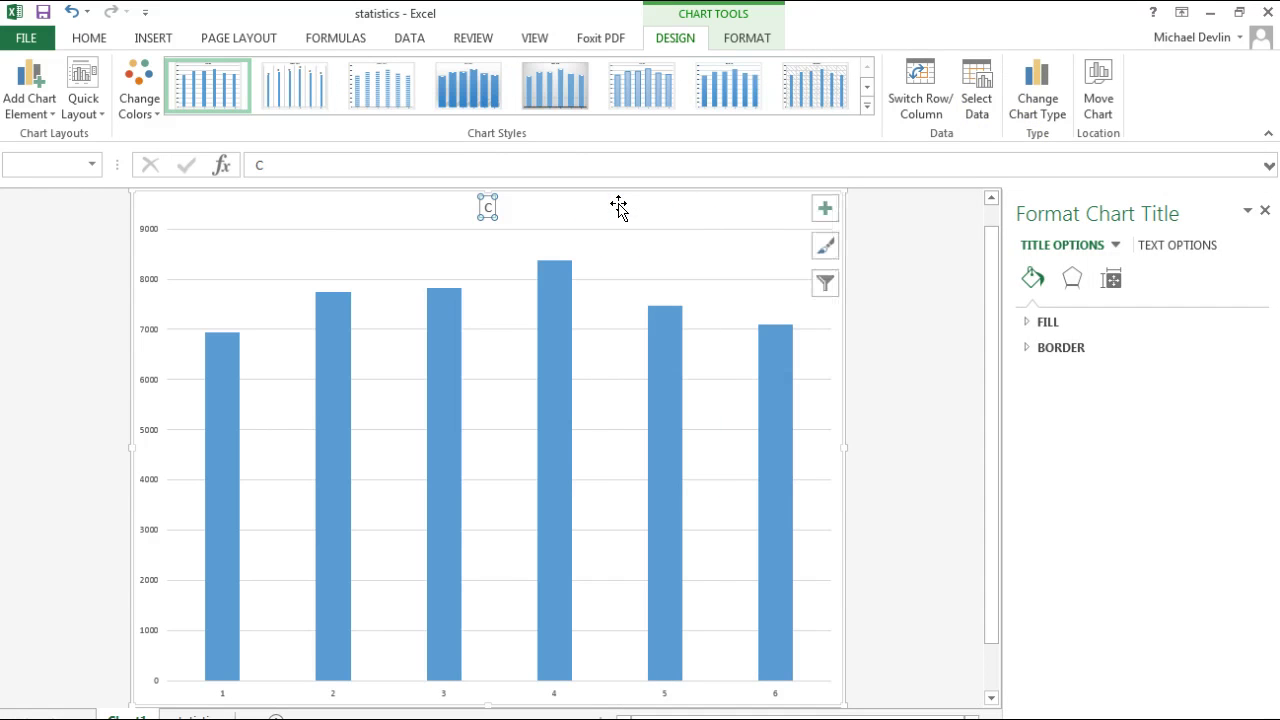
double_click(487, 207)
text(c)
key(ctrl+z)
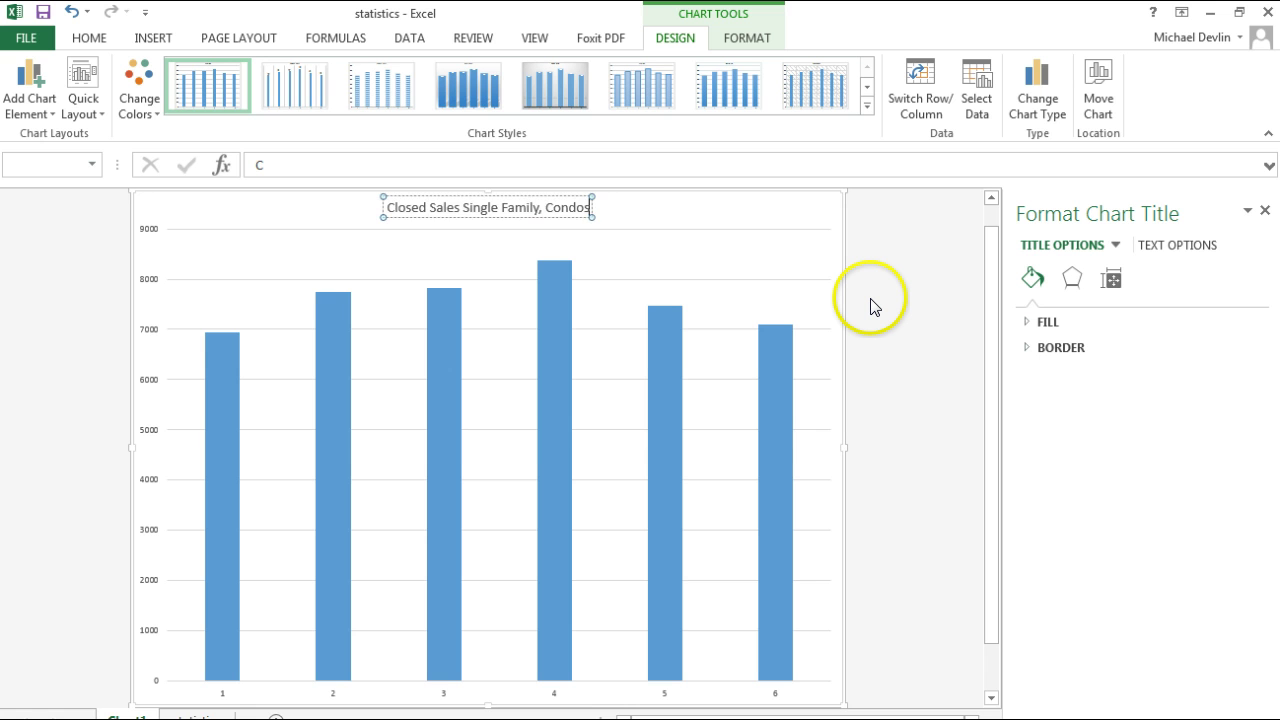
text(and Townhomes Santa Clara County)
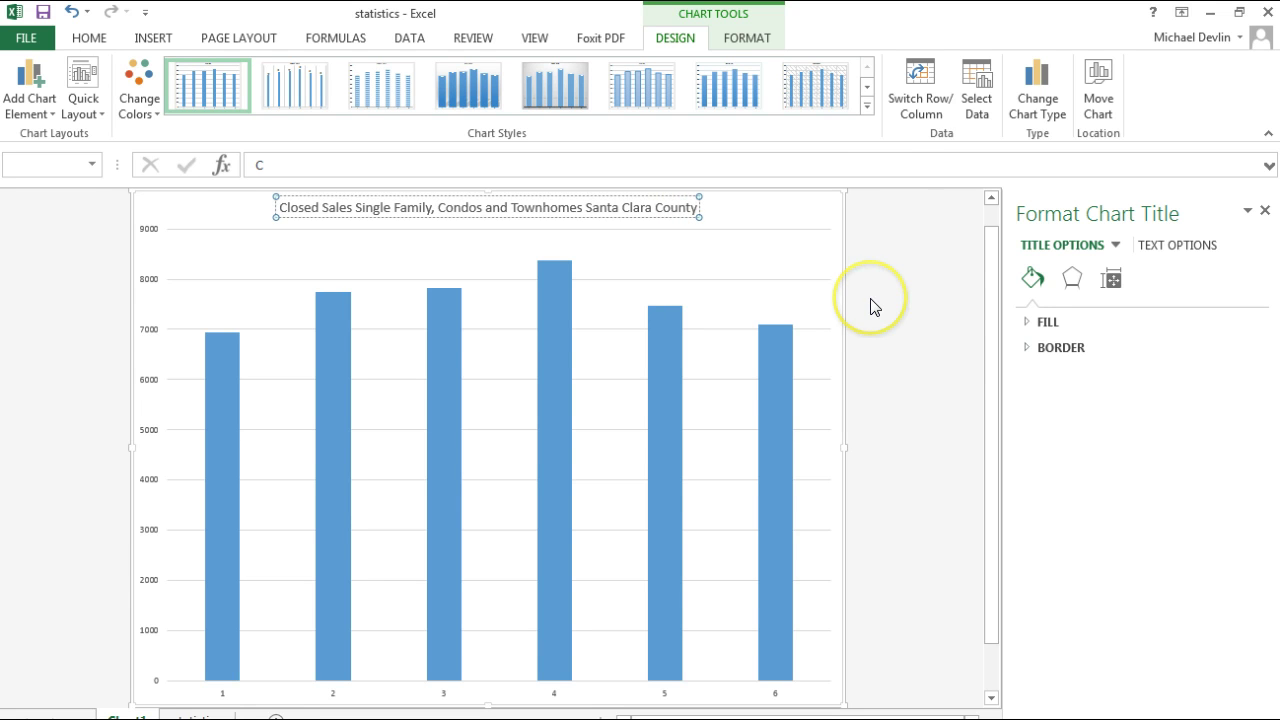
Step: Try to delete the chart's horizontal axis with the category labels 1 to 6
drag(988, 278, 991, 308)
click(772, 662)
right_click(777, 666)
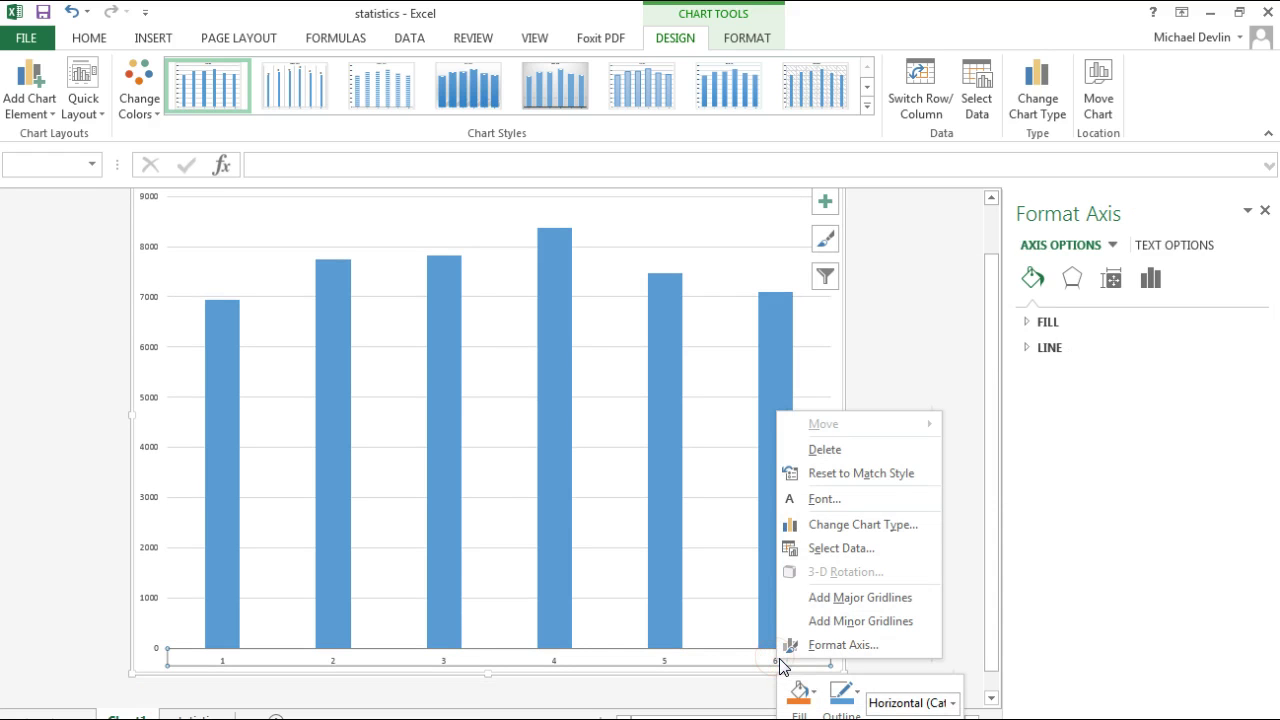
click(823, 450)
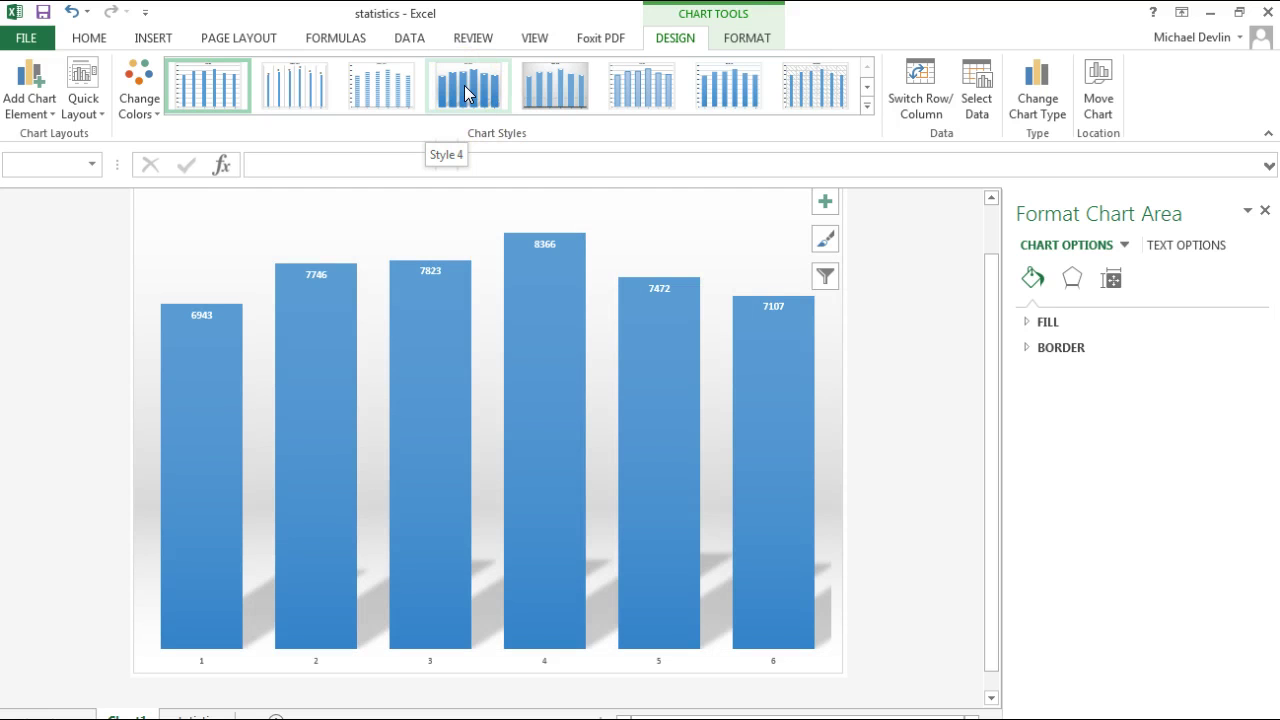
Step: Apply the Style 5 chart style with a grey gradient background and value labels inside the columns
click(427, 88)
click(557, 97)
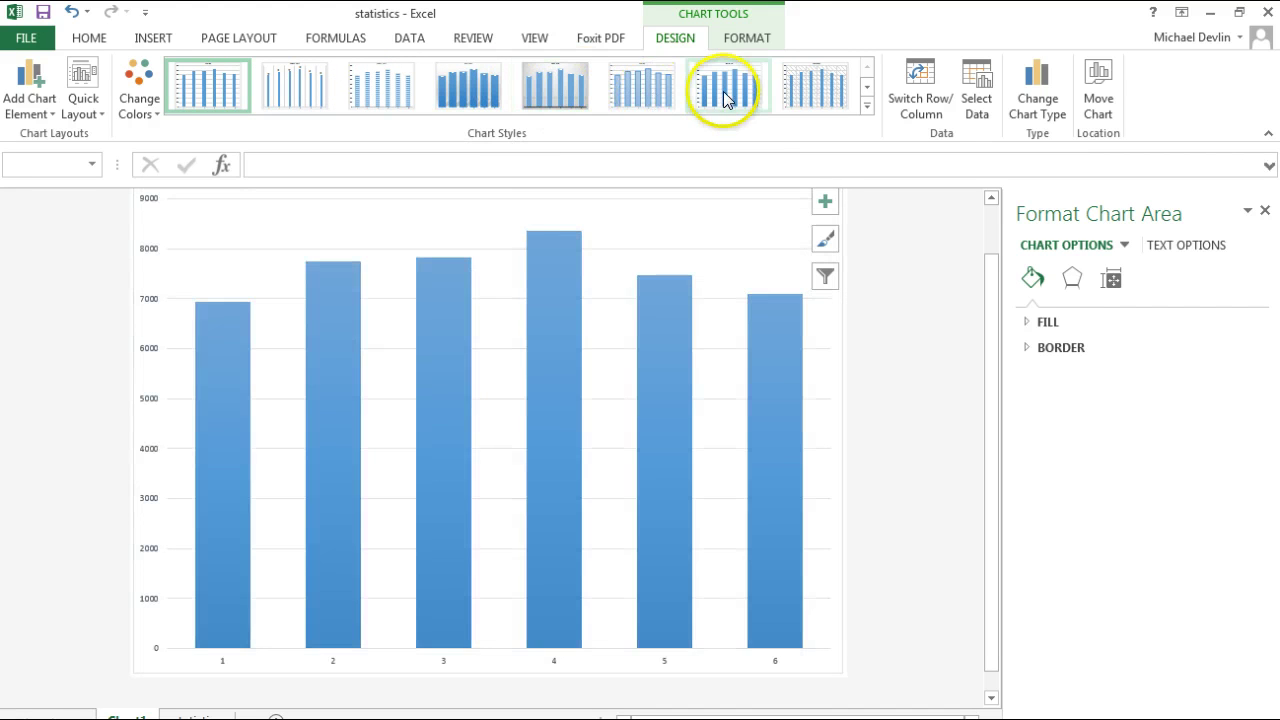
click(558, 92)
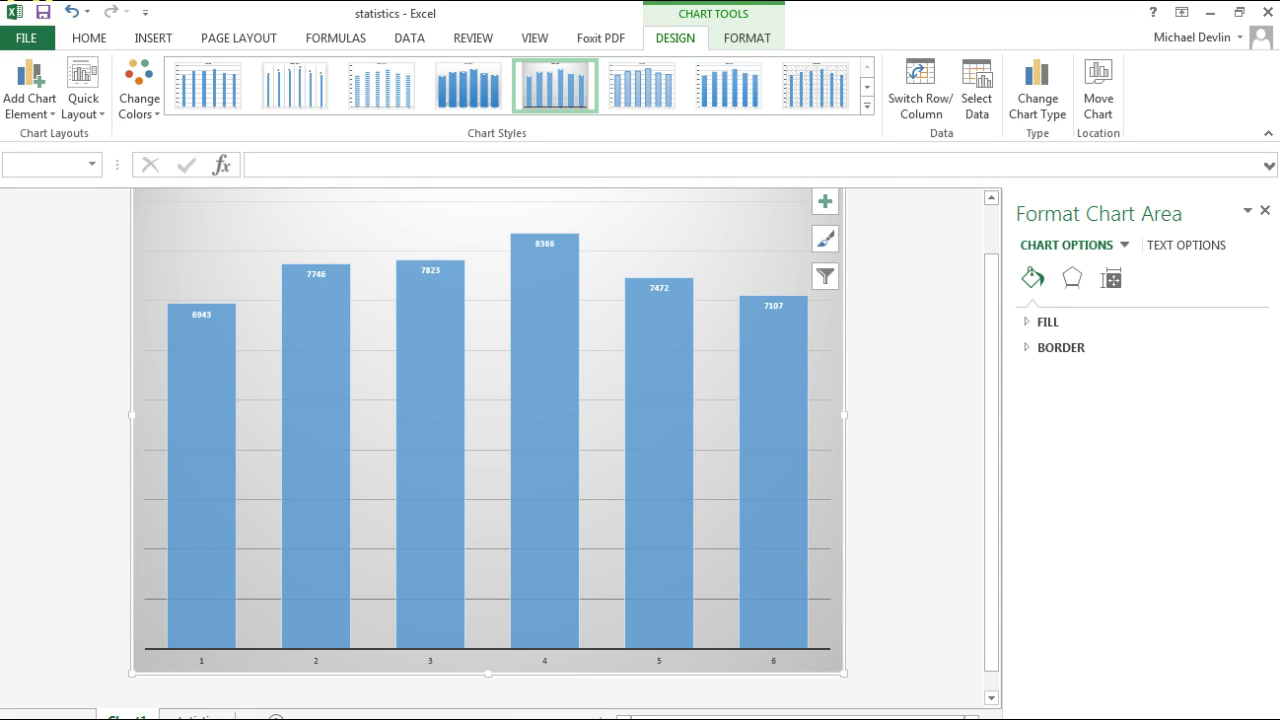
Step: Restore the maximized workbook window to a floating size, move it higher over the browser and make it taller
click(1239, 12)
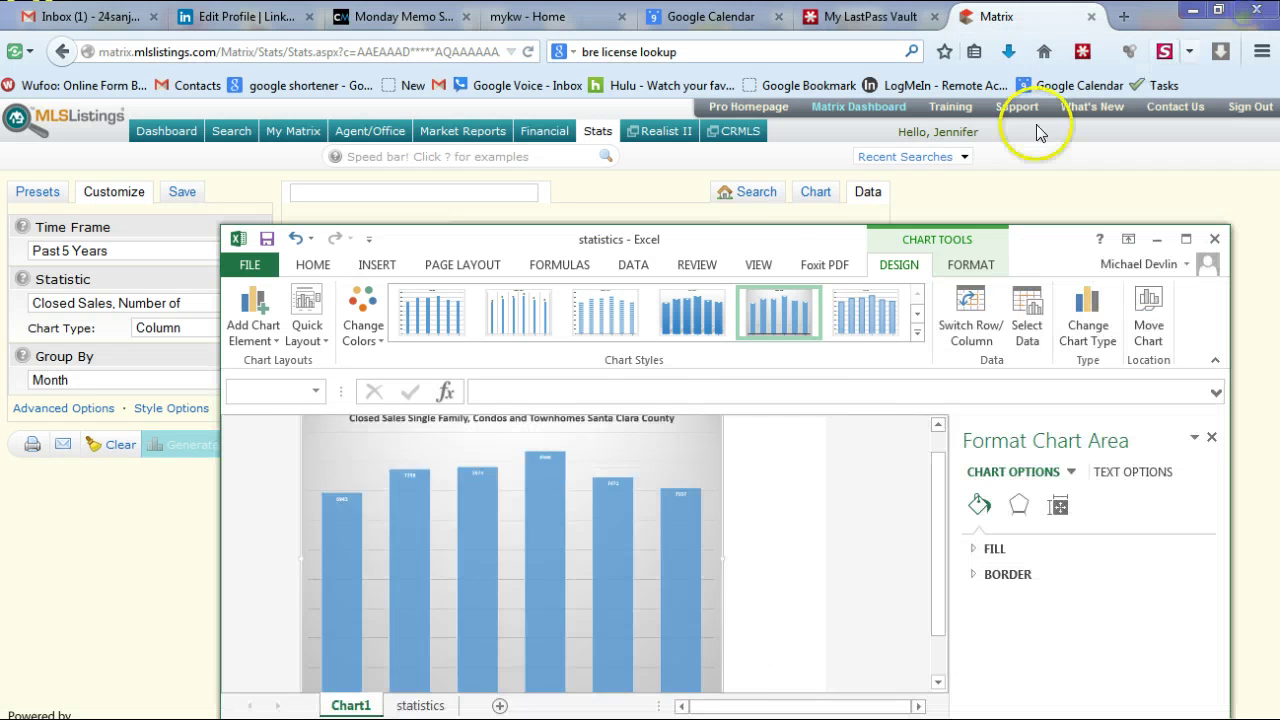
drag(818, 244, 753, 53)
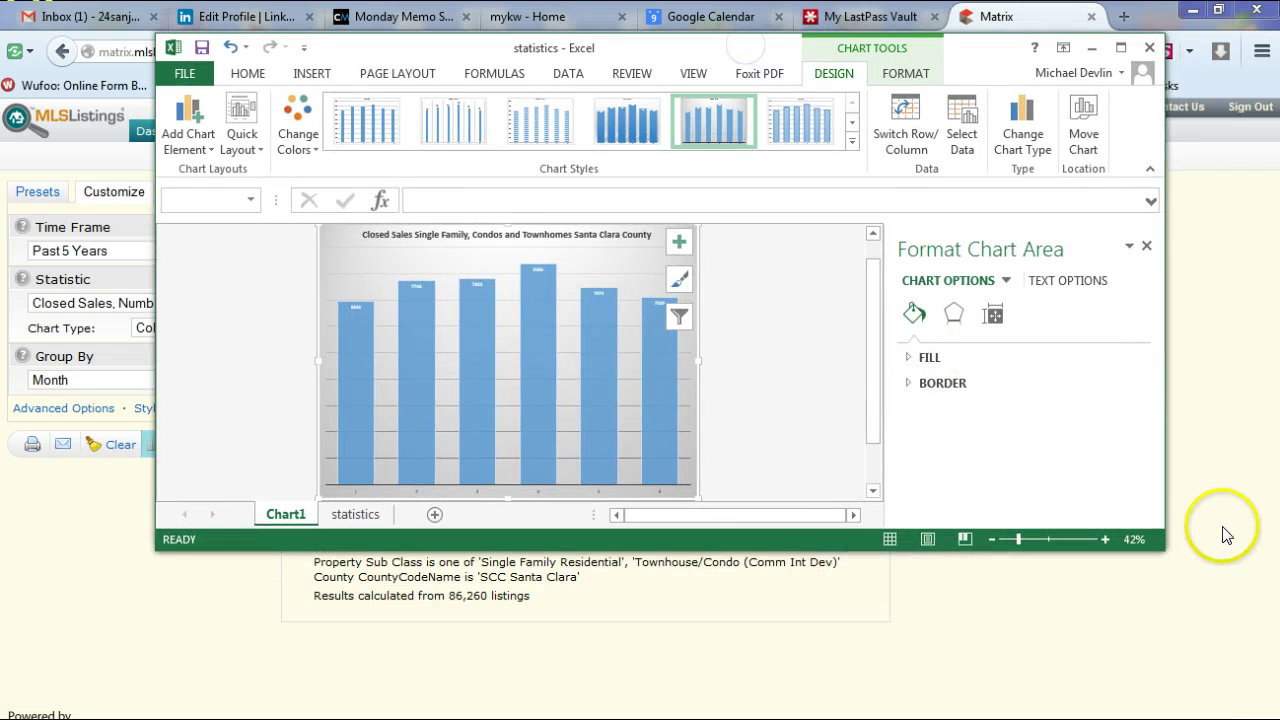
drag(1157, 539, 1176, 641)
Step: Show the statistics sheet, close the Format Shape pane and widen the window to fit more year columns
click(355, 608)
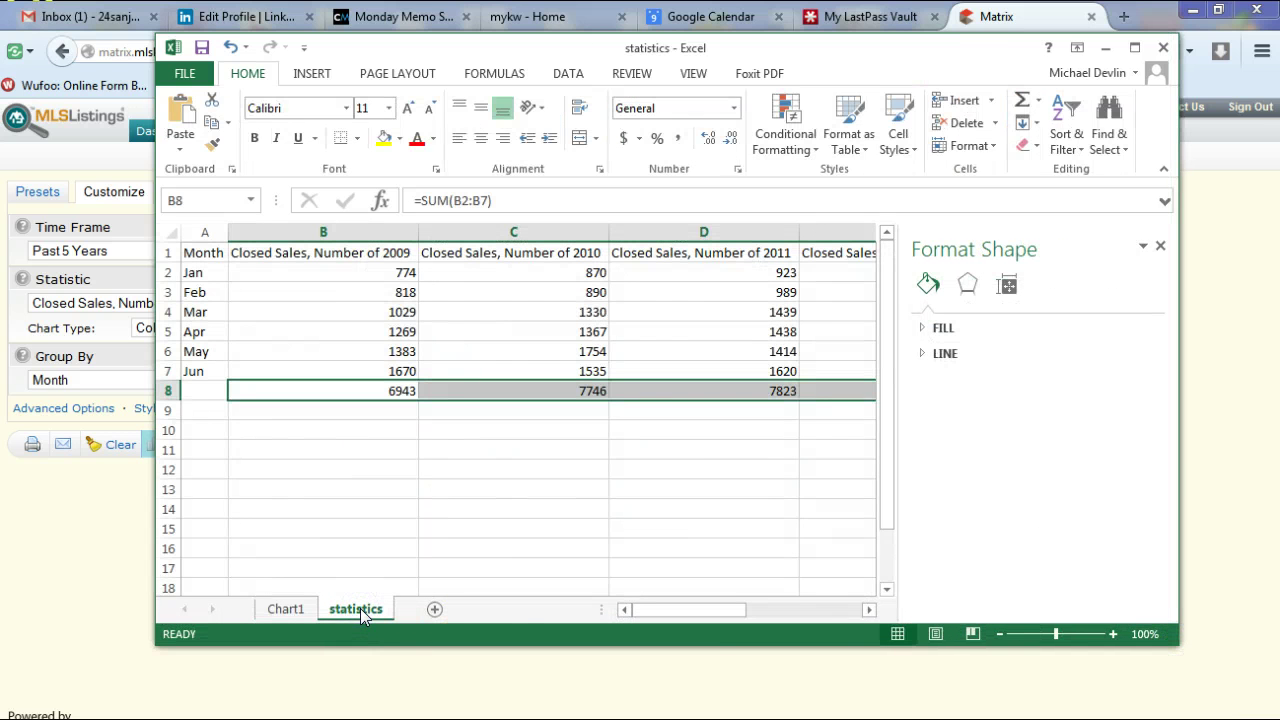
click(1161, 246)
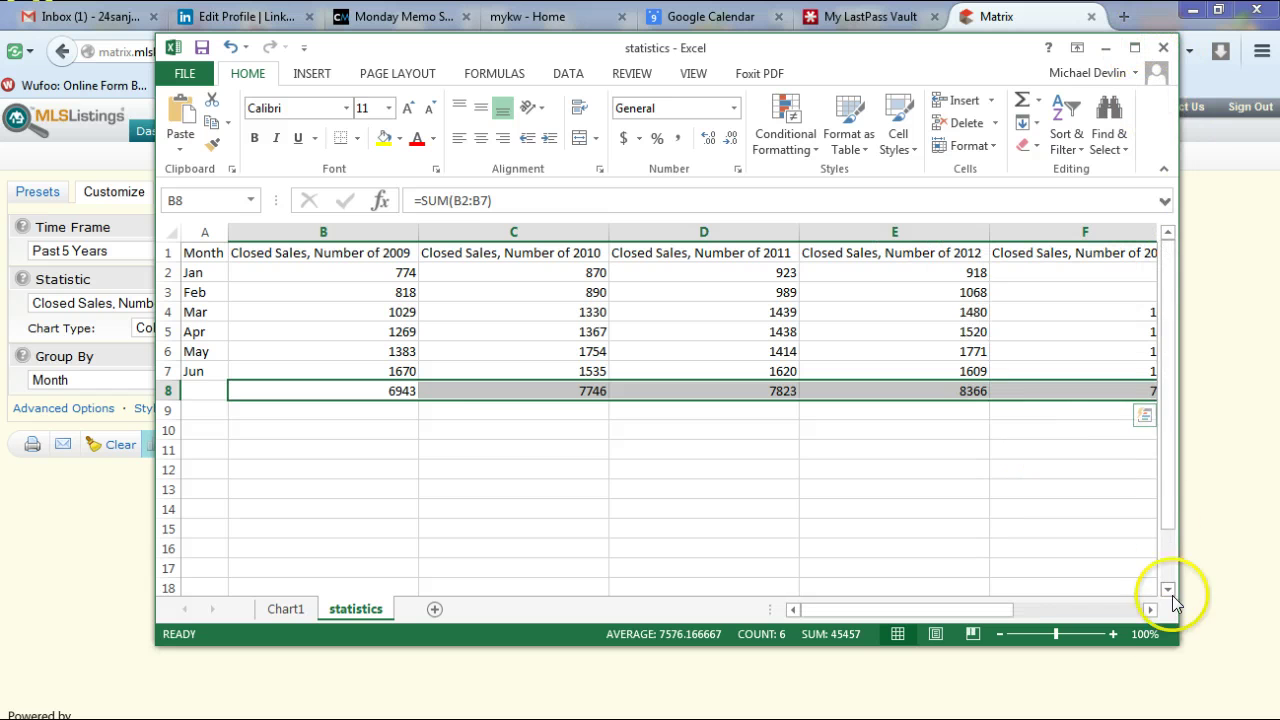
drag(1177, 642, 1278, 640)
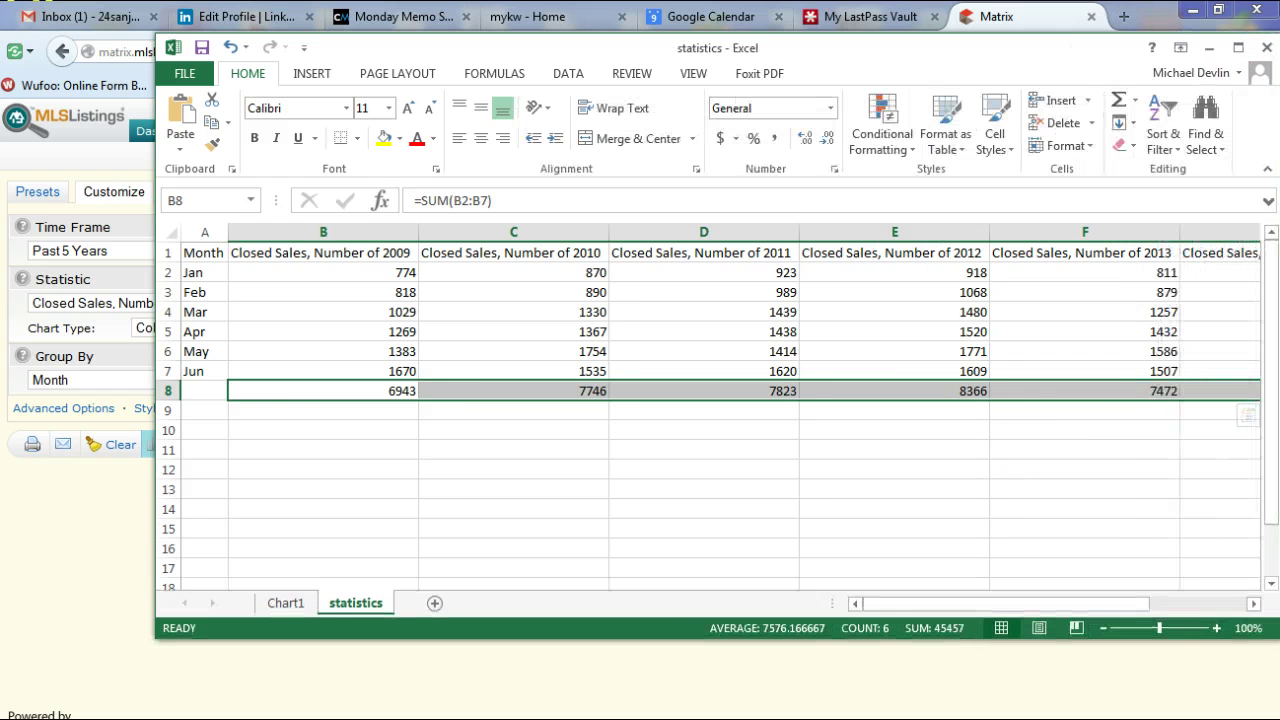
Step: Shorten the headers in B1, C1 and D1 to the years 2009, 2010 and 2011 only
click(268, 252)
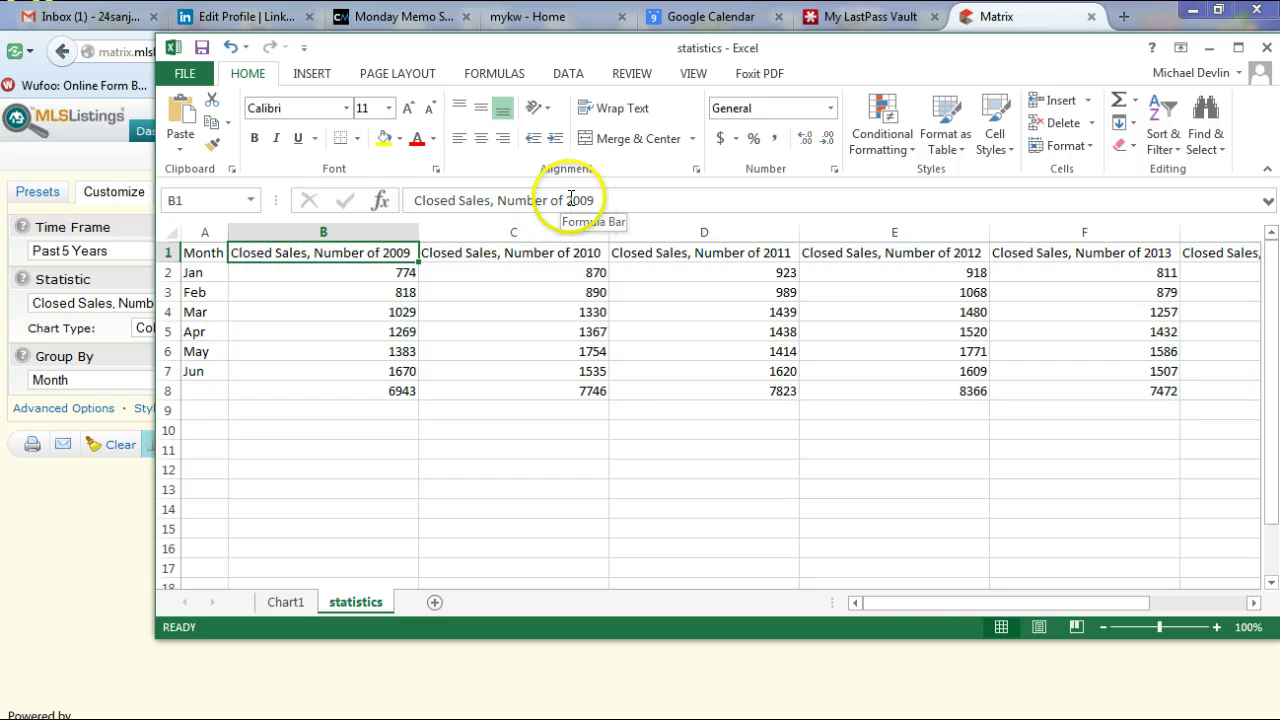
drag(571, 197, 400, 198)
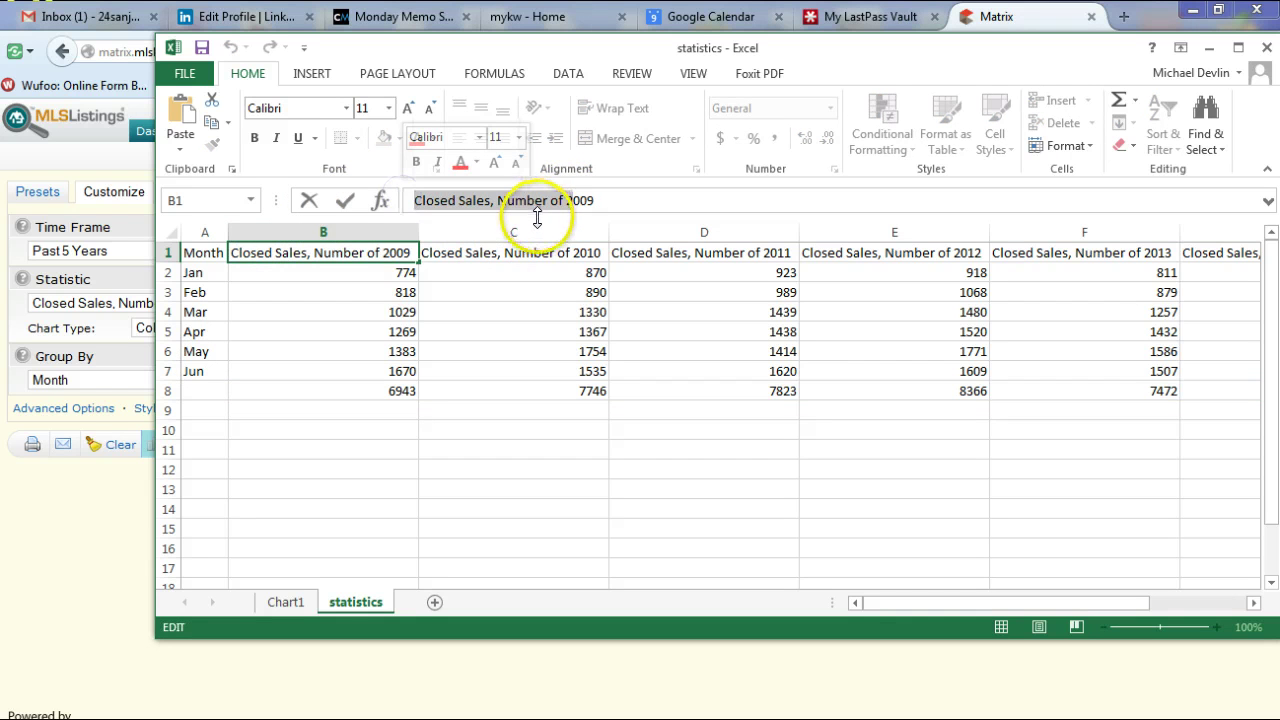
key(BackSpace)
click(549, 253)
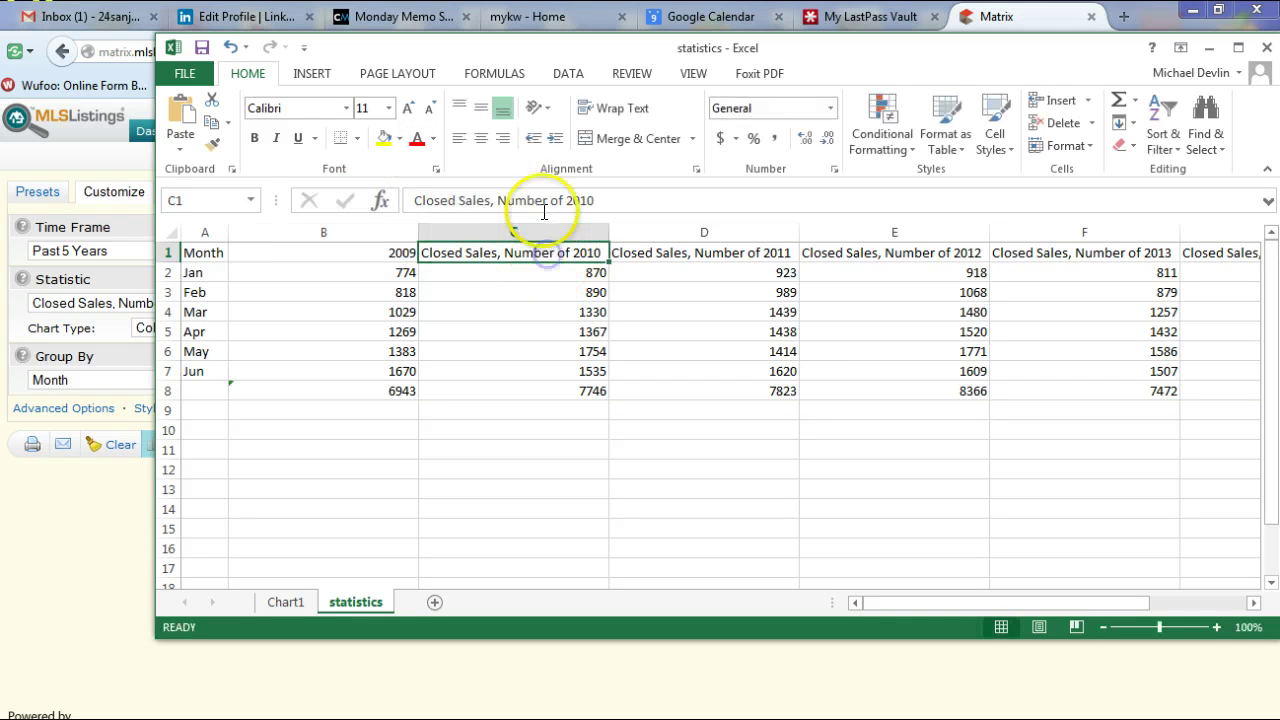
drag(566, 199, 406, 198)
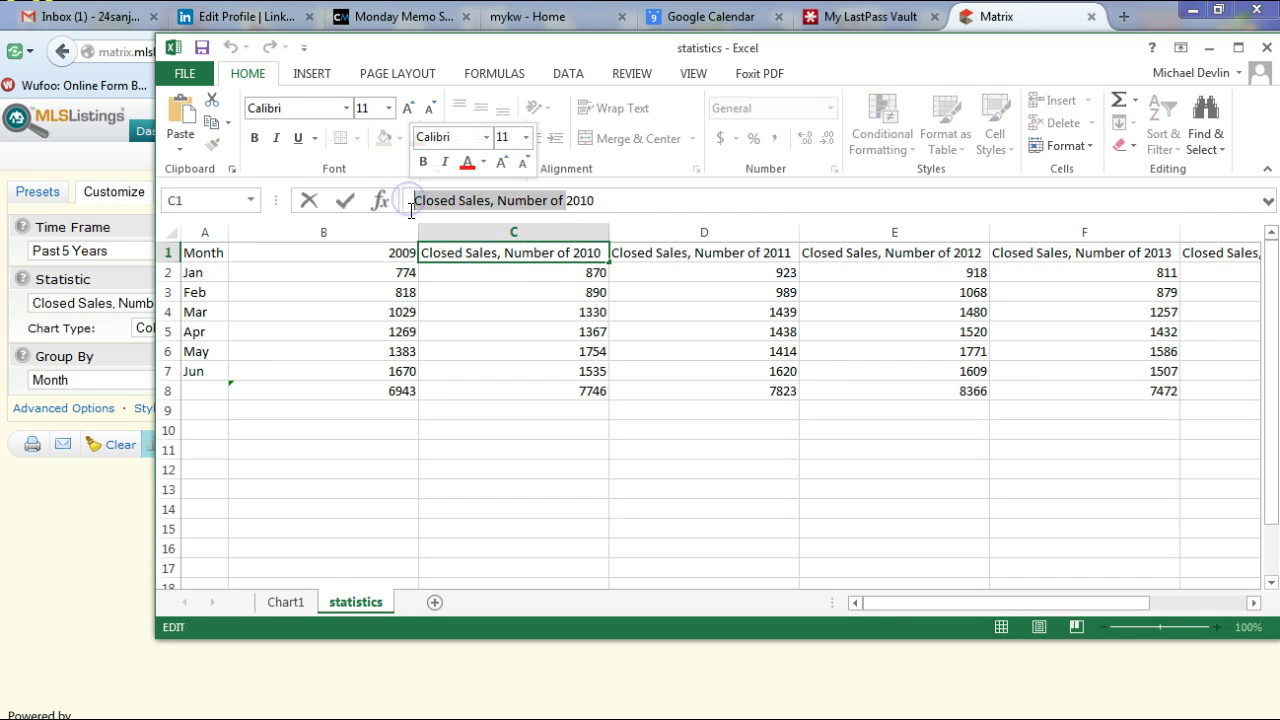
key(BackSpace)
click(630, 252)
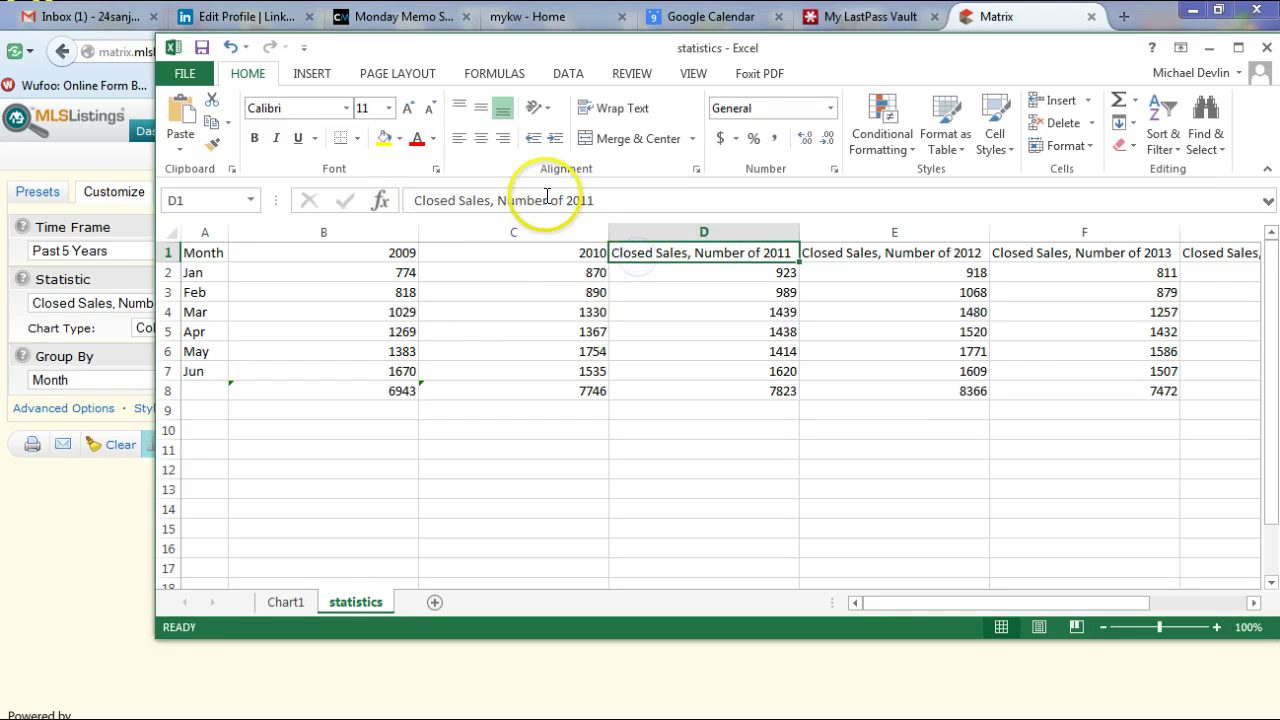
drag(570, 200, 374, 197)
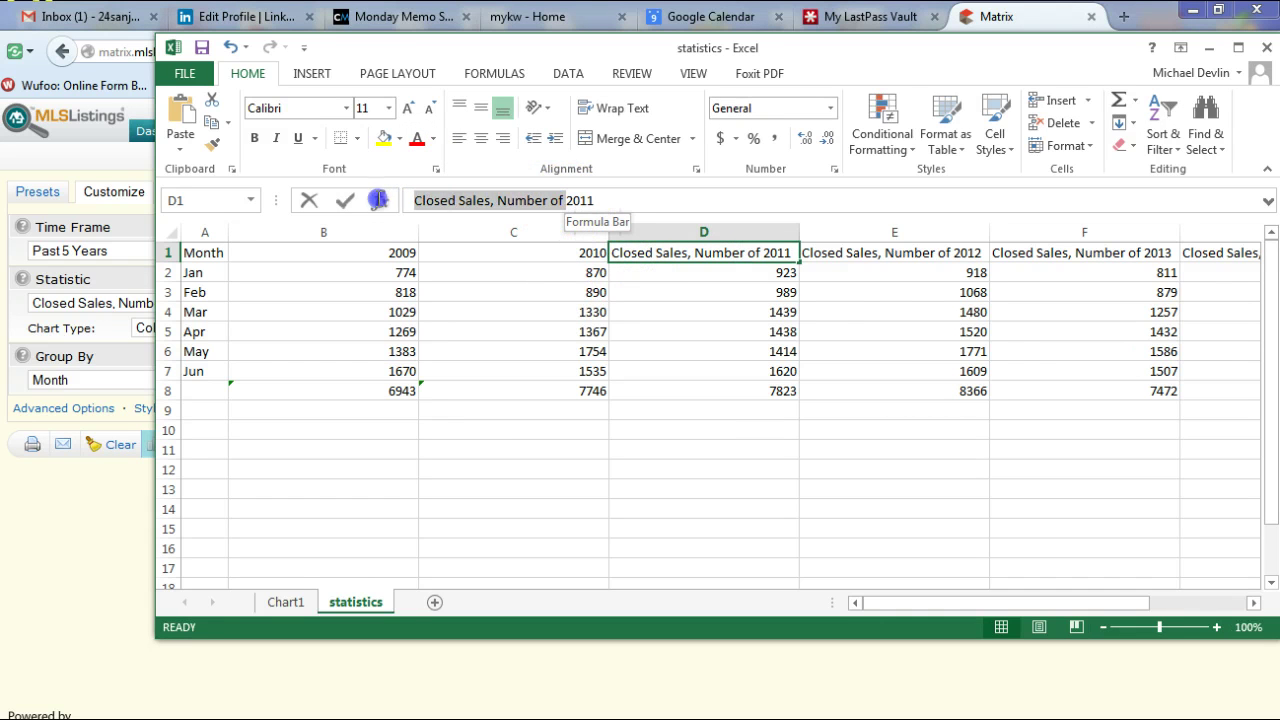
key(BackSpace)
Step: Use Replace to remove the text "Closed Sales, Number of " copied from E1 from all remaining year headers
click(895, 253)
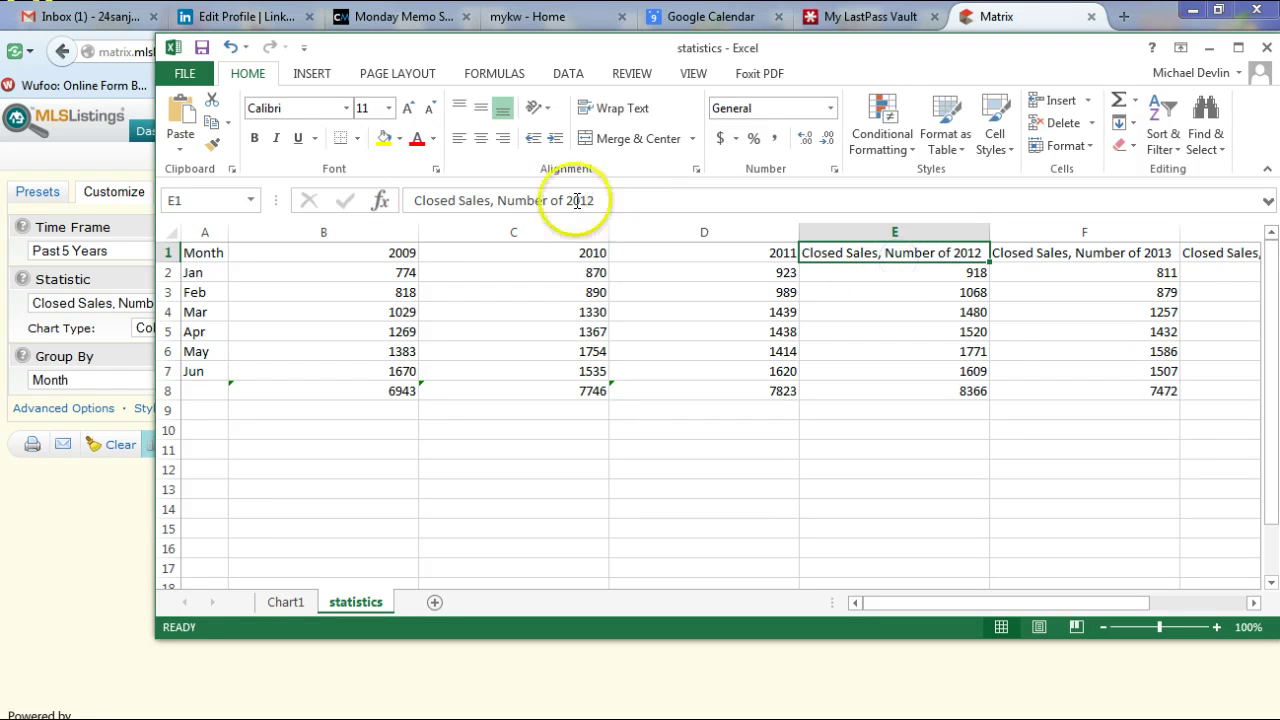
drag(568, 200, 394, 203)
key(ctrl+c)
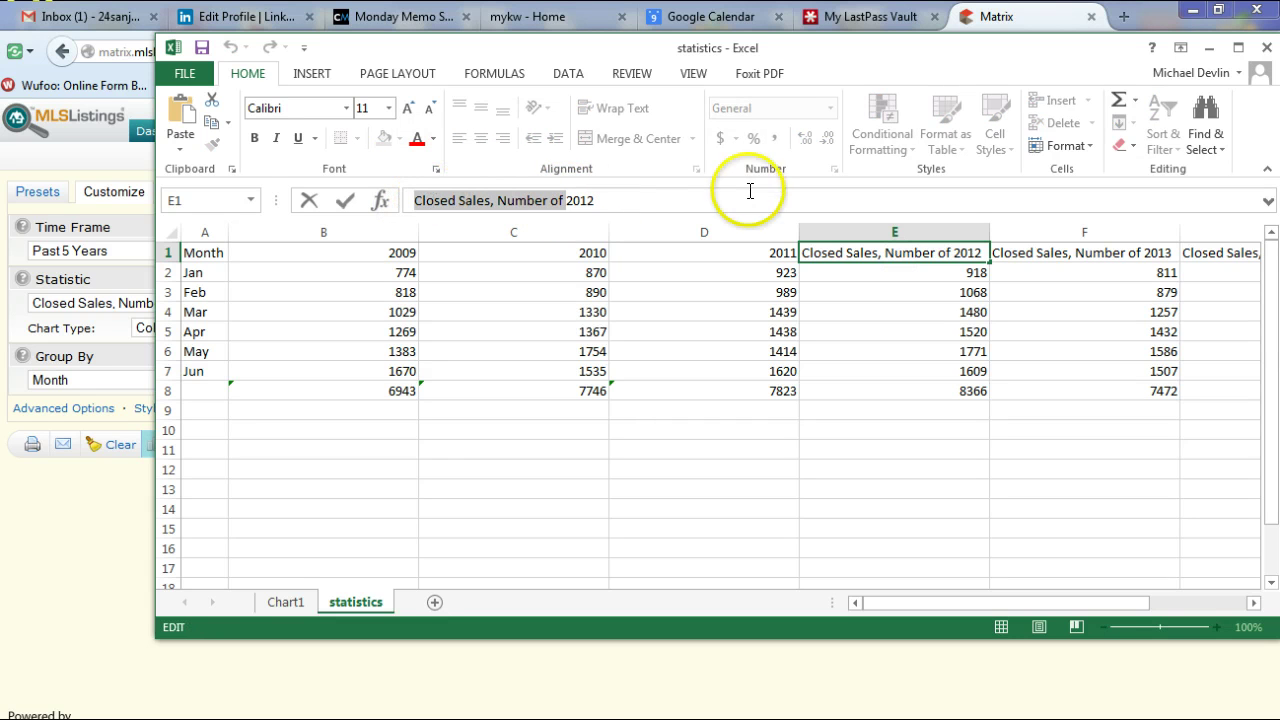
click(663, 200)
click(1205, 145)
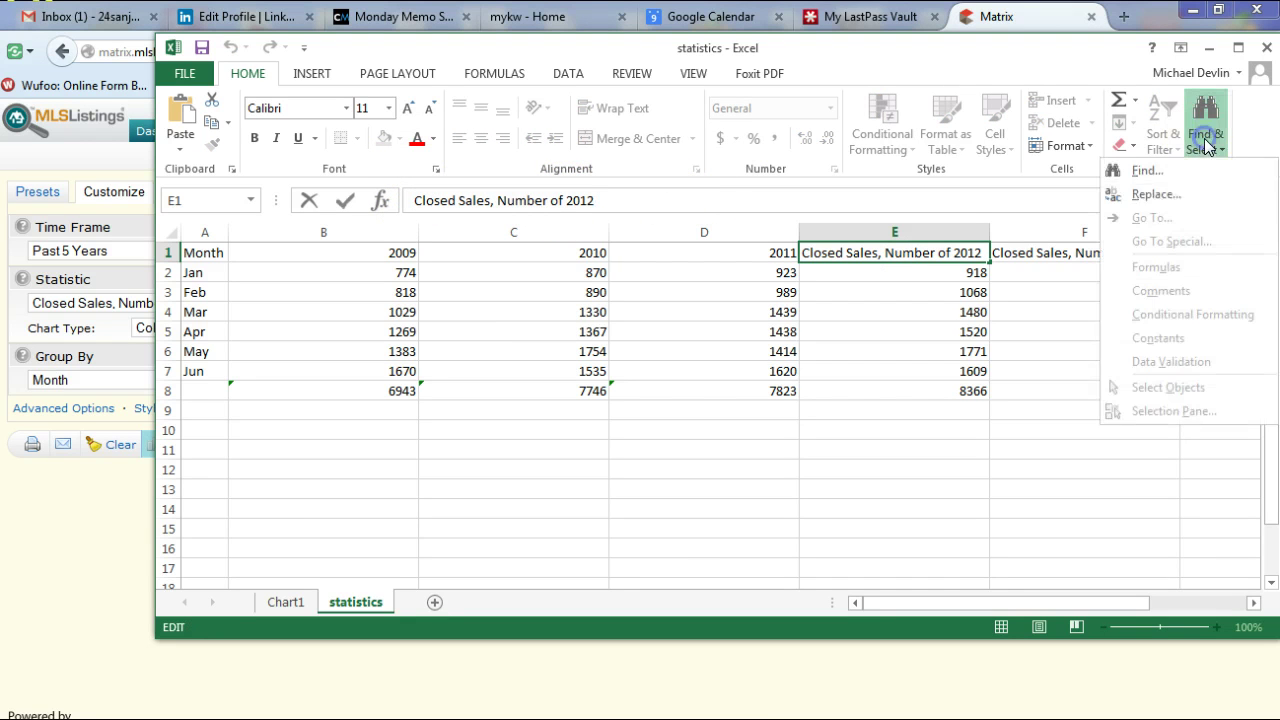
click(1163, 197)
key(ctrl+v)
click(520, 449)
click(631, 441)
click(855, 448)
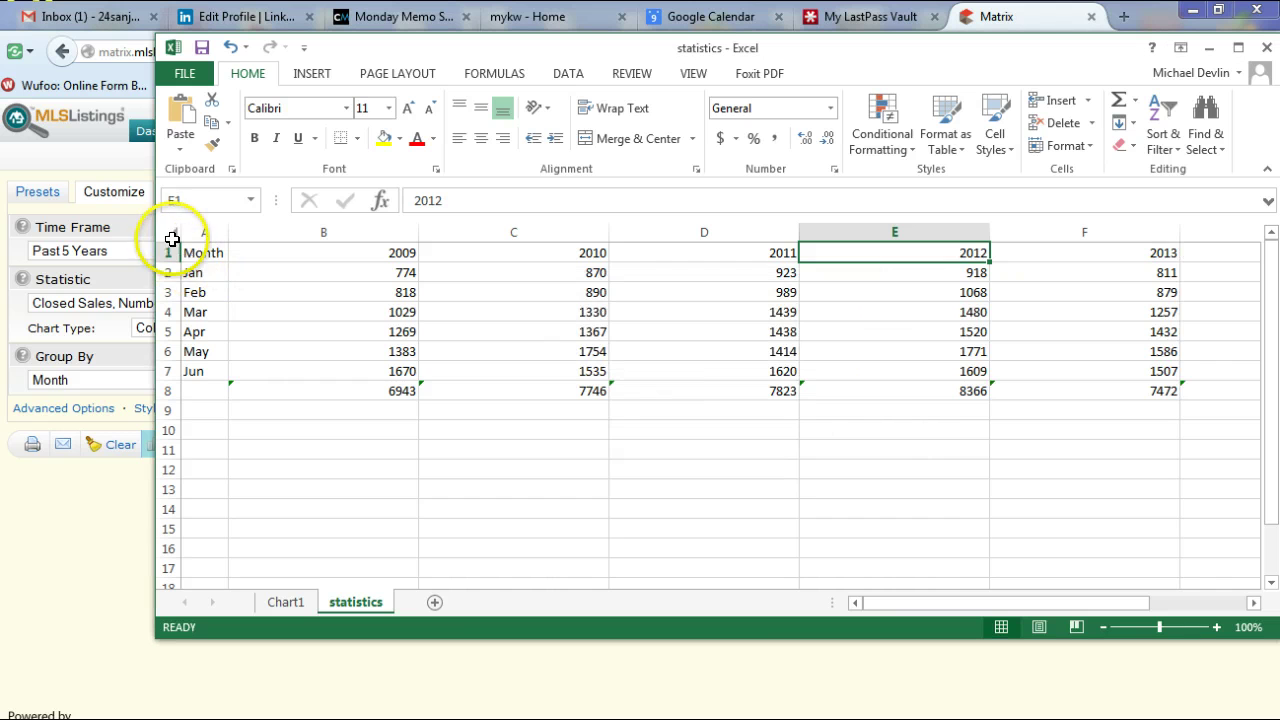
Step: AutoFit the width of all columns on the statistics sheet
click(168, 231)
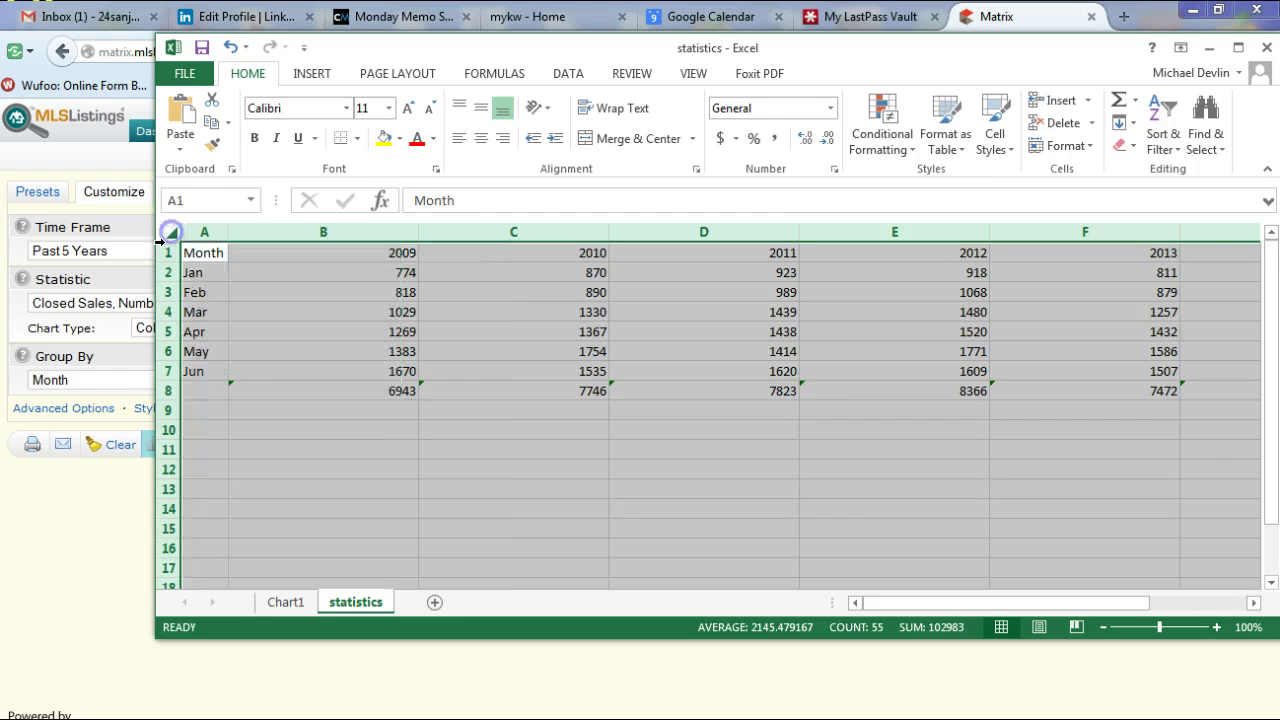
click(1065, 146)
click(1093, 266)
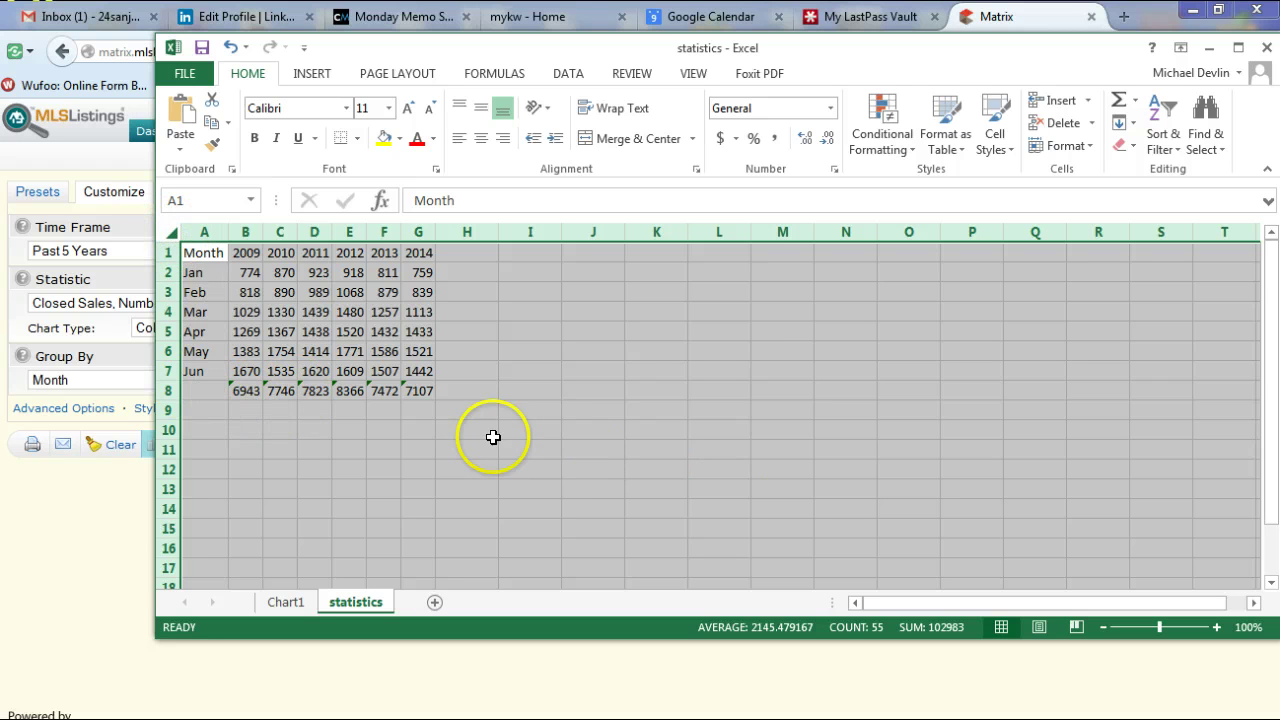
Step: Enter the formula =D12-F8 in cell I8
click(472, 391)
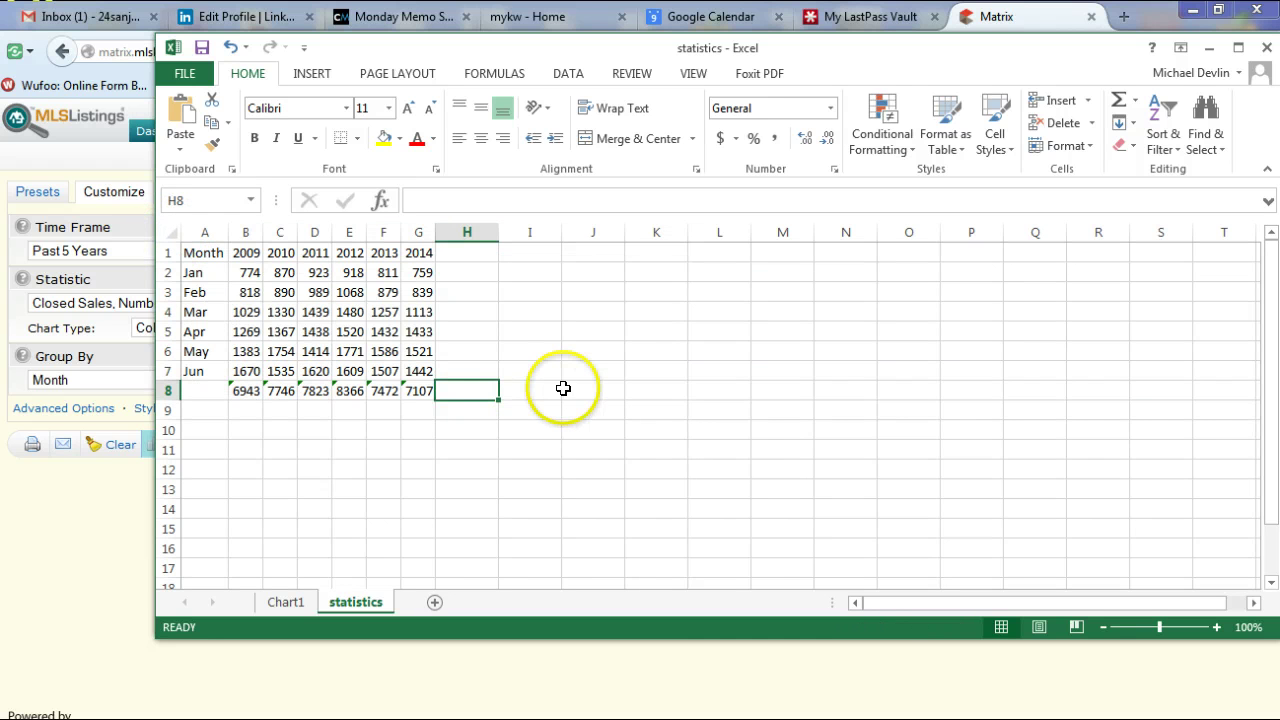
click(531, 392)
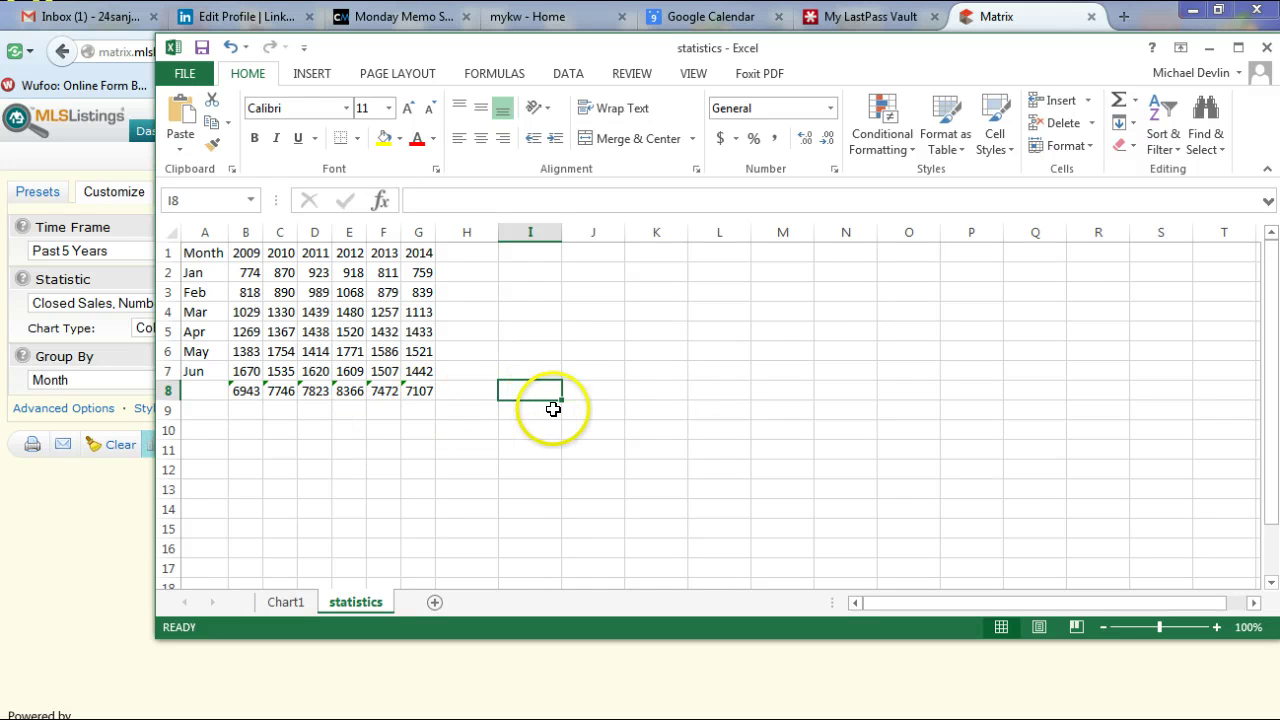
text(=)
click(419, 391)
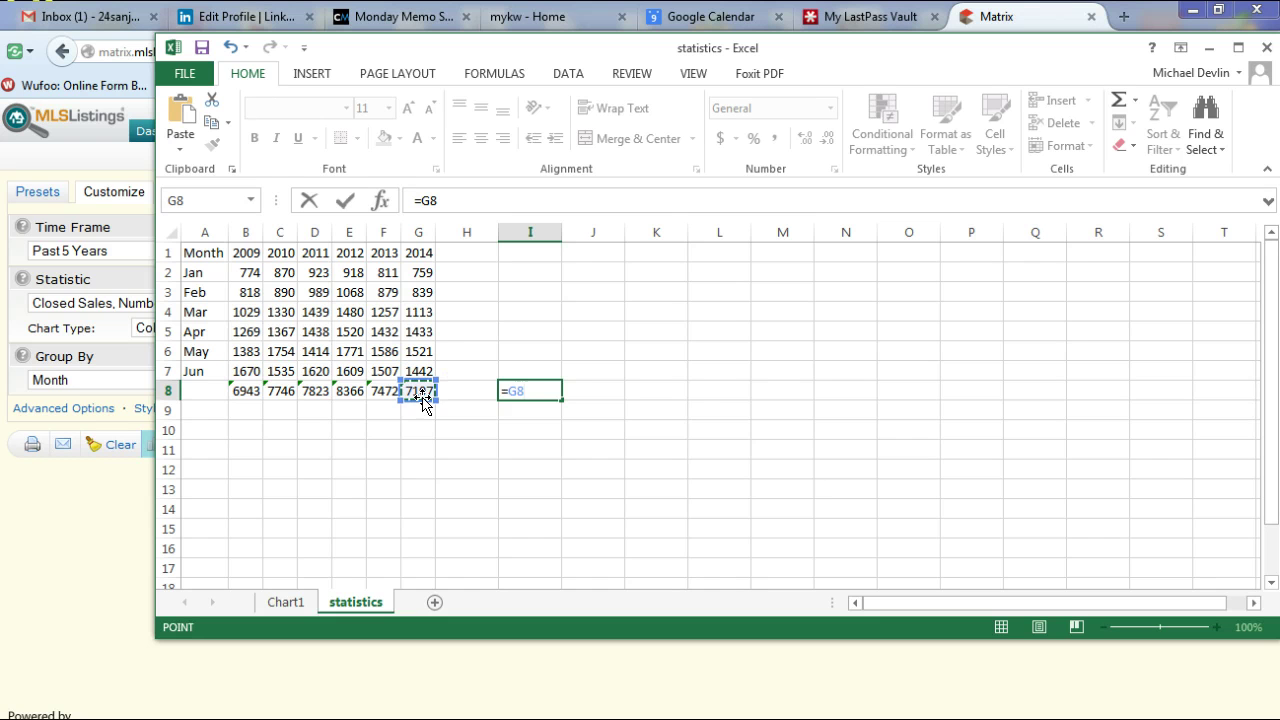
click(314, 470)
text(-)
click(377, 393)
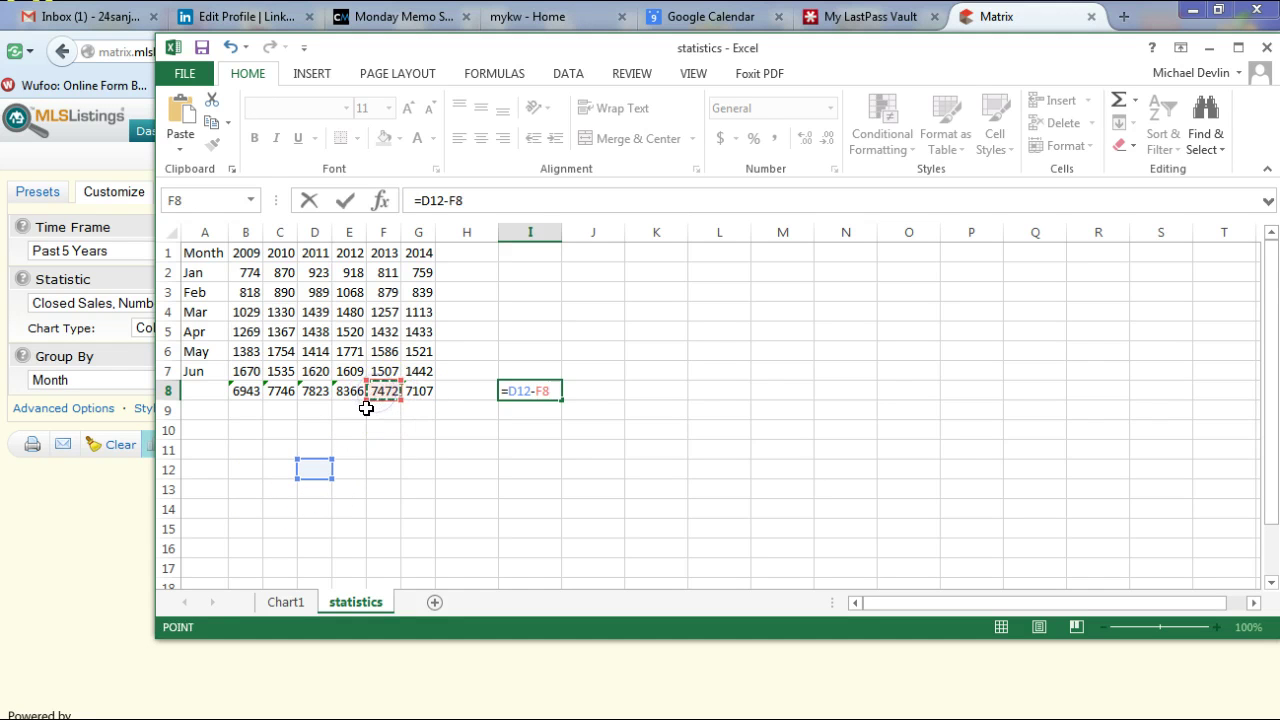
key(Return)
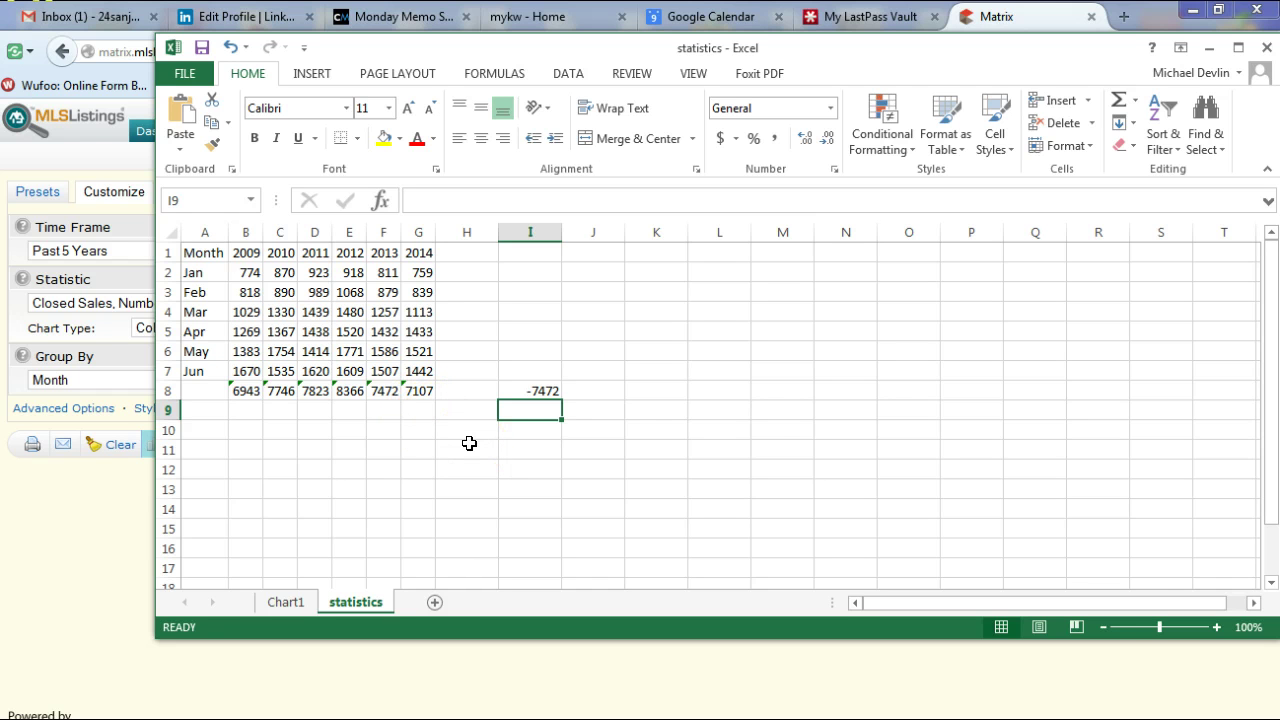
Step: Enter the formula =I8/F8 in cell J8
click(586, 384)
text(=)
click(534, 390)
text(/)
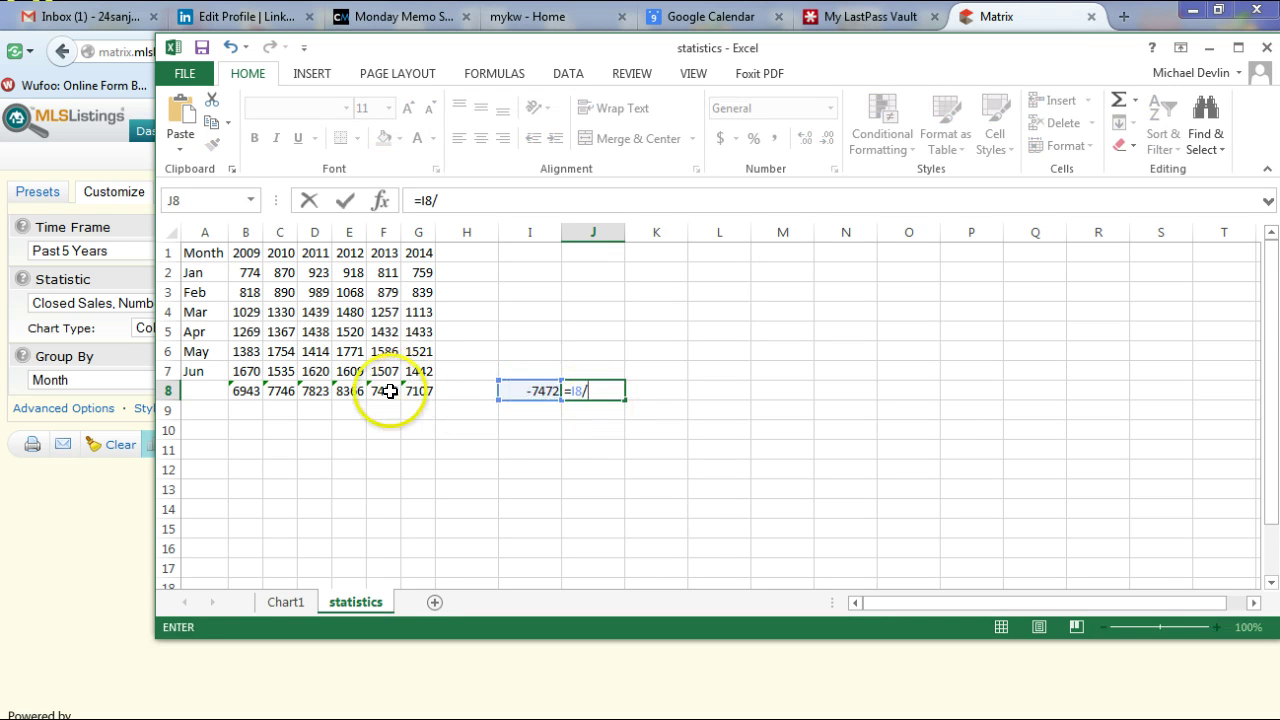
click(386, 390)
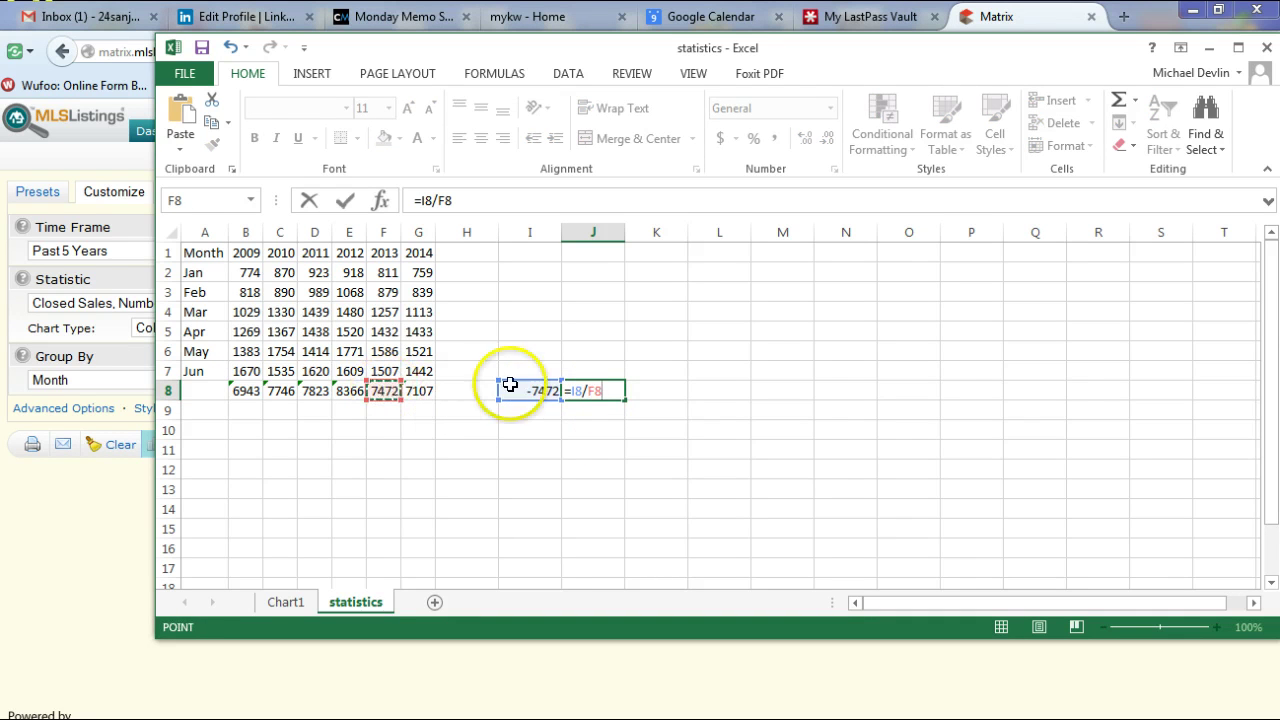
key(Return)
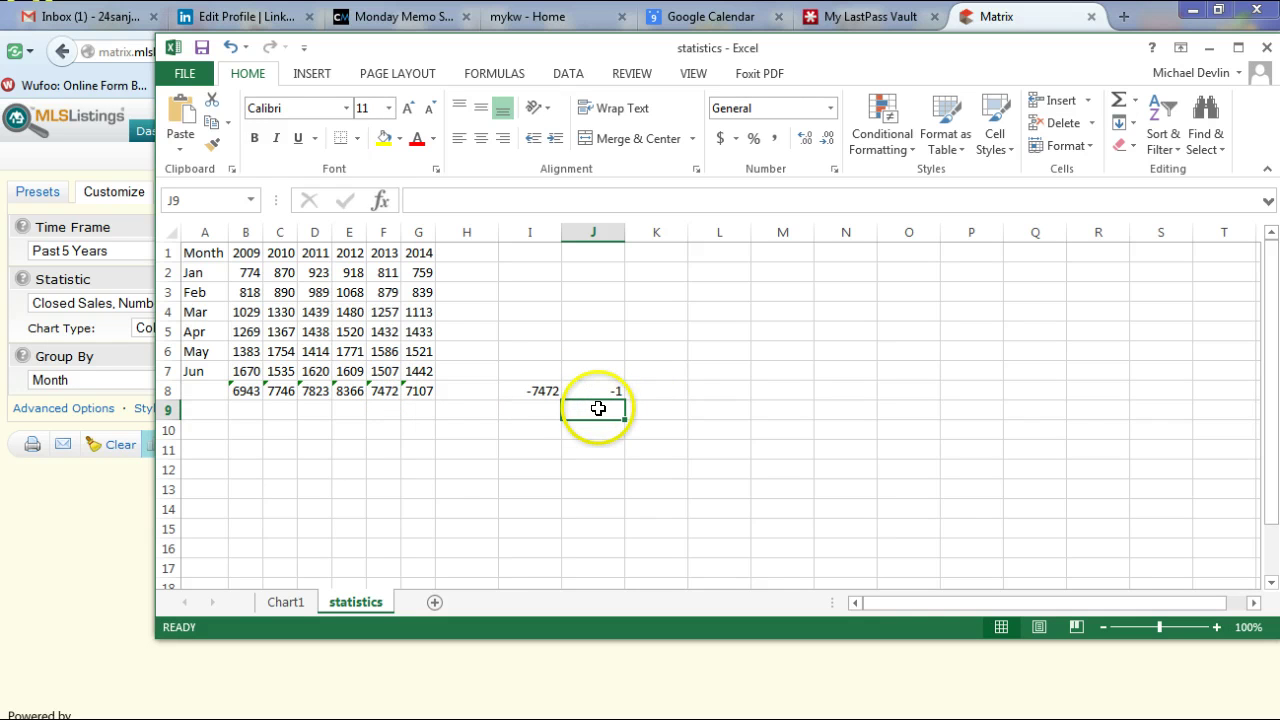
Step: Check the closed-sales chart, and in Notepad write "Closed sales for homes in Santa Clara County for the first half of 2014 were the lowest since 2009."
click(279, 604)
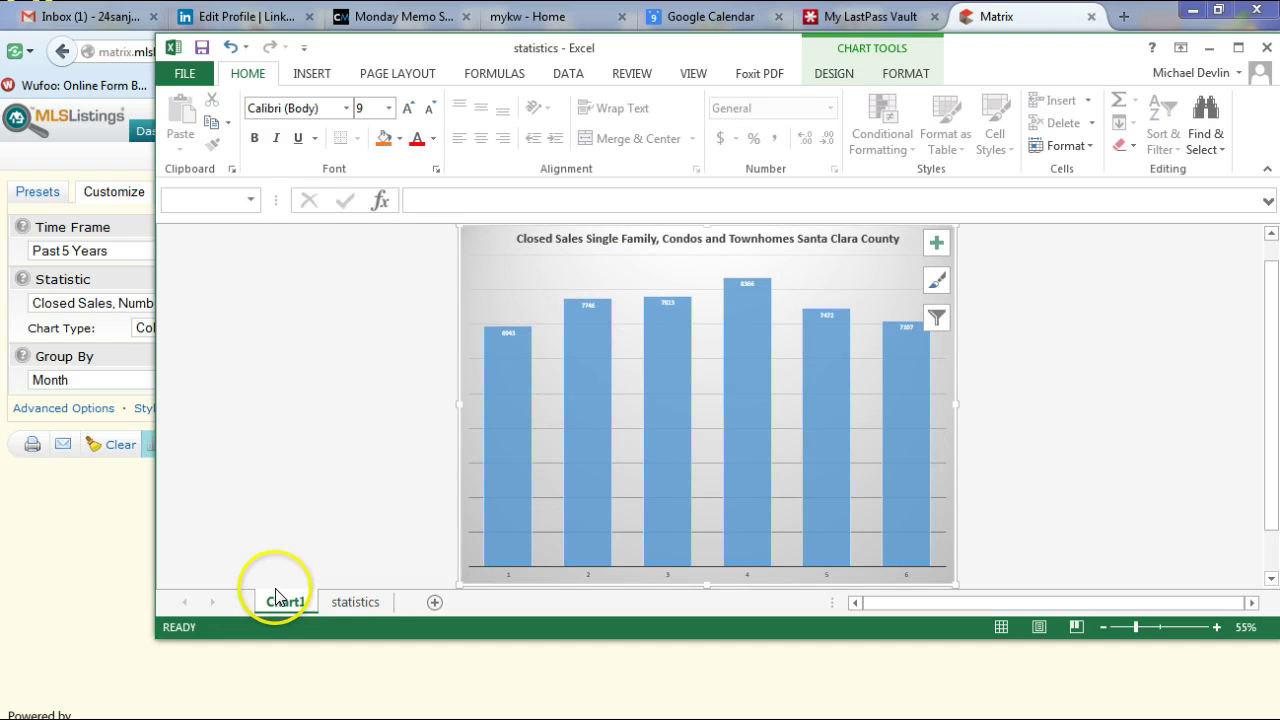
click(350, 603)
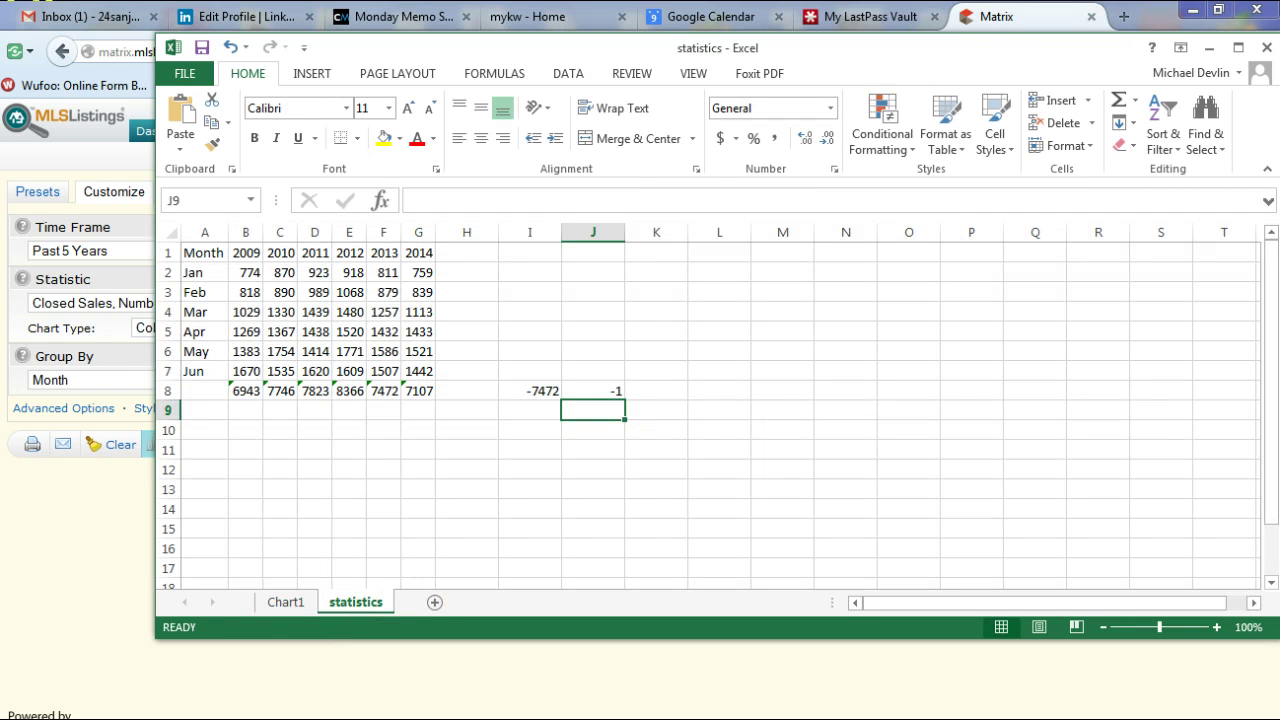
key(super)
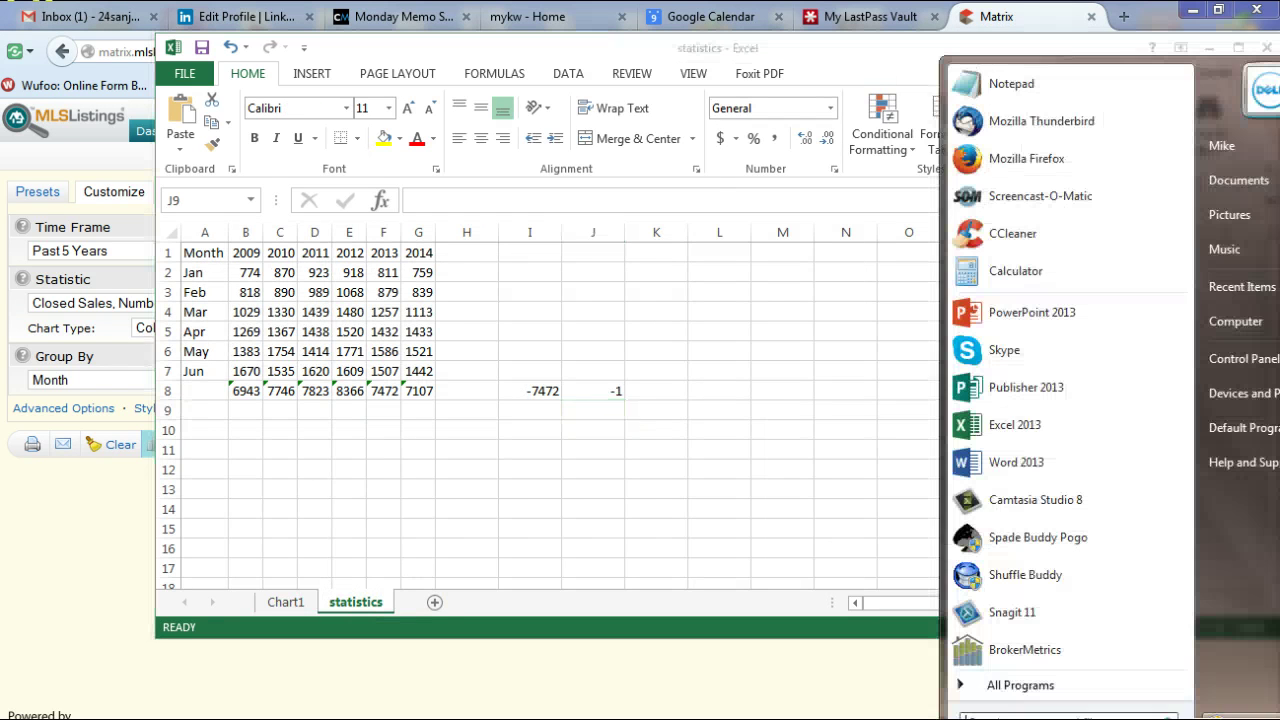
click(1075, 95)
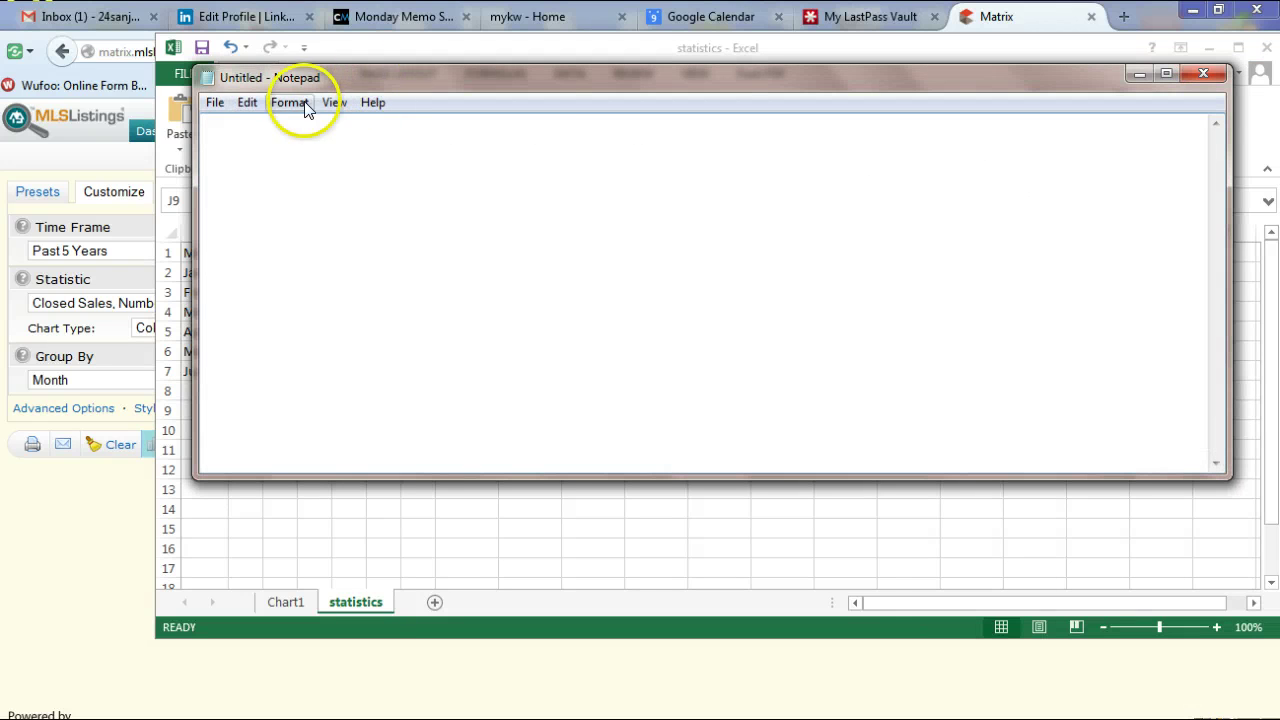
drag(192, 143, 560, 234)
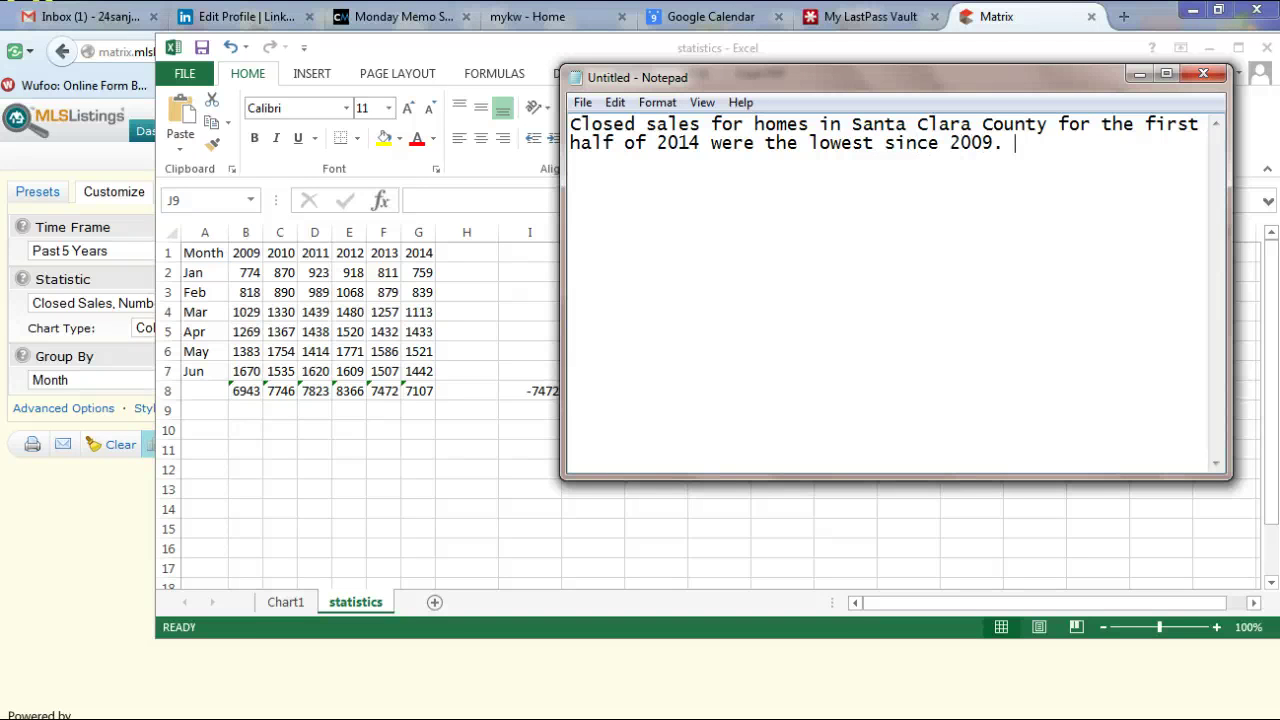
click(1136, 78)
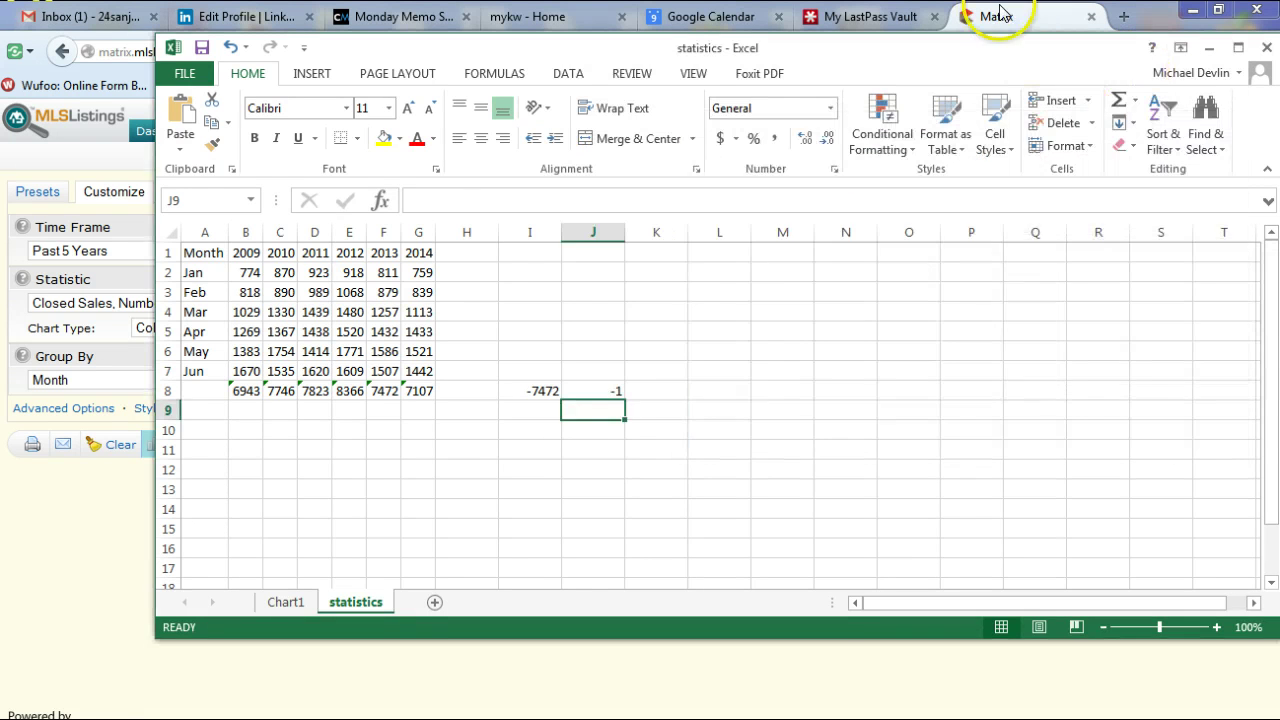
Step: Switch to Matrix, generate the "Sale Price, Median" statistic, and open its CSV export in Excel
click(1000, 17)
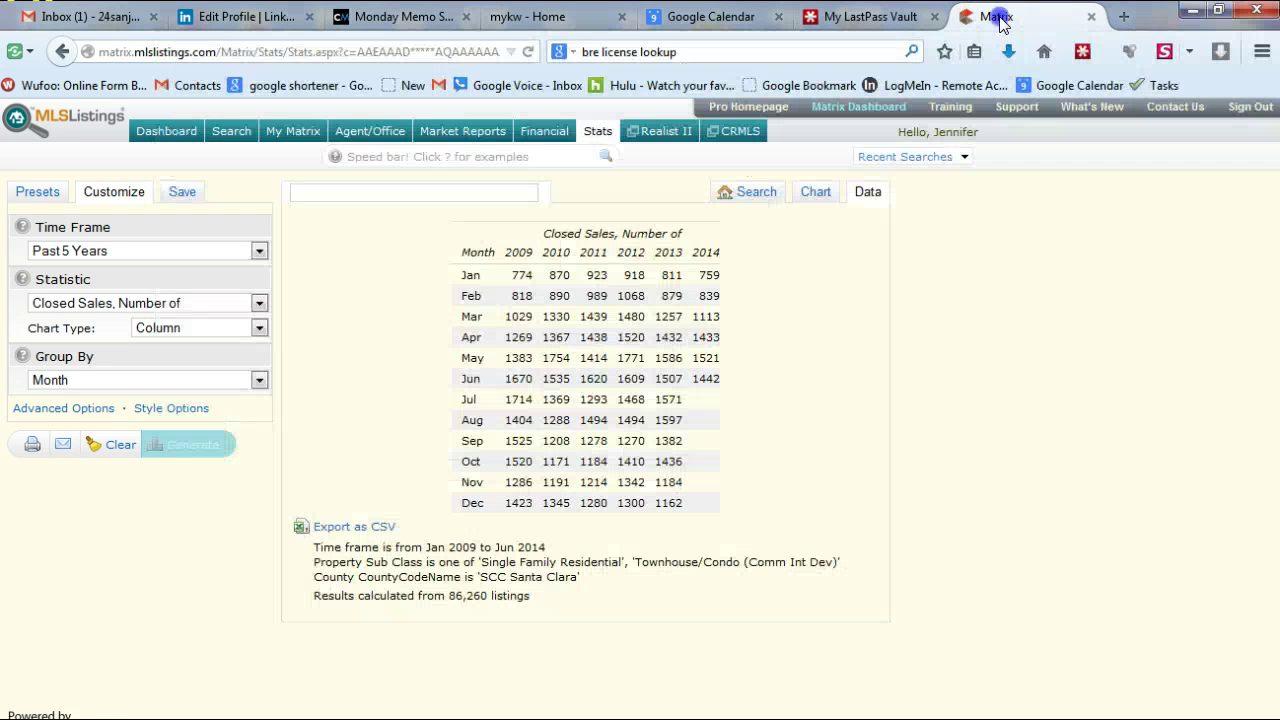
click(112, 302)
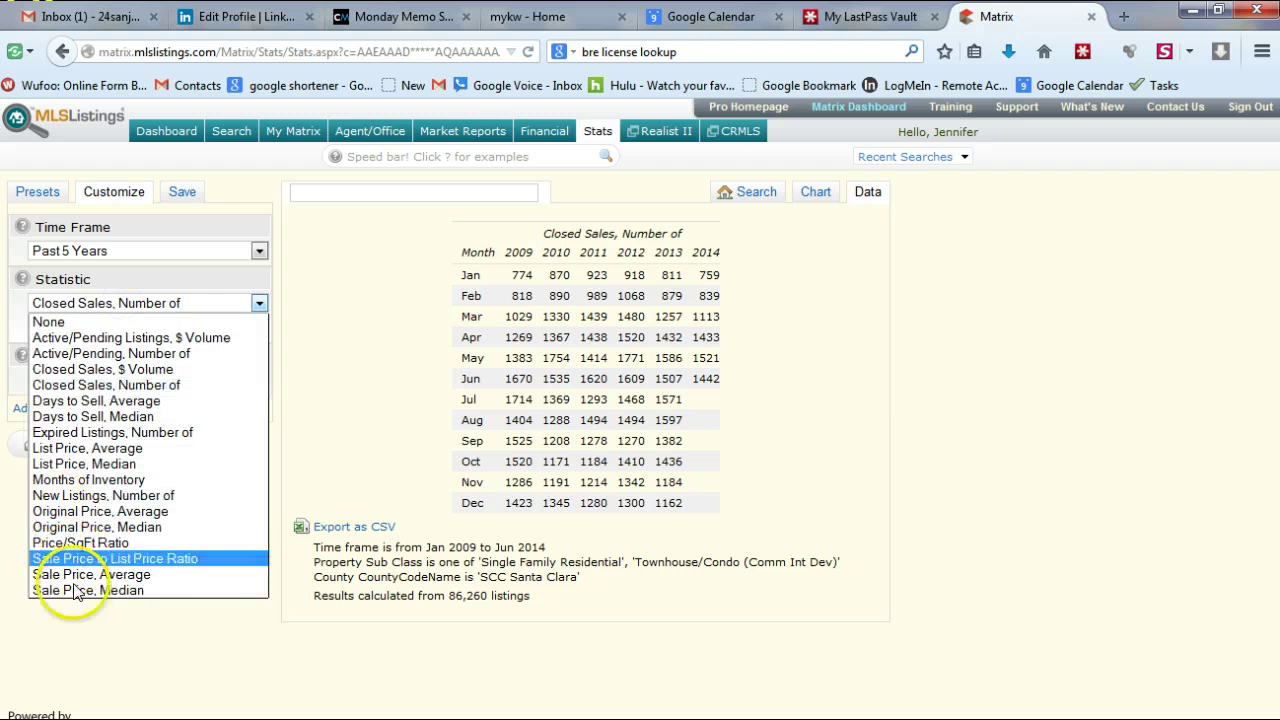
click(116, 590)
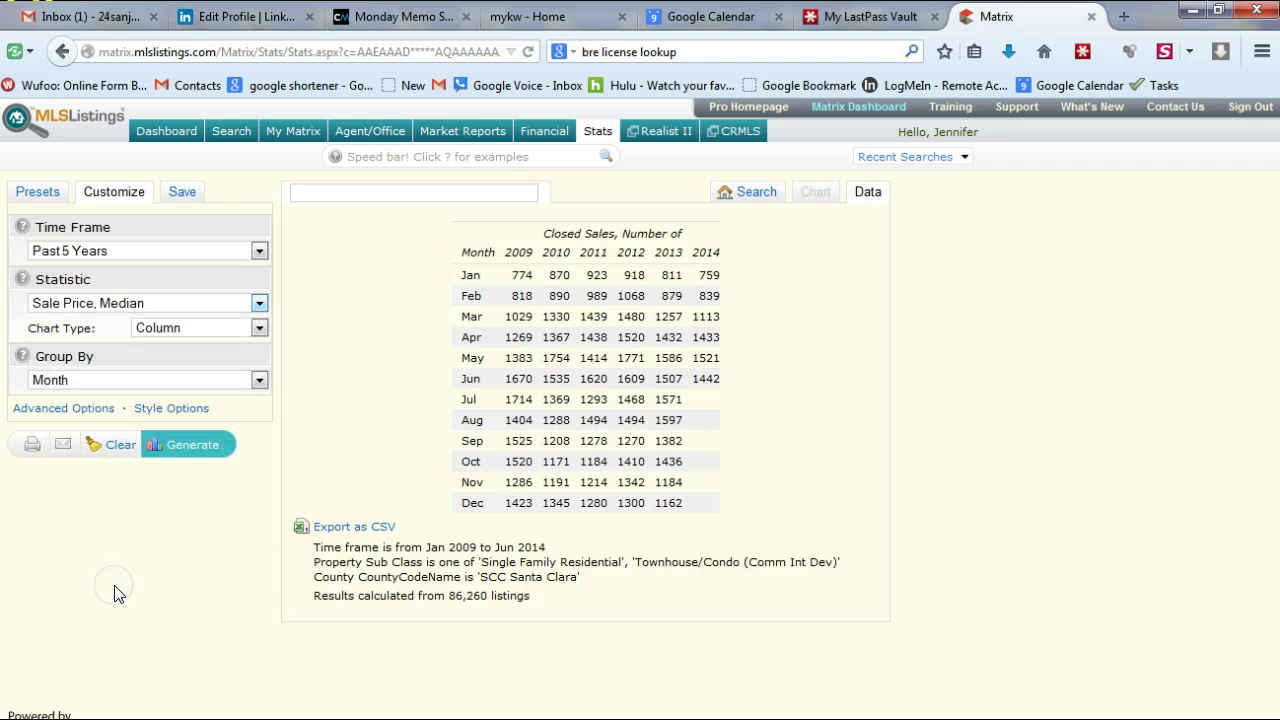
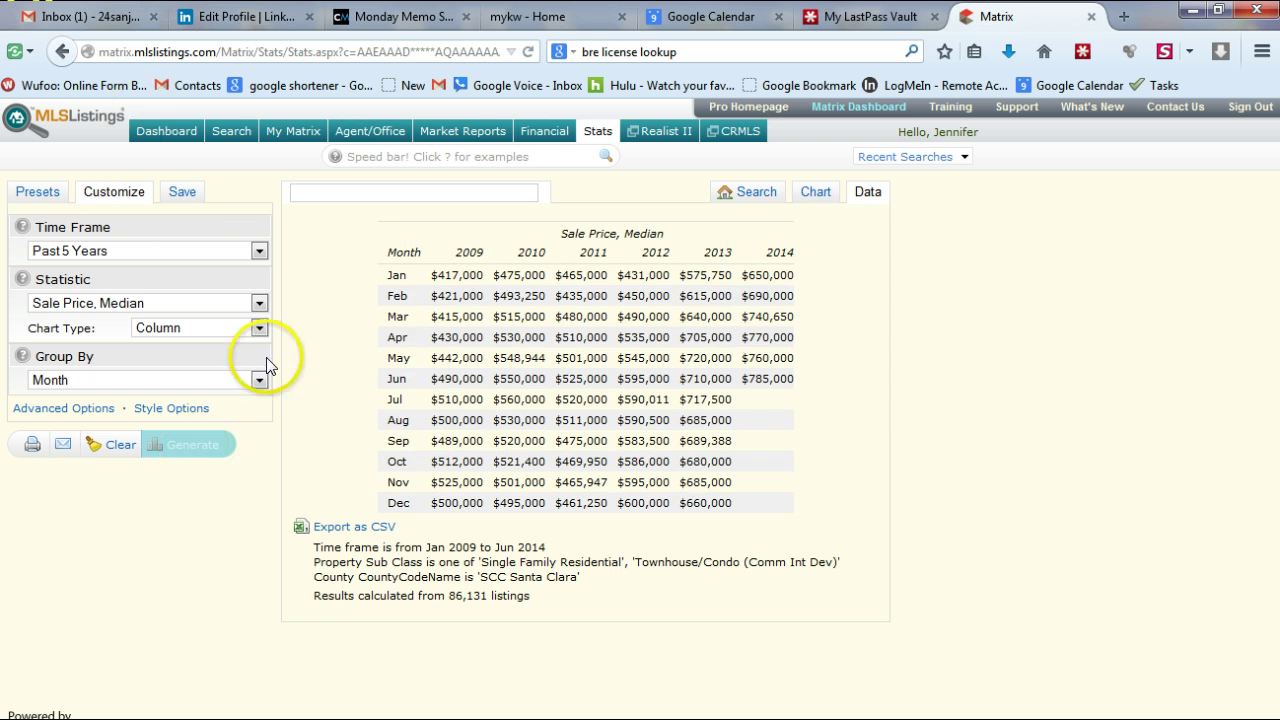
click(322, 533)
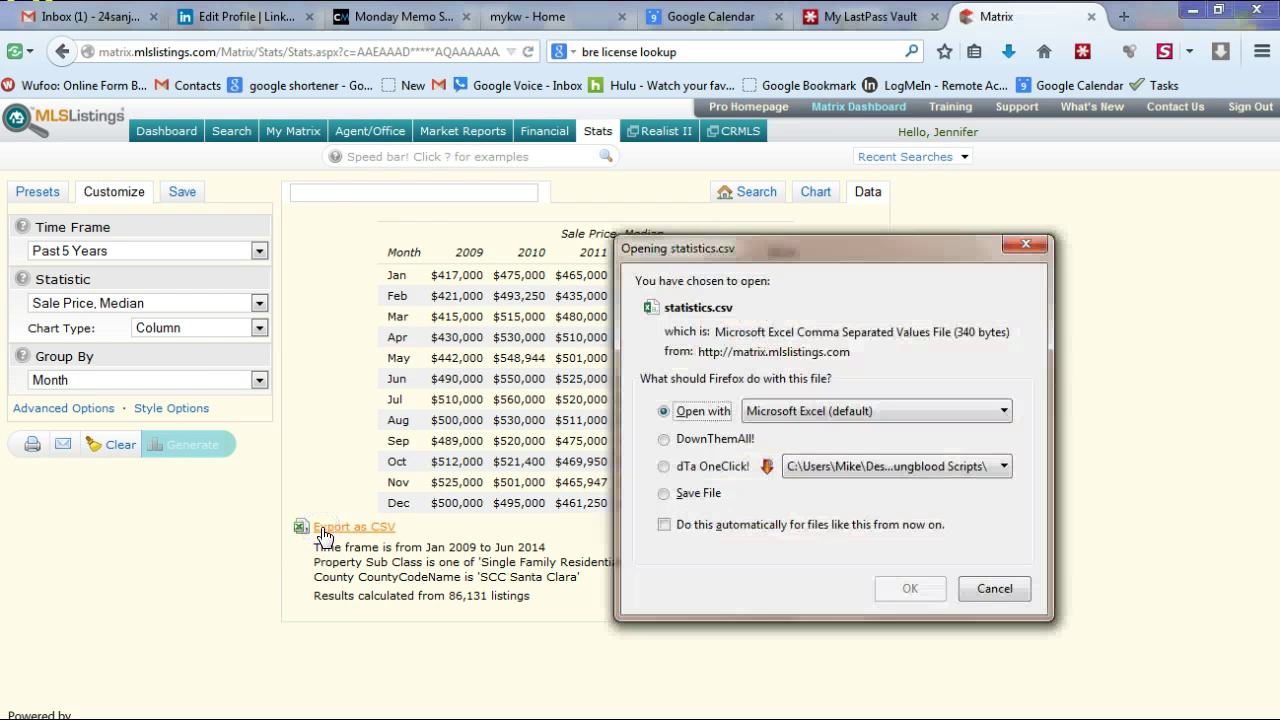
click(912, 590)
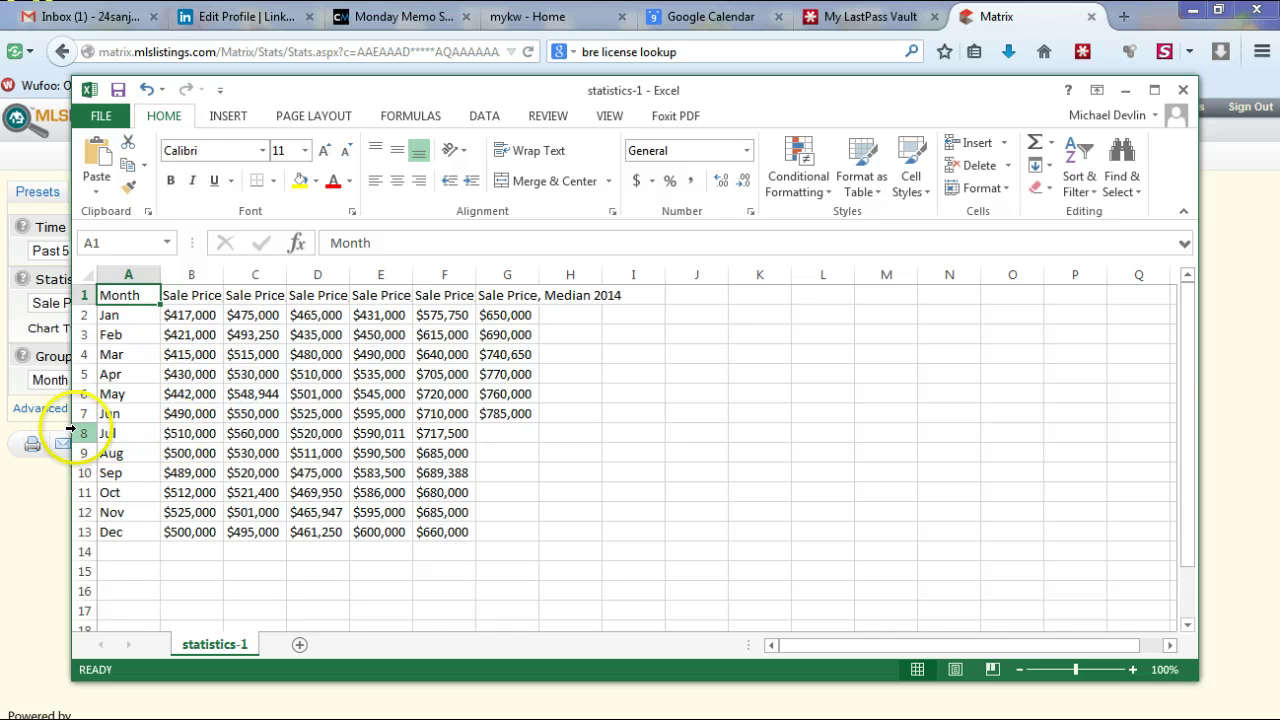
Step: Delete the July to December rows, 8 to 13, from the median price sheet
drag(75, 432, 78, 532)
right_click(521, 461)
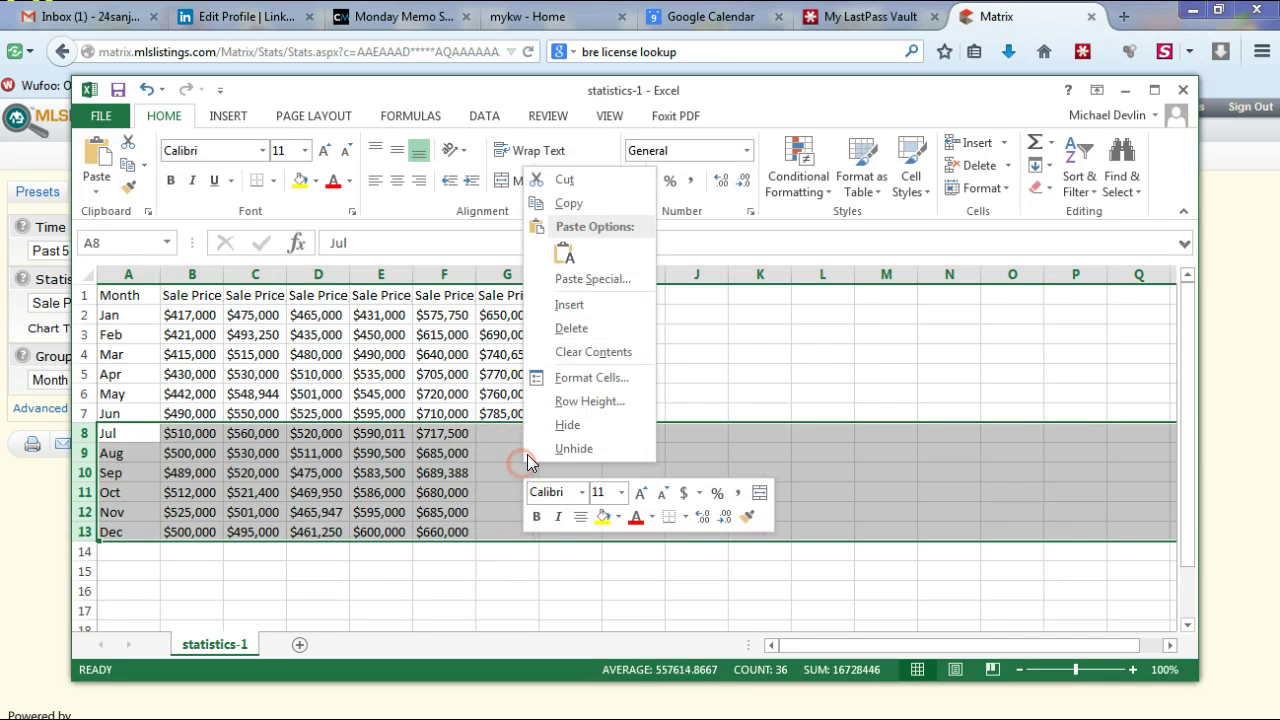
click(578, 329)
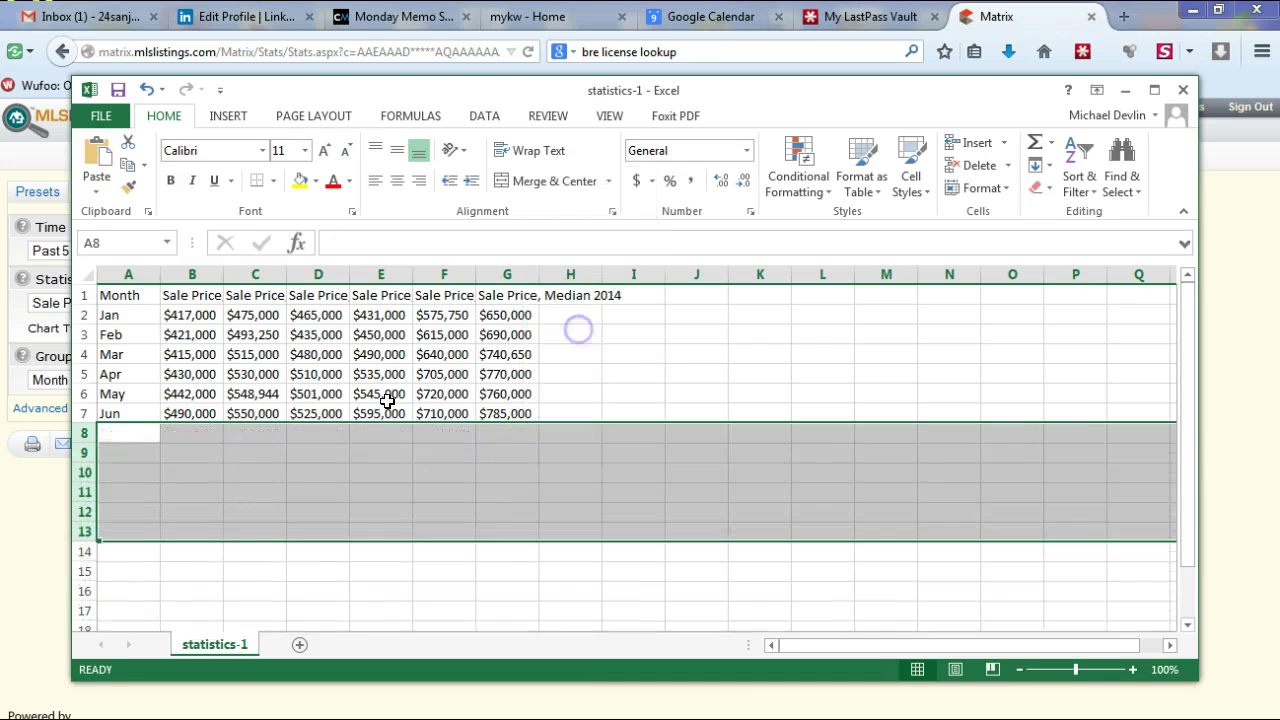
click(192, 431)
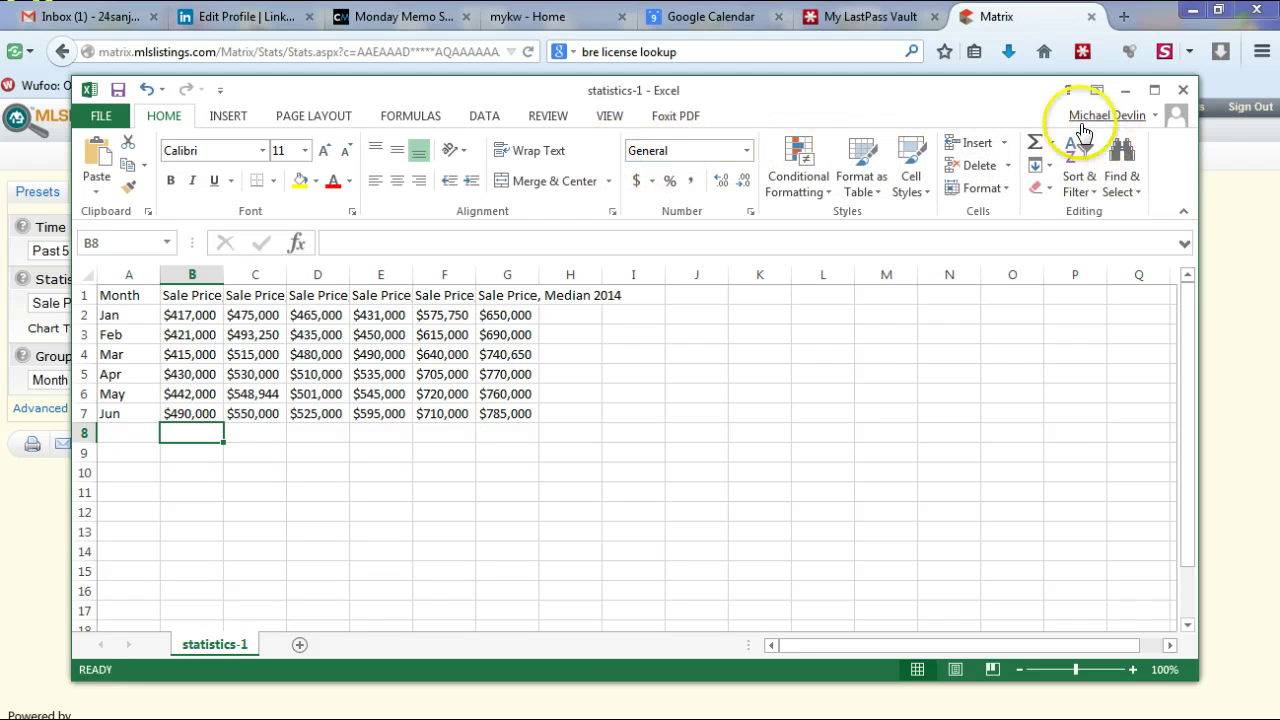
click(1035, 143)
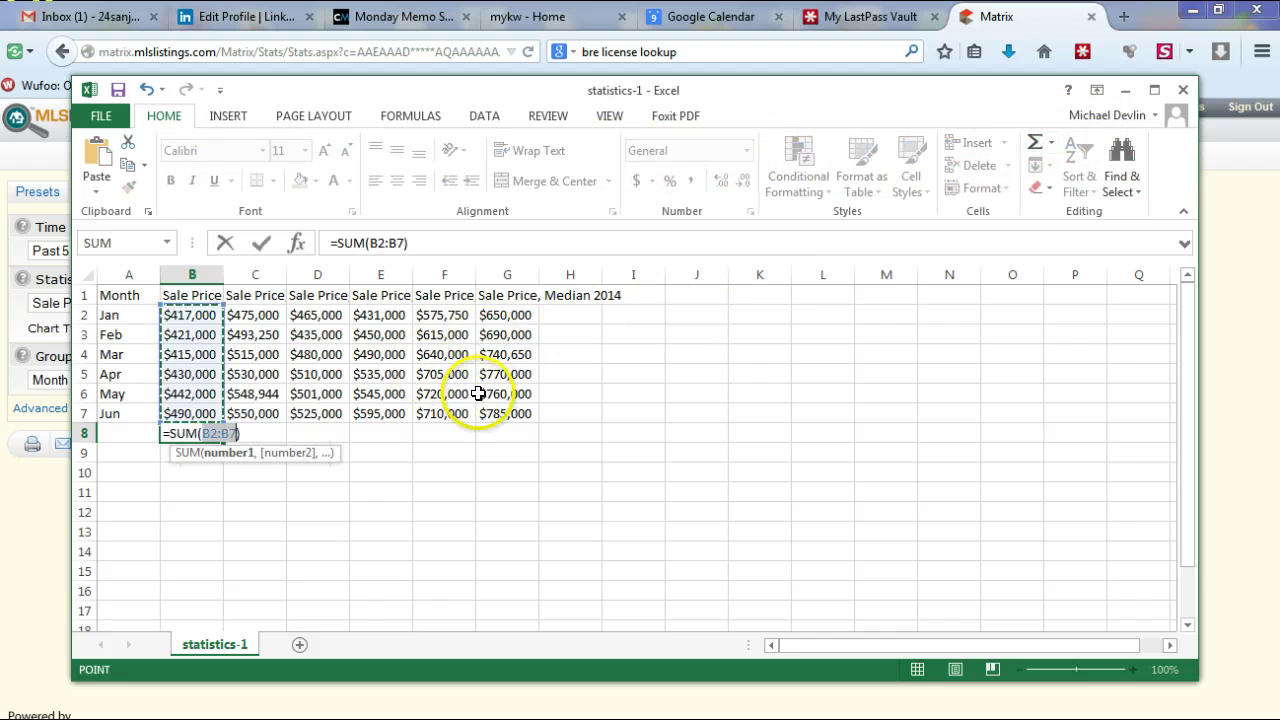
key(Return)
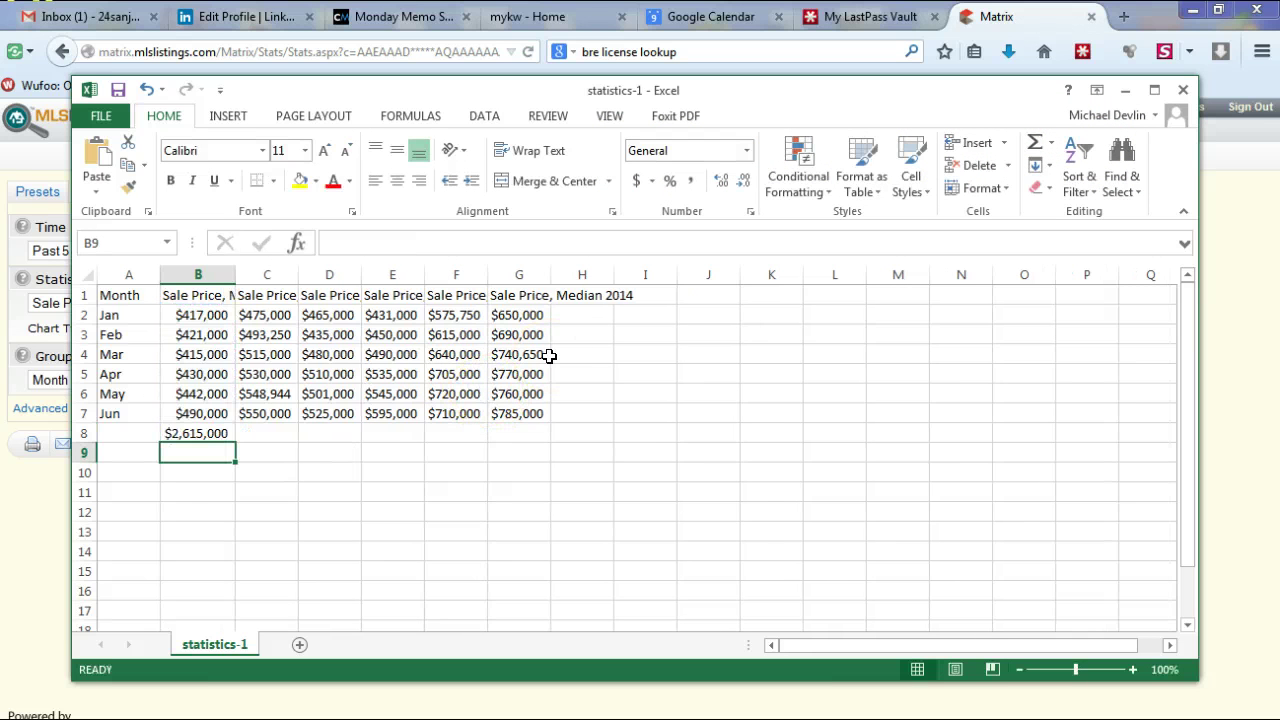
key(ctrl+z)
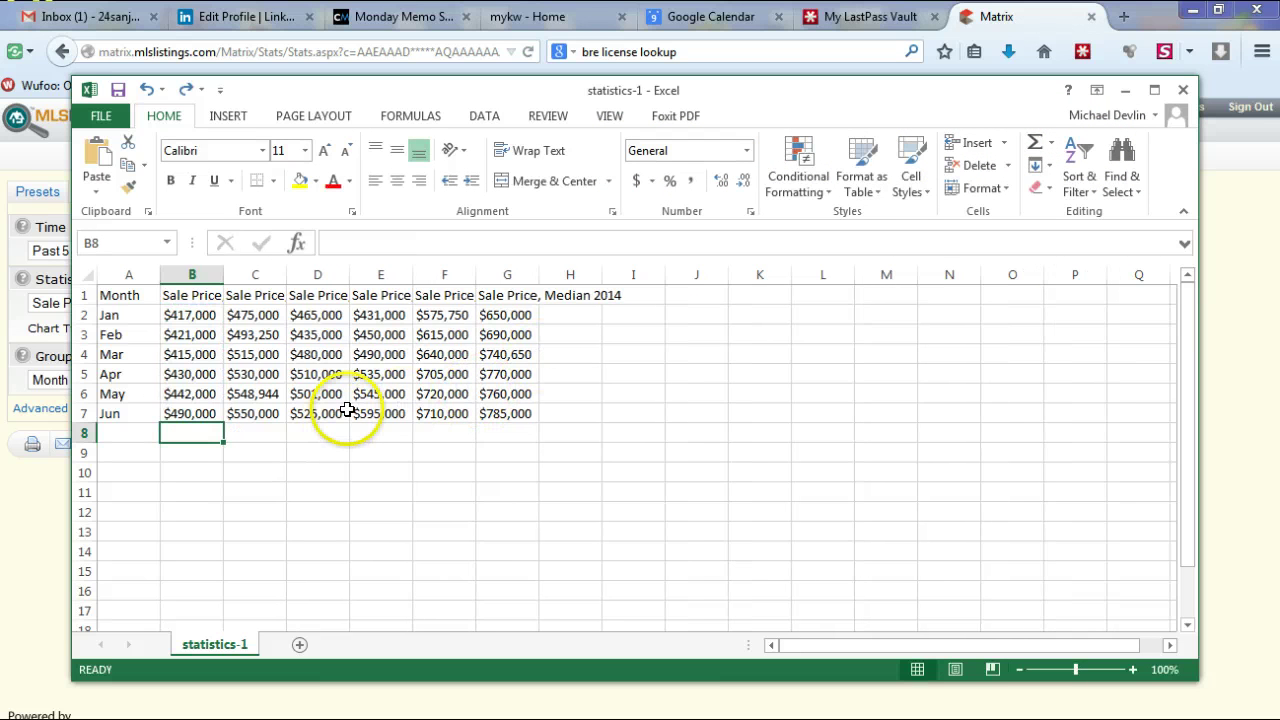
Step: Insert a Clustered Column chart of the June median prices in B7:G7
click(178, 408)
drag(178, 408, 501, 417)
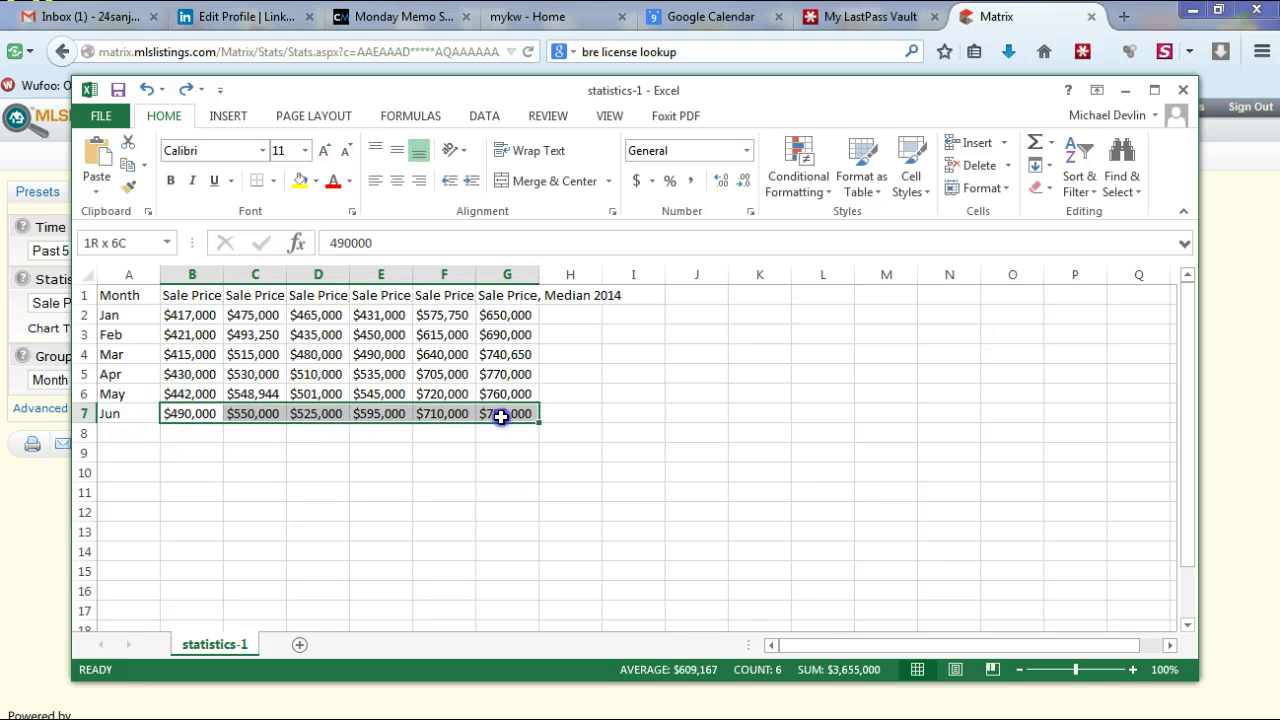
click(236, 118)
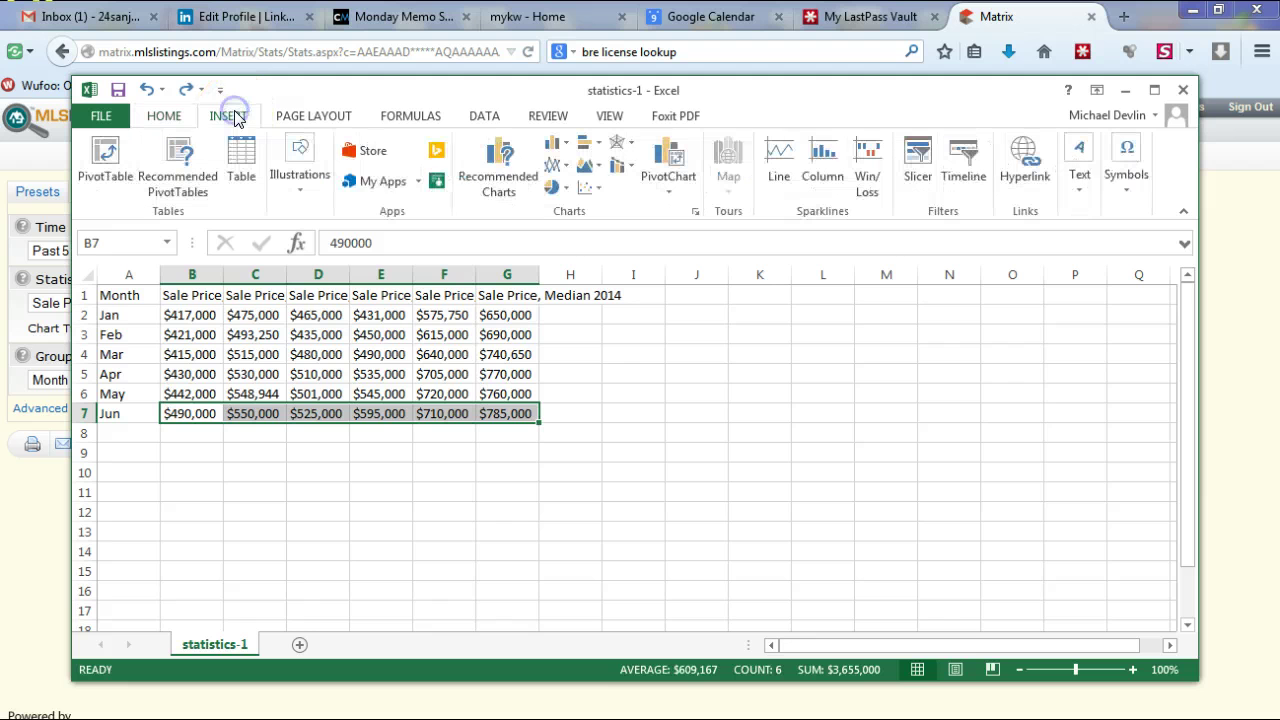
click(487, 156)
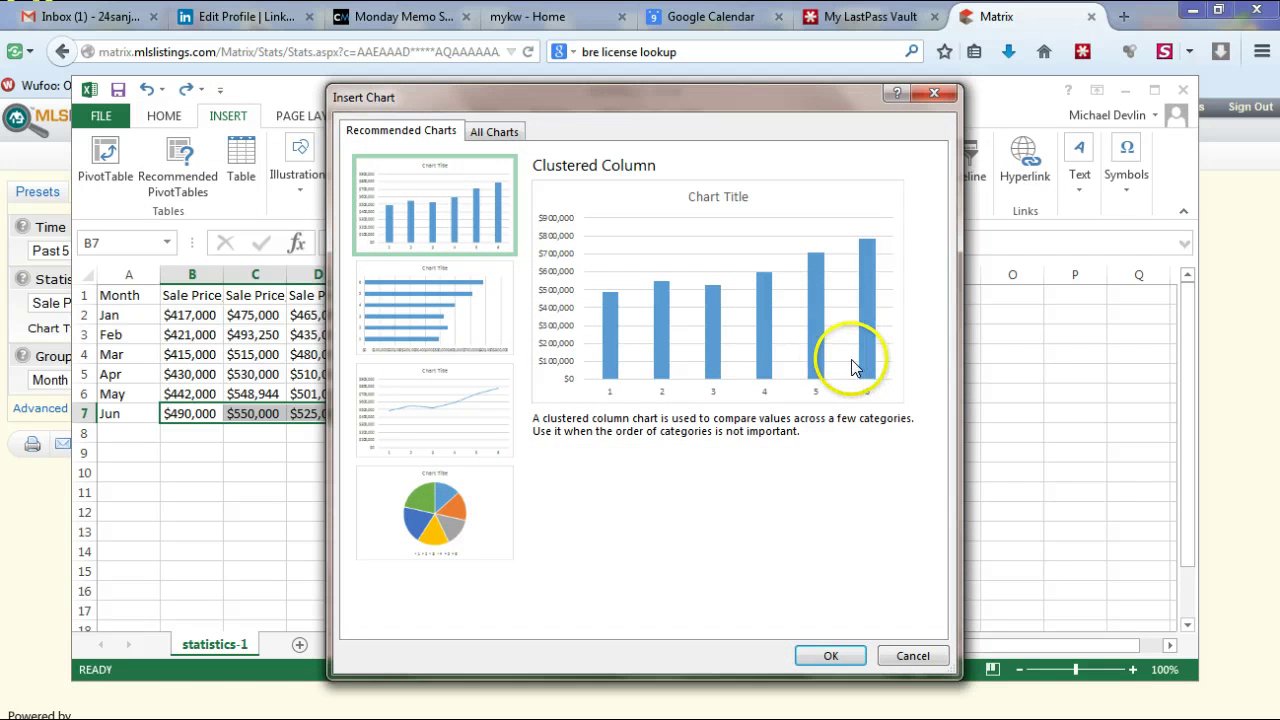
click(830, 657)
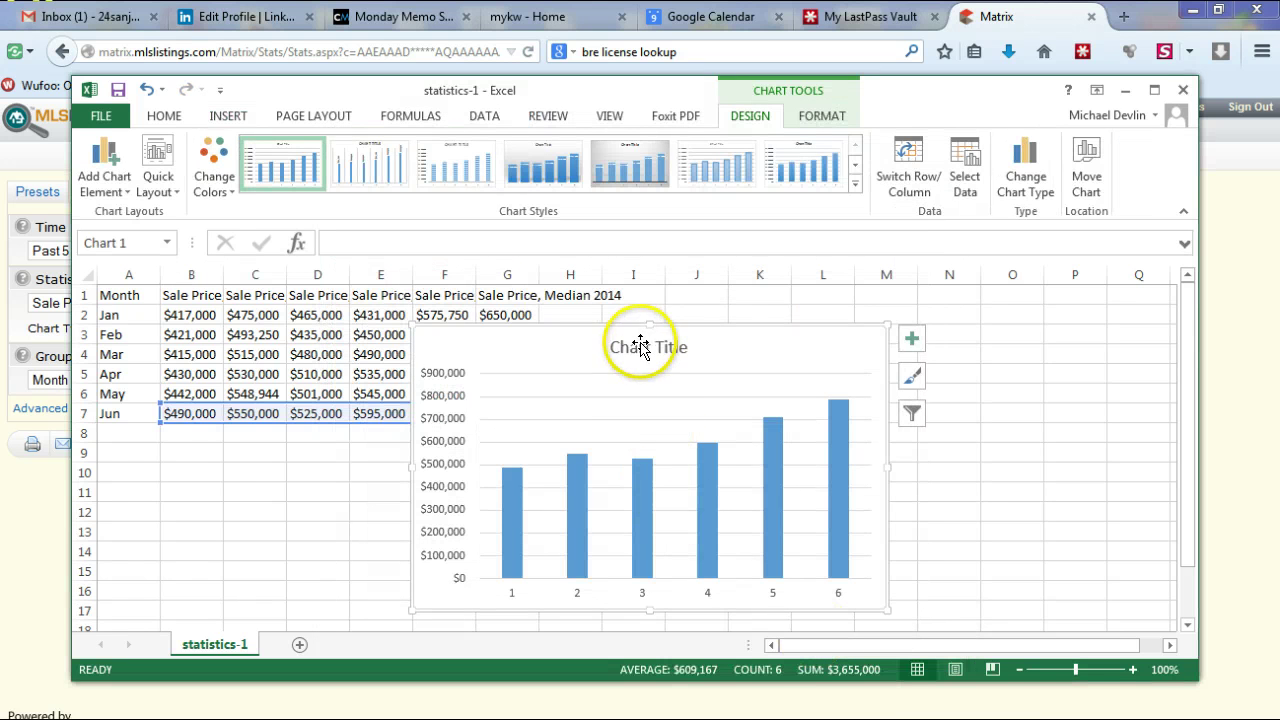
Step: Move the median price chart to a new sheet and apply the style with wide shadowed columns and data labels
right_click(580, 325)
click(643, 563)
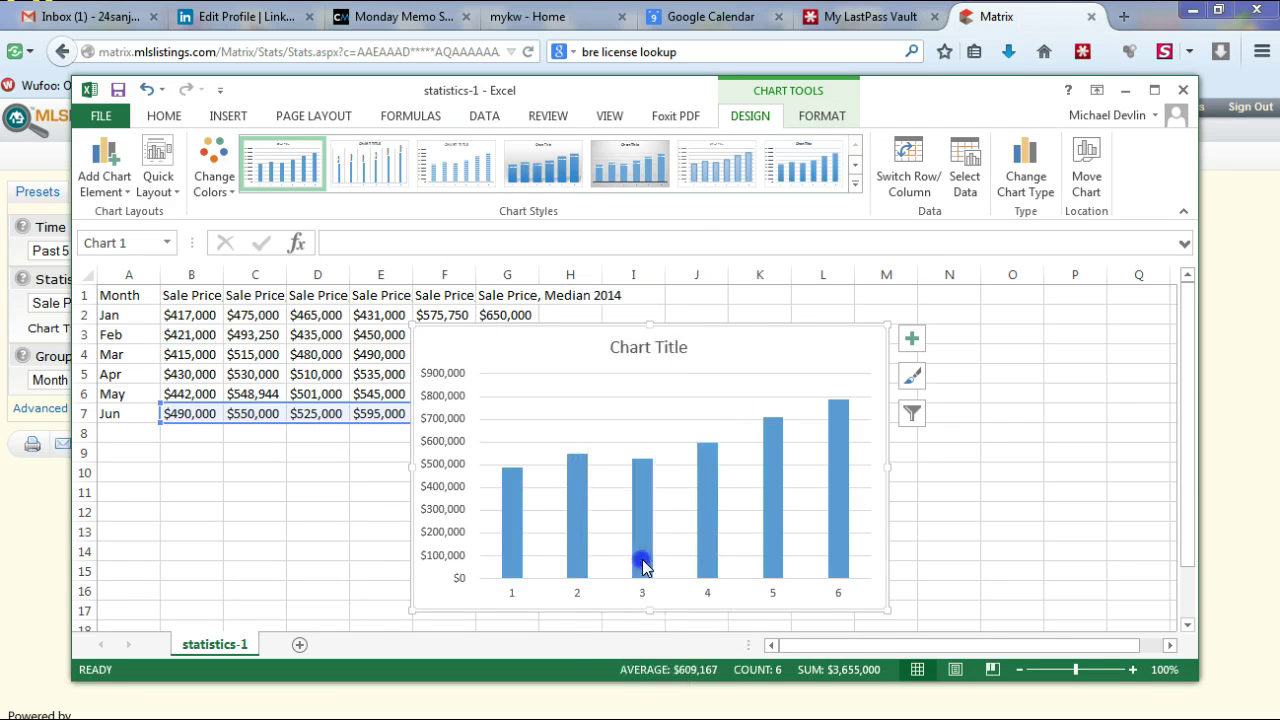
click(511, 527)
click(760, 624)
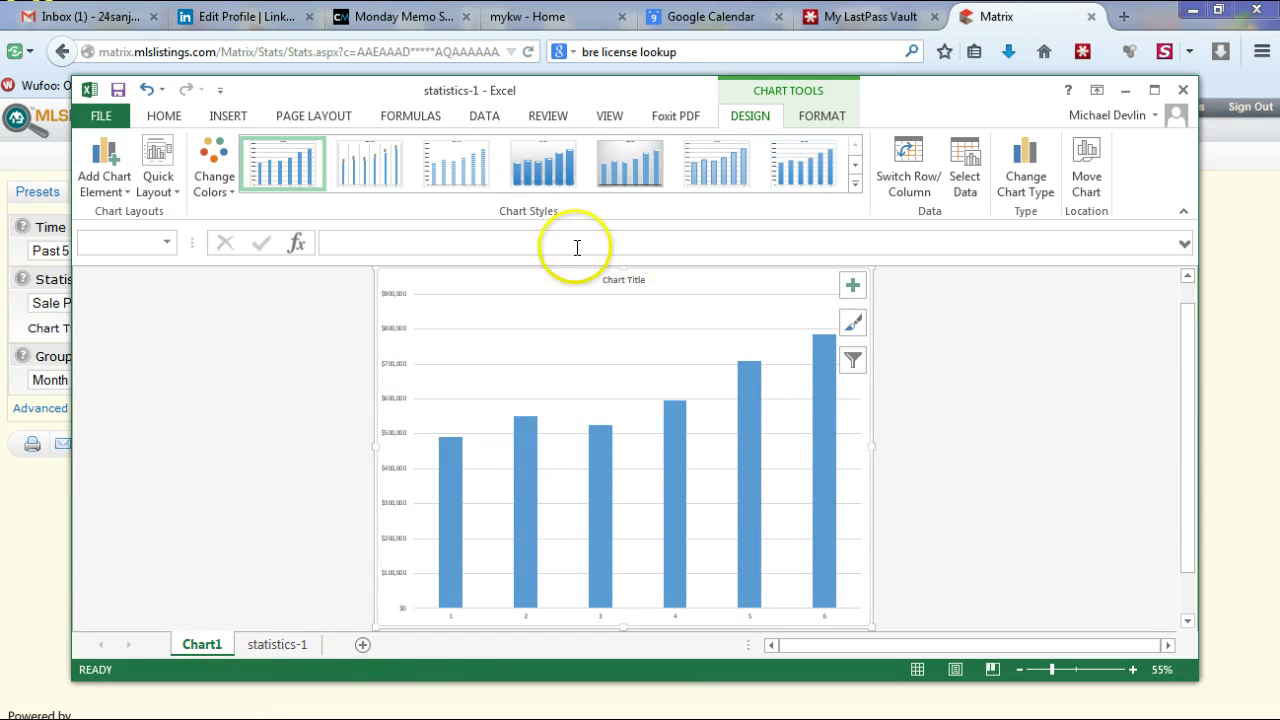
click(545, 172)
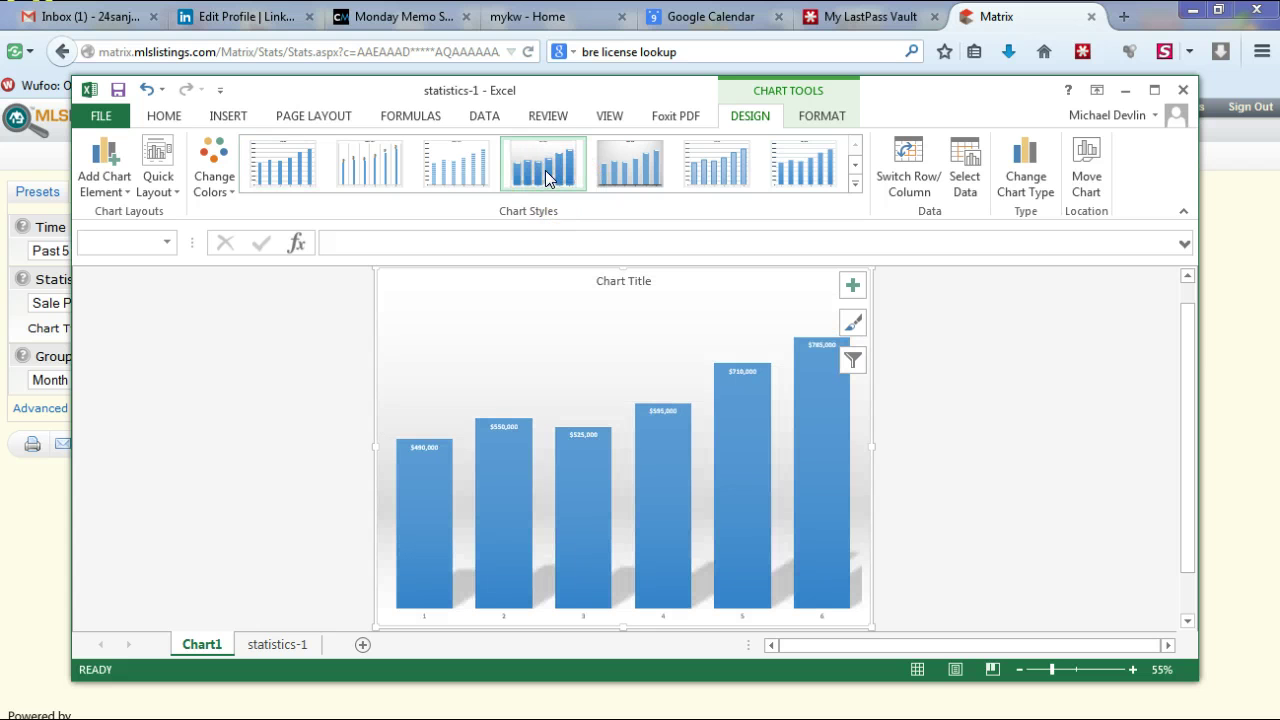
Step: Set the chart title to "Median Price of Single Family, Condos and Townhomes in Santa Clara County for first half of the year"
click(638, 282)
click(636, 281)
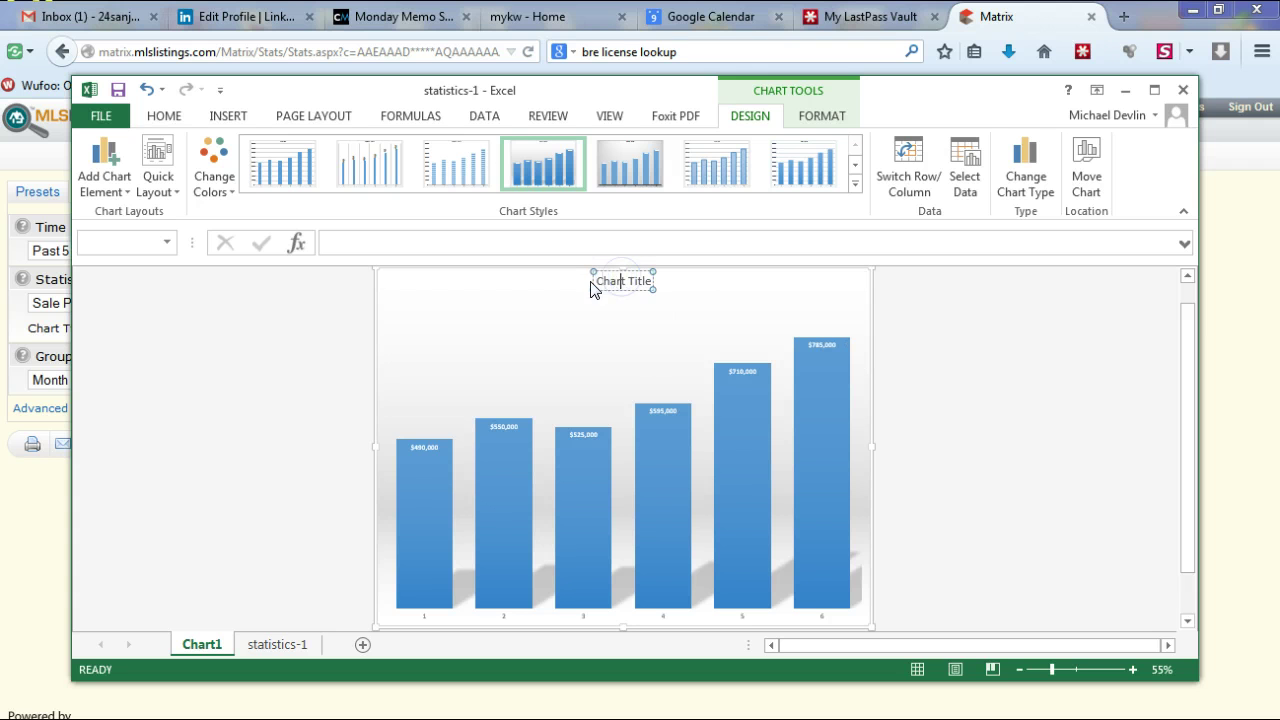
drag(600, 285, 734, 298)
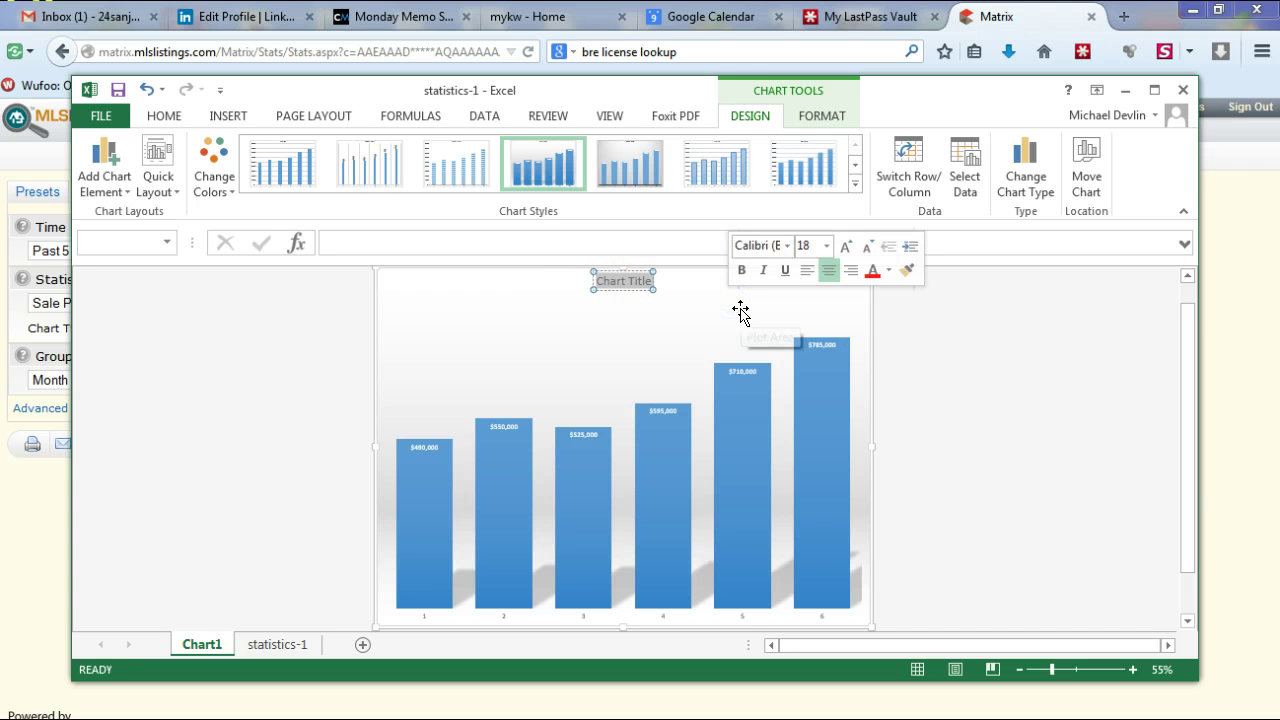
text(Me)
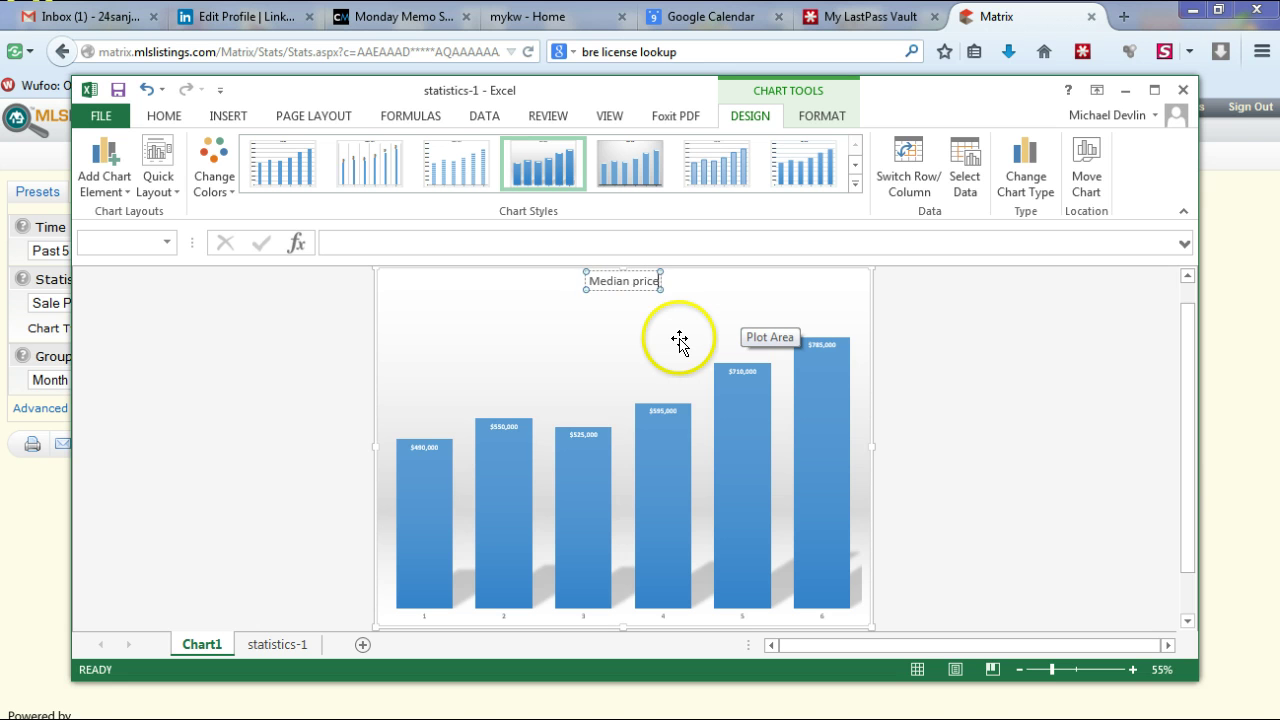
text(dian)
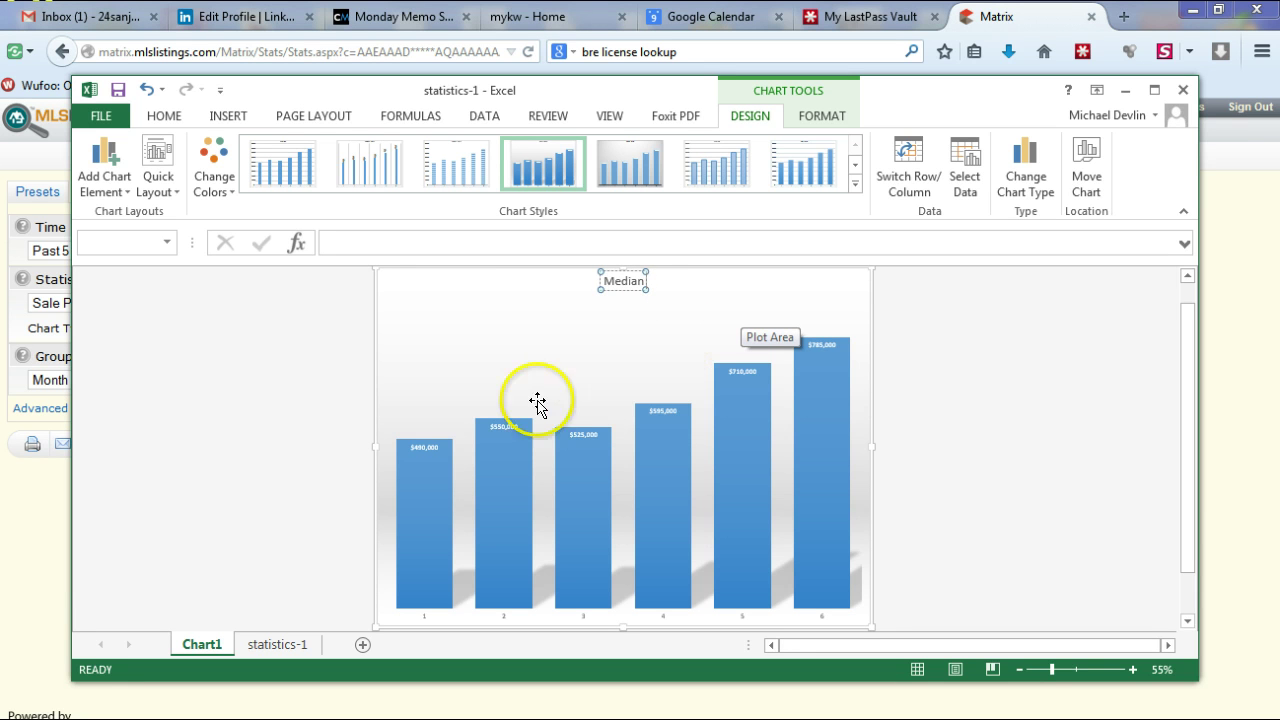
text( Price of Single Family)
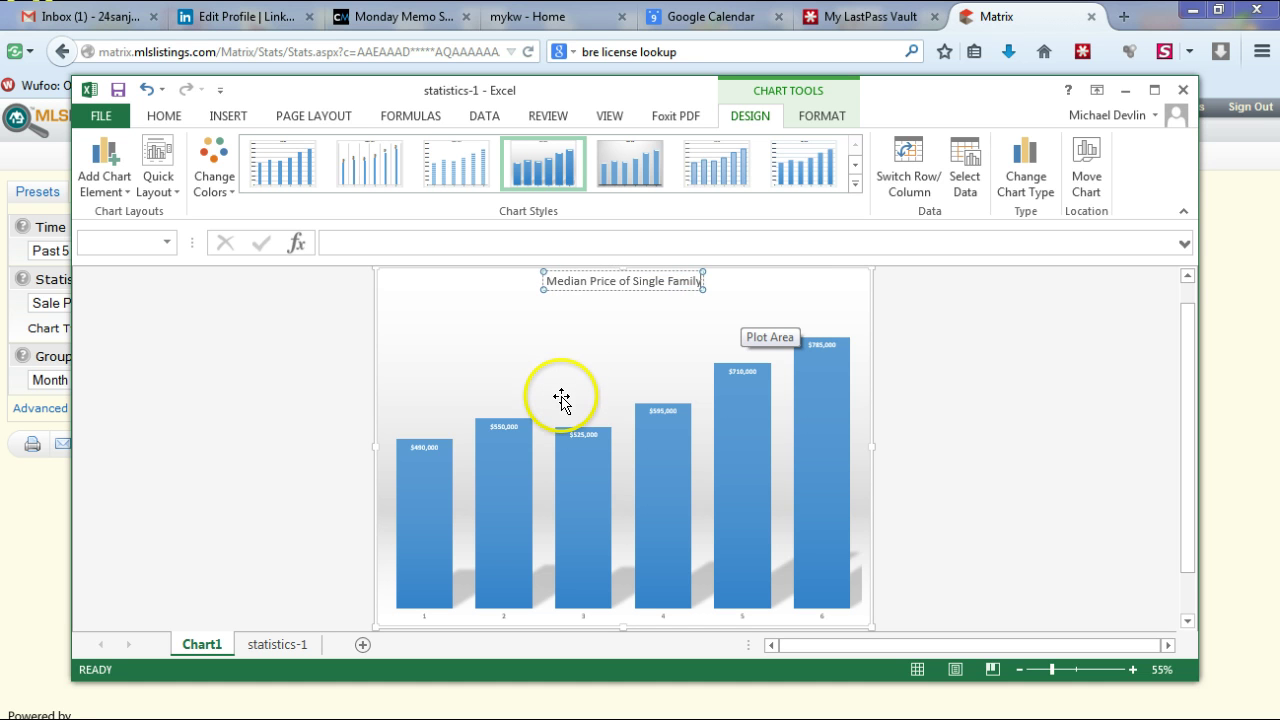
text(Condos)
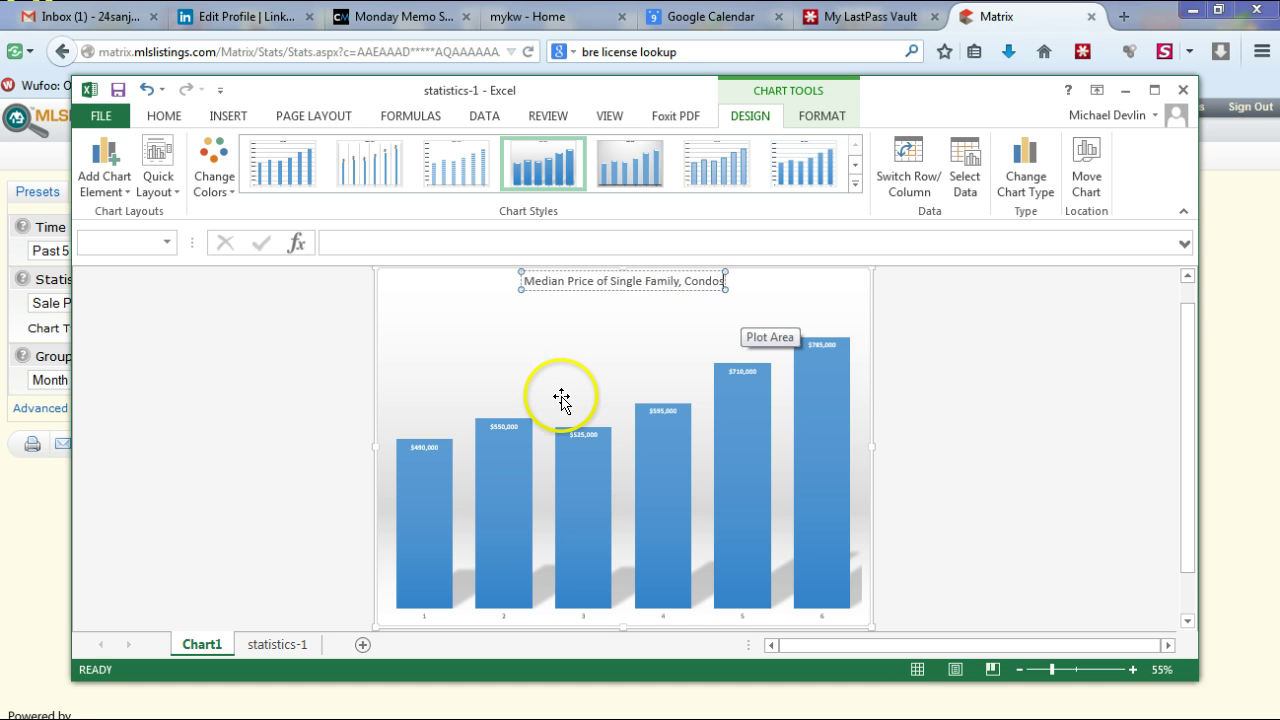
text( and Townhom)
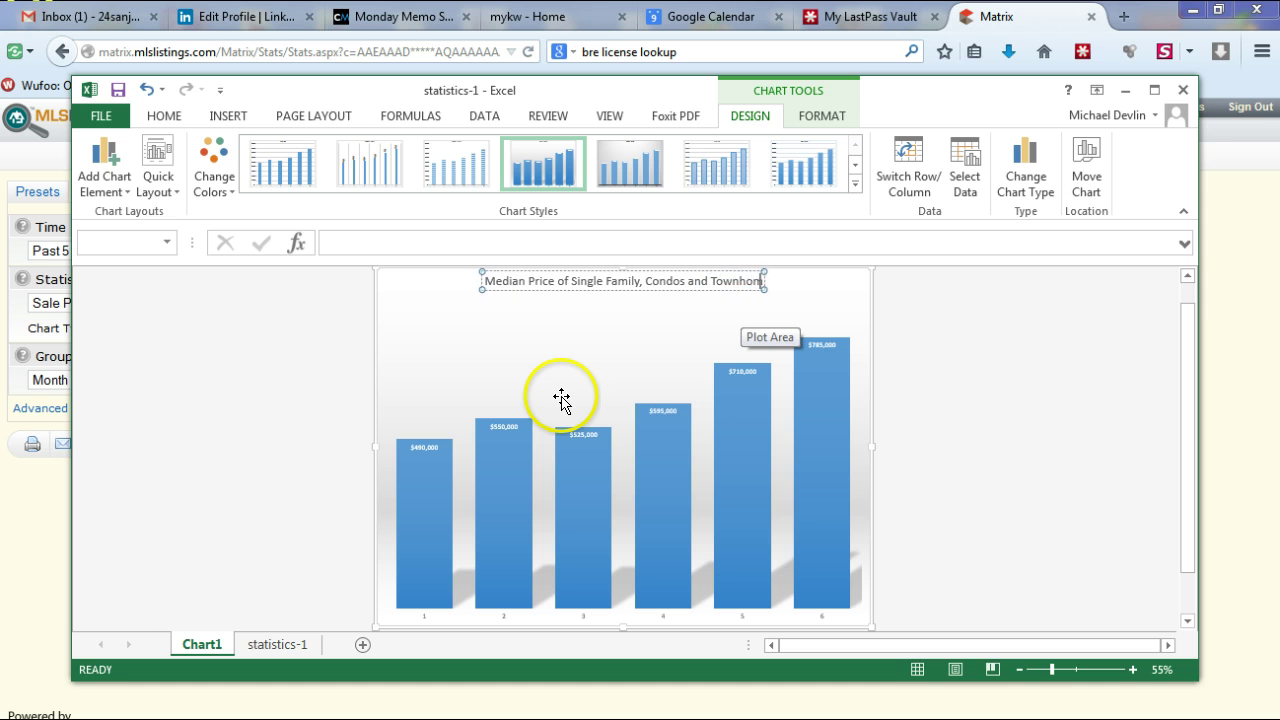
text(es in Santa)
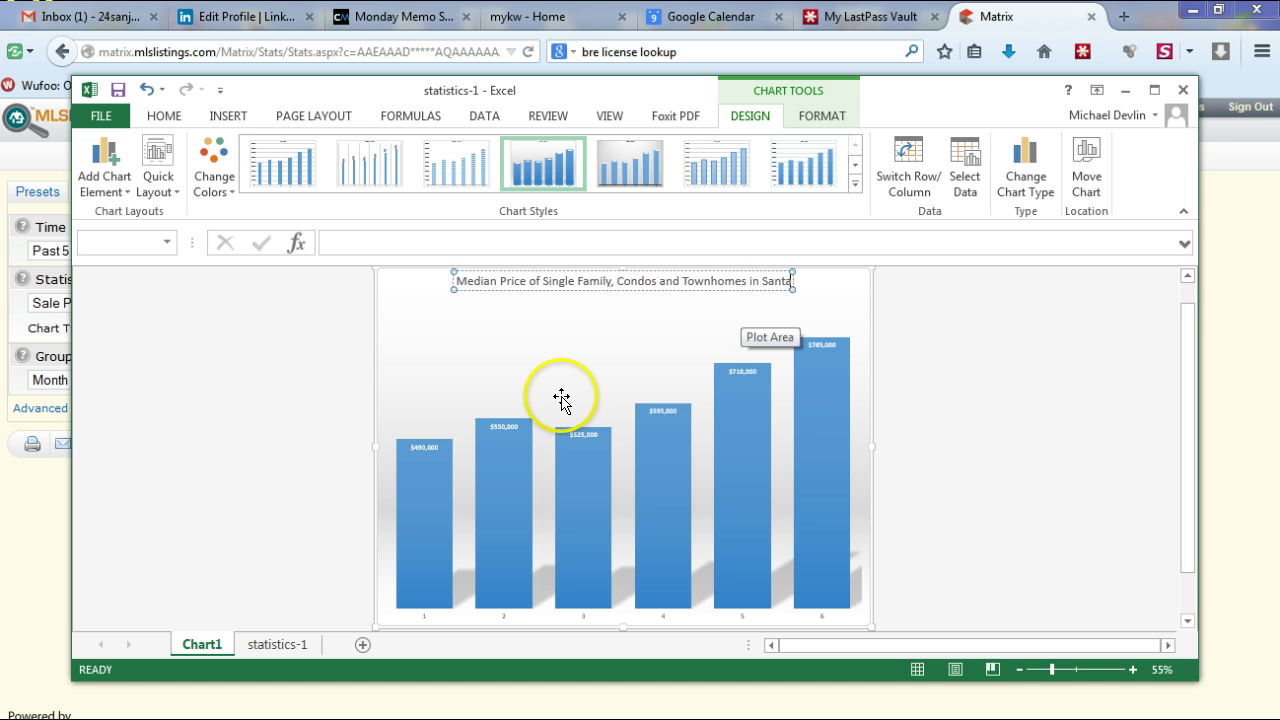
text( Clara C)
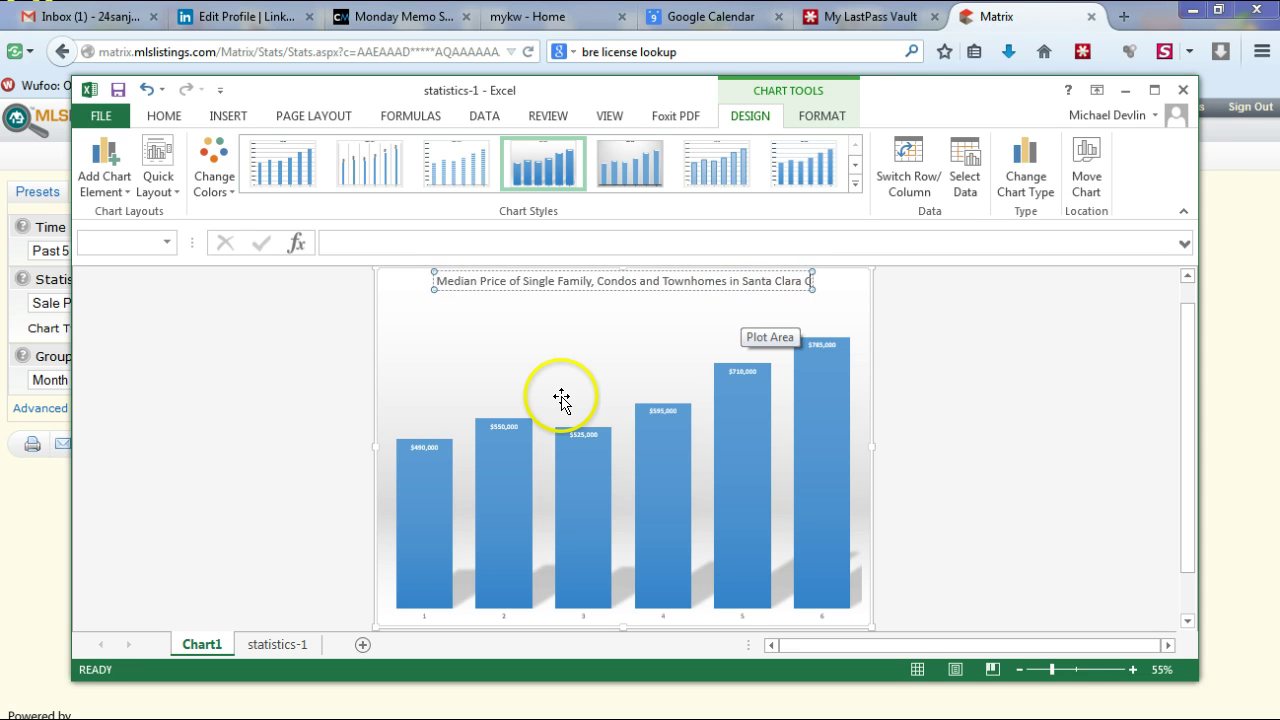
text(ounty for first half of the year)
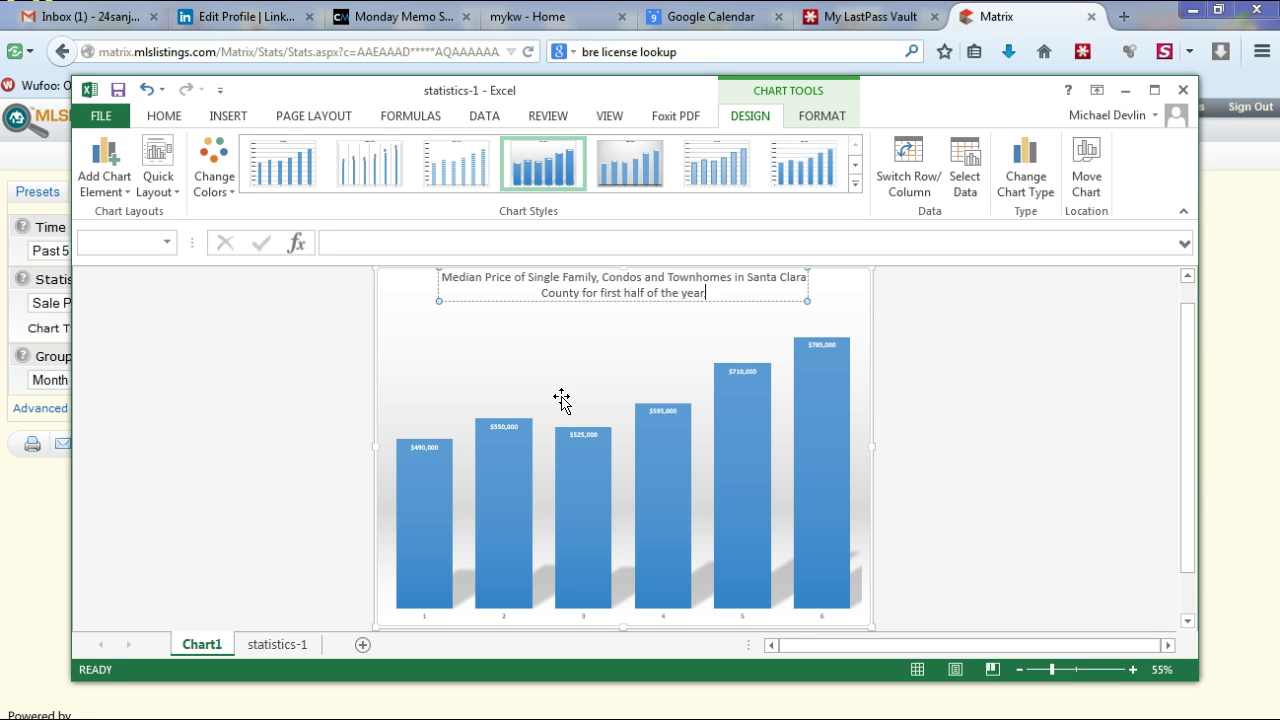
Step: On the statistics-1 sheet, calculate the June median price change from 2013 to 2014 in I7 with =G7-F7
click(1051, 445)
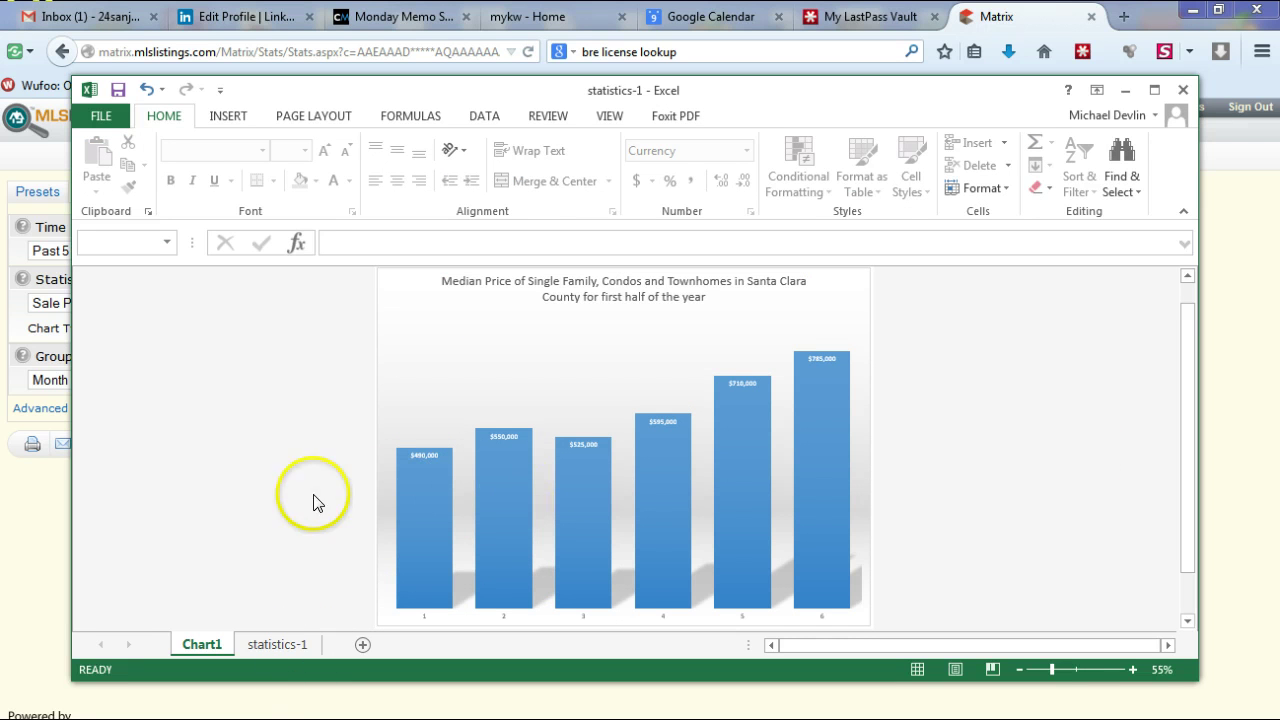
mouse_move(446, 484)
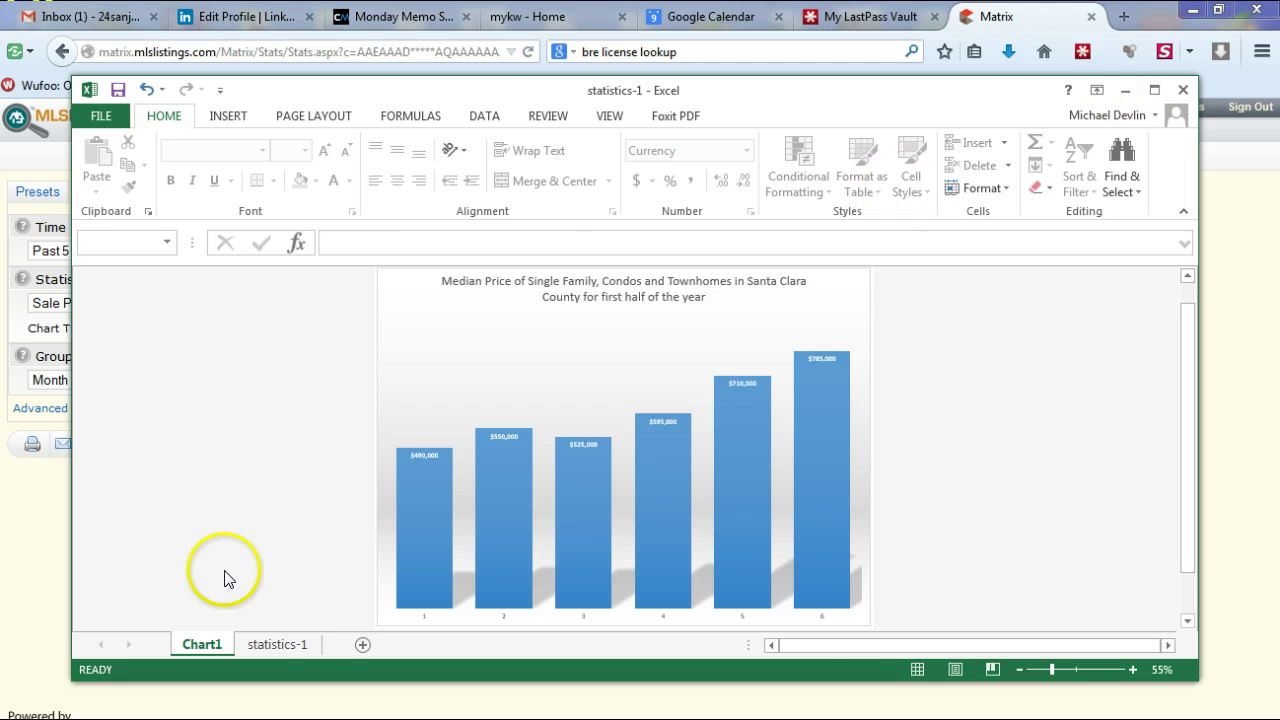
click(290, 644)
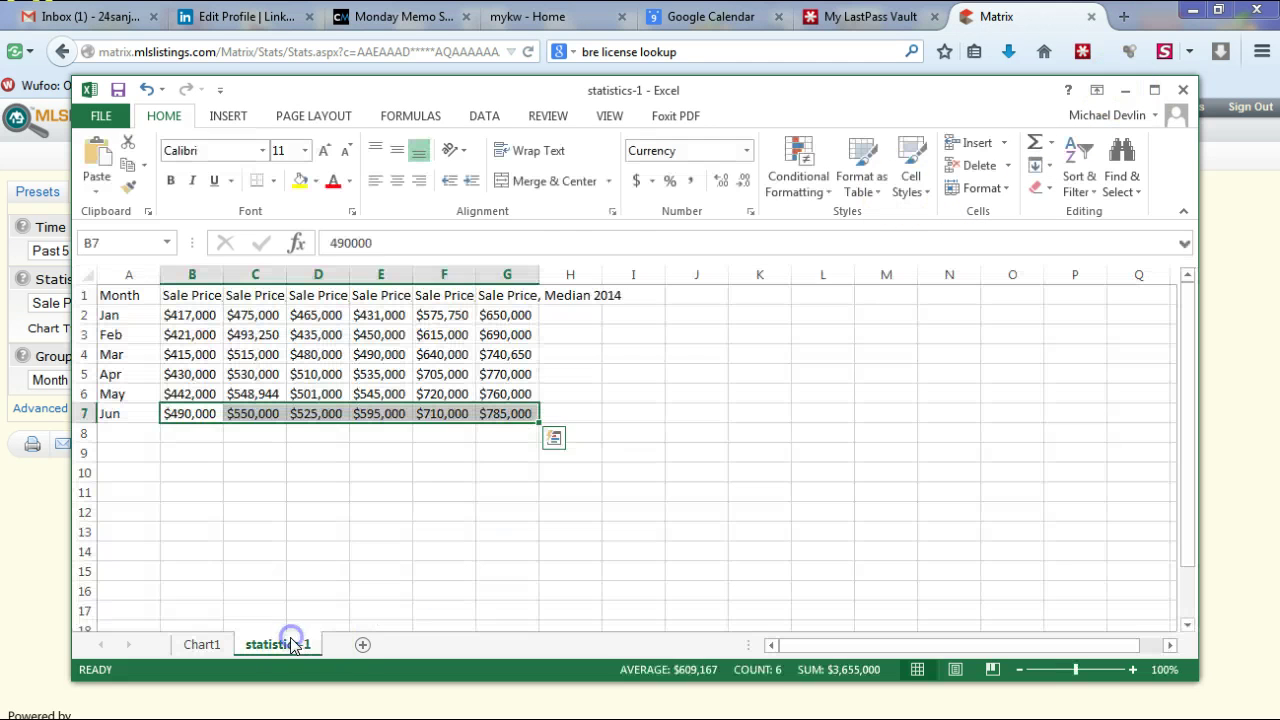
click(569, 414)
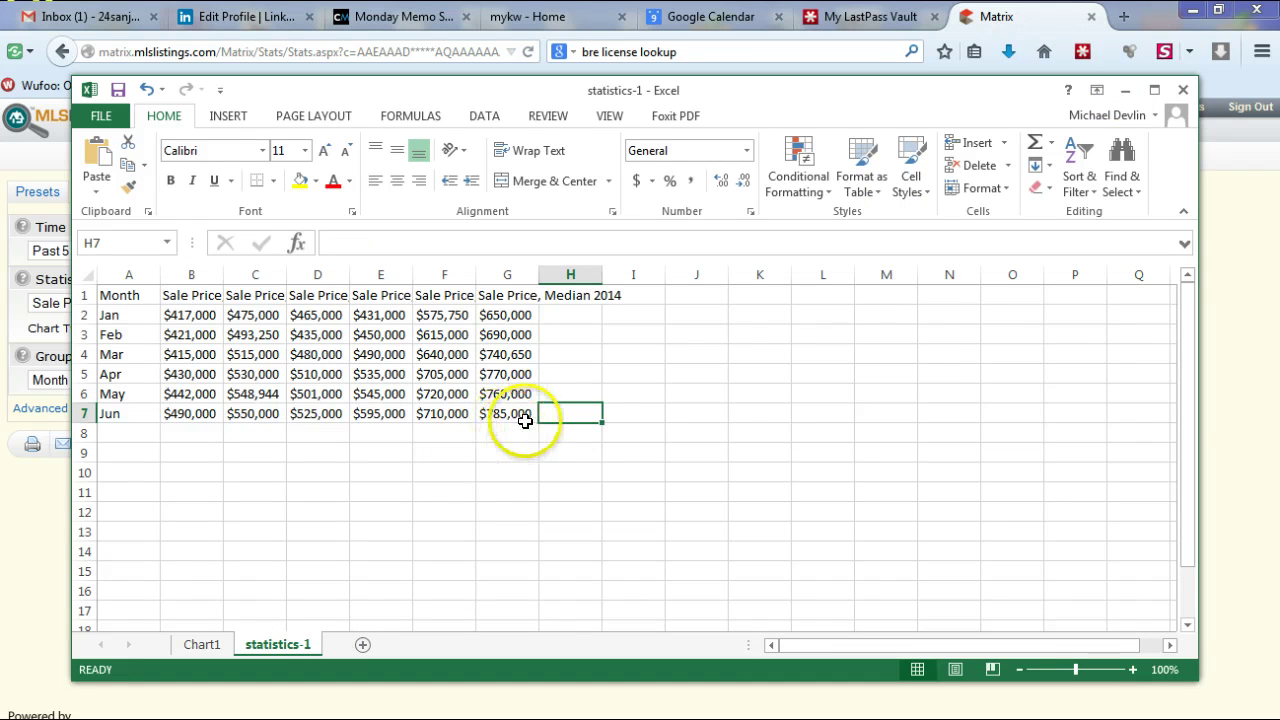
click(624, 412)
text(=)
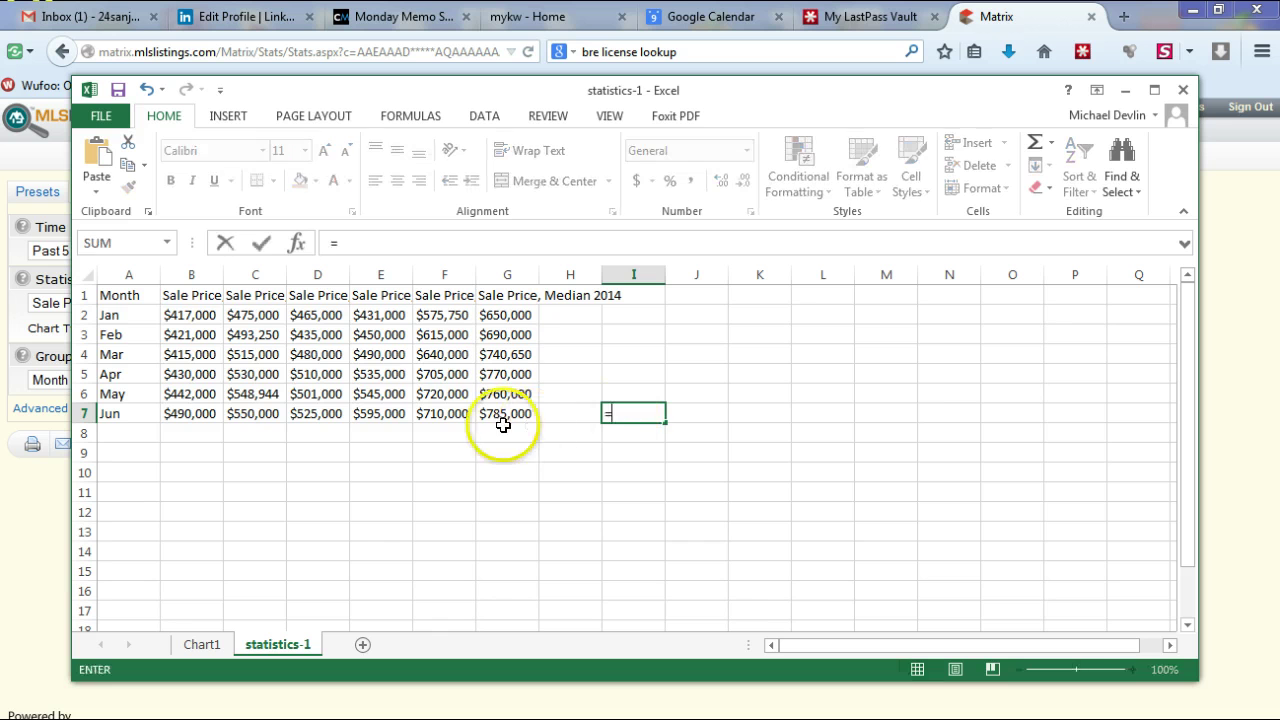
click(499, 414)
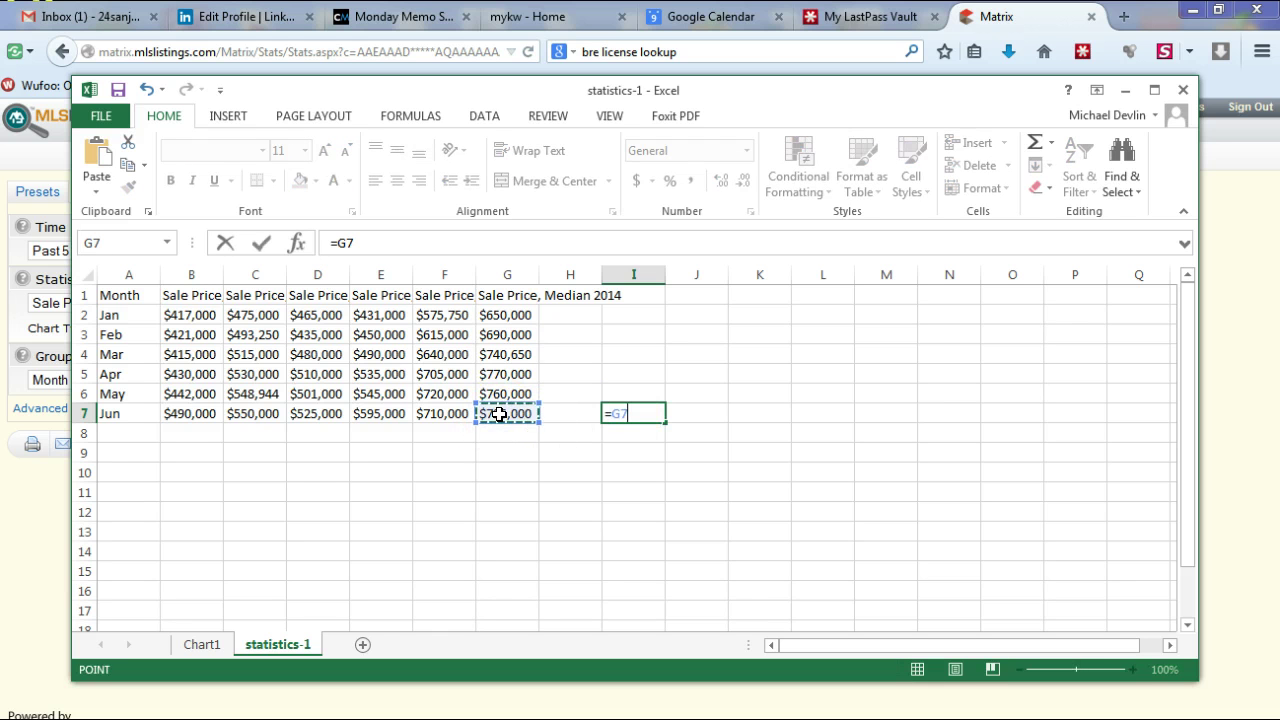
click(492, 413)
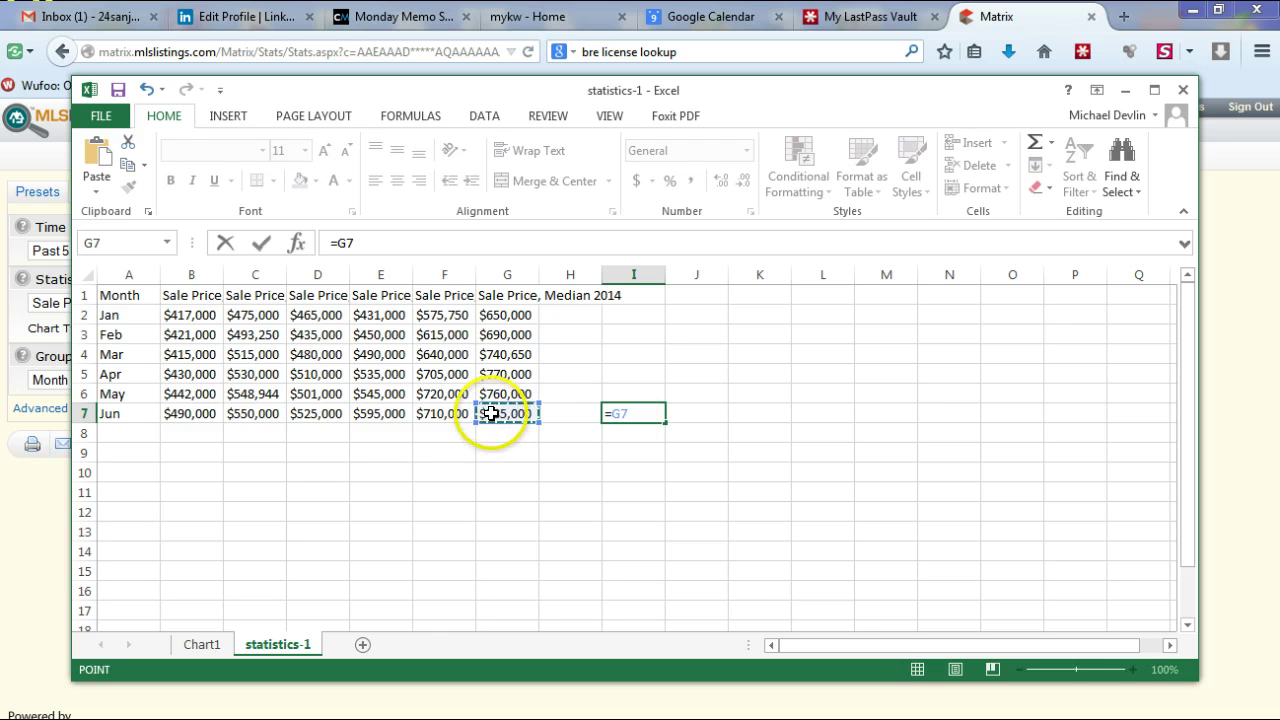
text(-)
click(440, 413)
key(Return)
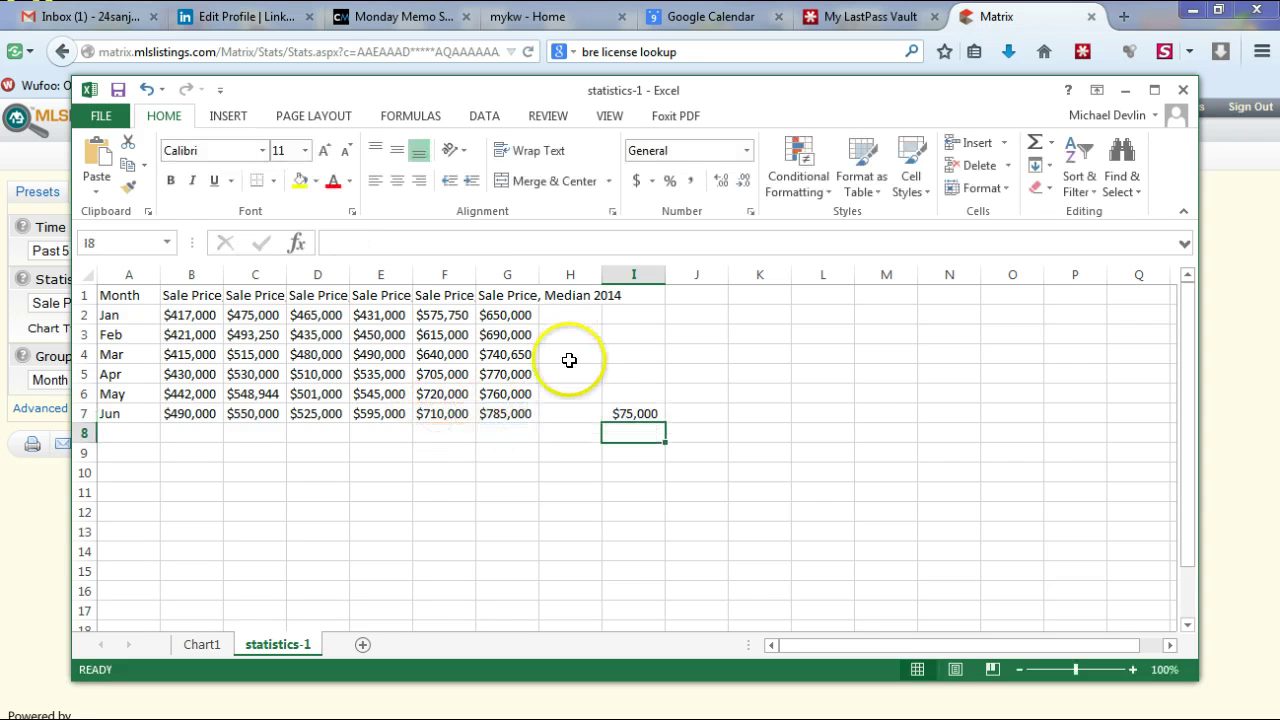
Step: Calculate the 2013 to 2014 change rate in J7 with =I7/F7 and format it as a percentage
click(685, 414)
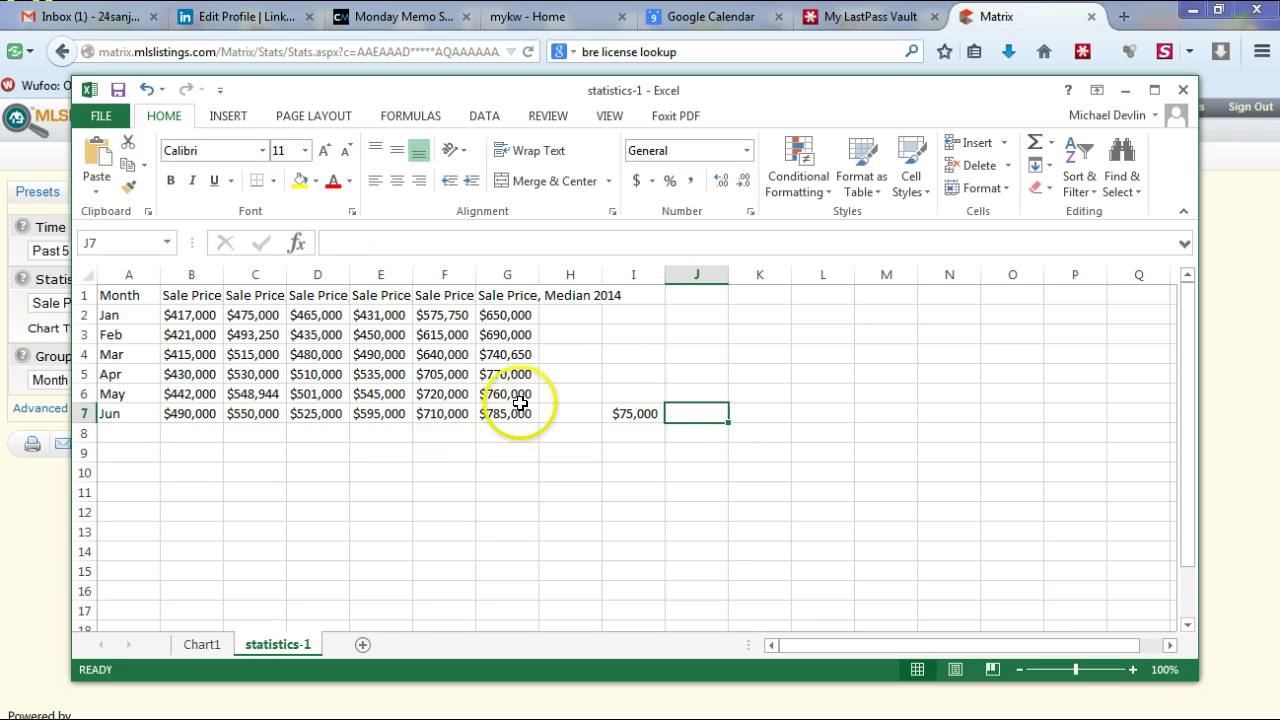
text(=)
click(638, 414)
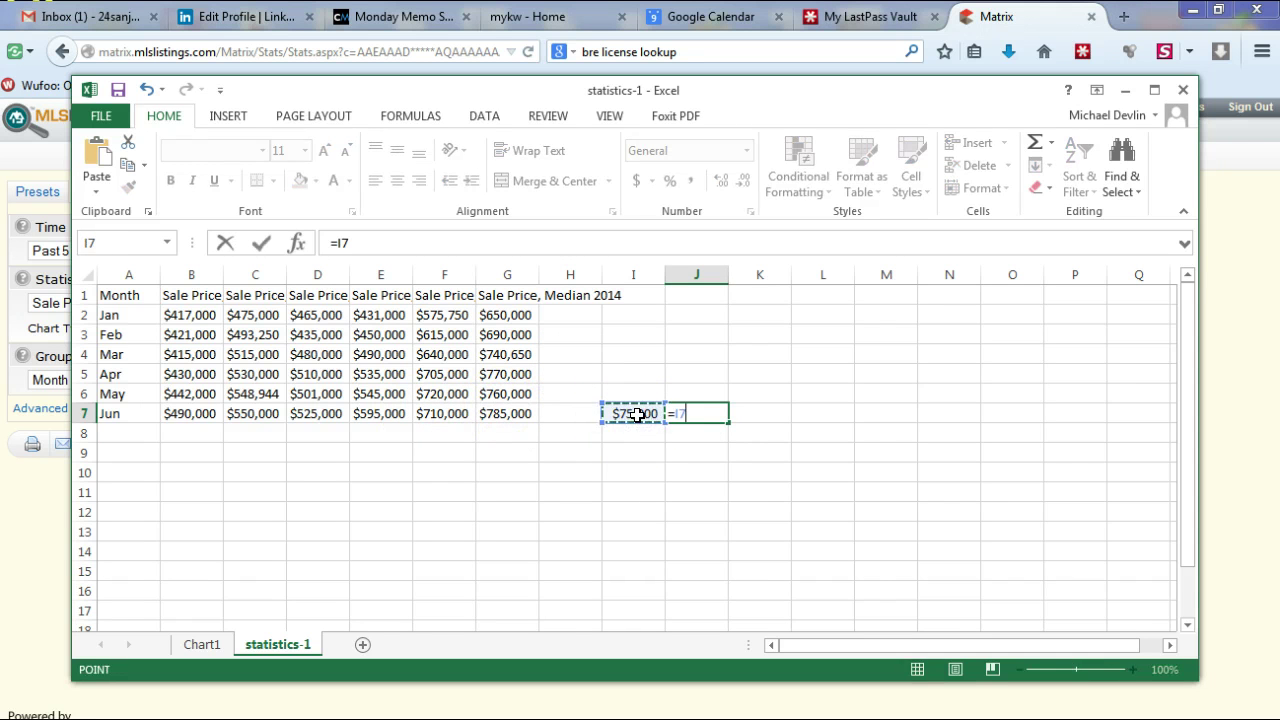
text(/)
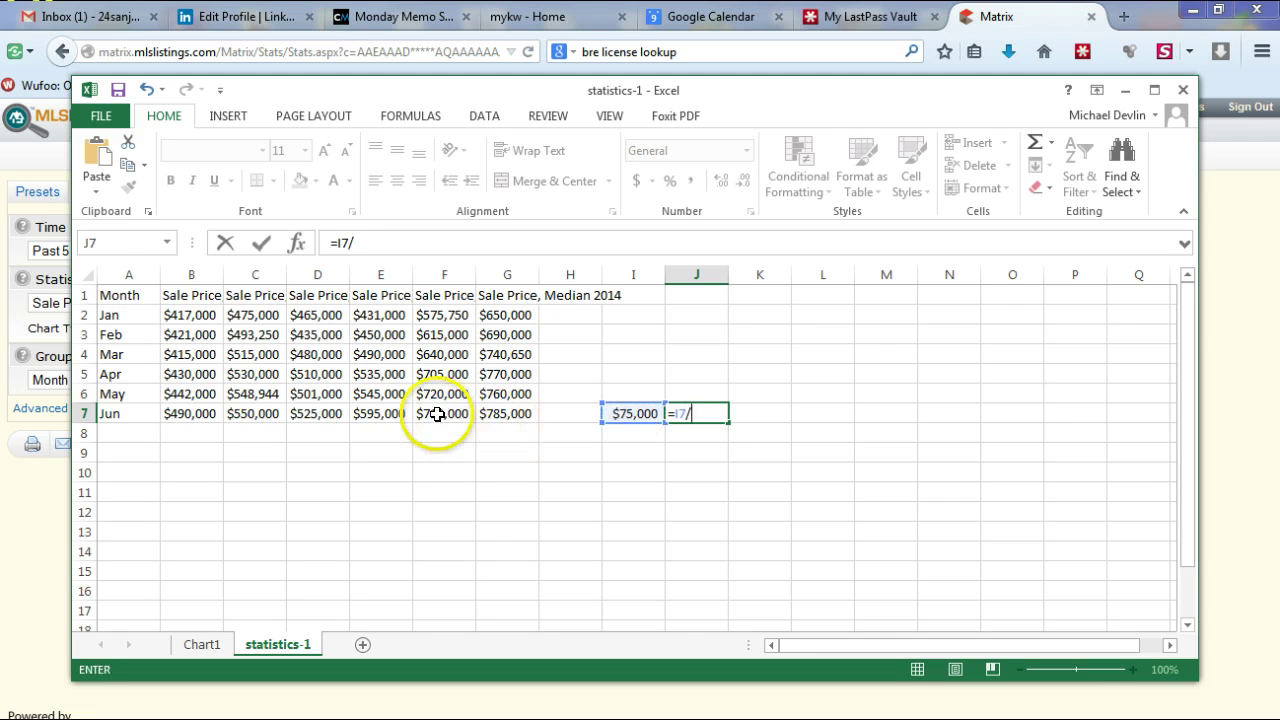
click(437, 414)
key(Return)
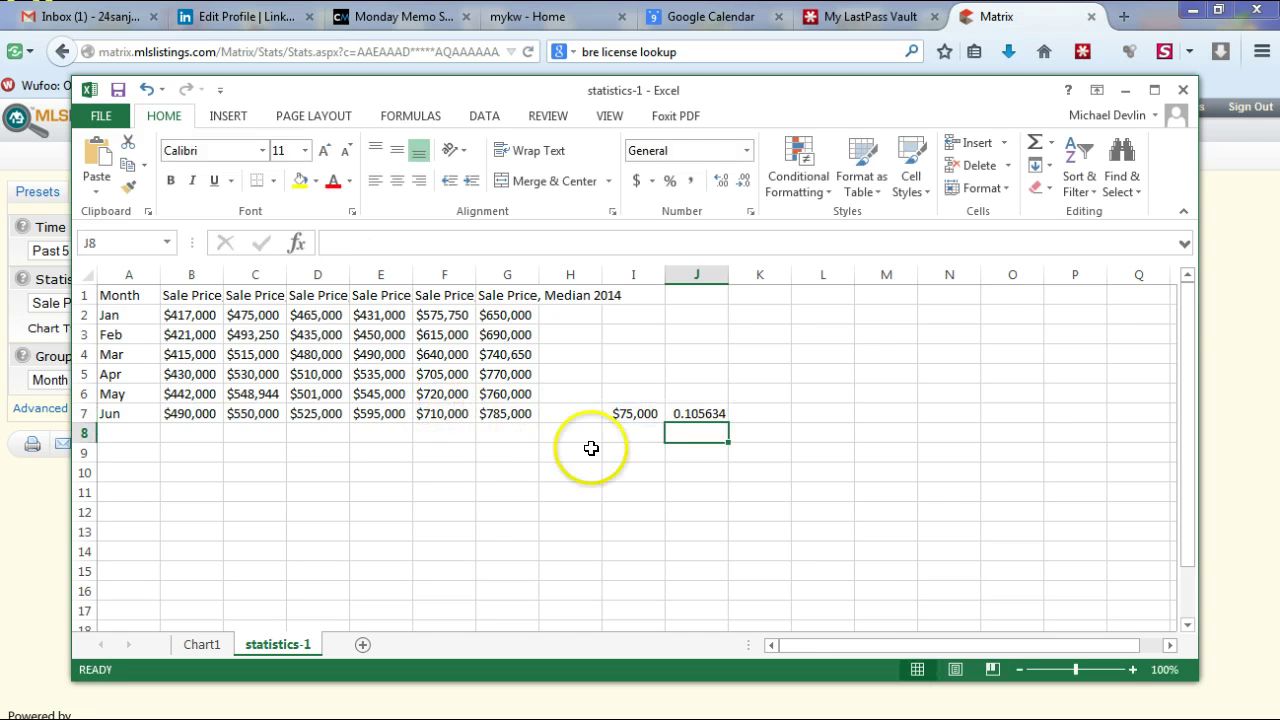
click(696, 411)
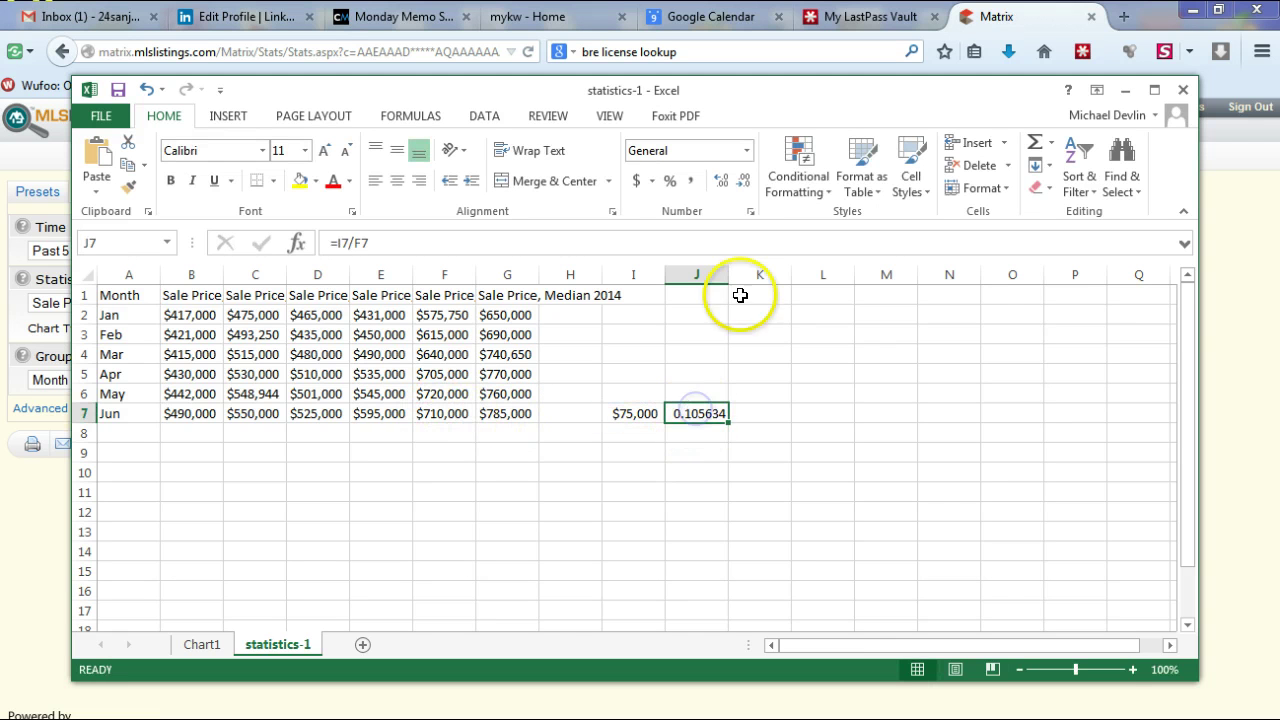
click(668, 183)
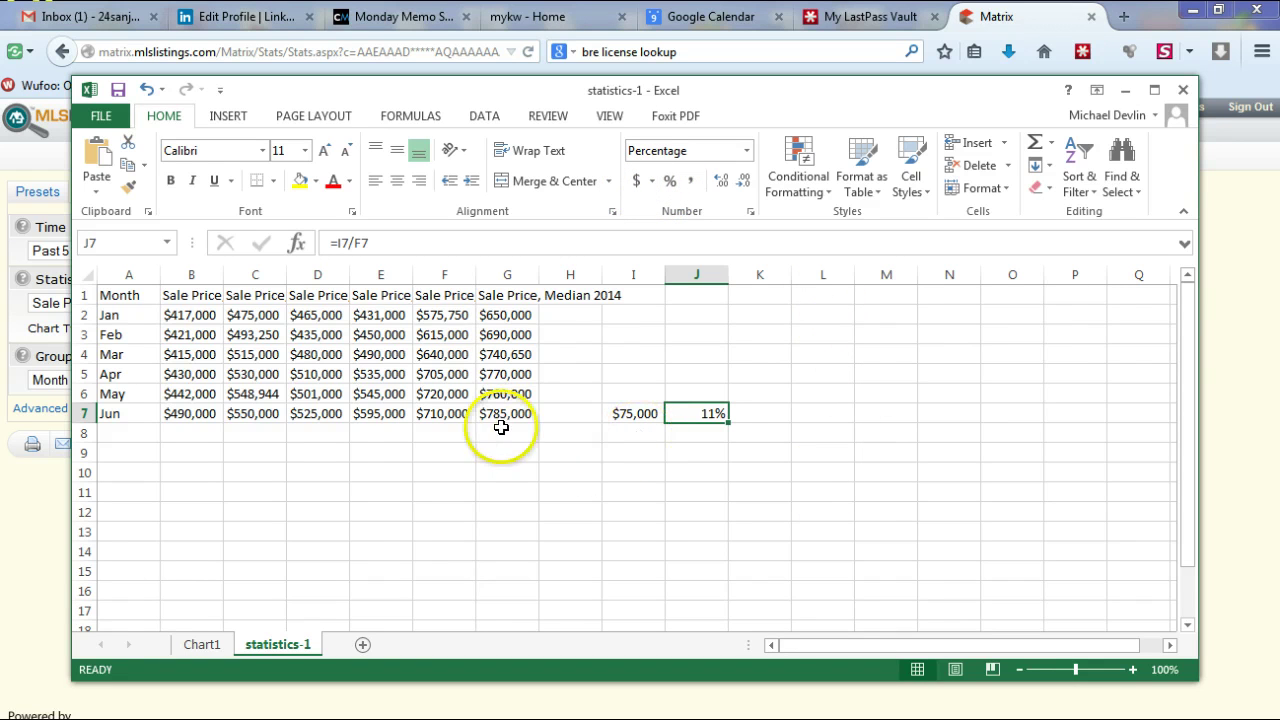
Step: Calculate the June median price change from 2009 to 2014 in I8 with =G7-B7
click(629, 435)
text(=)
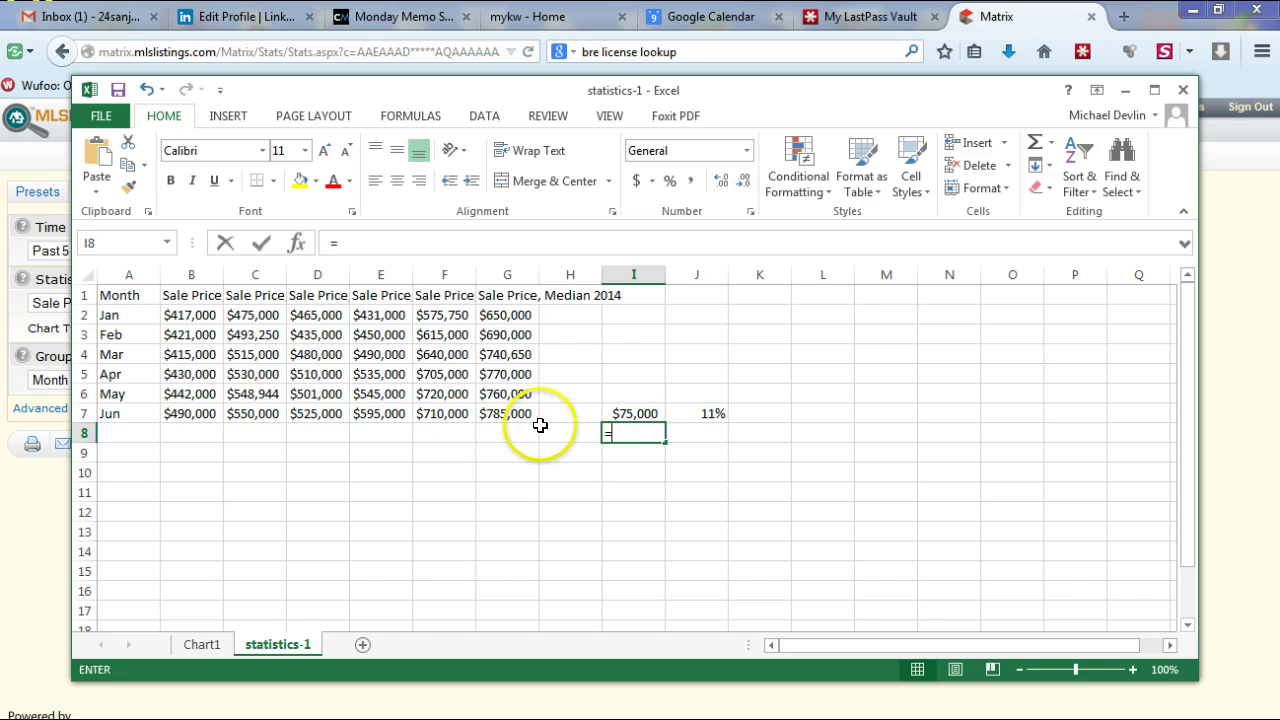
click(503, 413)
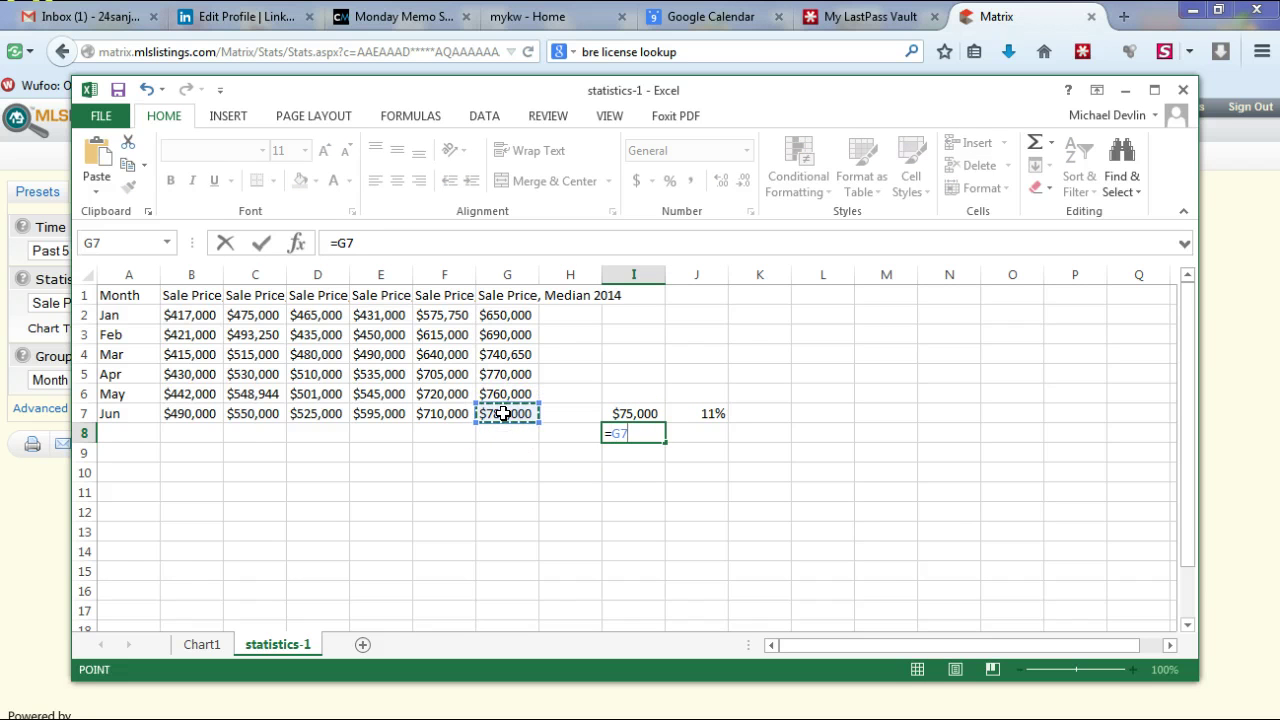
text(-)
click(192, 414)
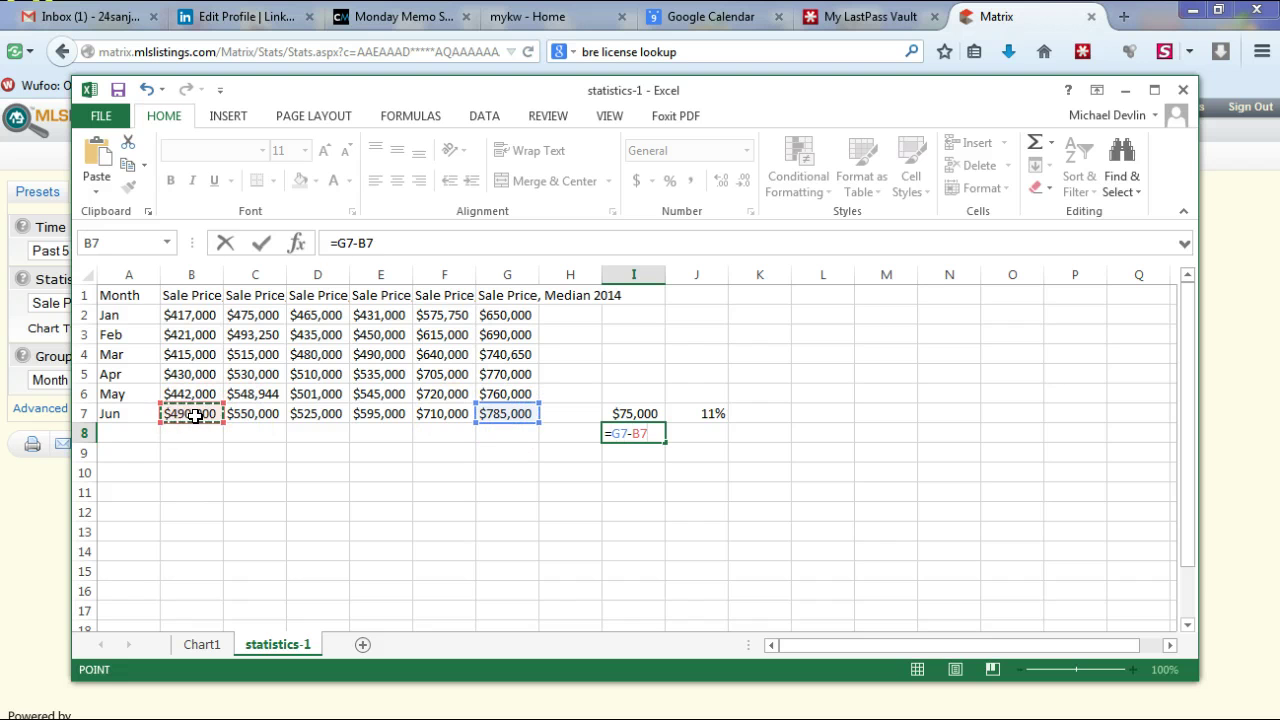
key(Return)
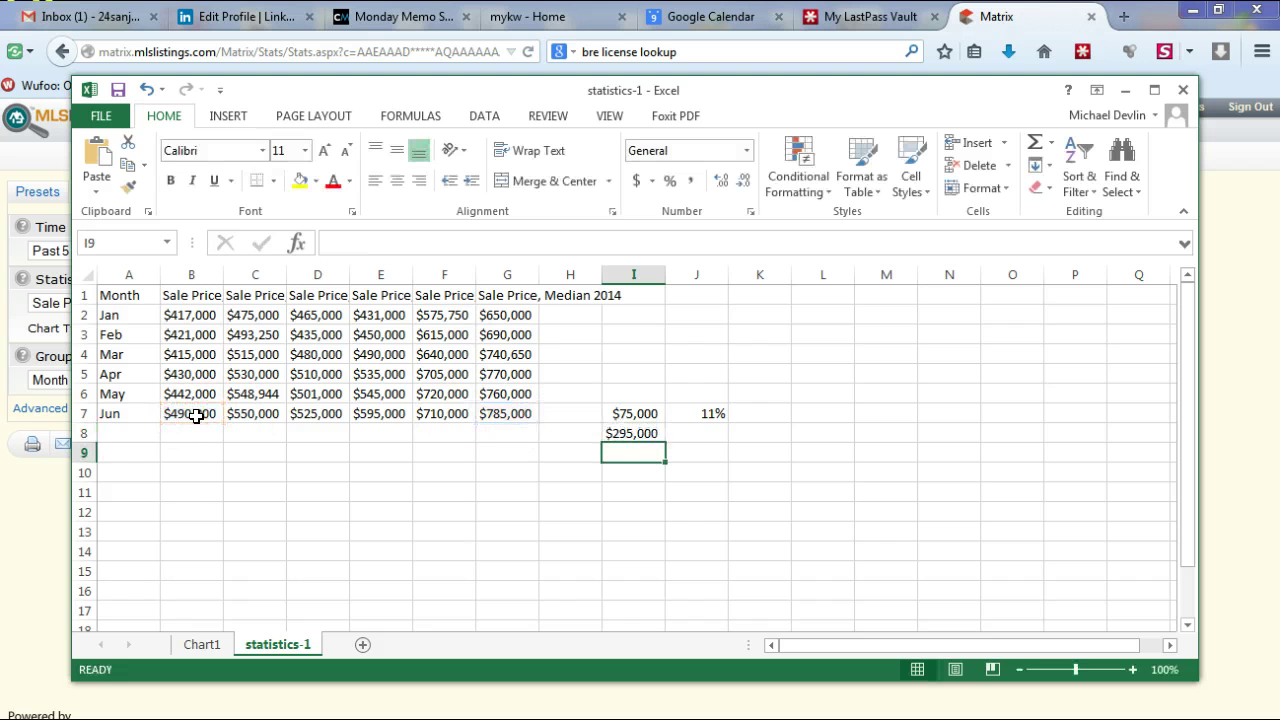
Step: Calculate the 2009 to 2014 price change rate in J8 with =I8/B7 and format it as a percentage
click(692, 436)
text(=)
click(641, 443)
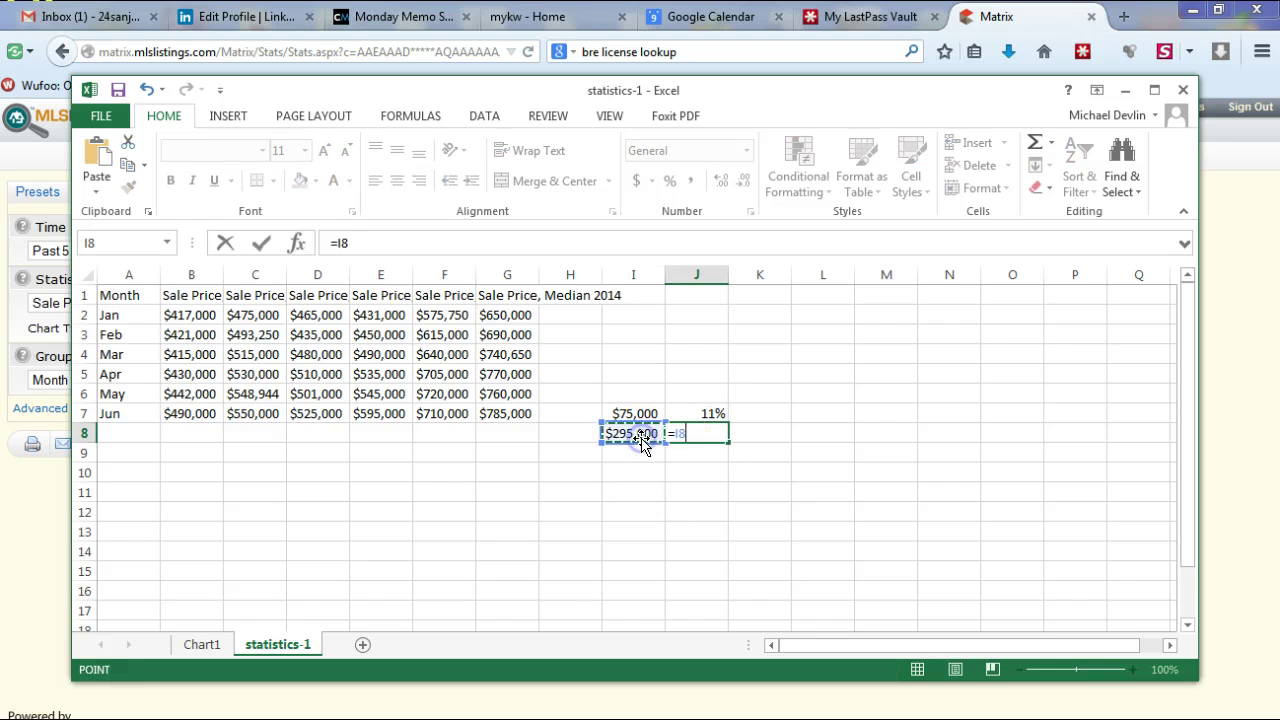
text(/)
click(188, 413)
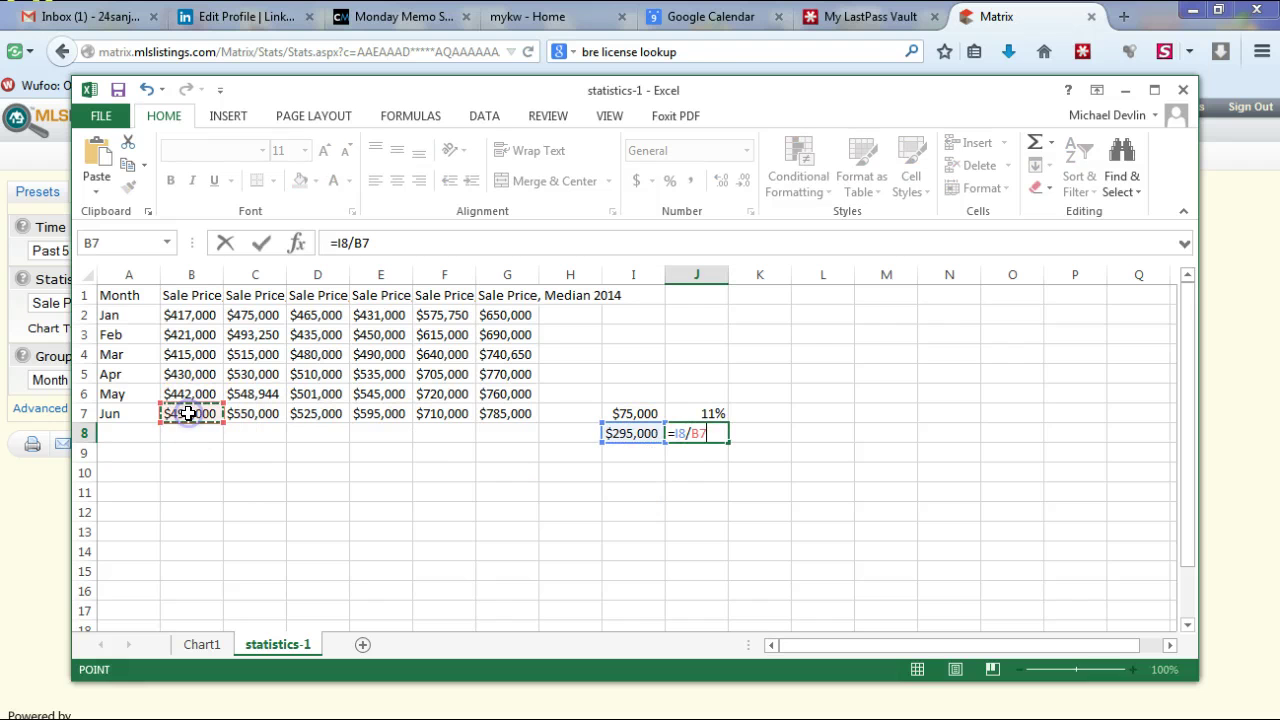
key(Return)
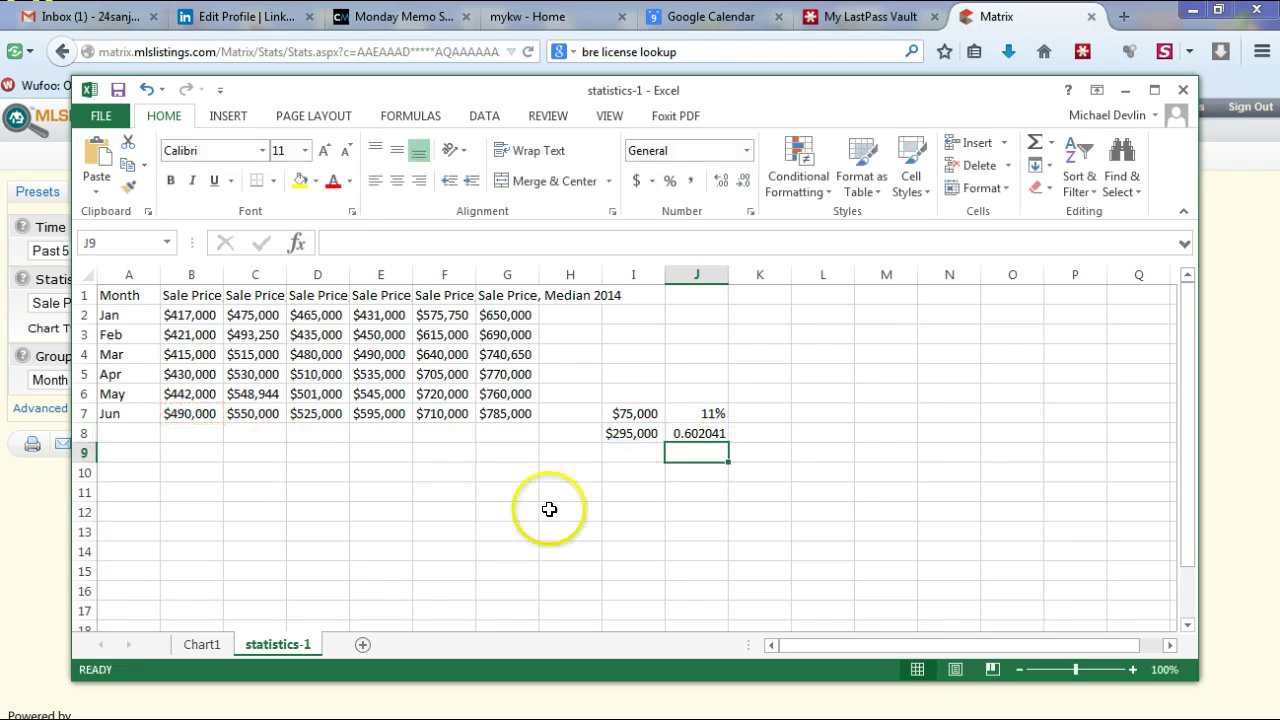
click(705, 433)
click(670, 181)
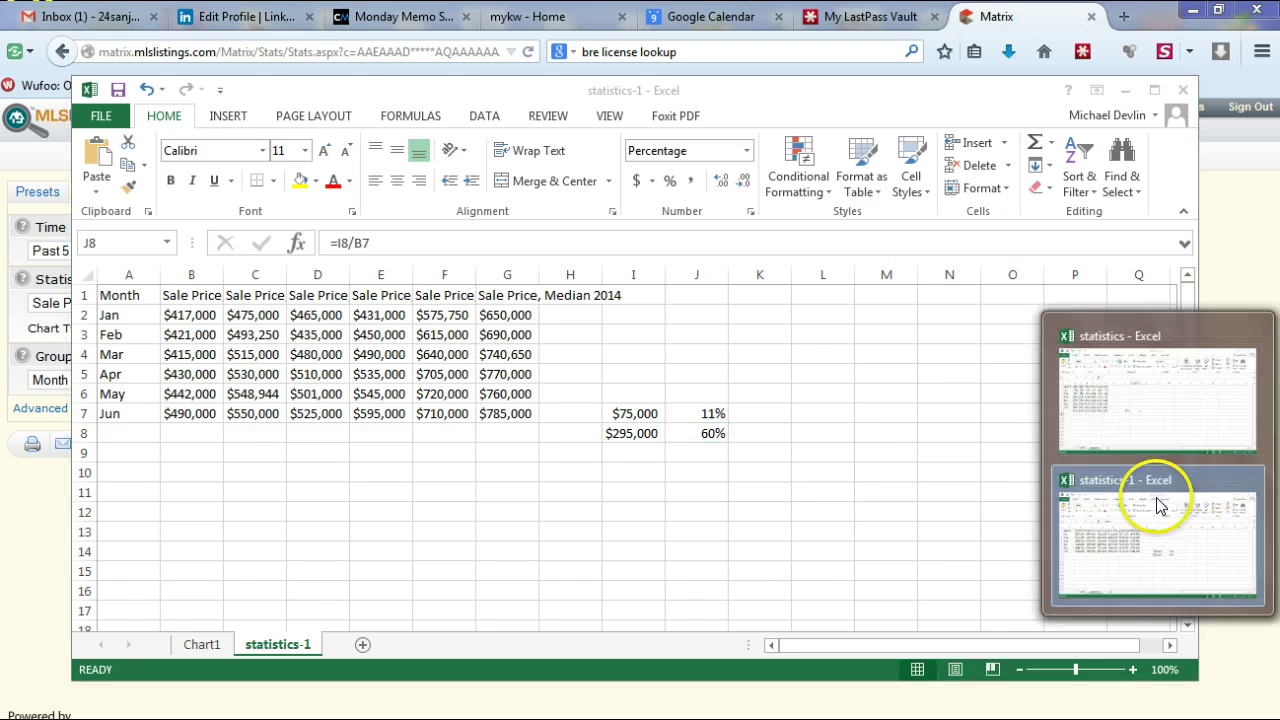
Step: In the statistics workbook, calculate the change in first-half closed sales from 2009 to 2014 in I9 with =G8-B8
click(1130, 394)
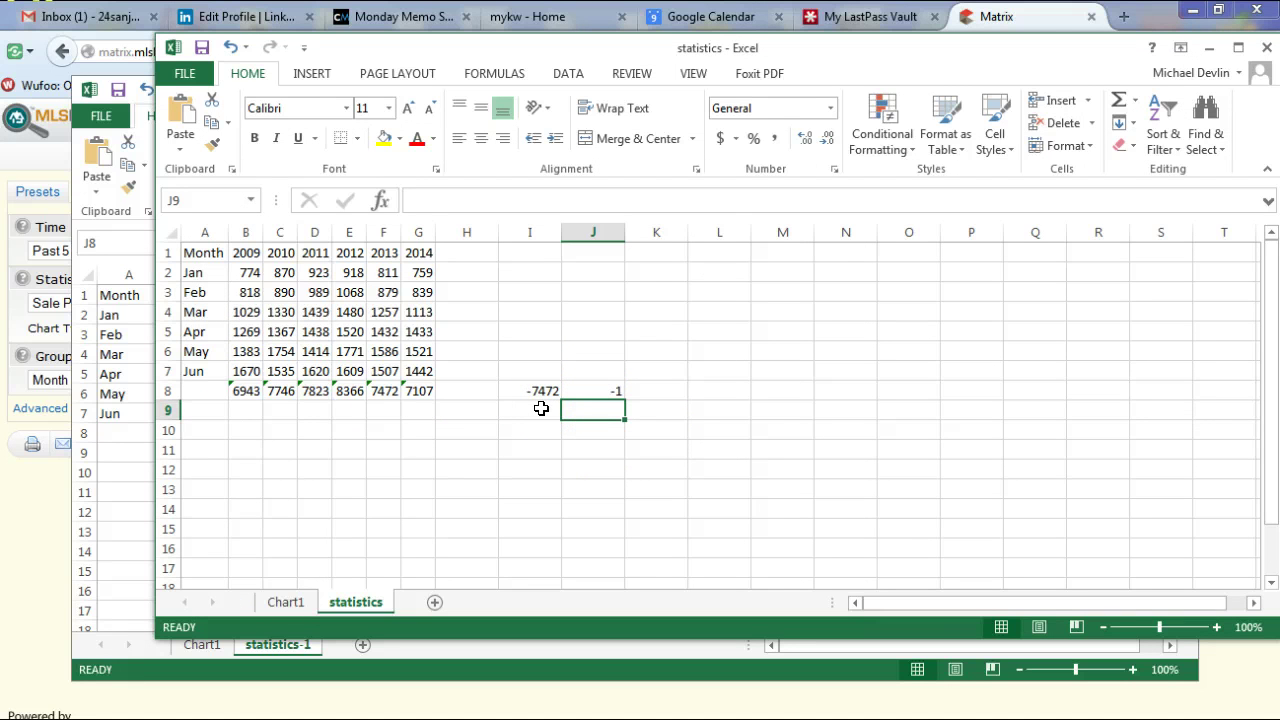
click(542, 407)
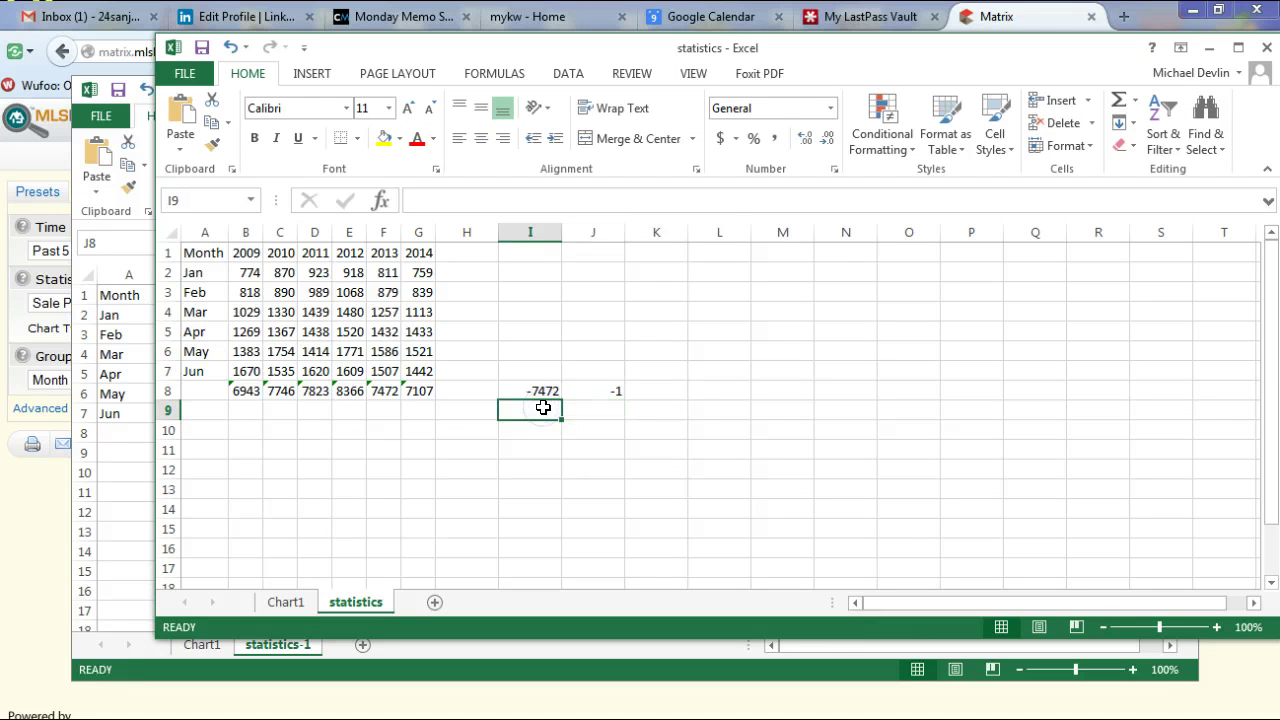
text(=)
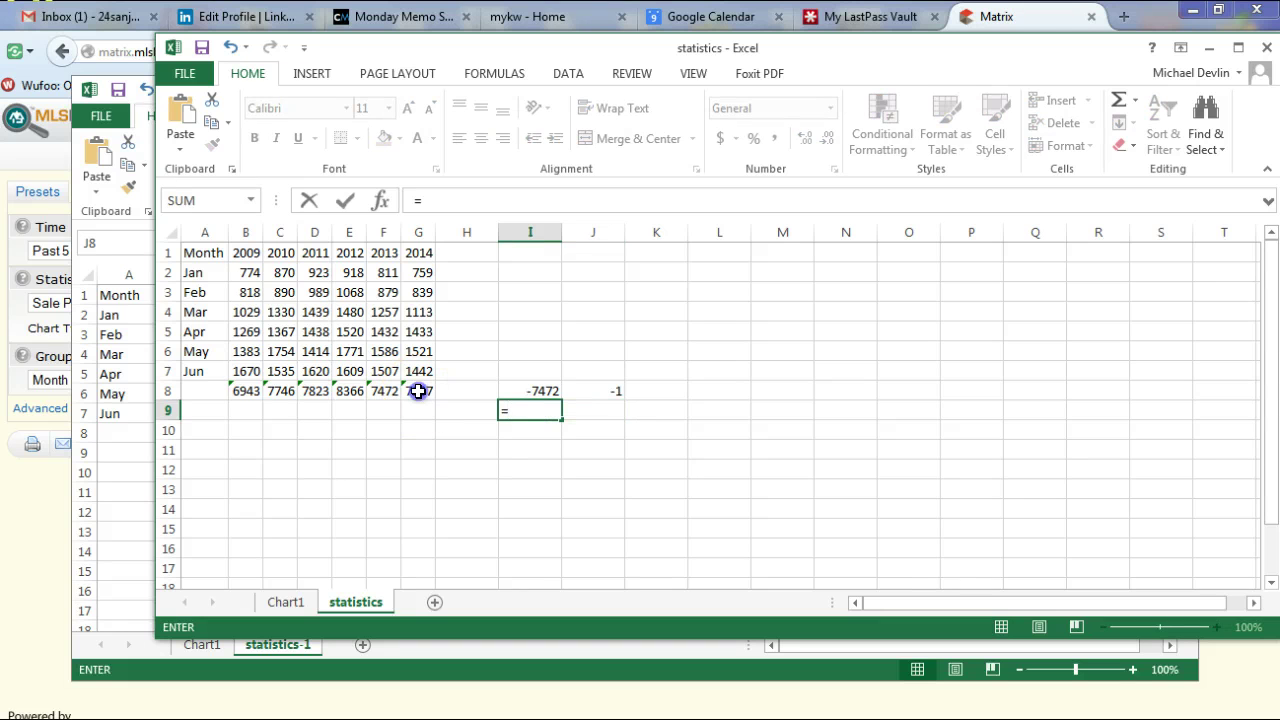
click(418, 391)
text(-)
click(245, 391)
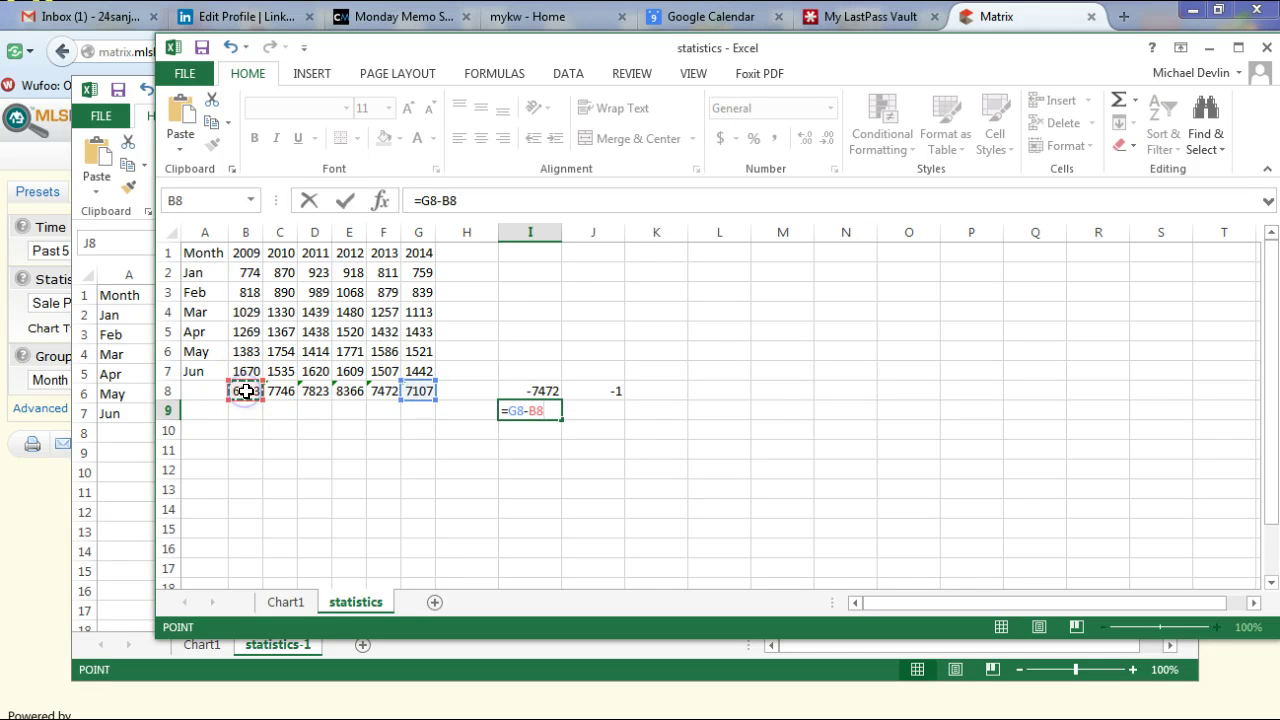
key(Return)
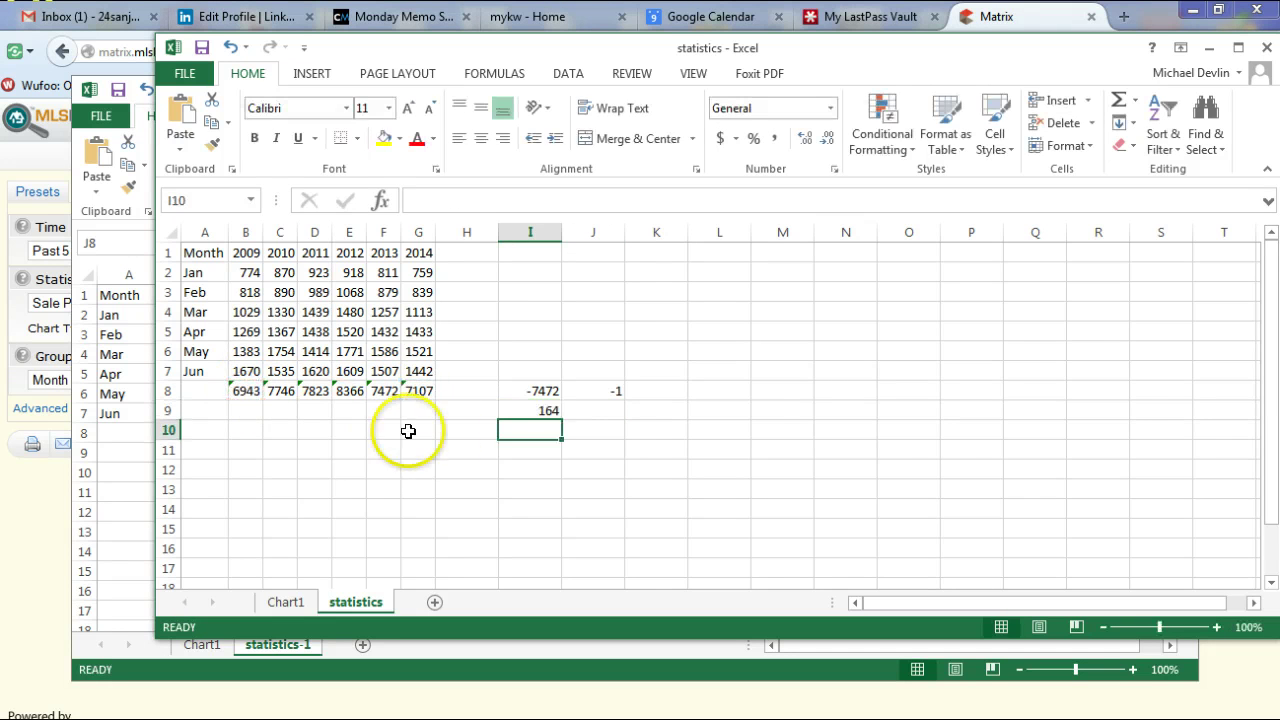
Step: Calculate the 2009 to 2014 closed sales change rate in J9 with =I9/B8 and format it as a percentage
click(600, 414)
text(=)
click(532, 410)
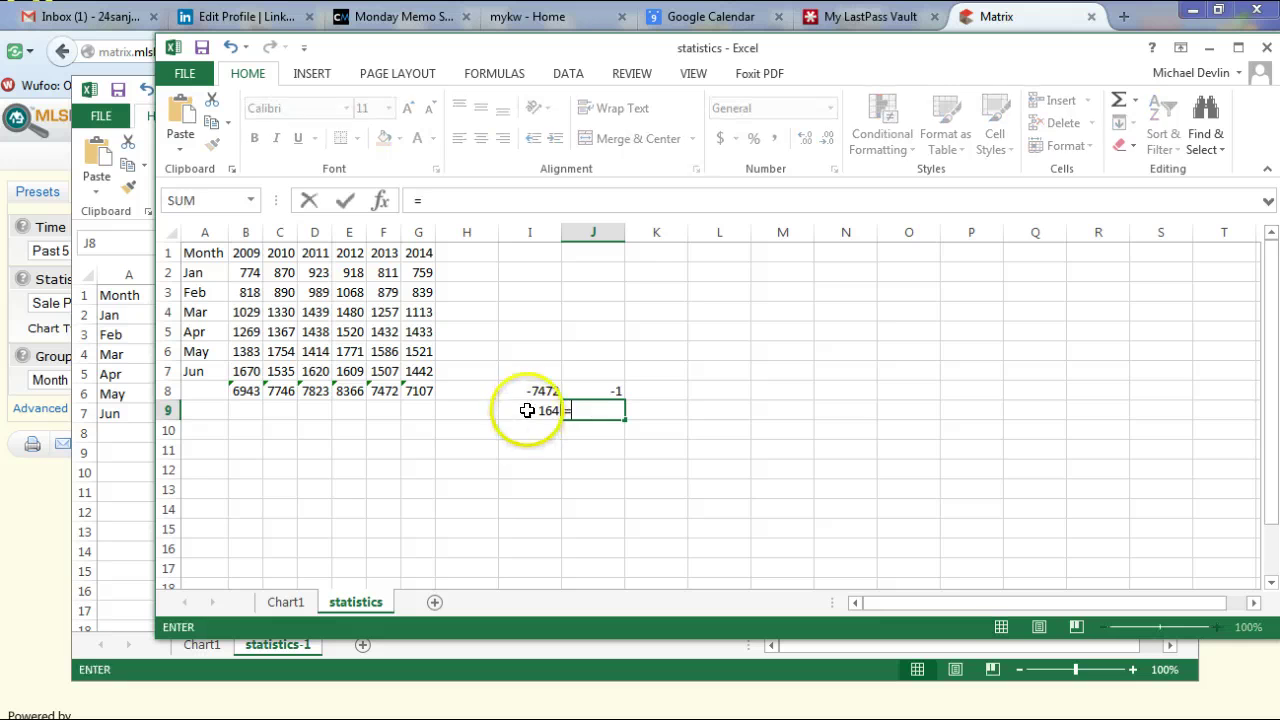
text(/)
click(233, 388)
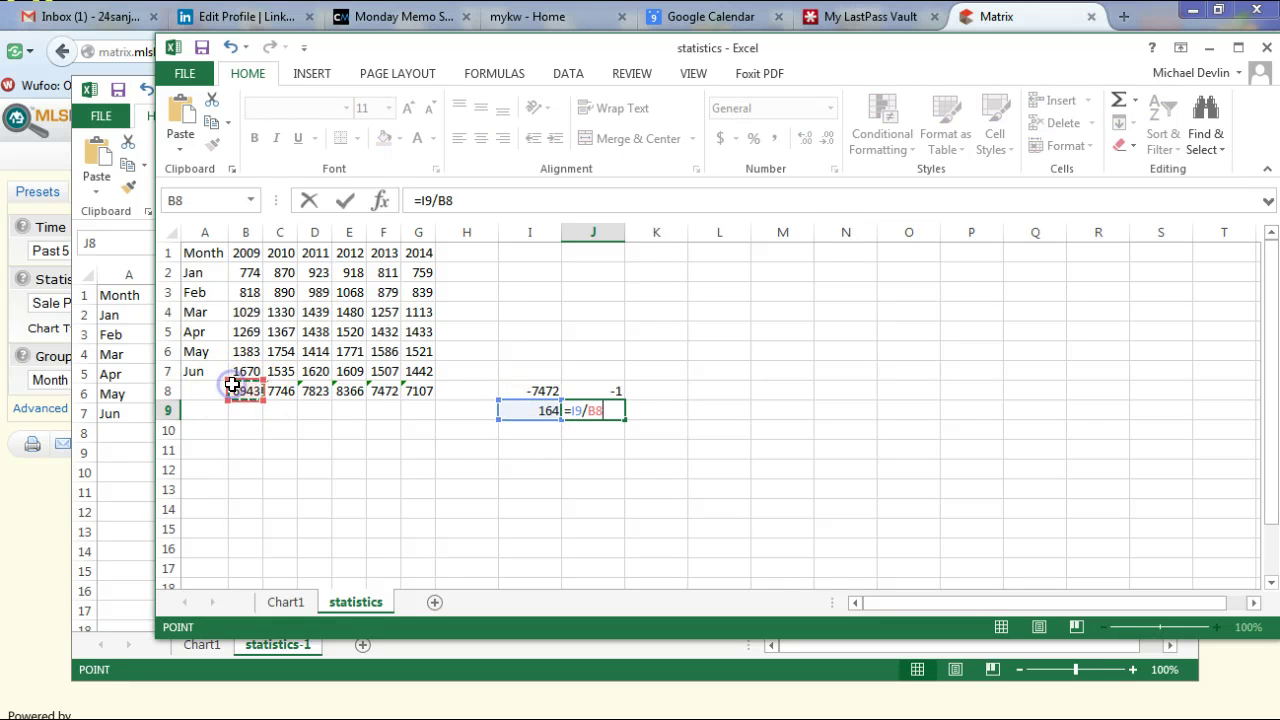
key(Return)
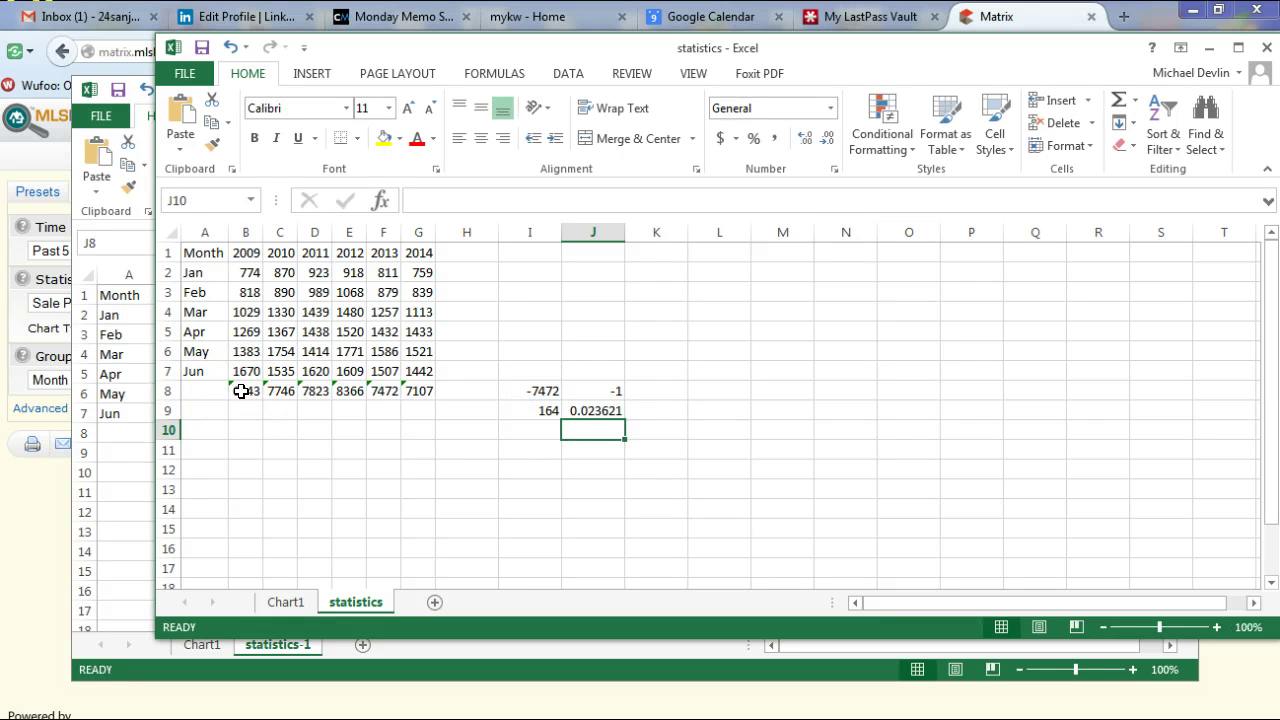
click(600, 410)
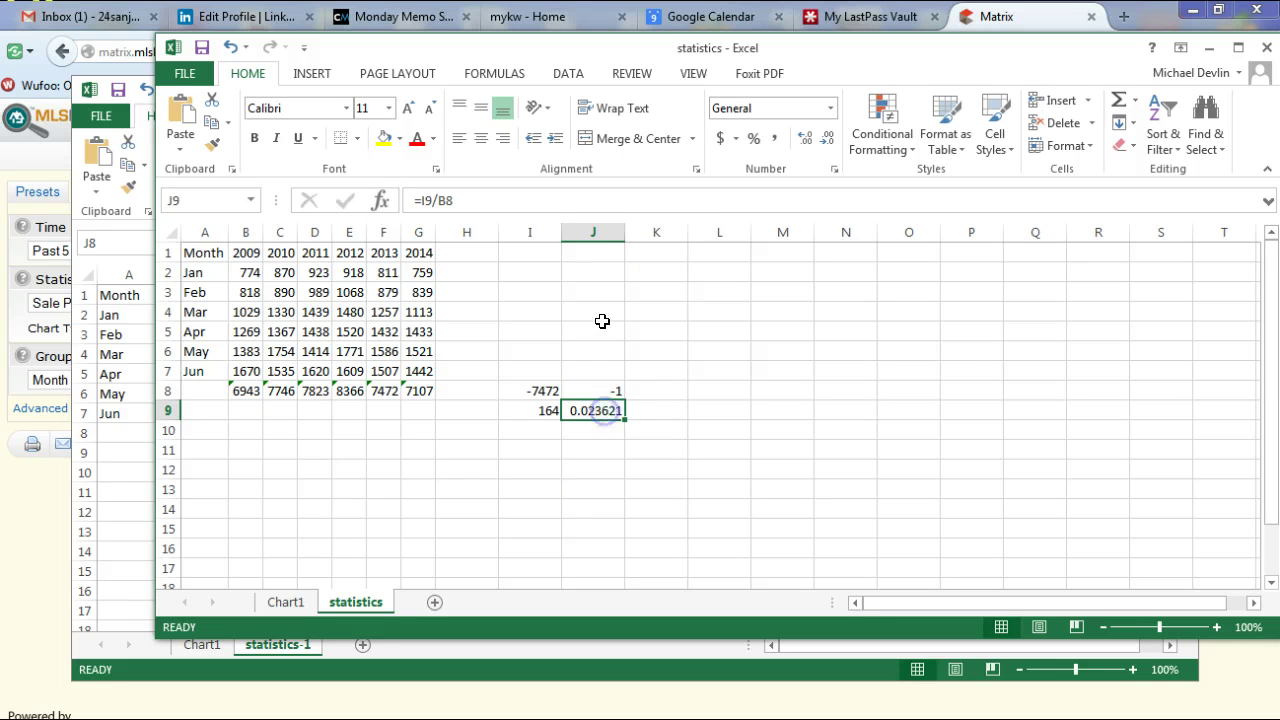
click(754, 138)
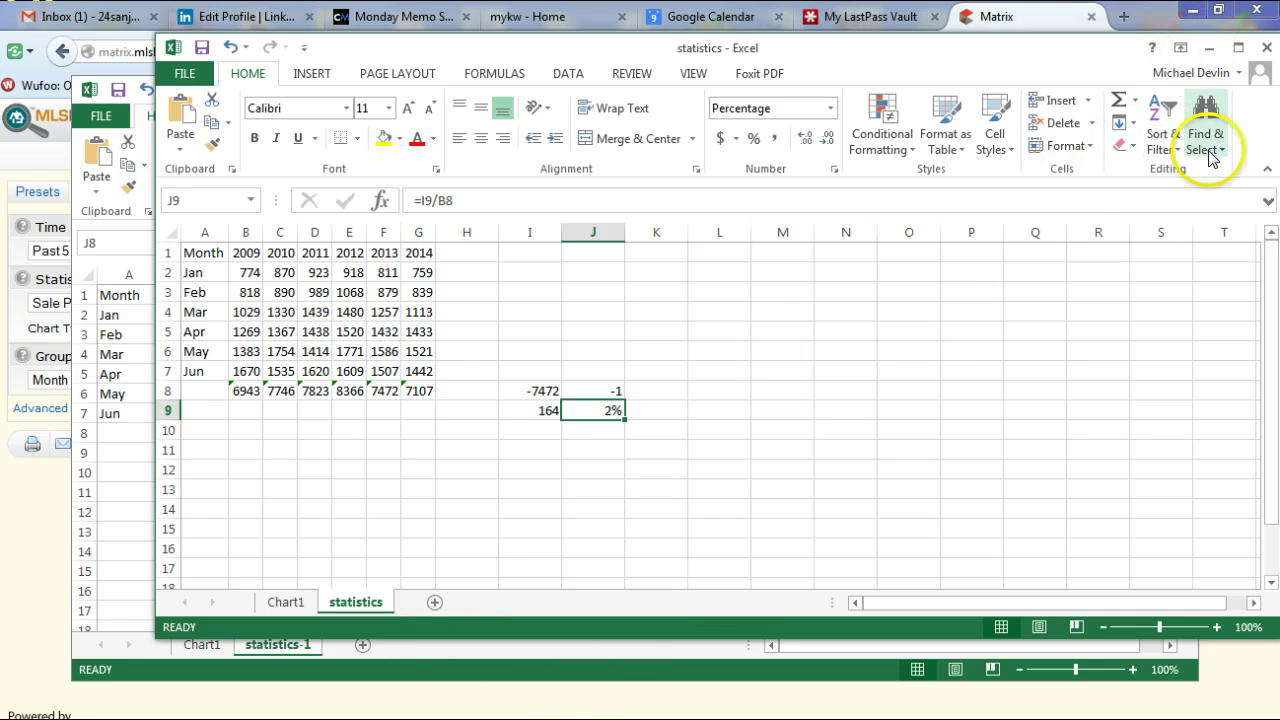
Step: Switch to Matrix, generate the Days to Sell, Median statistics for the past 5 years, and export them as CSV to open in Excel
click(1209, 47)
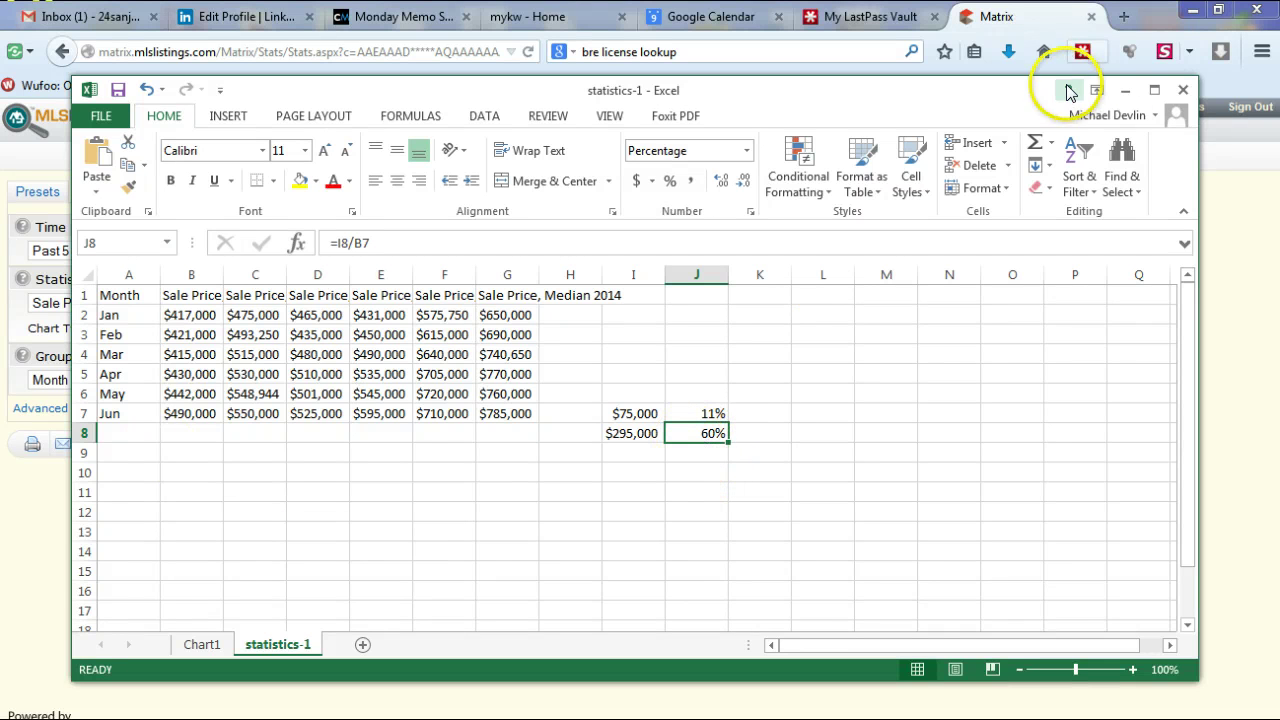
click(1126, 94)
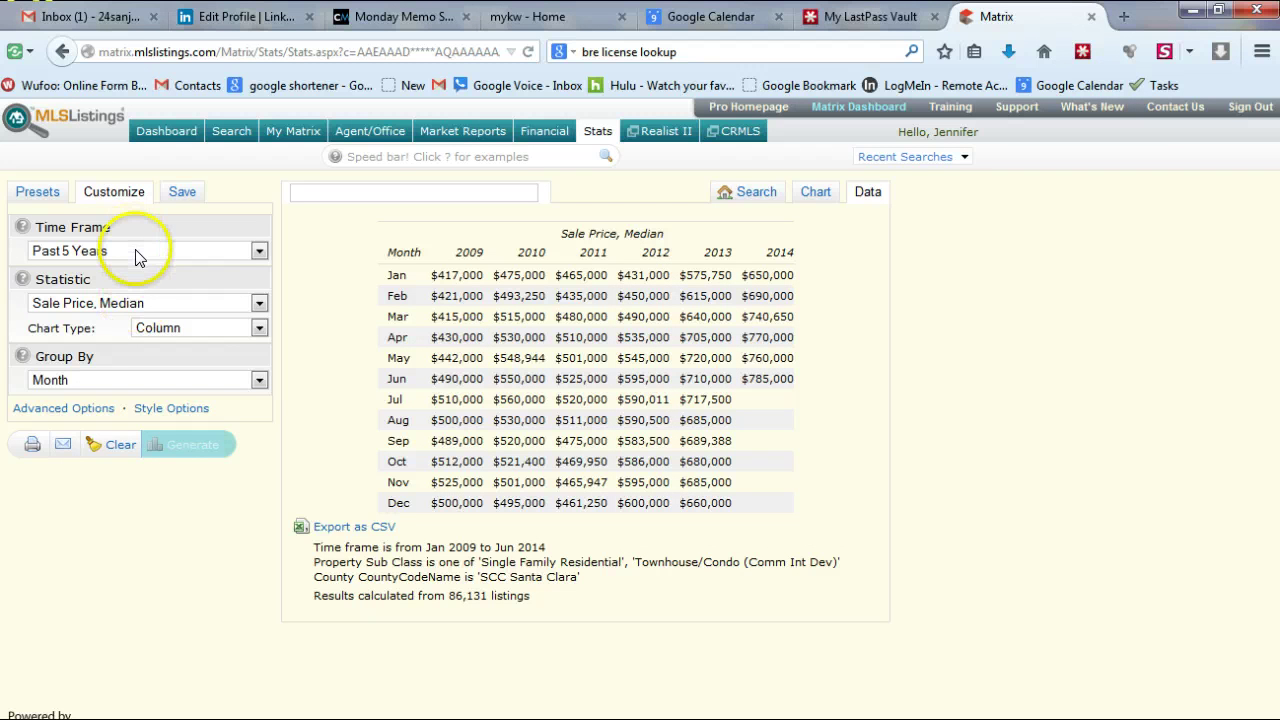
click(135, 303)
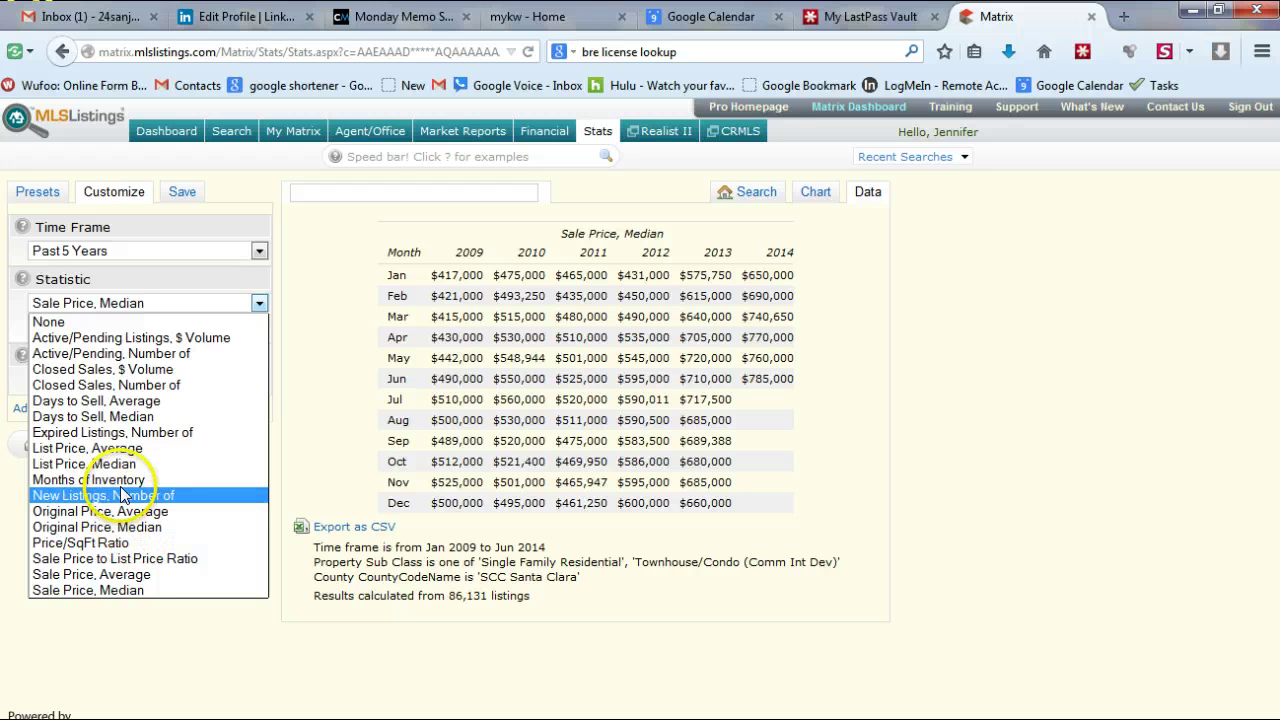
click(133, 418)
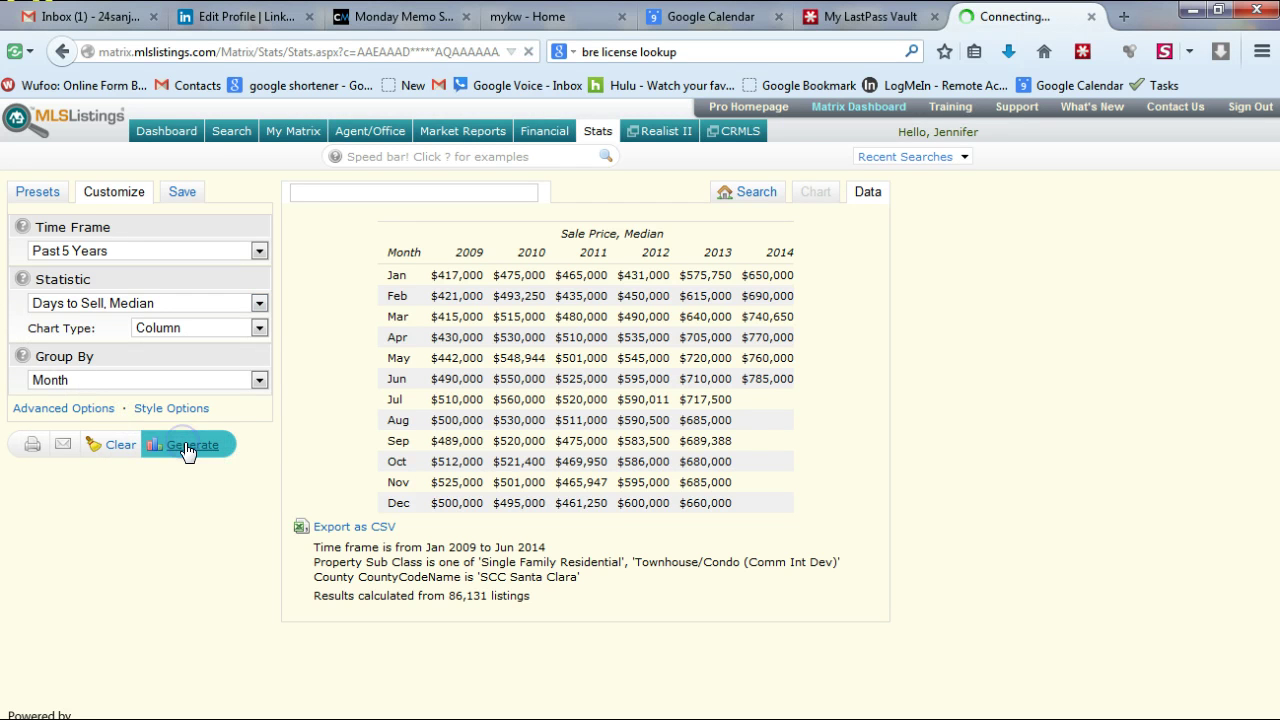
click(186, 449)
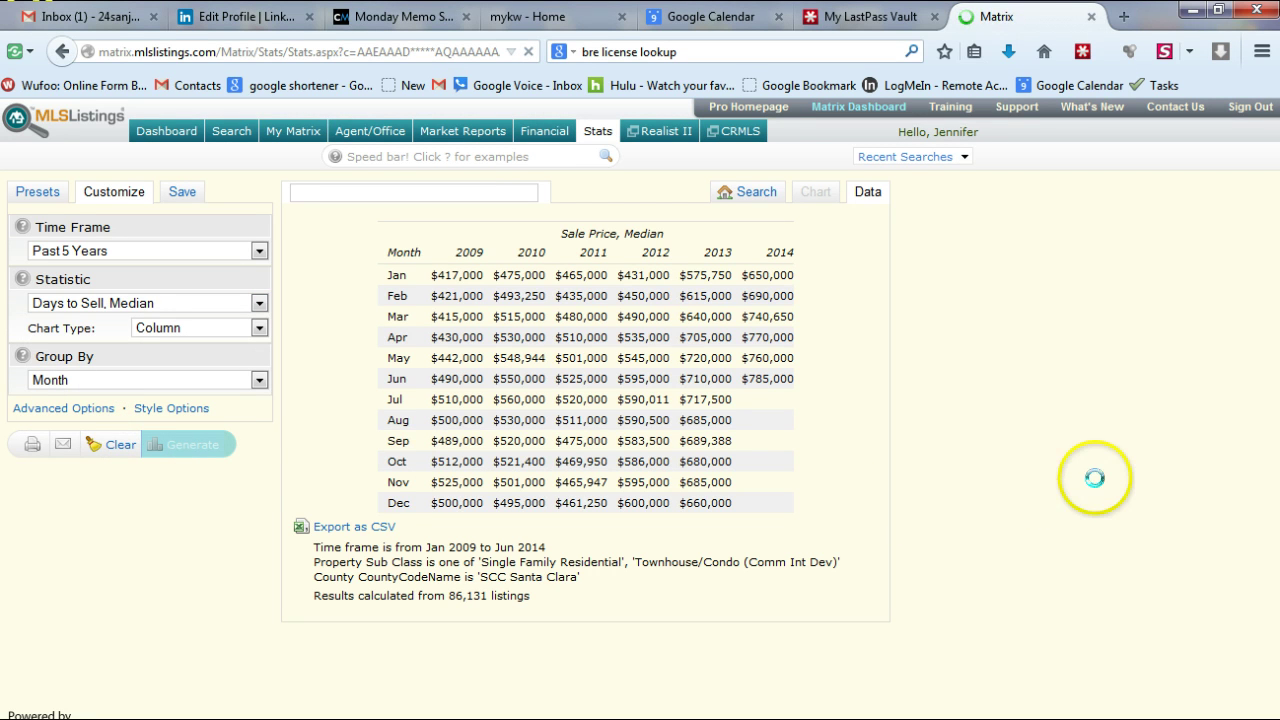
click(343, 529)
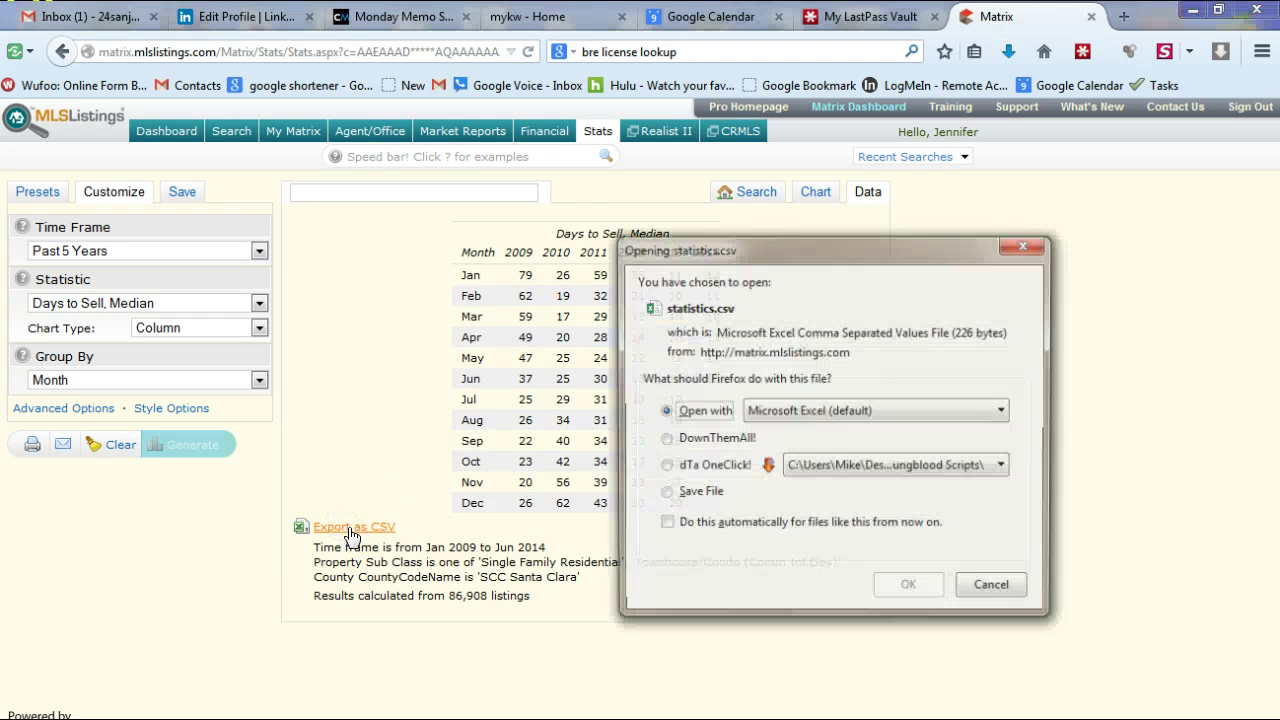
click(910, 590)
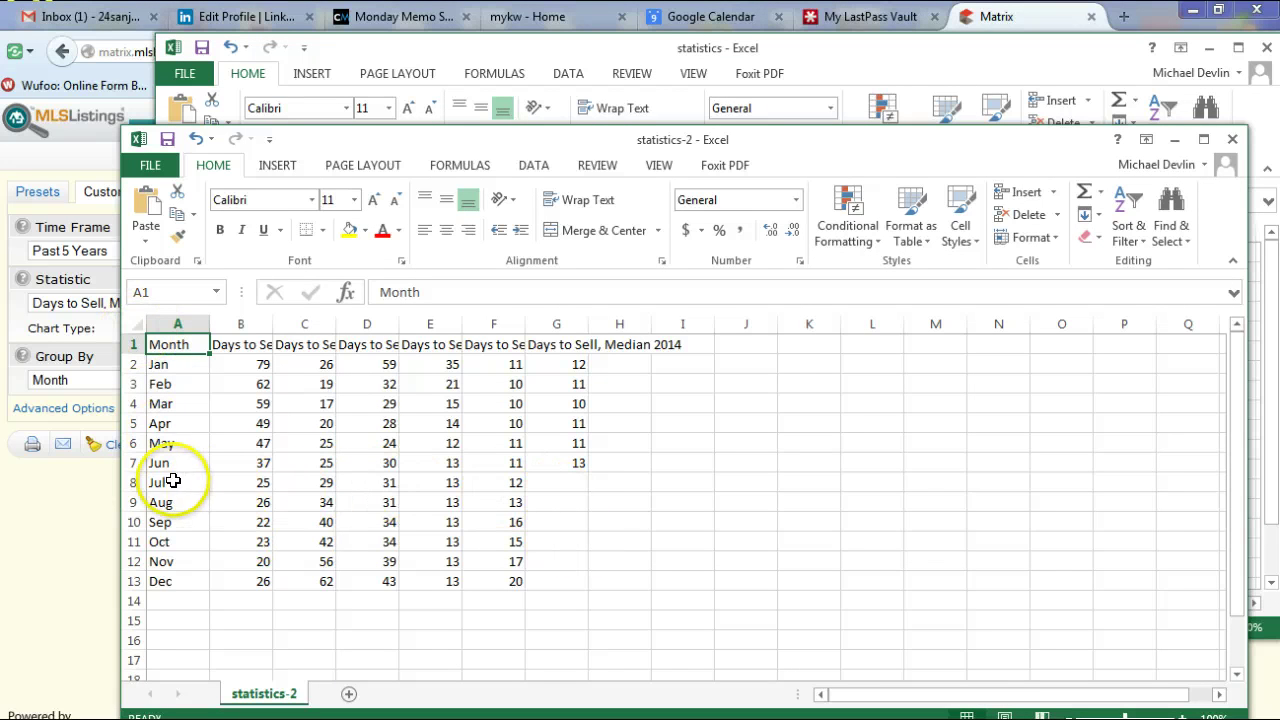
Step: Delete rows 8 to 14 containing the July to December data from the statistics-2 sheet
drag(129, 482, 157, 598)
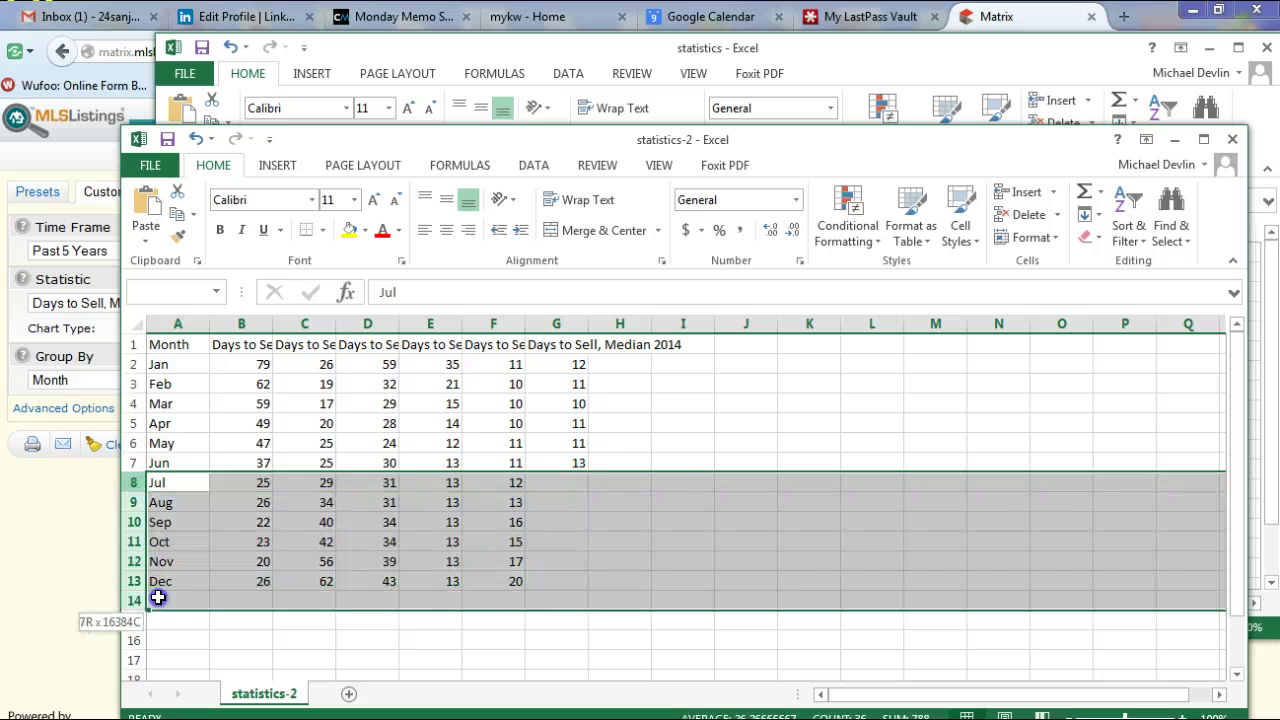
right_click(543, 527)
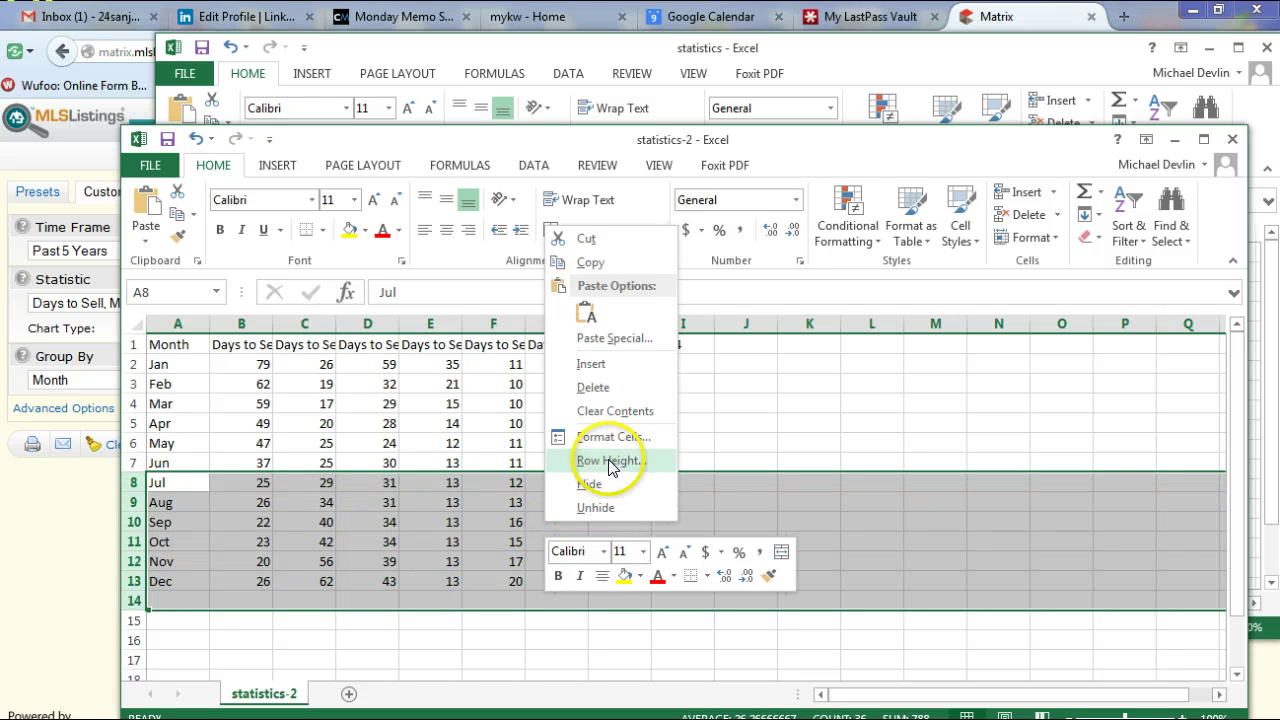
click(583, 383)
Step: Average the January to June days to sell for each year in B8:G8, displayed without decimals
click(250, 484)
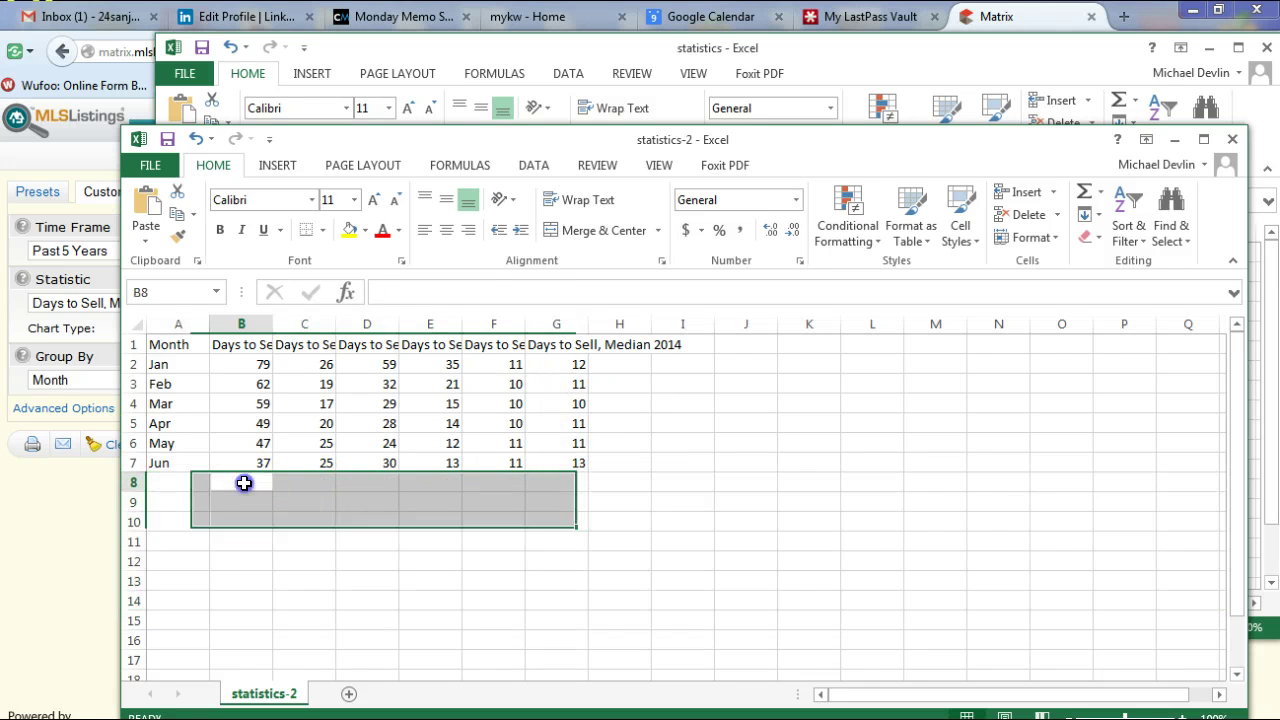
click(1204, 139)
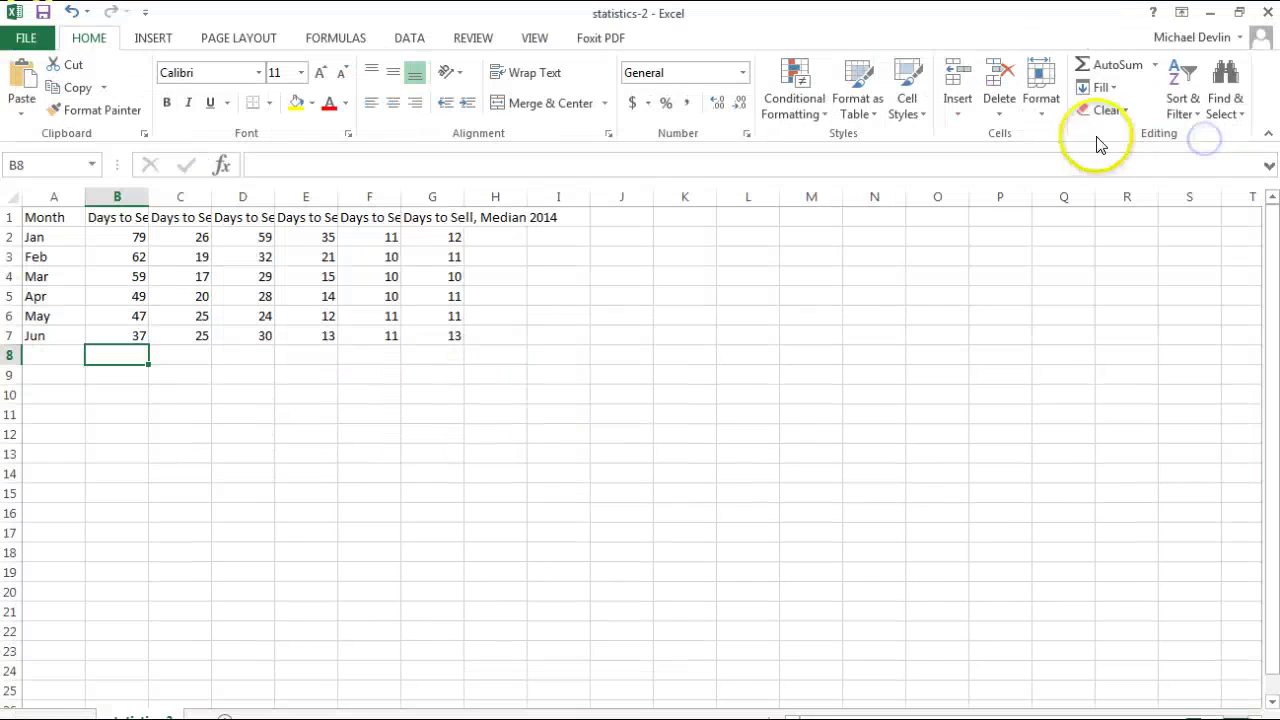
click(1155, 65)
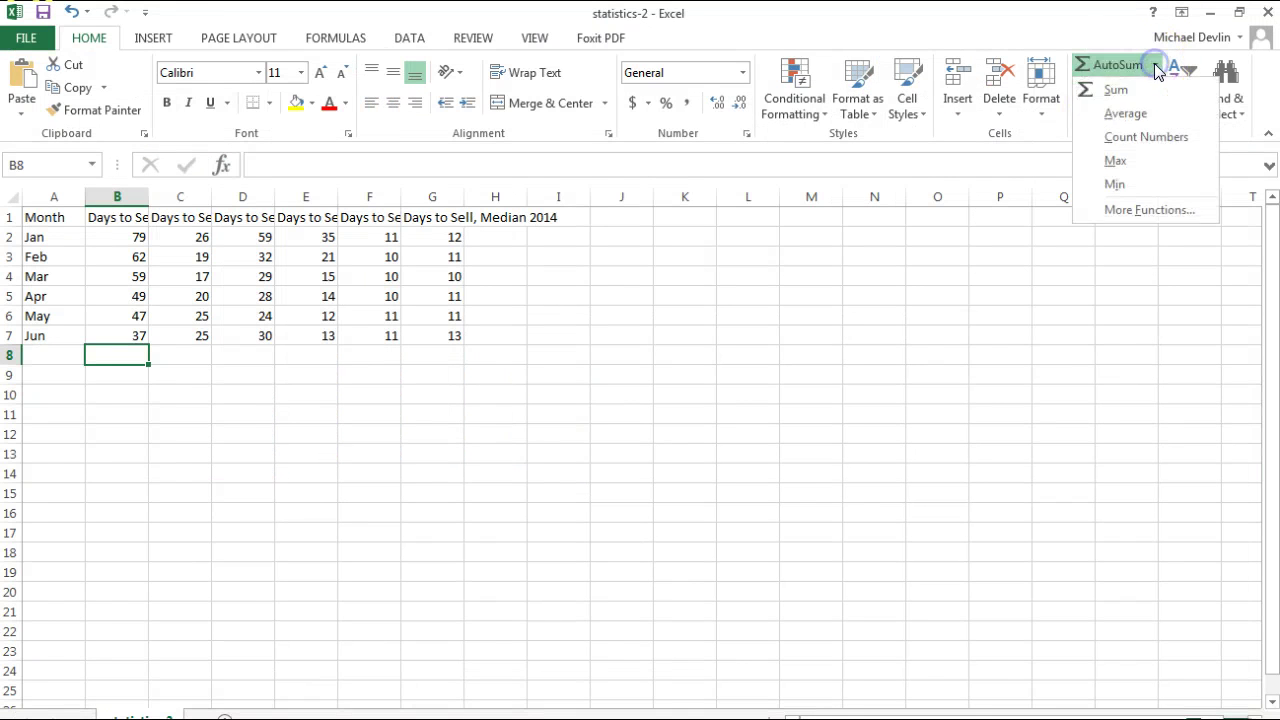
click(1135, 116)
key(Return)
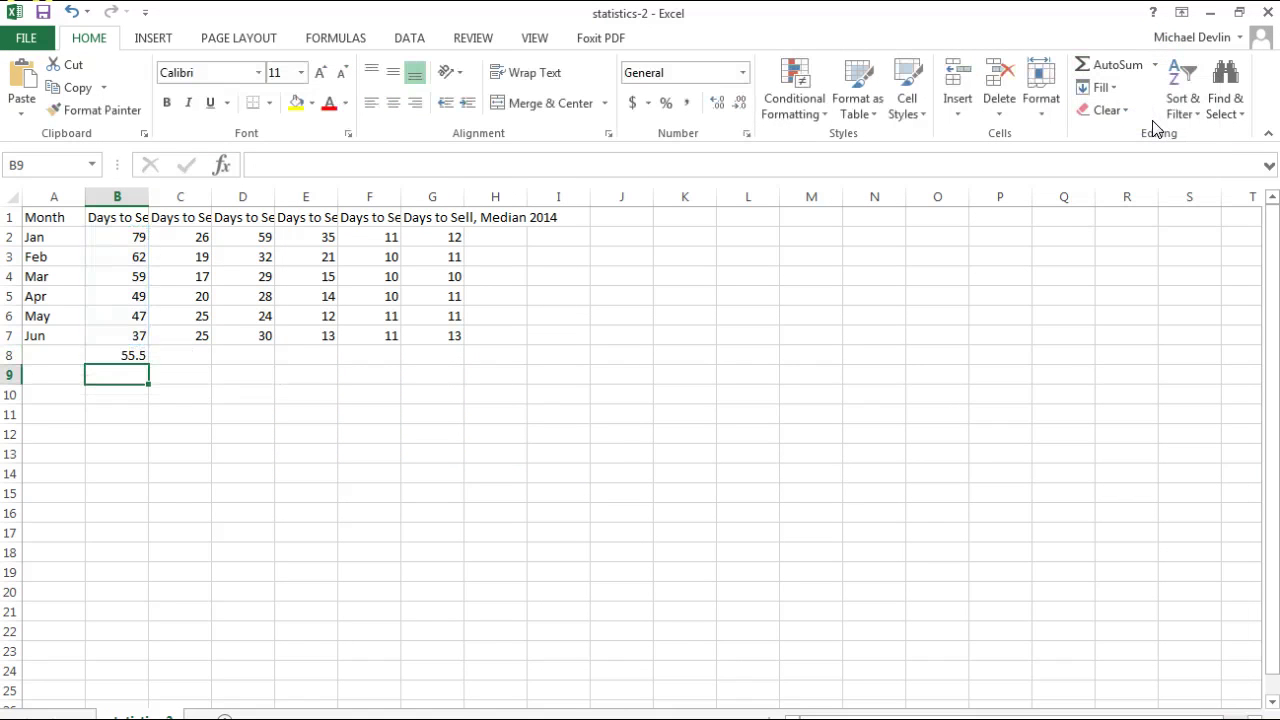
click(129, 357)
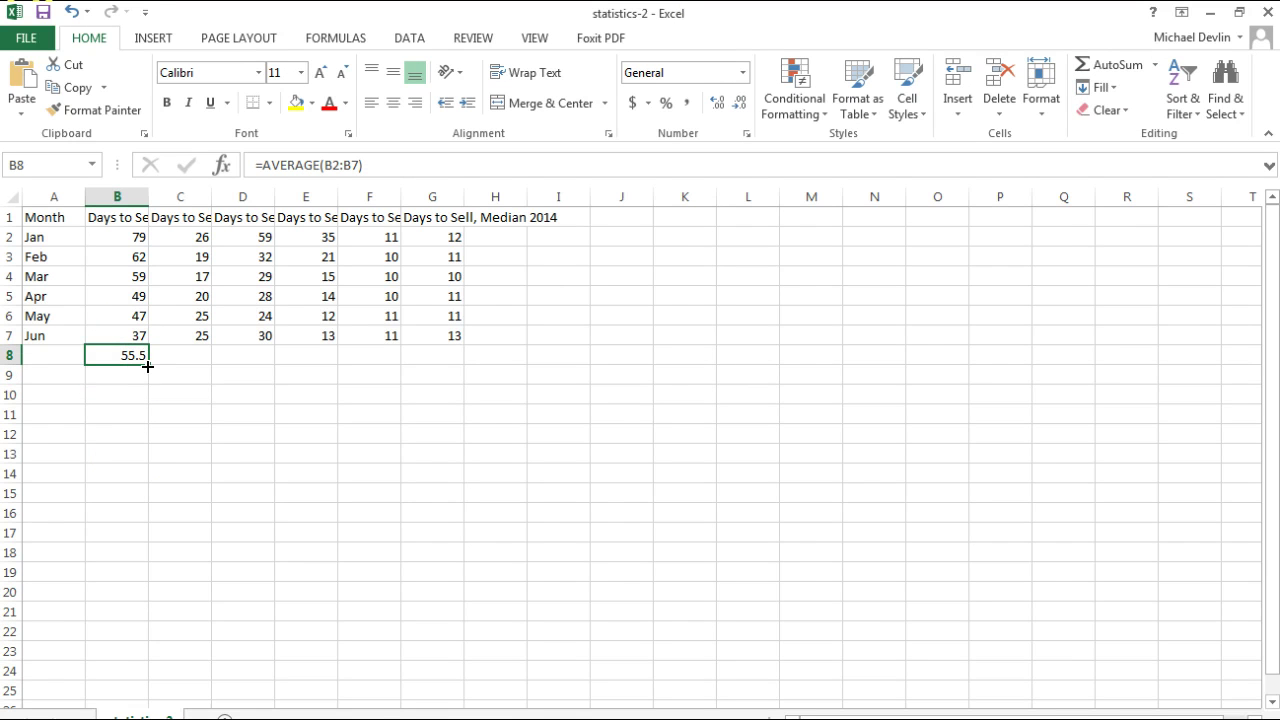
drag(147, 365, 460, 360)
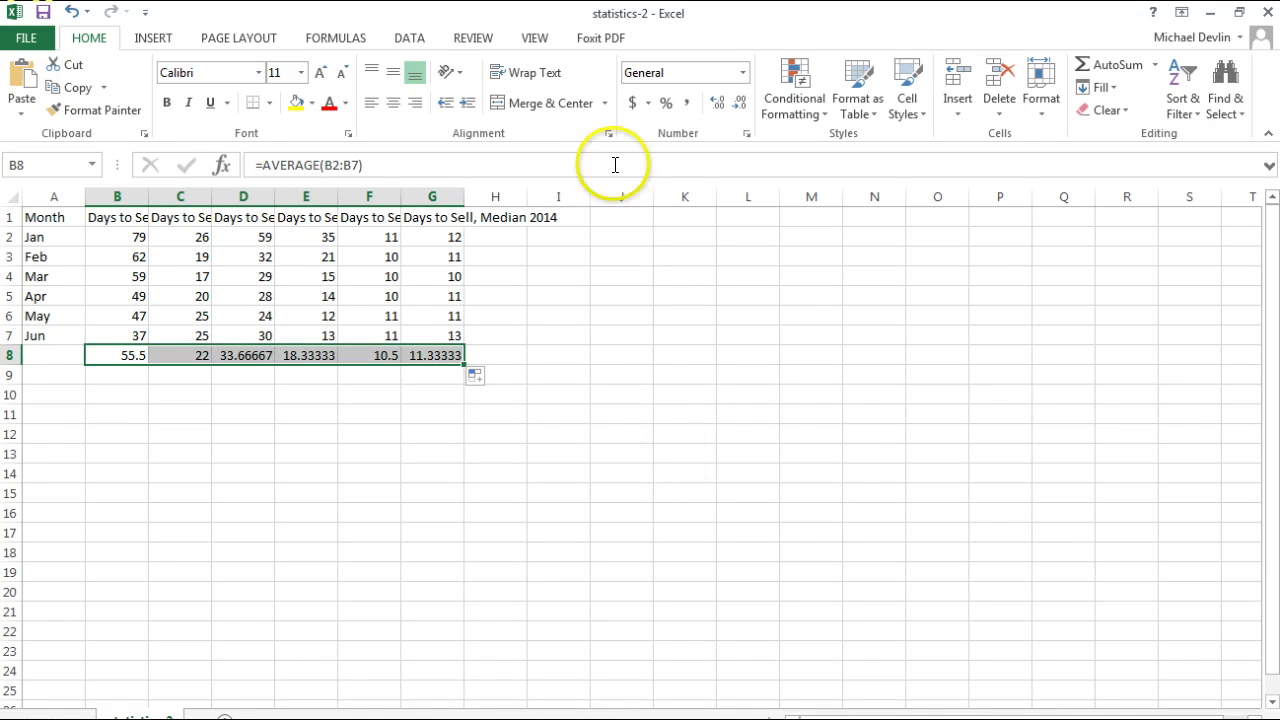
click(740, 105)
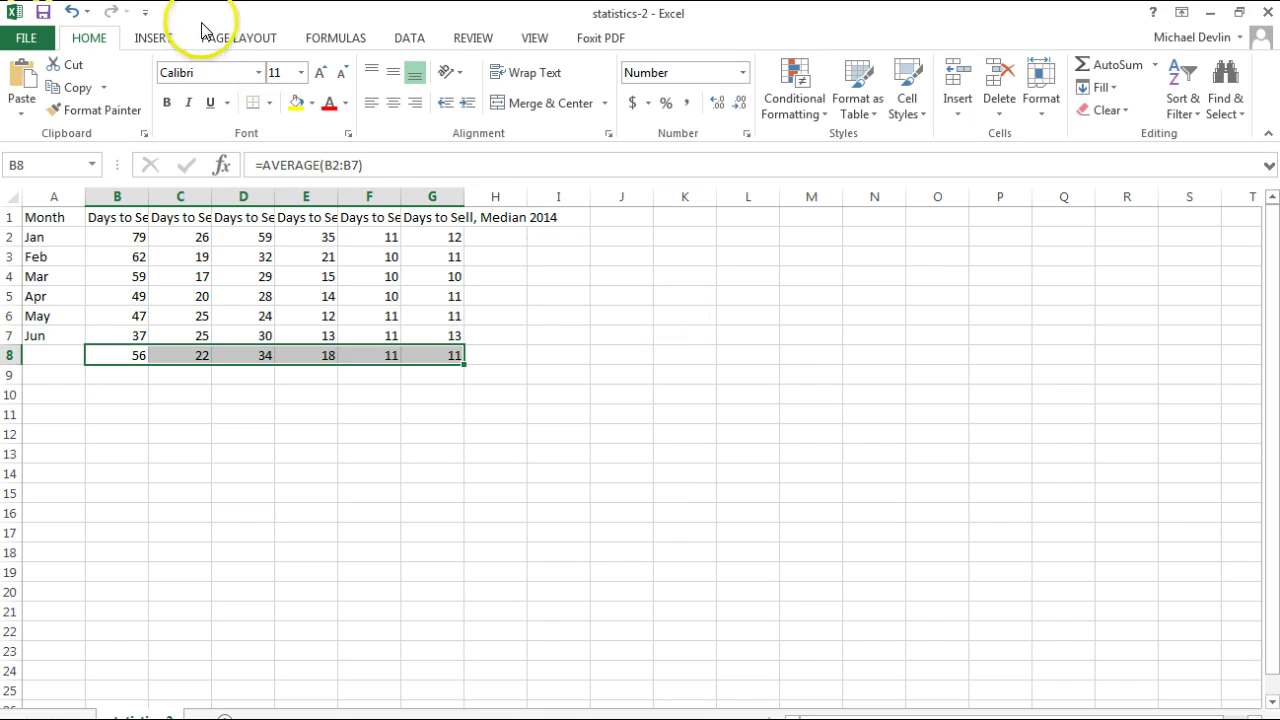
Step: Insert a clustered column chart of the yearly averages in B8:G8 and apply the grey gradient chart style with data labels
click(152, 36)
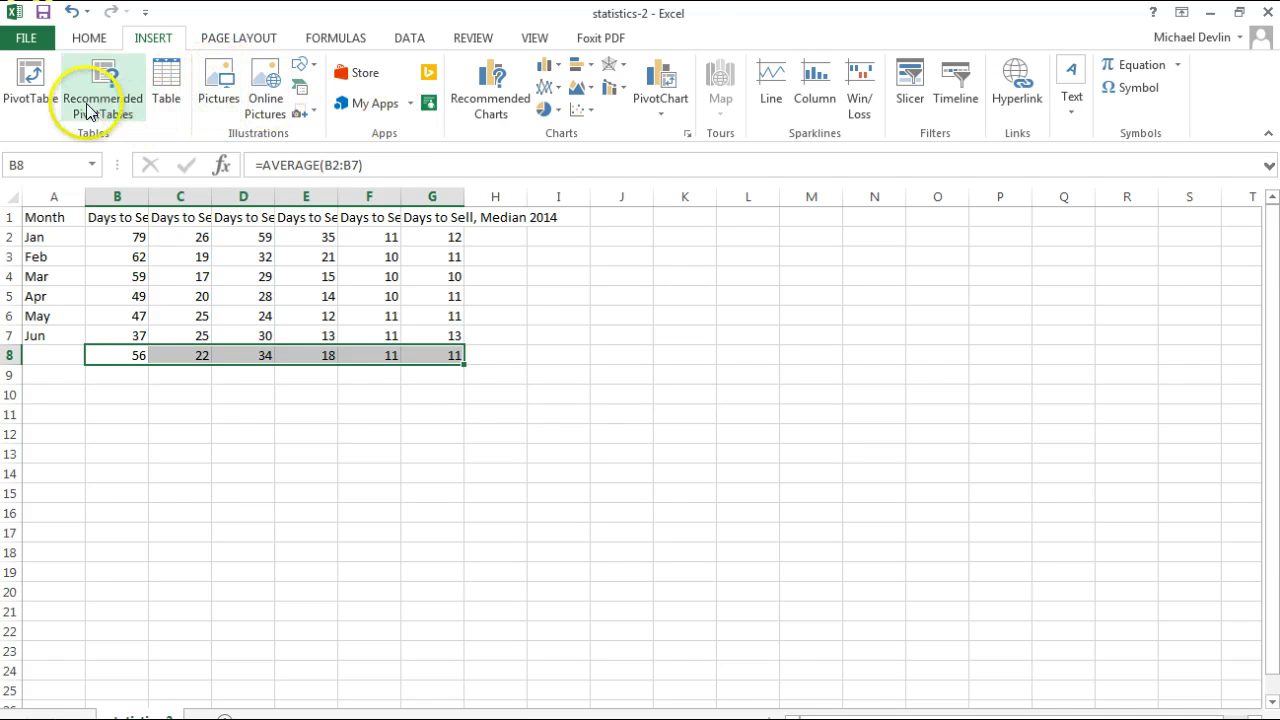
click(488, 102)
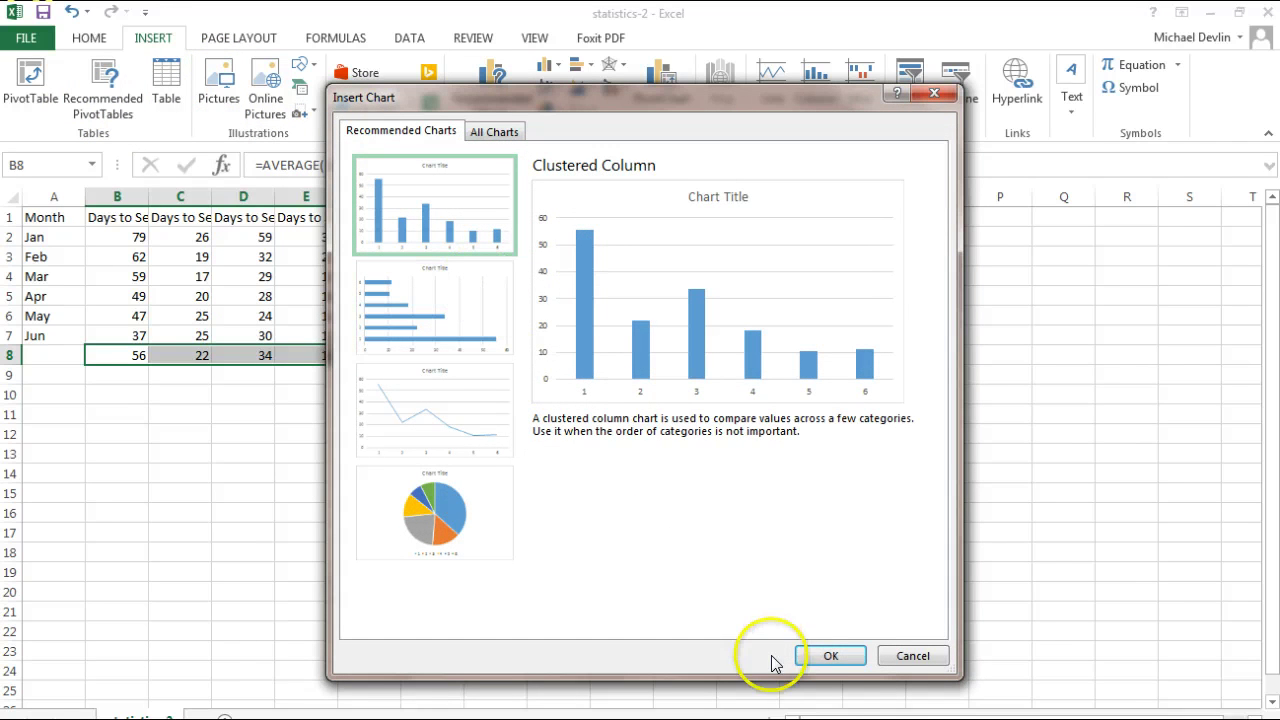
click(831, 656)
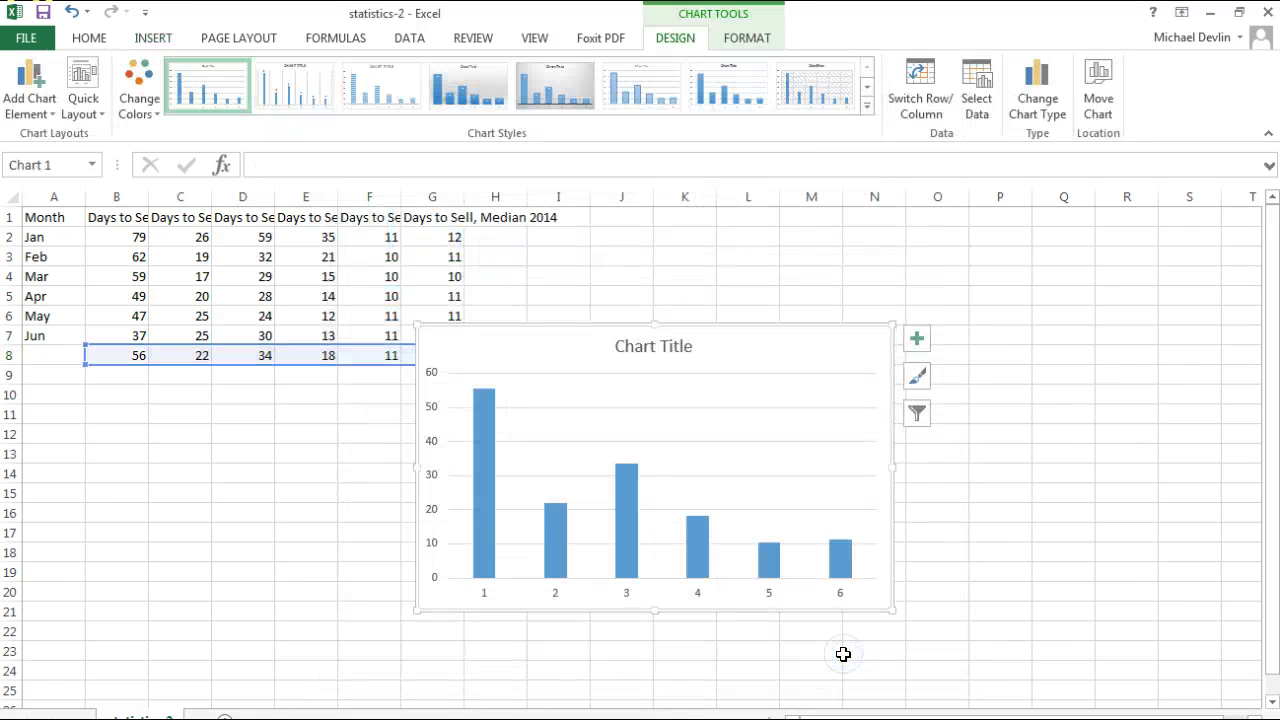
click(552, 95)
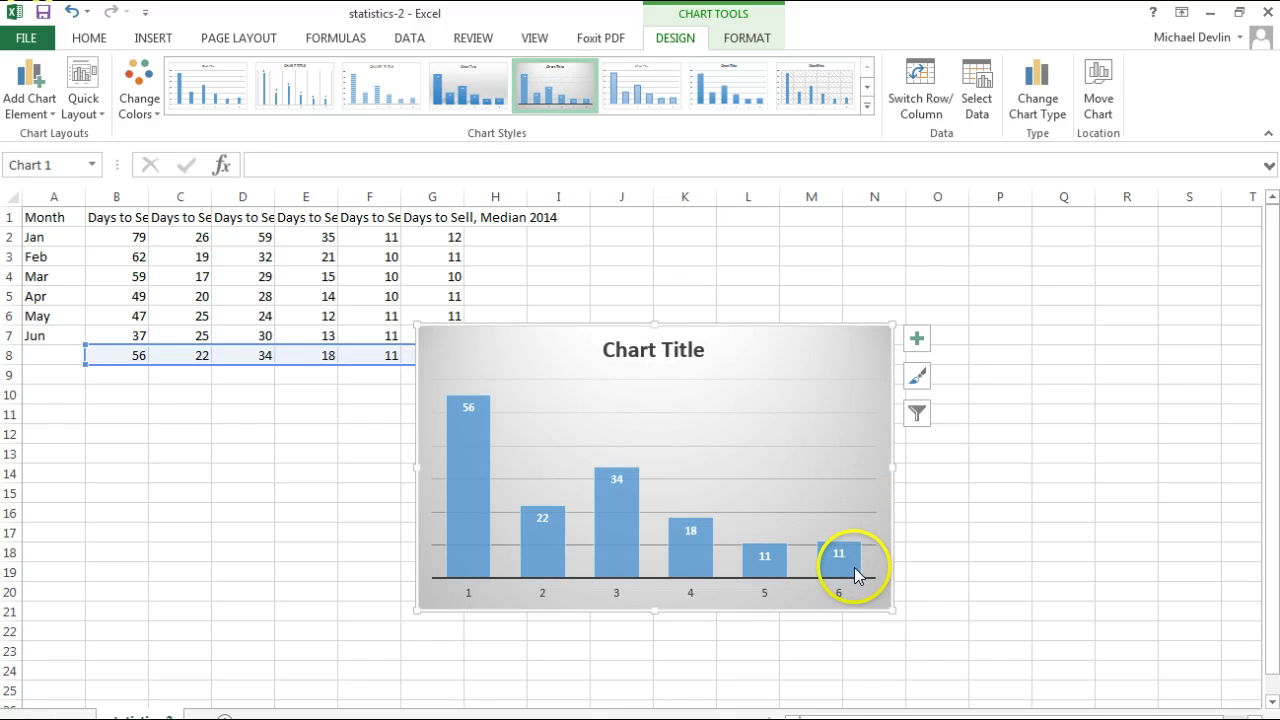
Step: Move the days-to-sell chart to a new sheet named Chart1
right_click(588, 328)
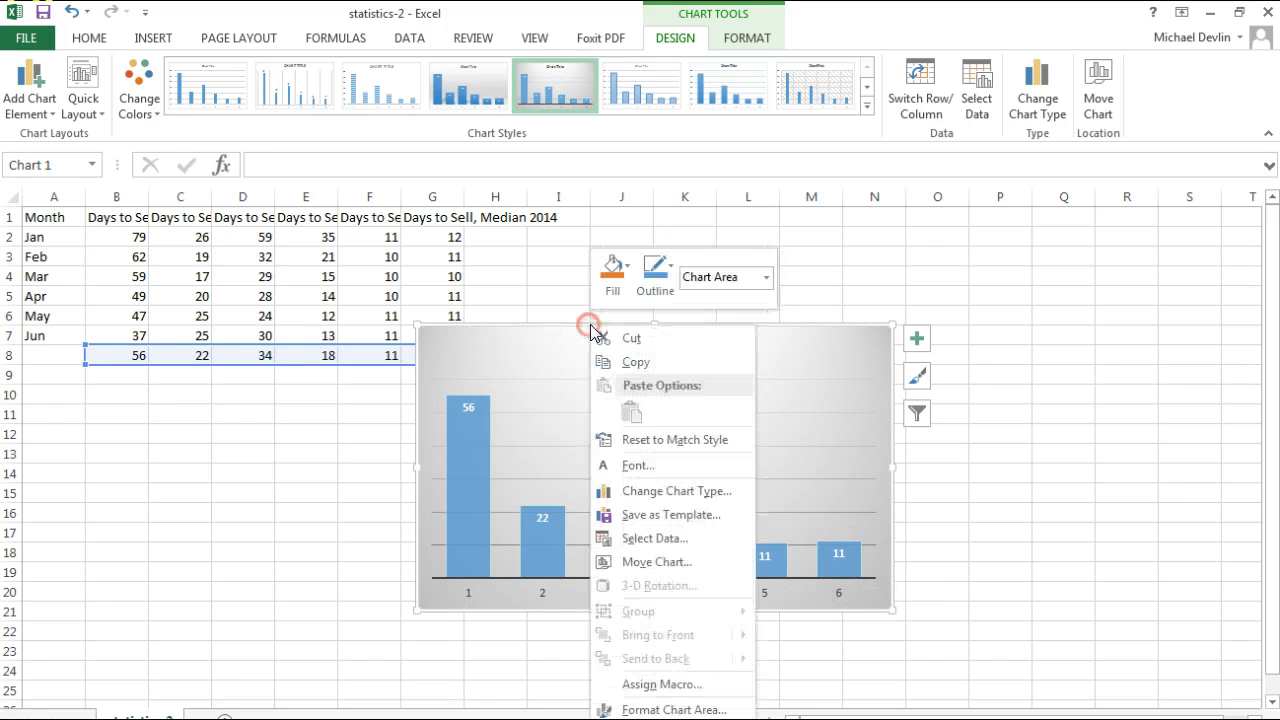
click(668, 563)
click(555, 528)
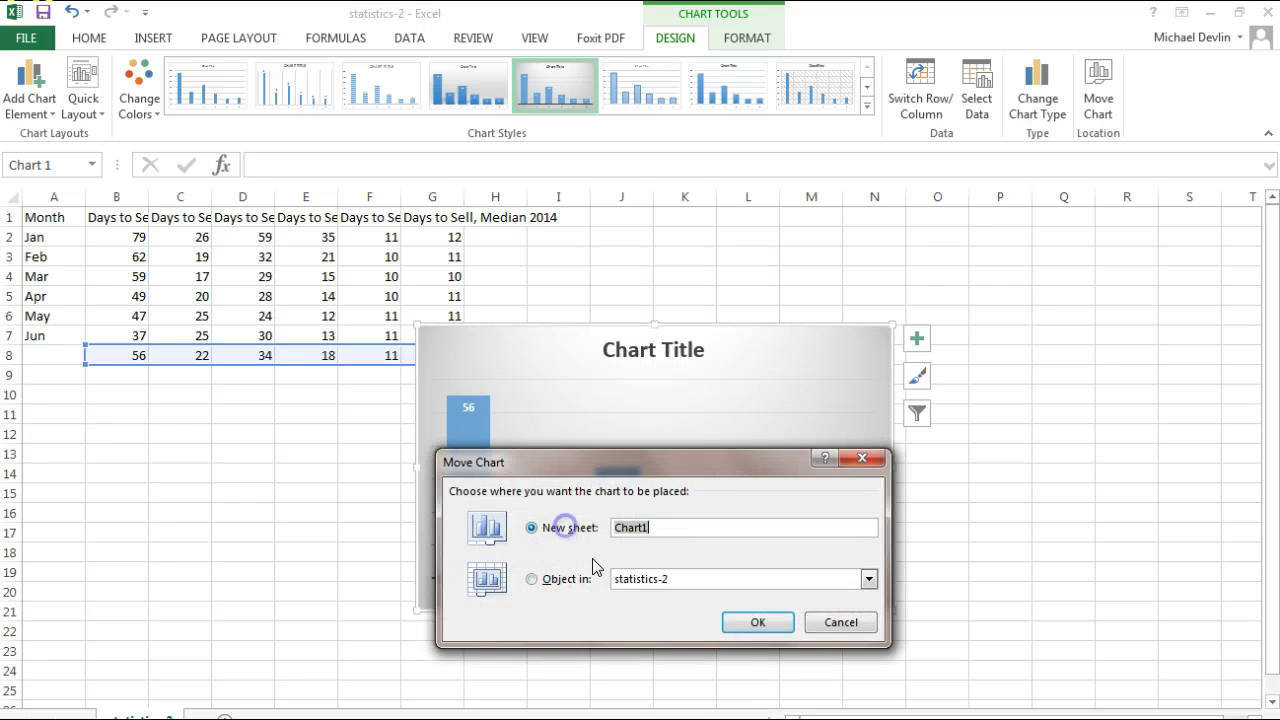
click(758, 622)
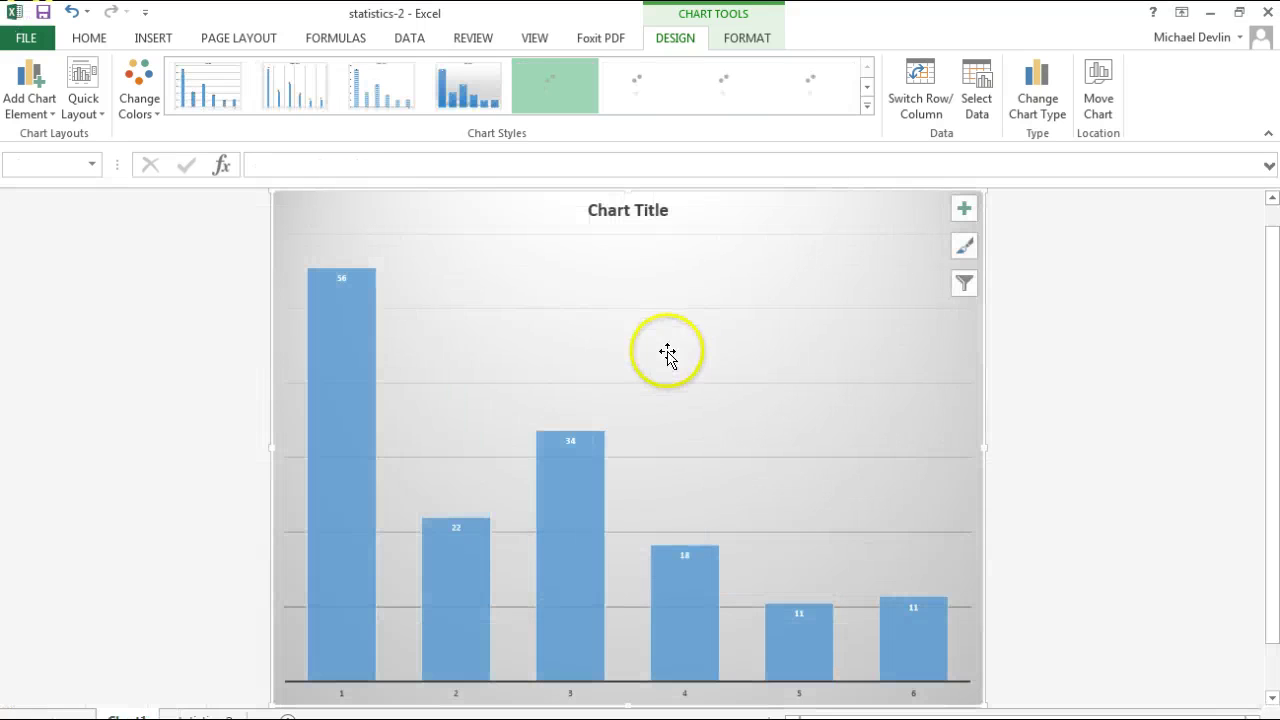
Step: Set the chart title to "Days to sell average for single family, condos and townhomes for first half of the year"
click(653, 210)
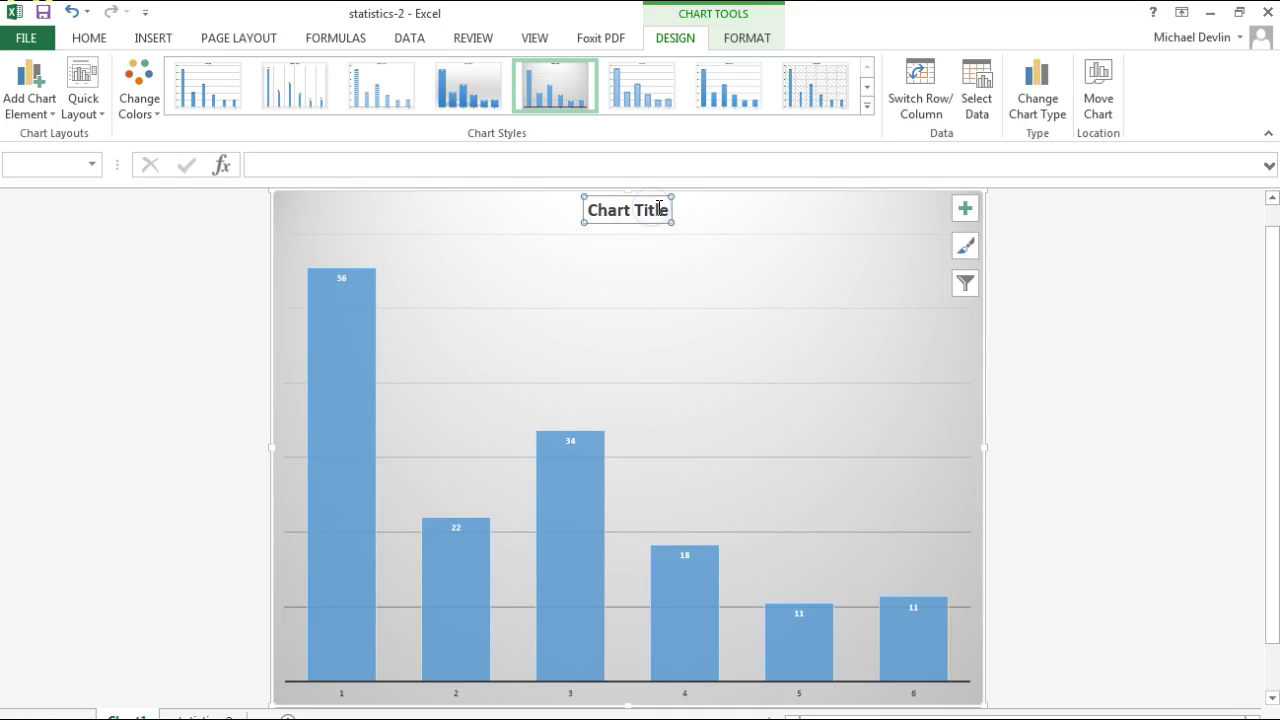
drag(668, 210, 530, 204)
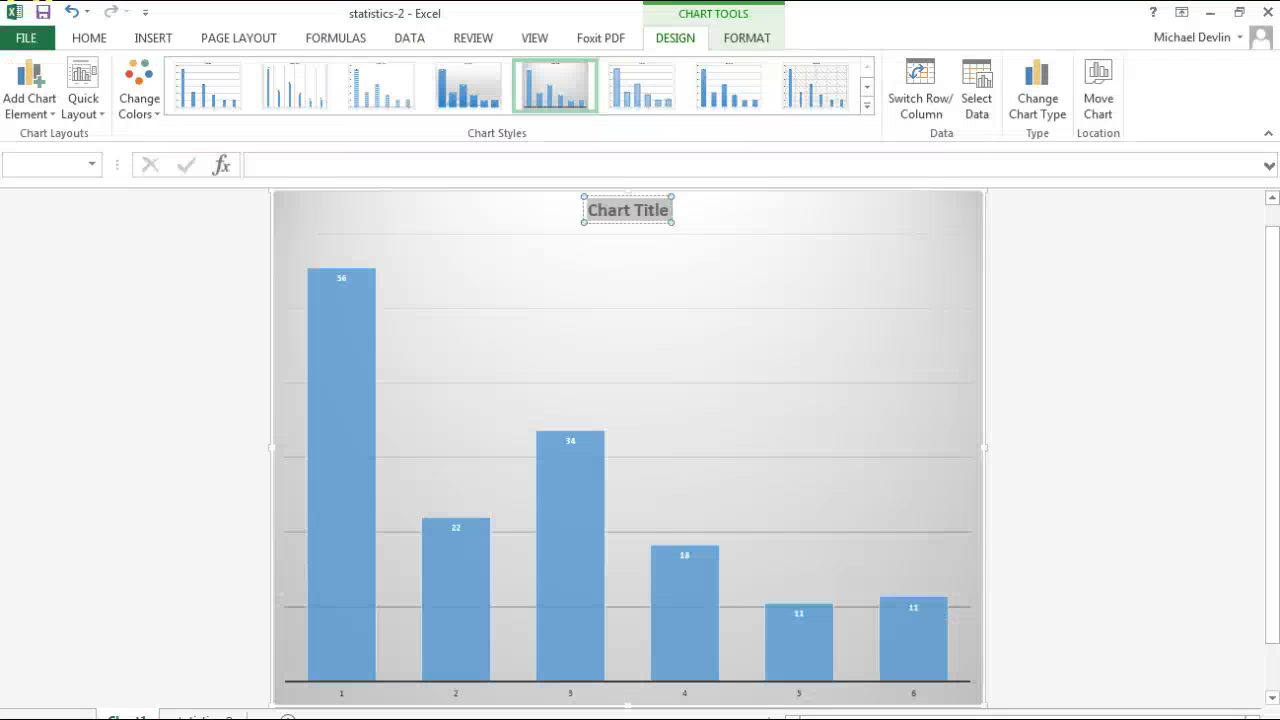
text(Days to sell)
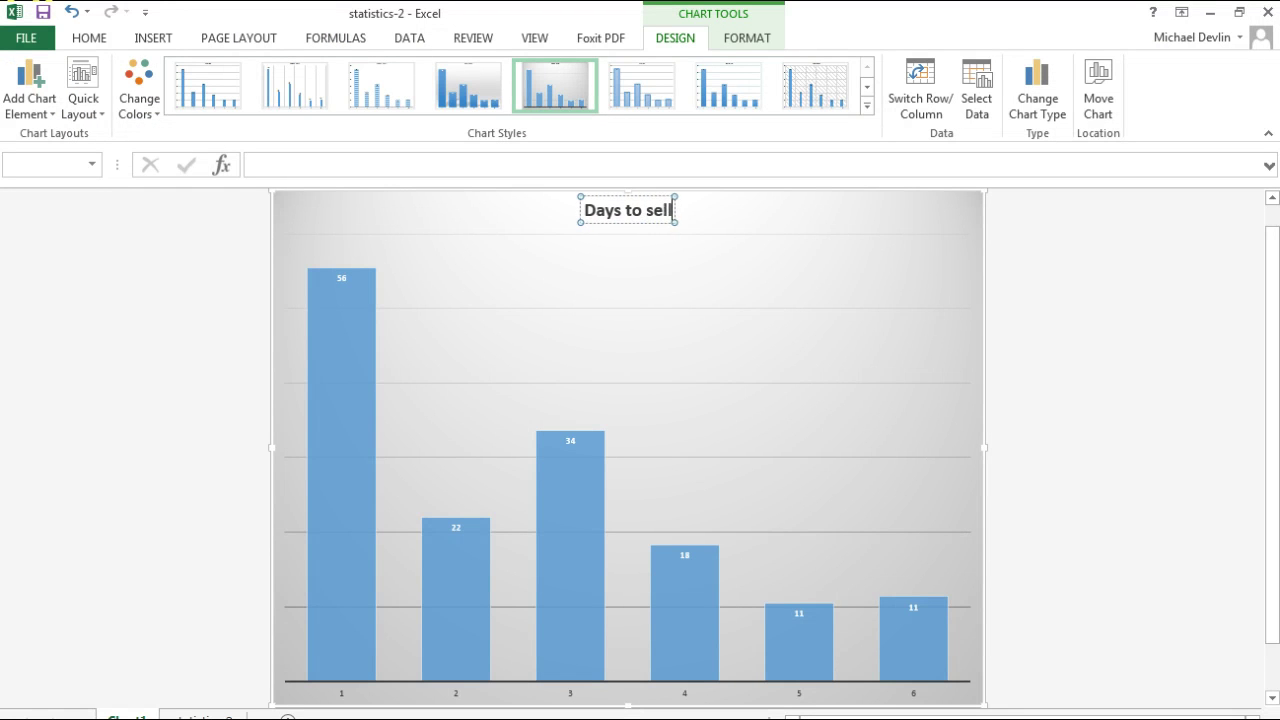
text( average)
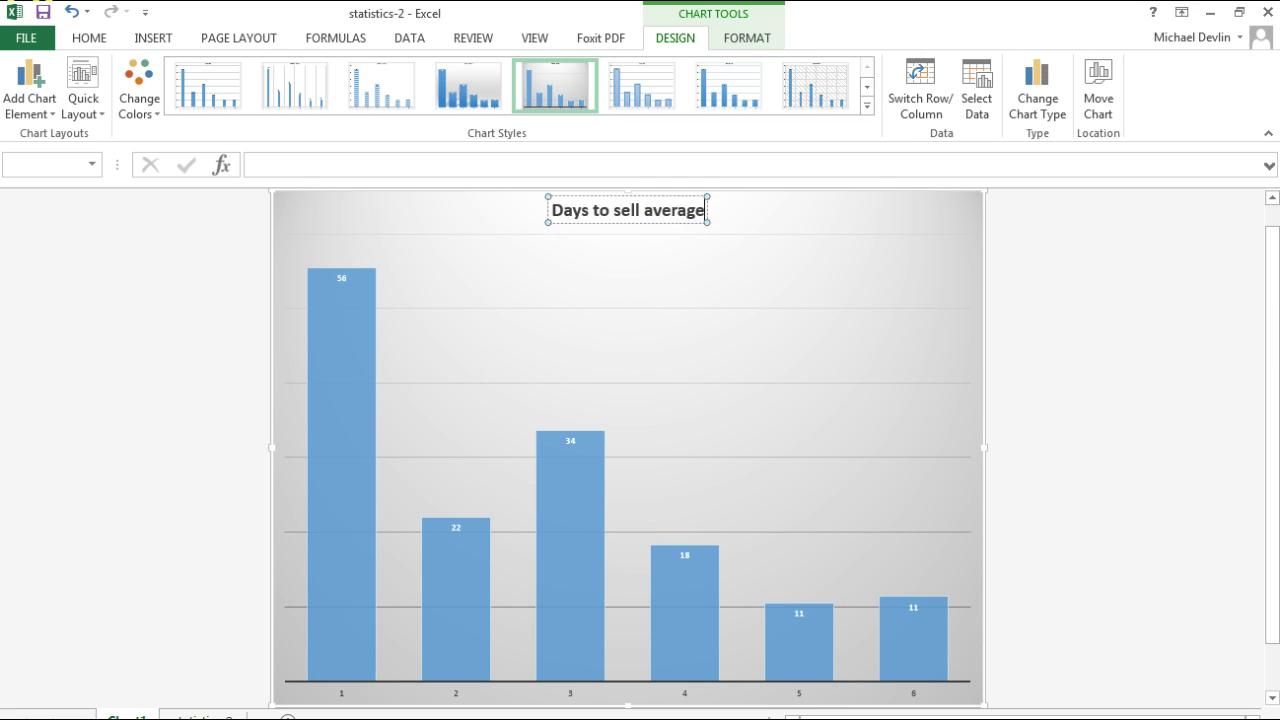
text( for sin)
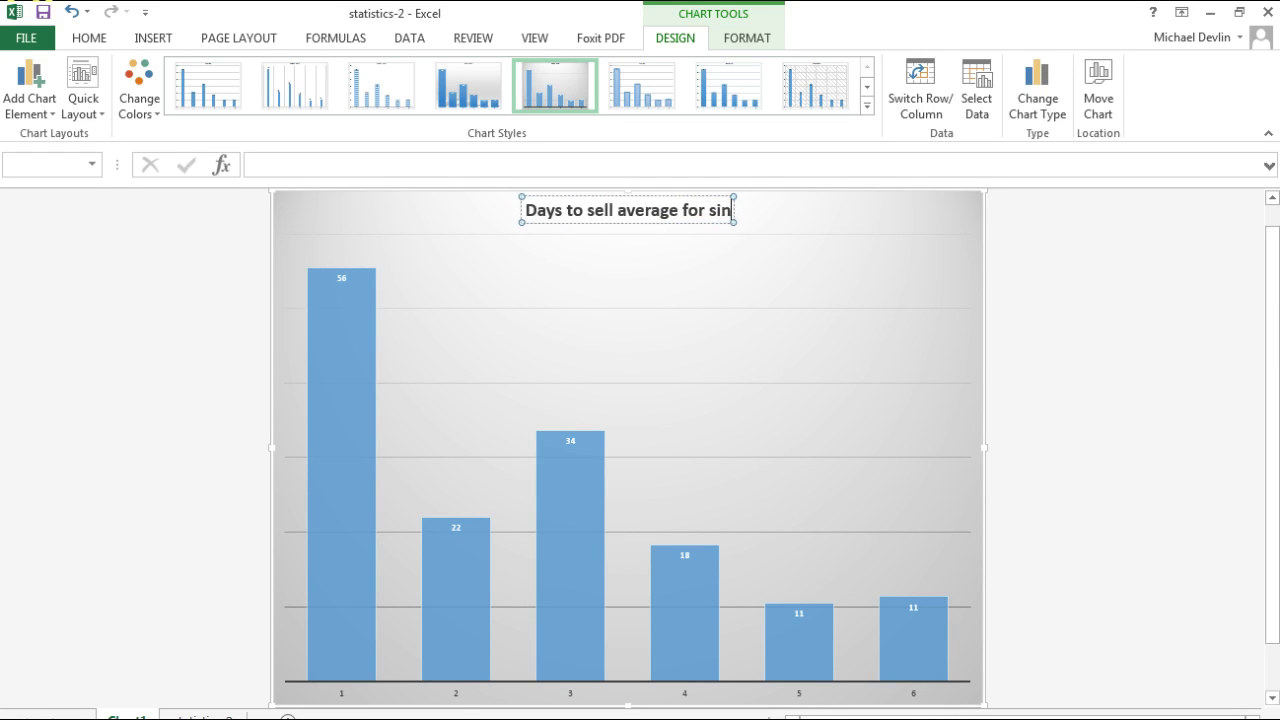
text(gle family,)
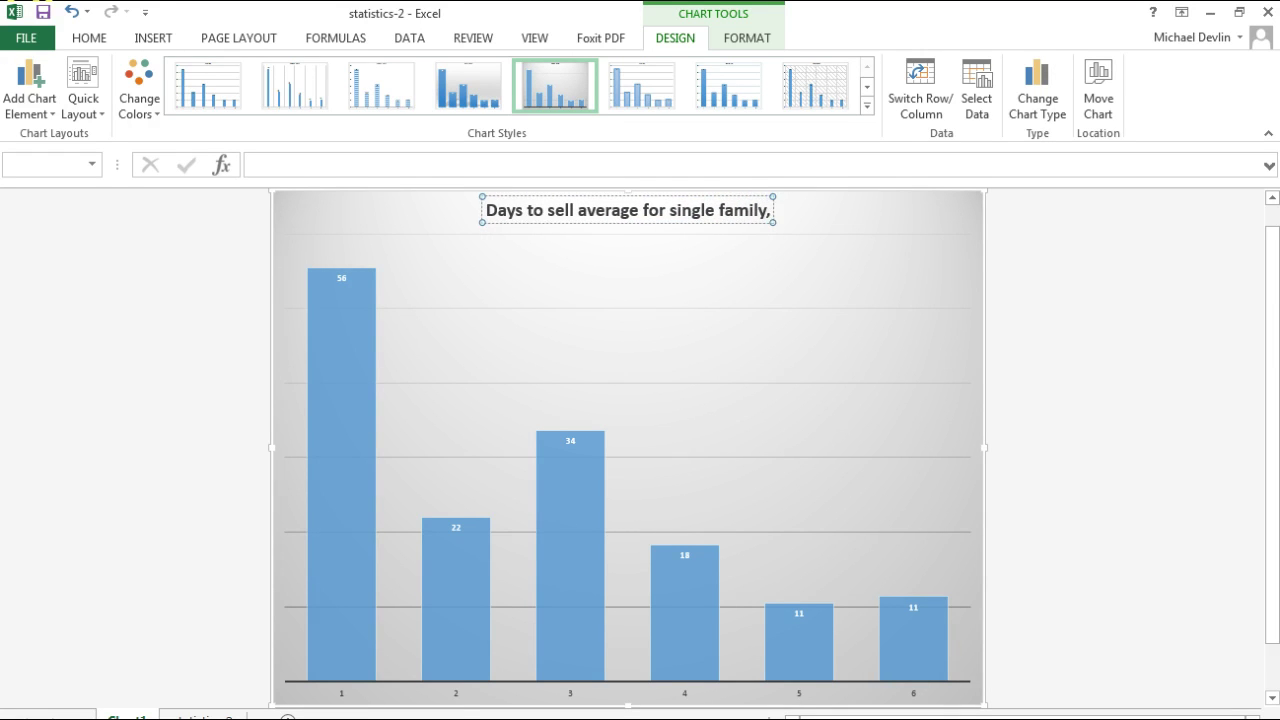
text( condos and townhomes)
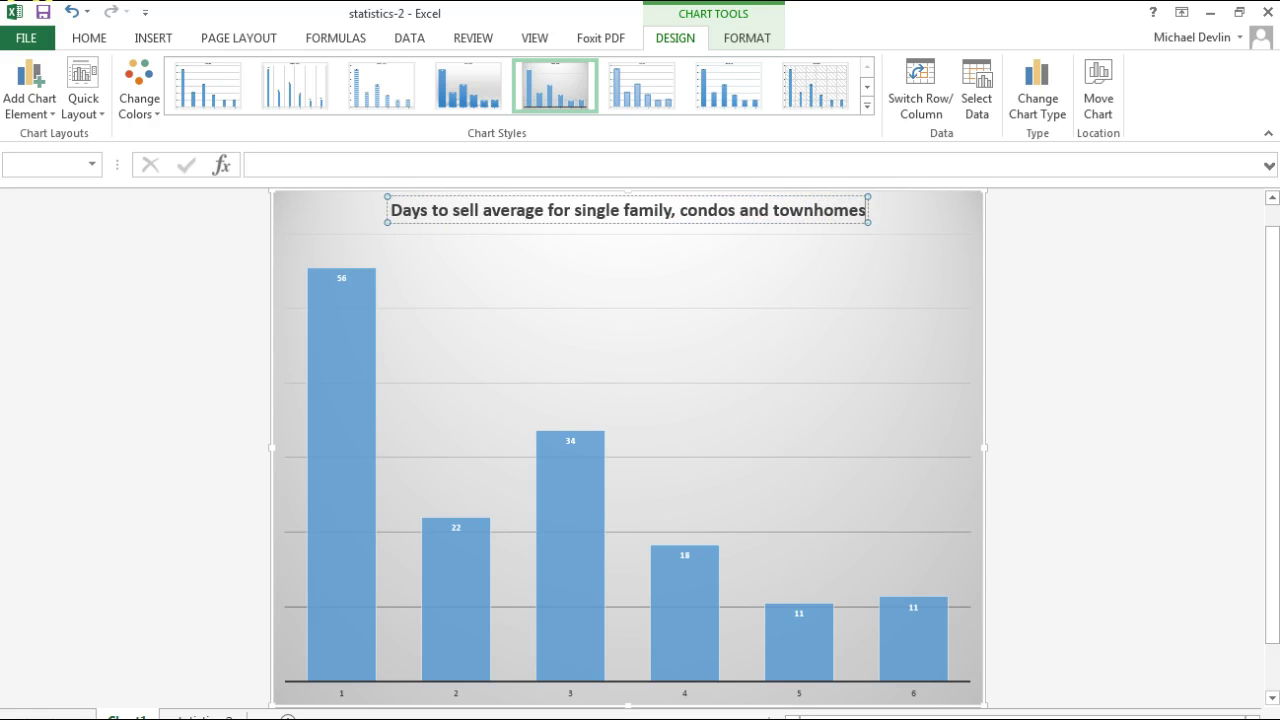
text( for first half of the year)
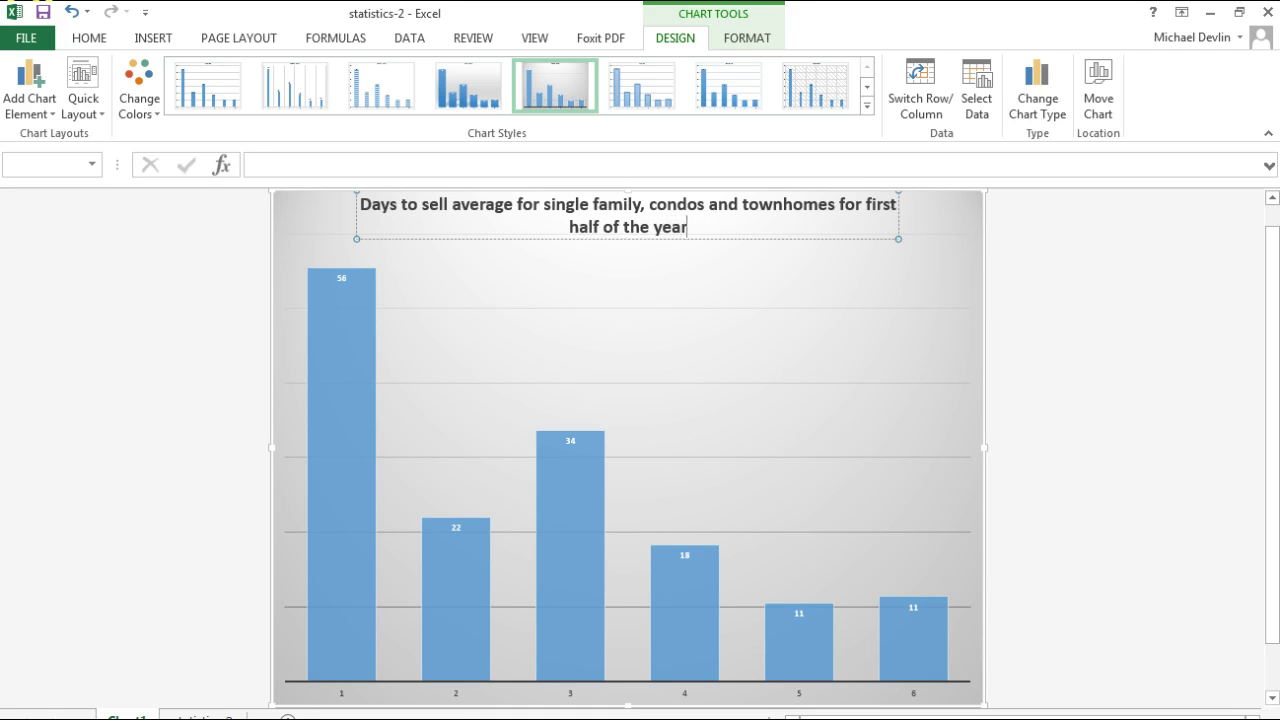
click(1154, 392)
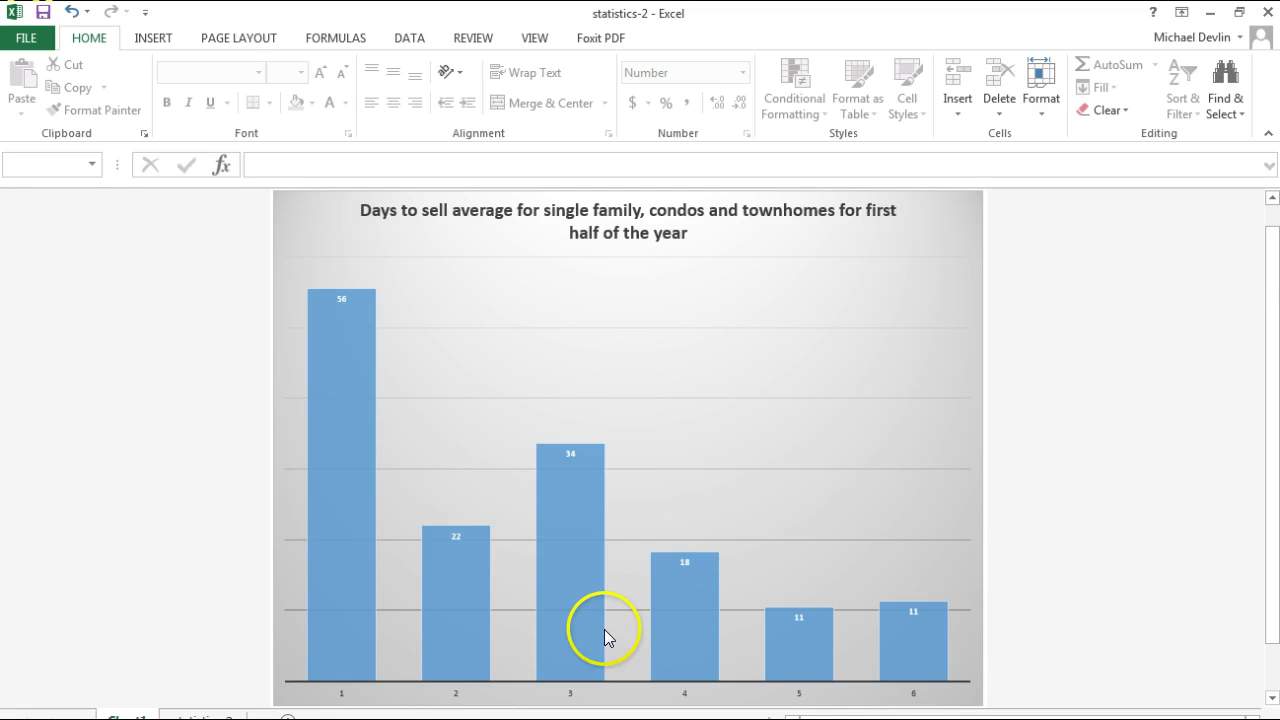
Step: Switch to Matrix in the browser and generate the Sale Price to List Price Ratio statistic for the past 5 years by month
click(1216, 17)
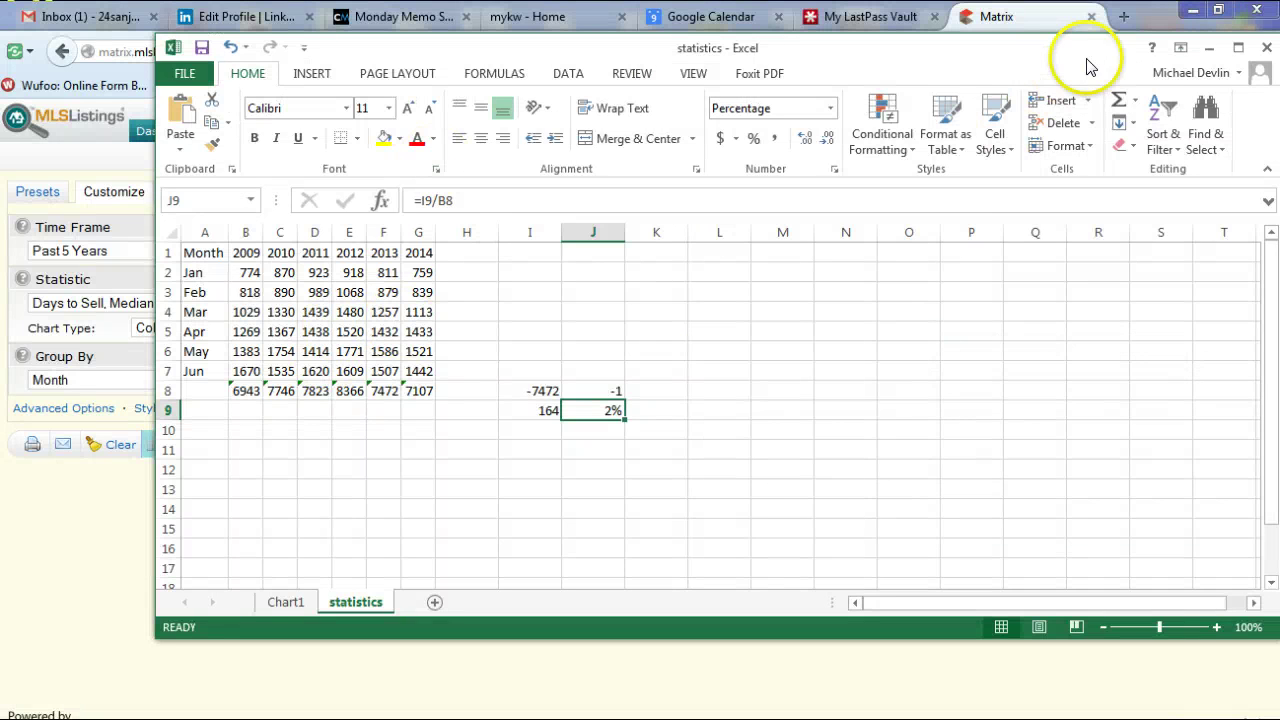
click(1209, 47)
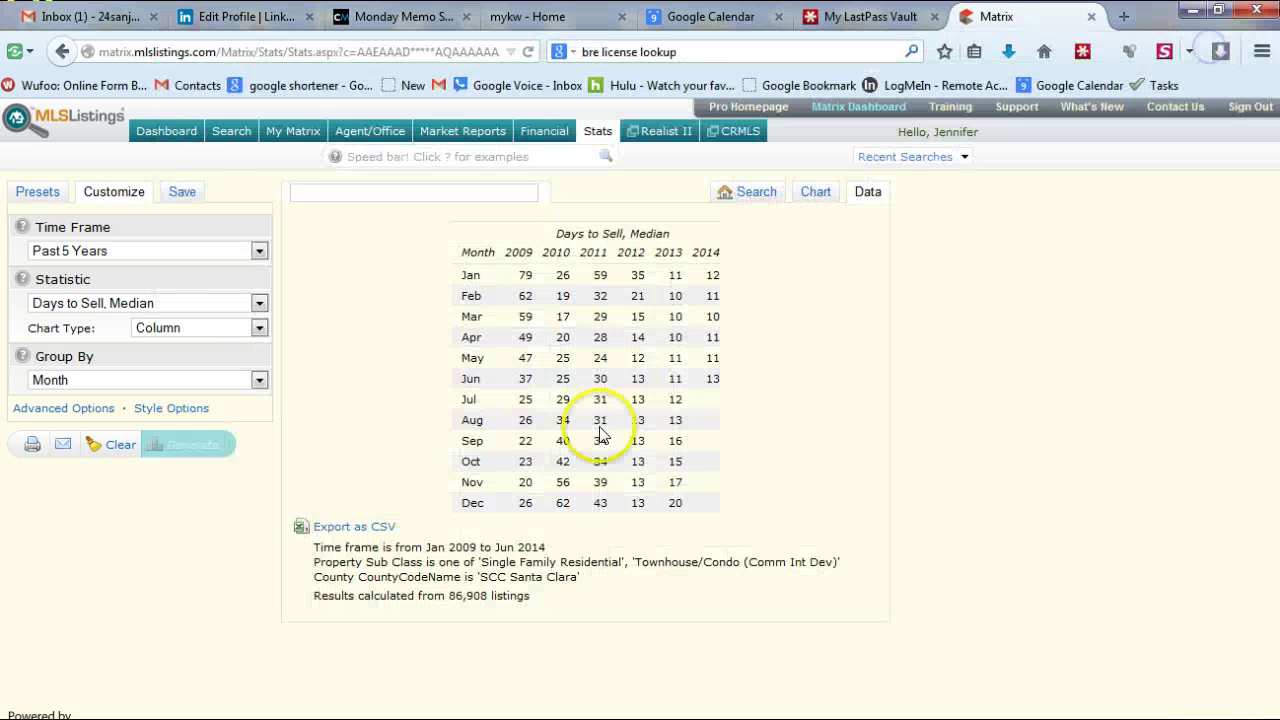
click(150, 303)
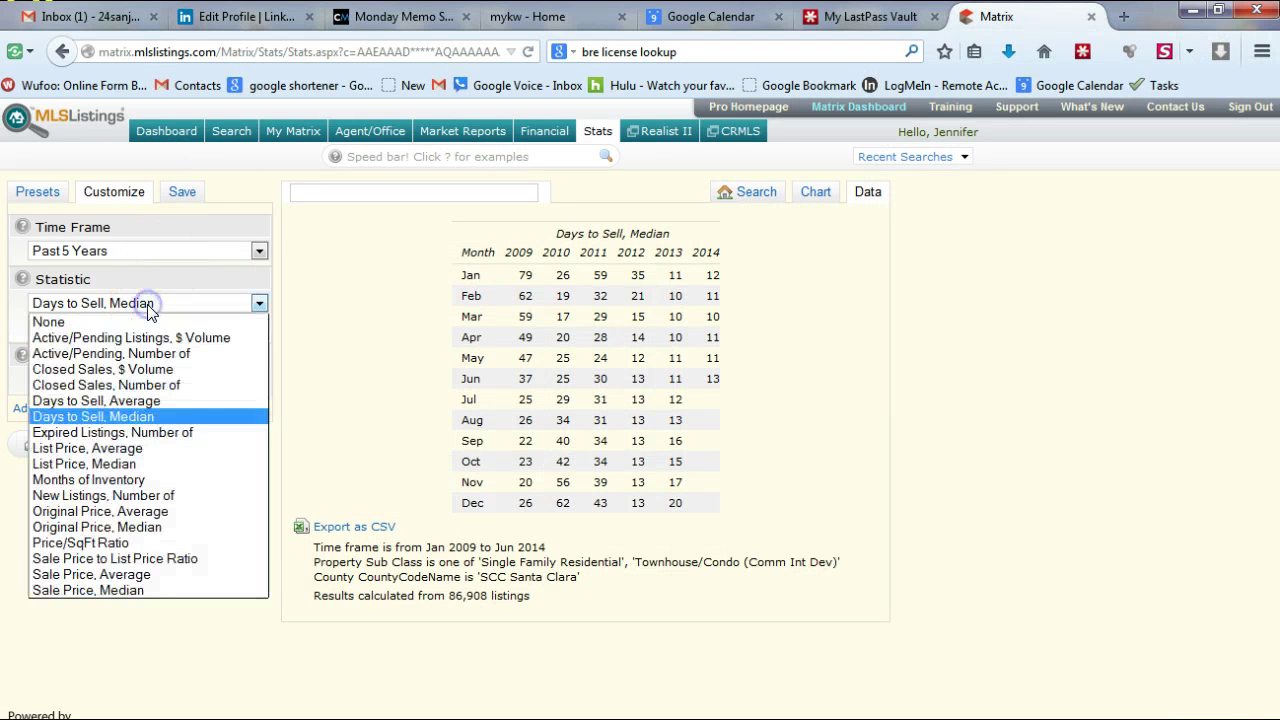
click(131, 560)
click(195, 446)
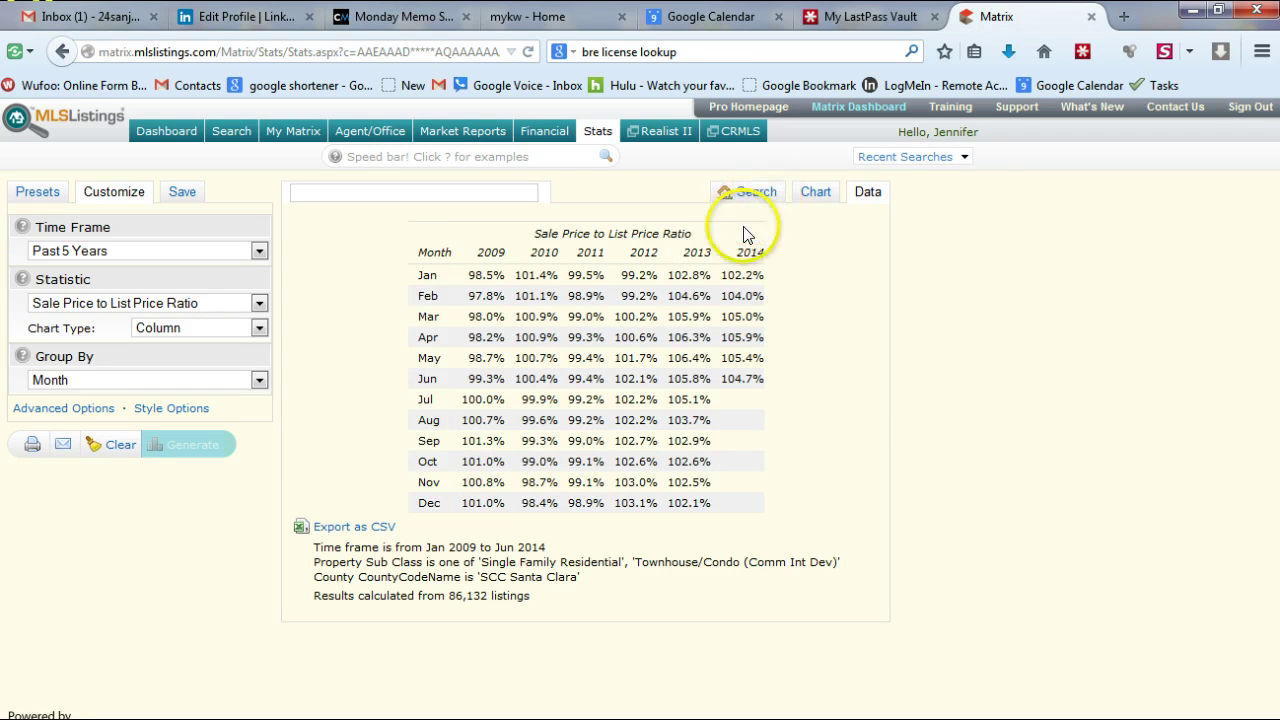
Step: Export the ratio table as CSV into Excel and delete the July to December data, rows 8 to 14
click(338, 529)
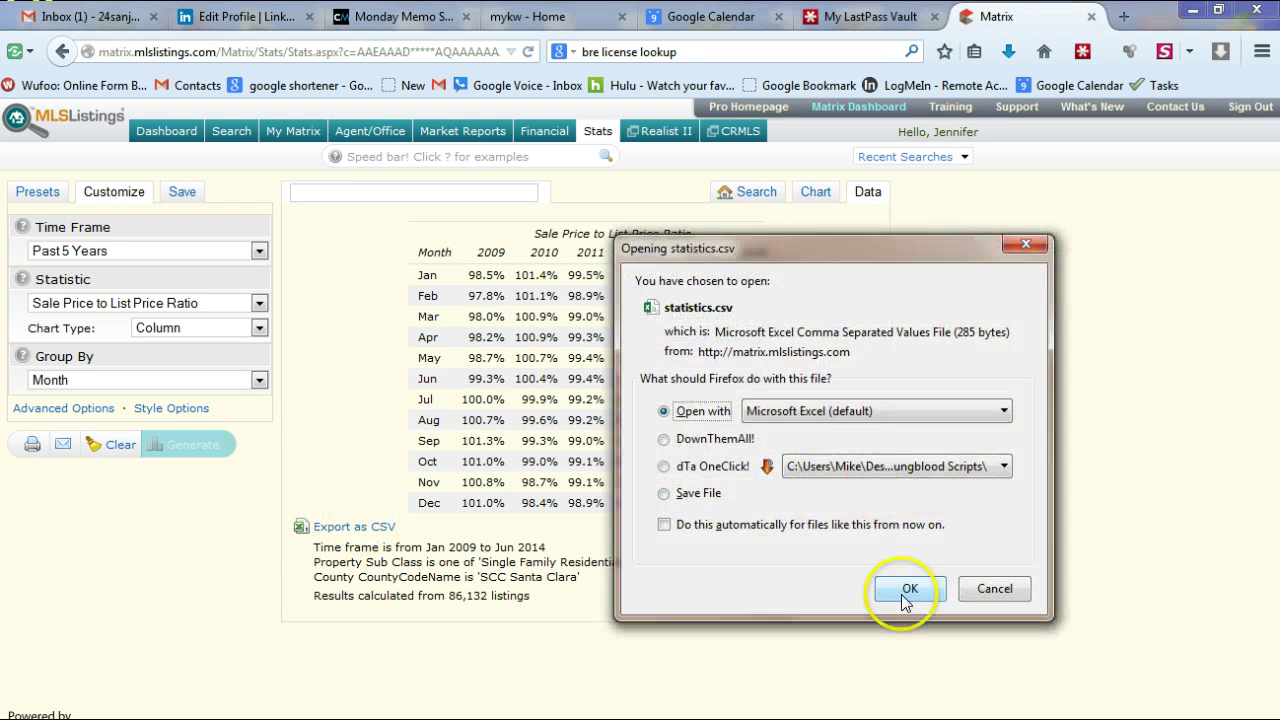
click(905, 590)
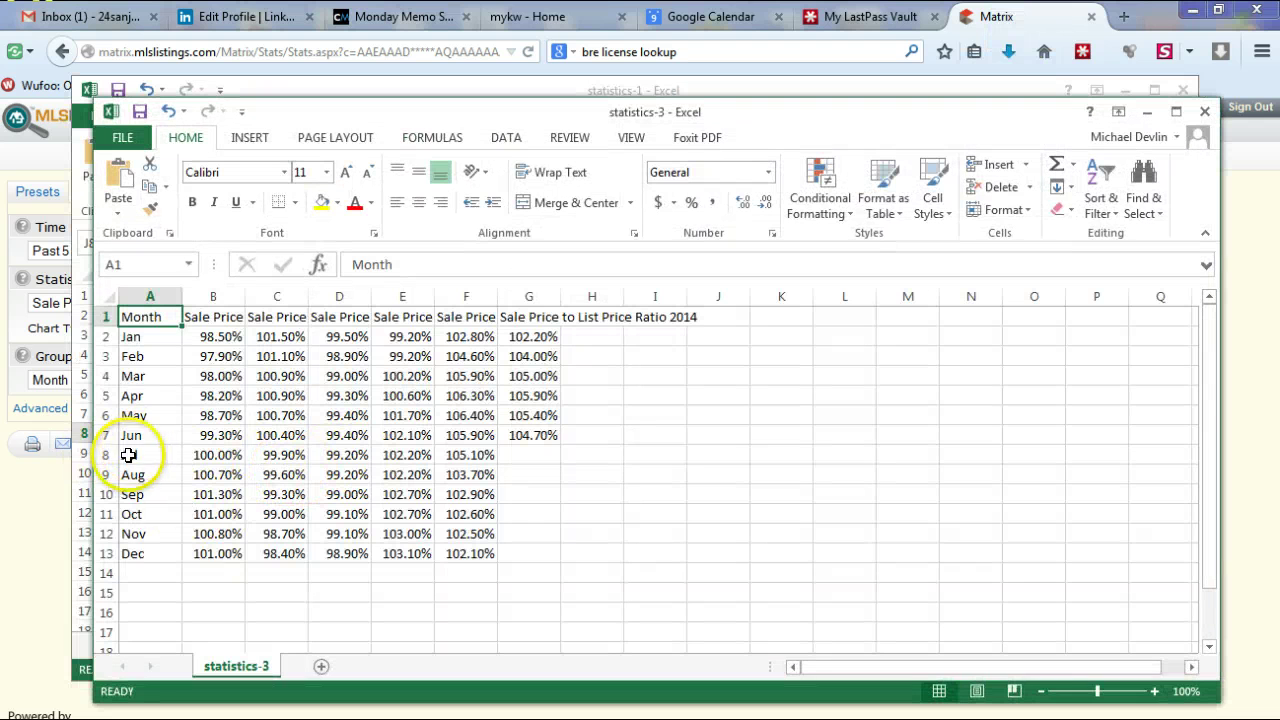
drag(100, 455, 108, 572)
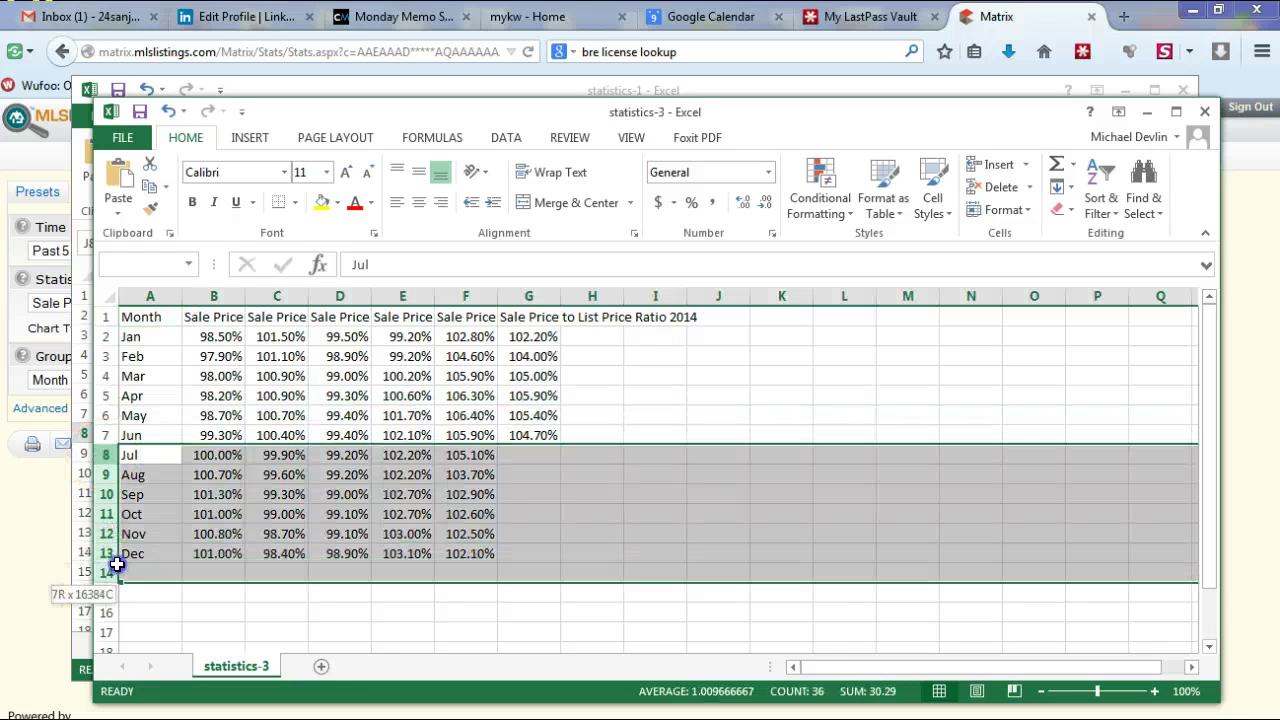
right_click(555, 483)
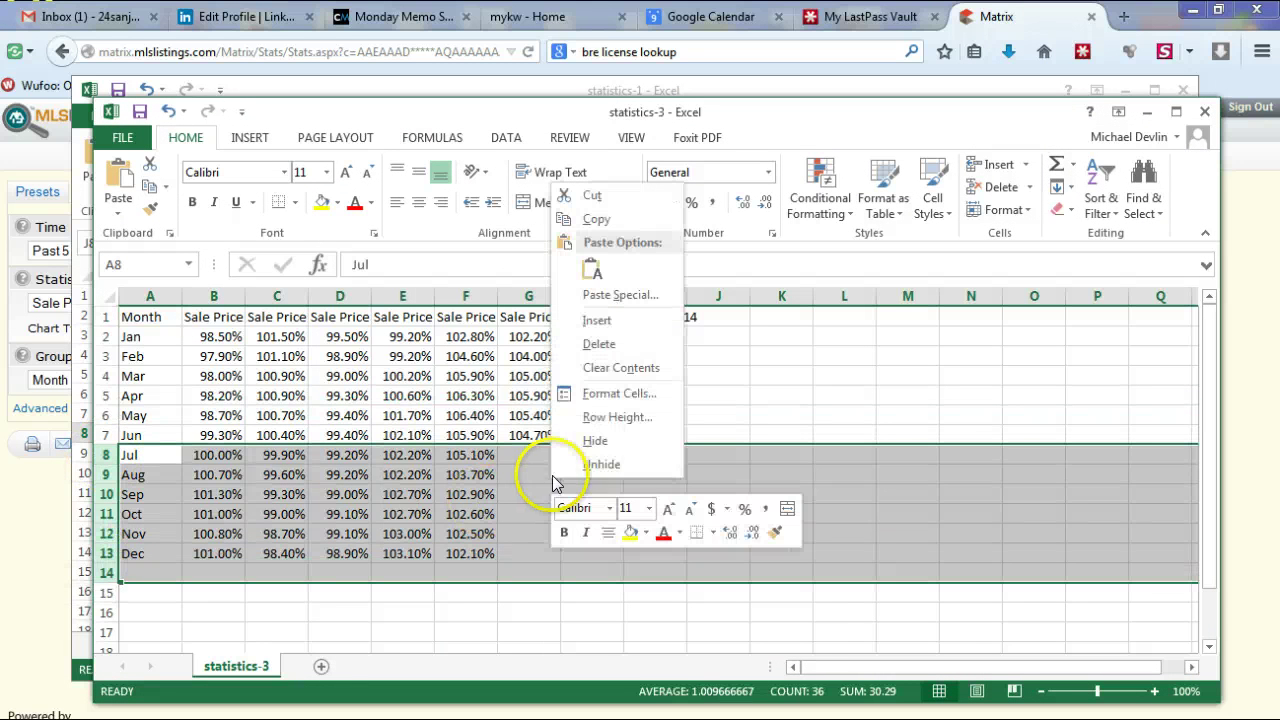
click(622, 343)
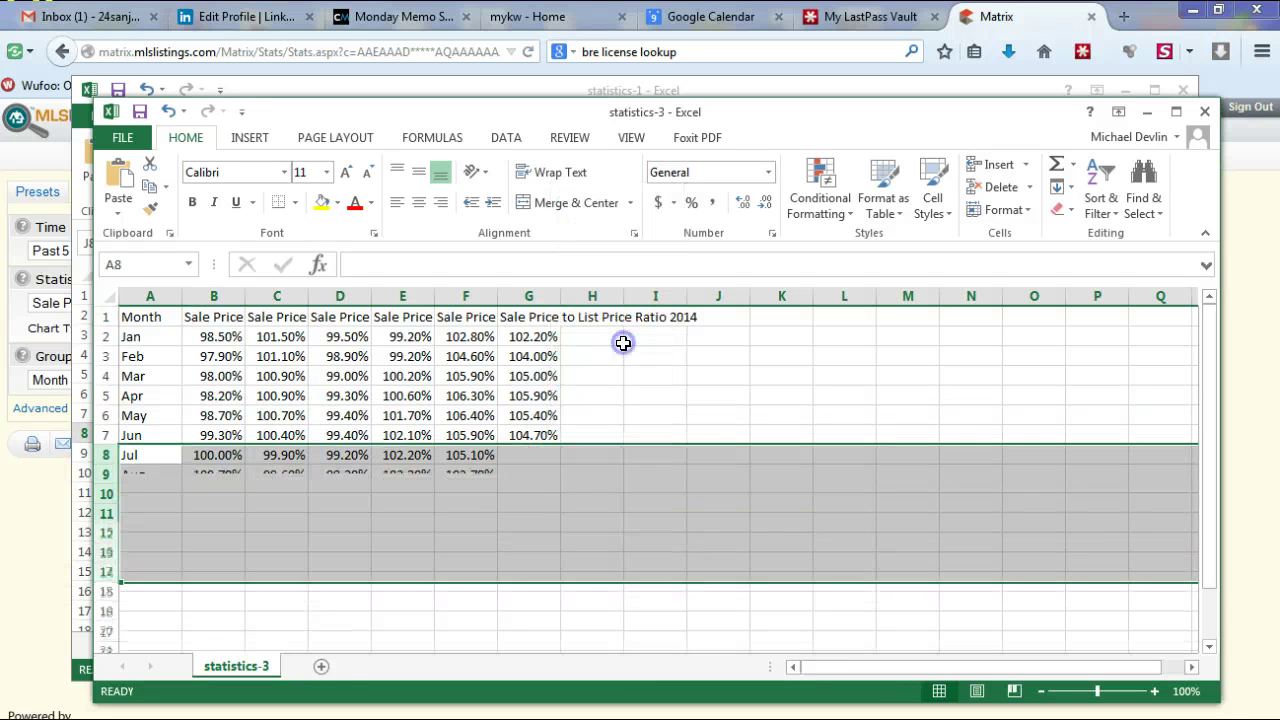
Step: Average the January to June sale-to-list price ratios for each year in B8:G8
click(206, 455)
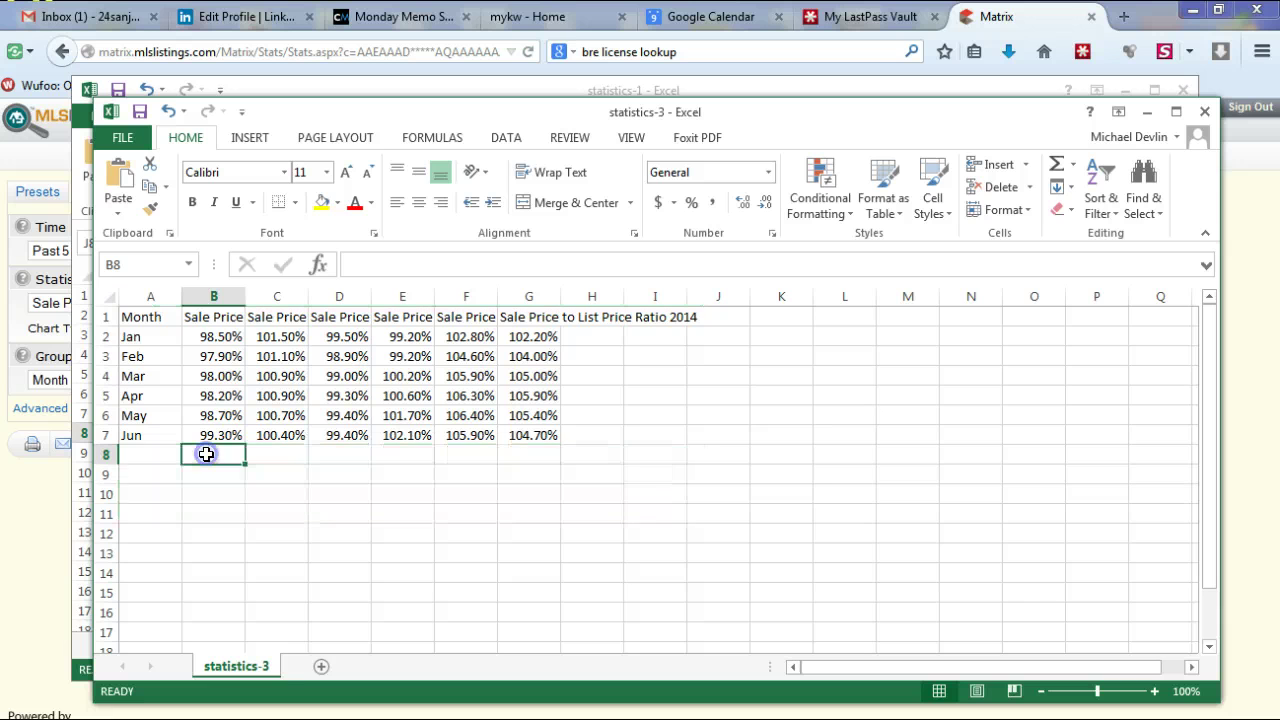
click(1072, 165)
click(1097, 213)
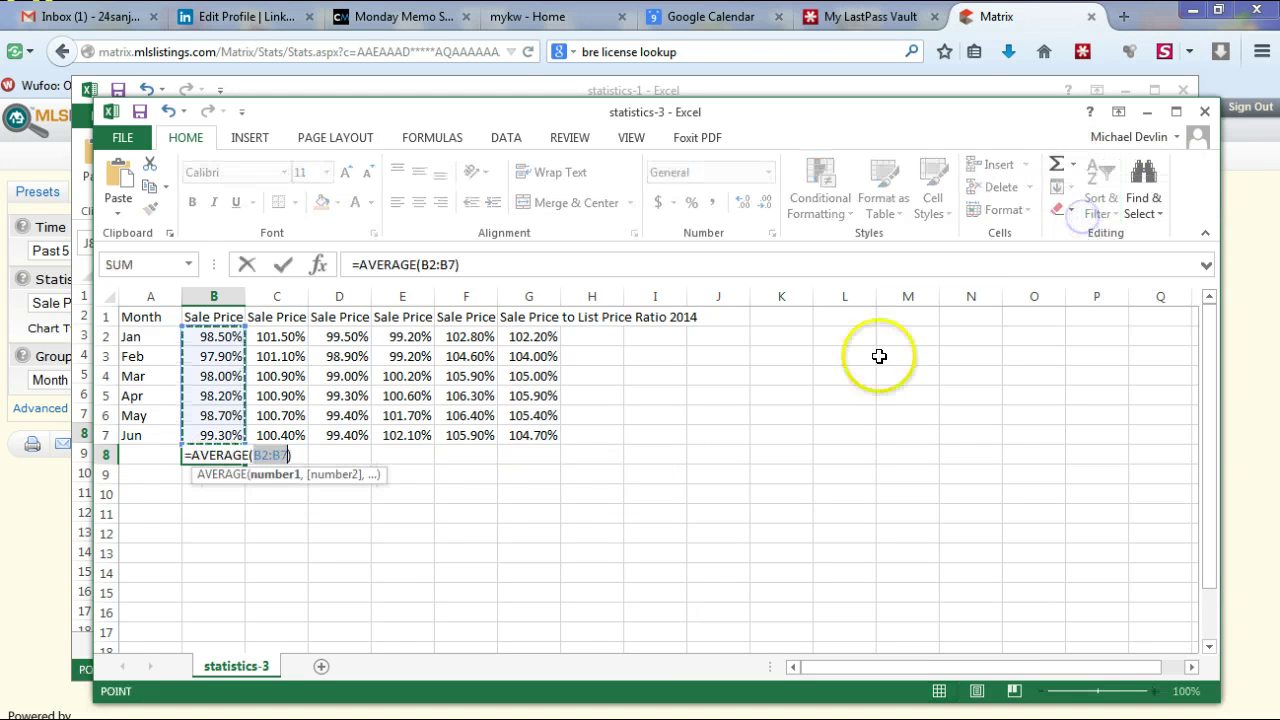
key(Return)
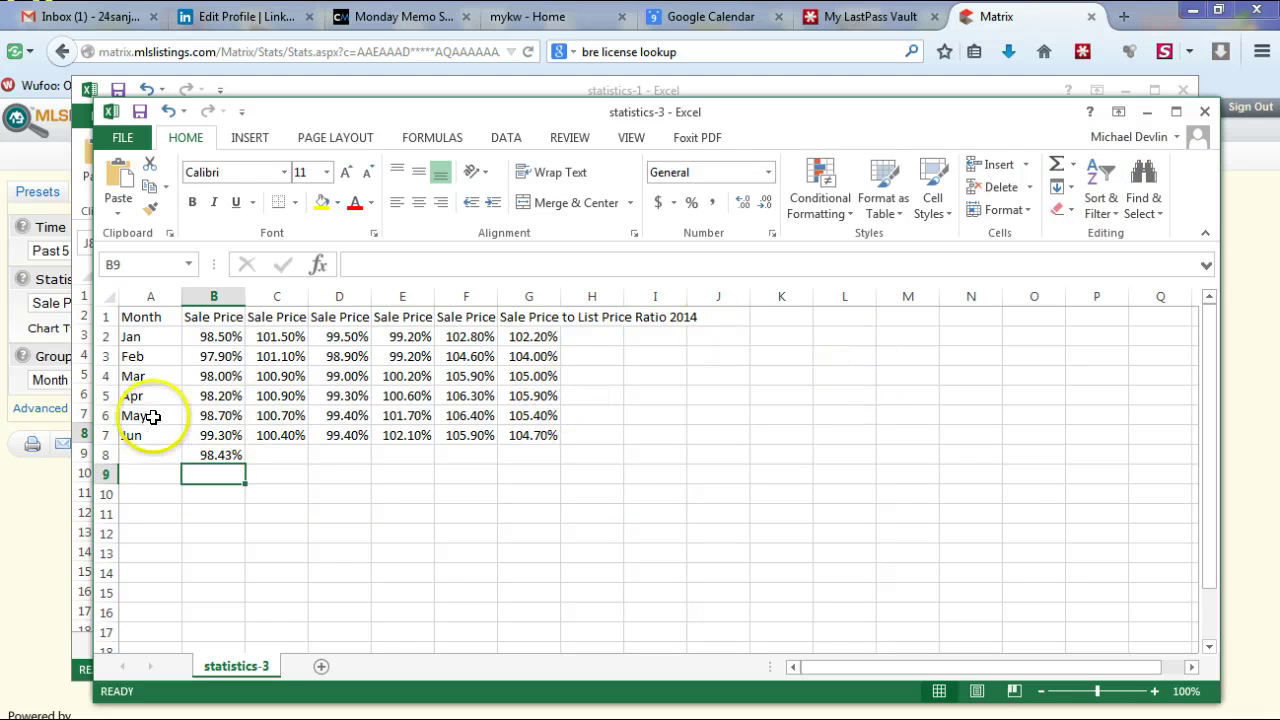
click(216, 458)
drag(246, 466, 555, 457)
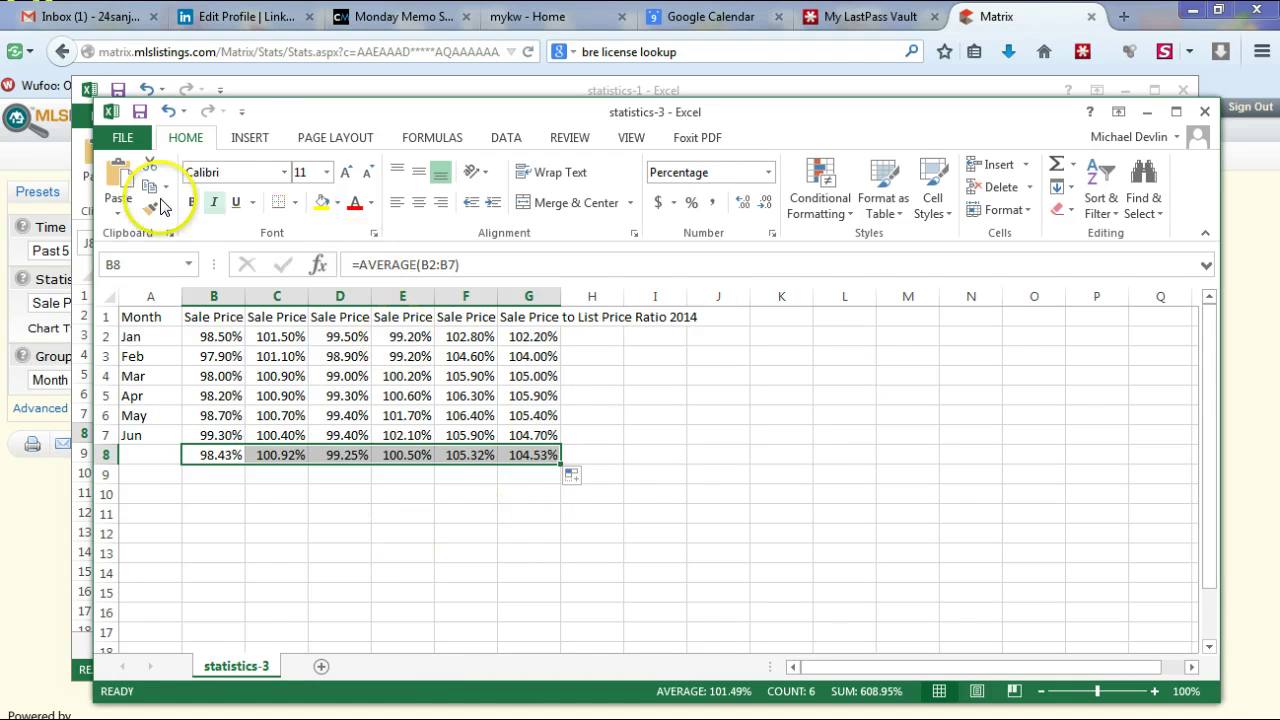
Step: Insert a clustered column chart of the ratio averages in B8:G8 and apply the grey gradient style with data labels
click(253, 138)
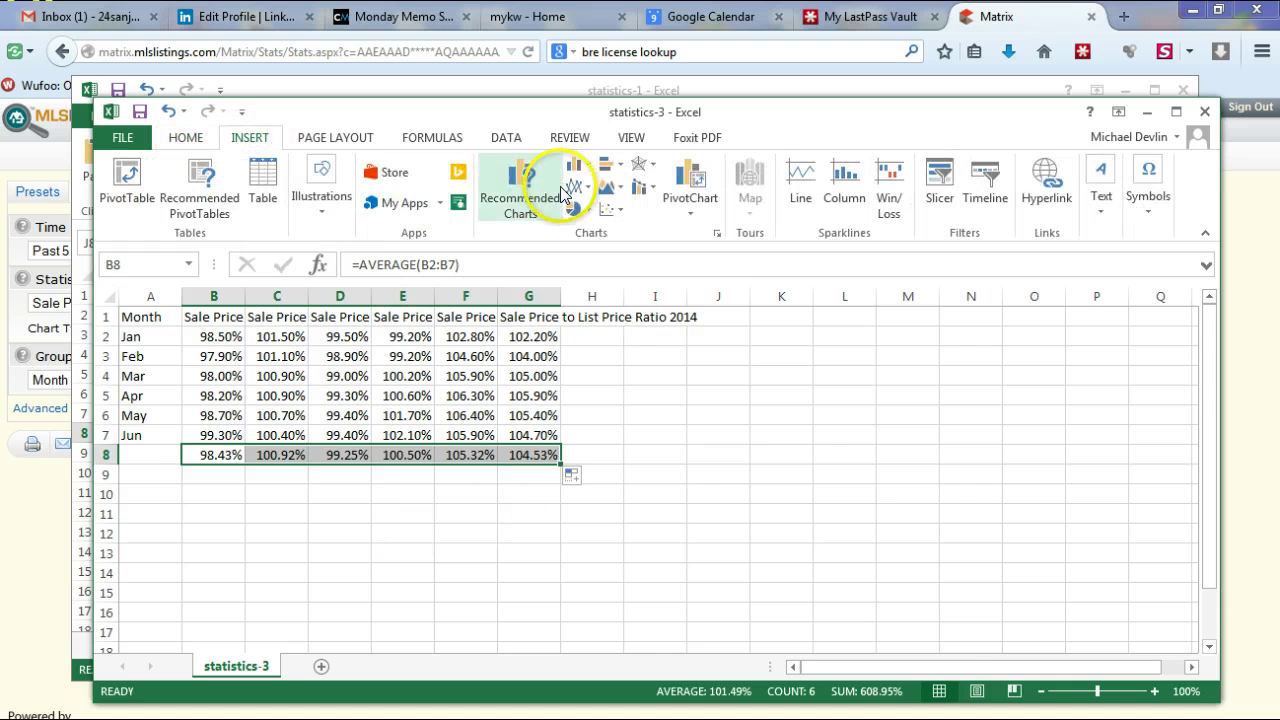
click(520, 178)
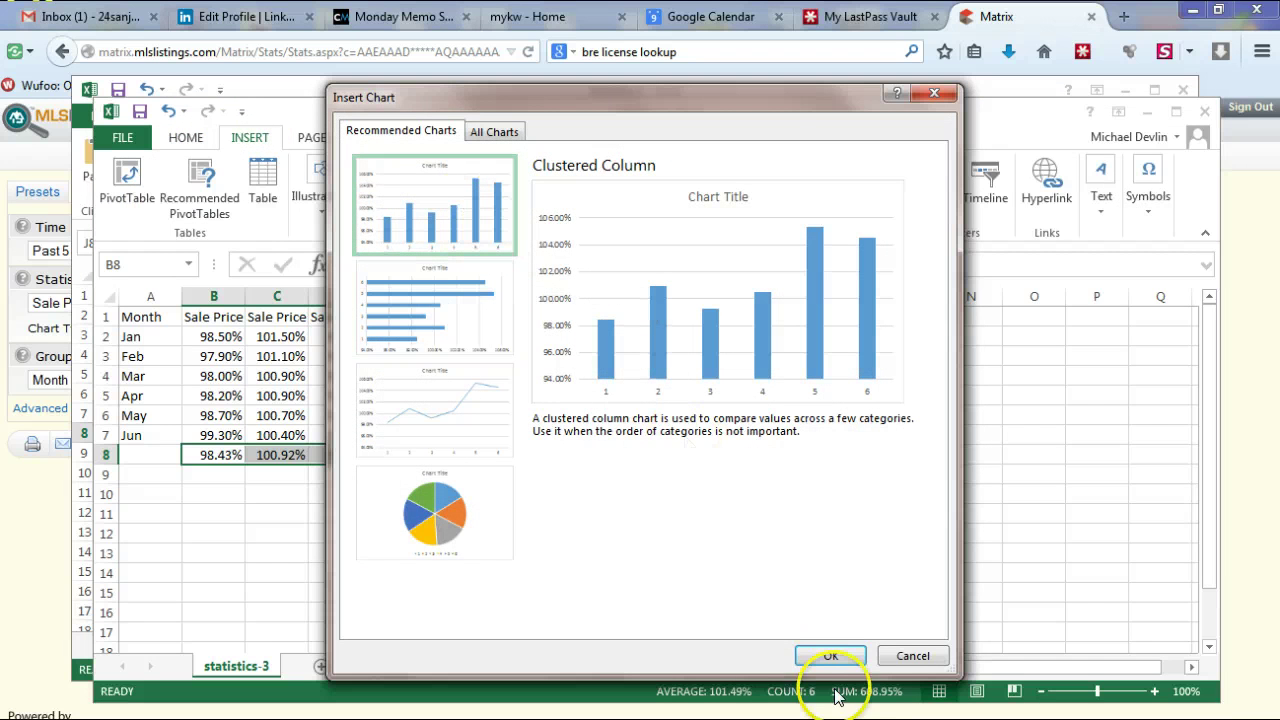
click(830, 655)
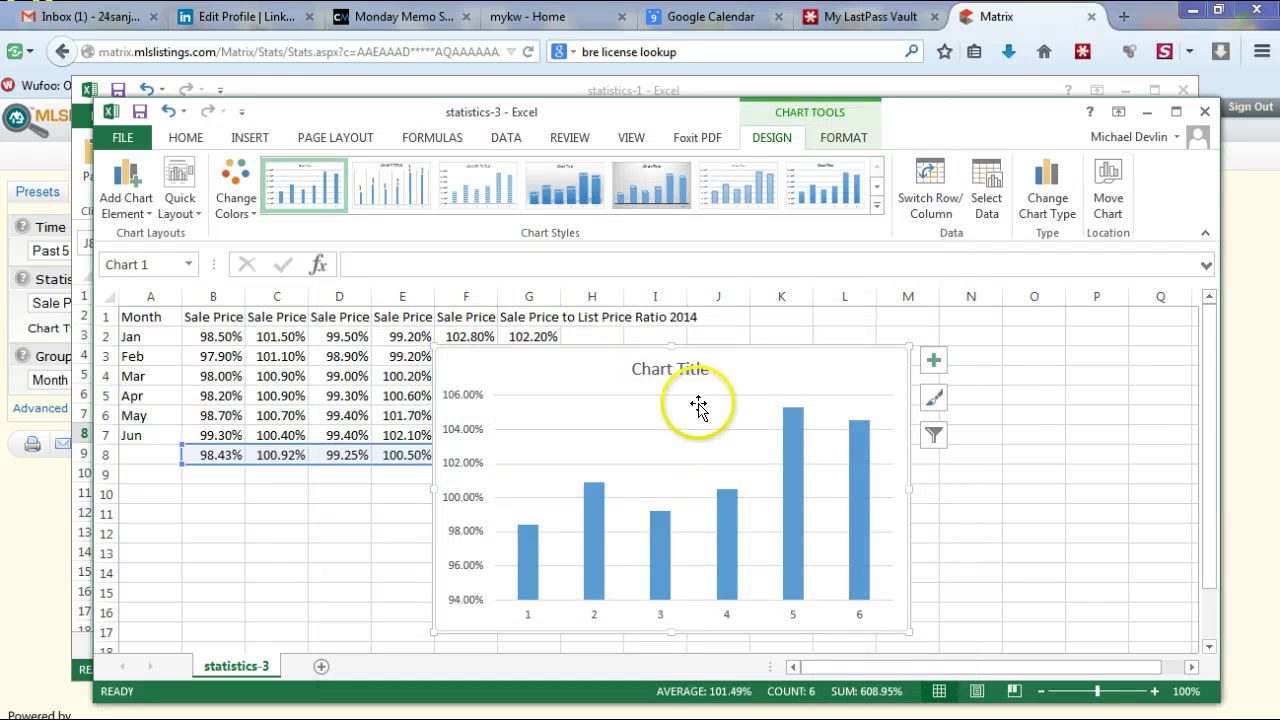
click(651, 180)
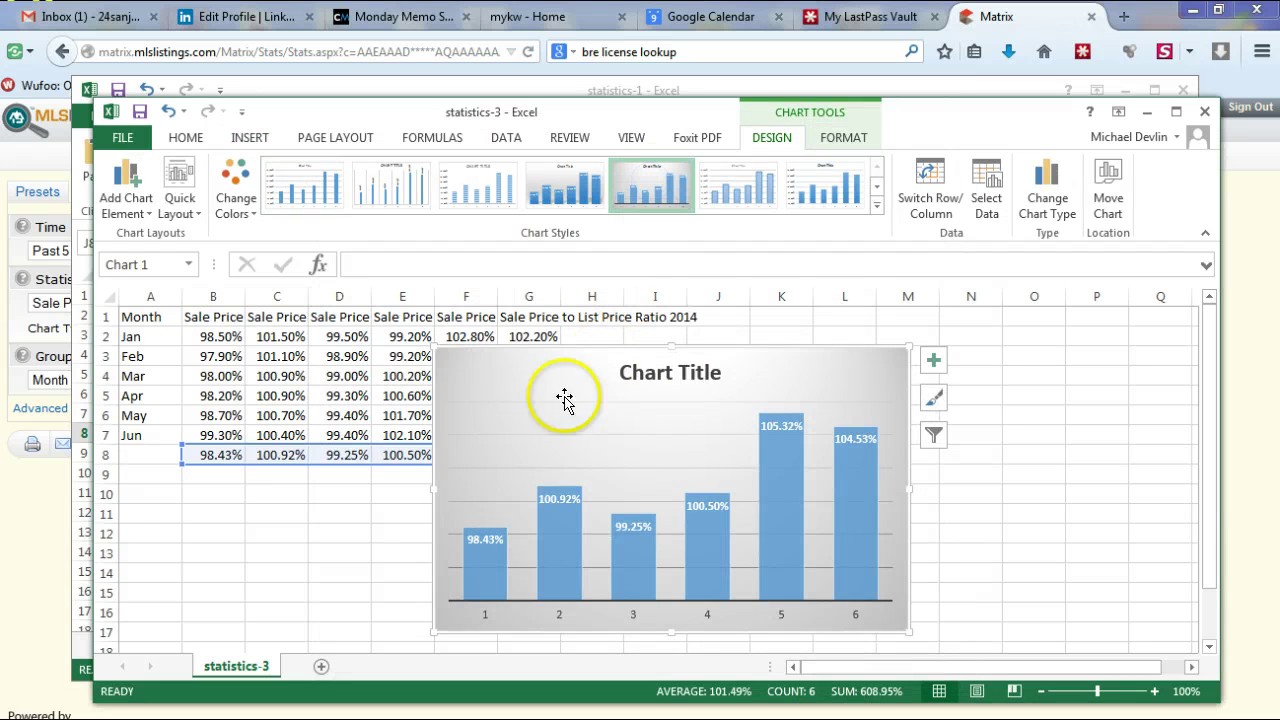
Step: Move the price ratio chart to a new sheet named Chart1
right_click(620, 346)
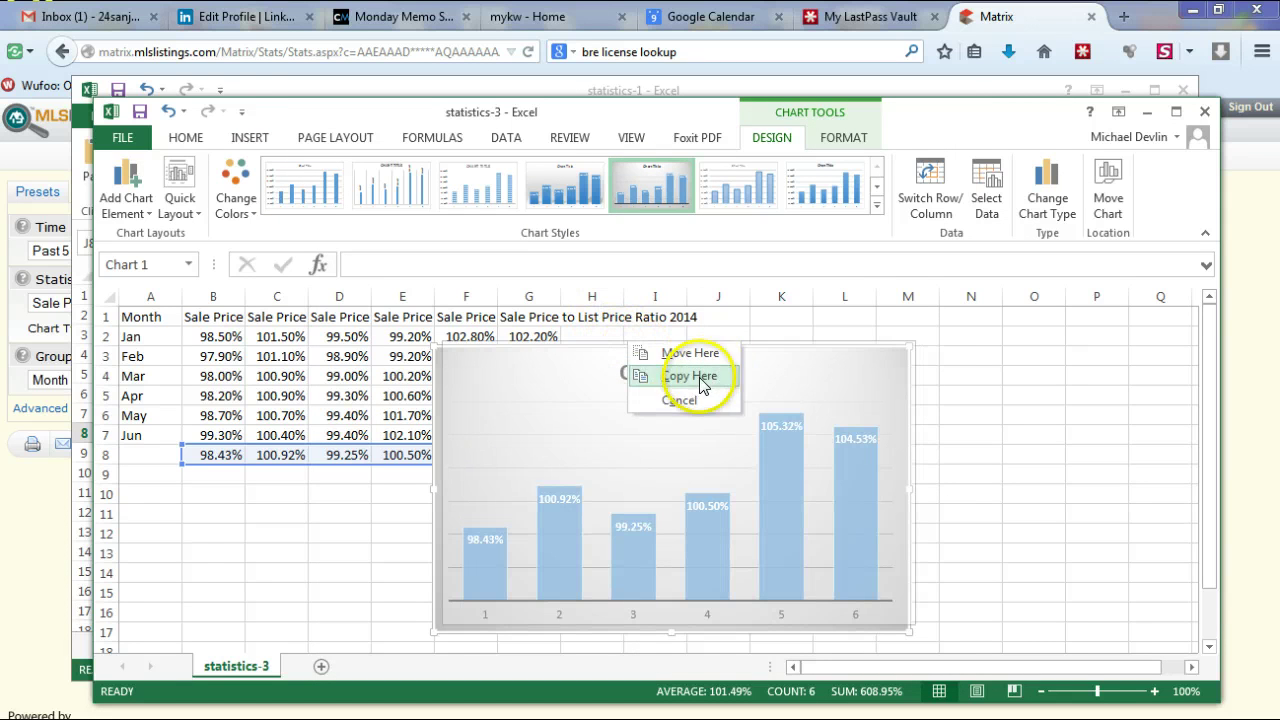
click(683, 366)
right_click(785, 346)
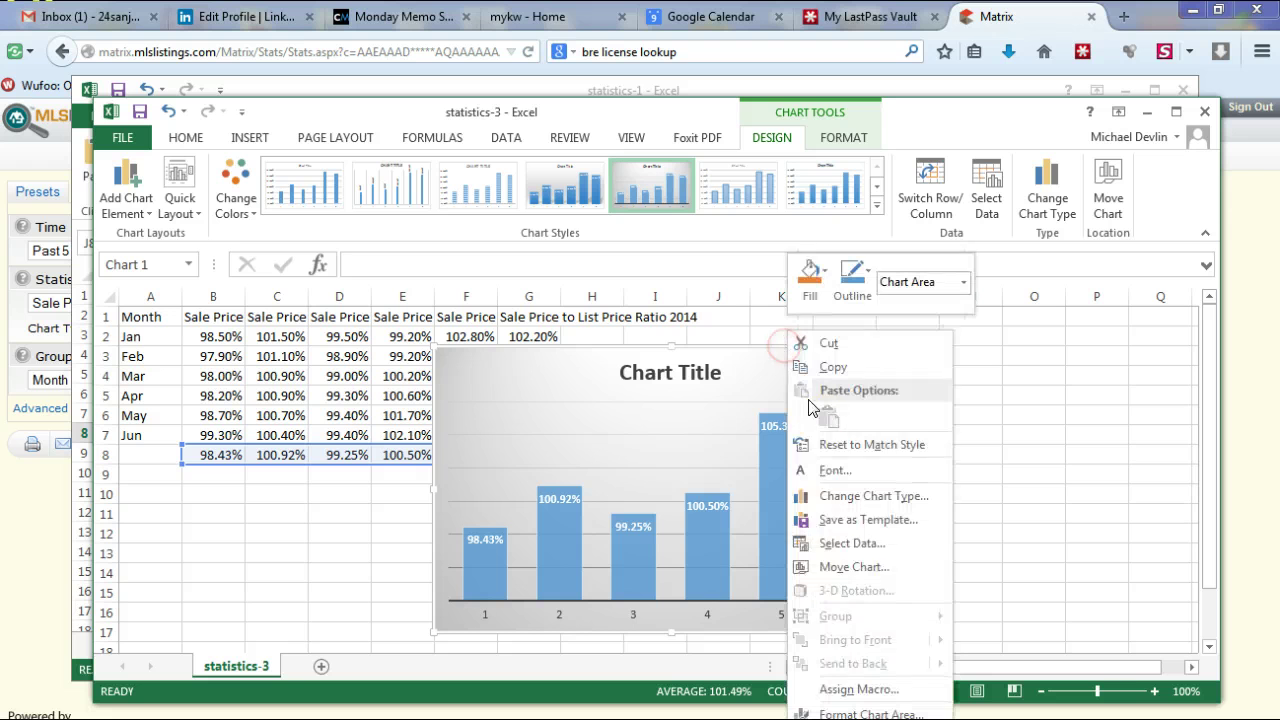
click(830, 568)
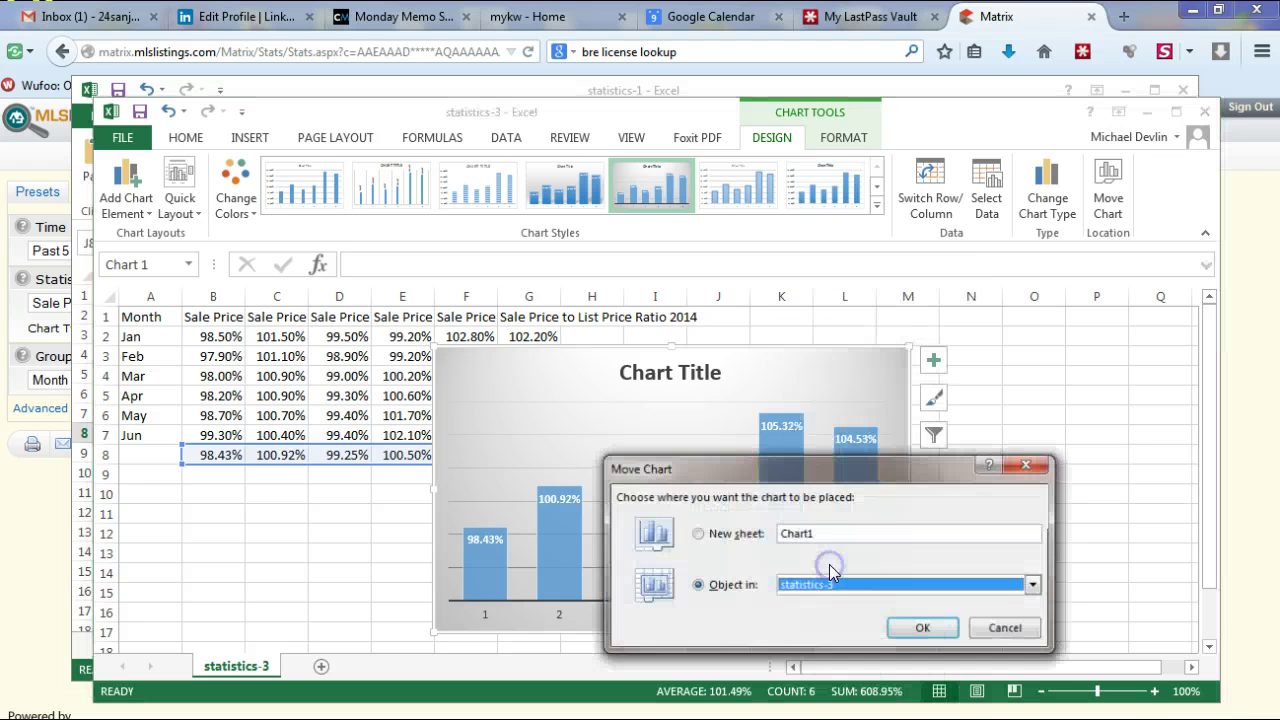
click(722, 533)
click(926, 630)
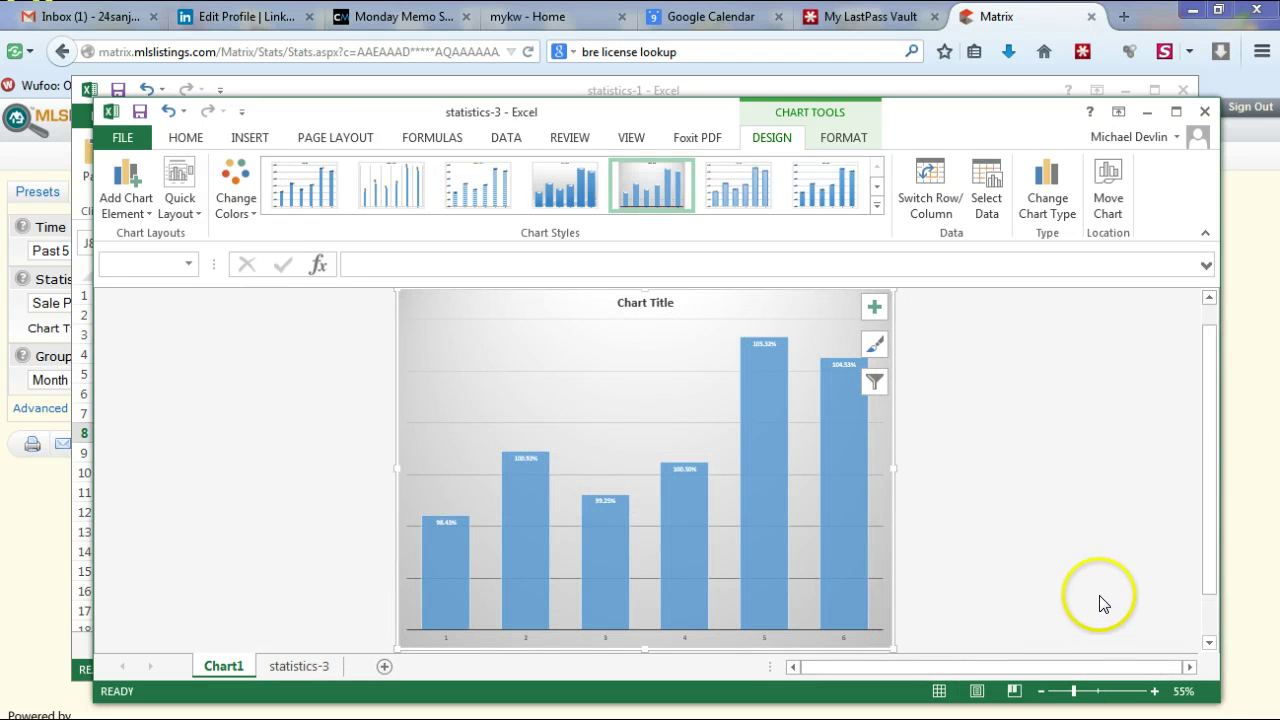
Step: Title the chart "Average list price to sales price ratio for single family homes, condos and townhomes for first half of the year for Santa Clara County"
click(643, 302)
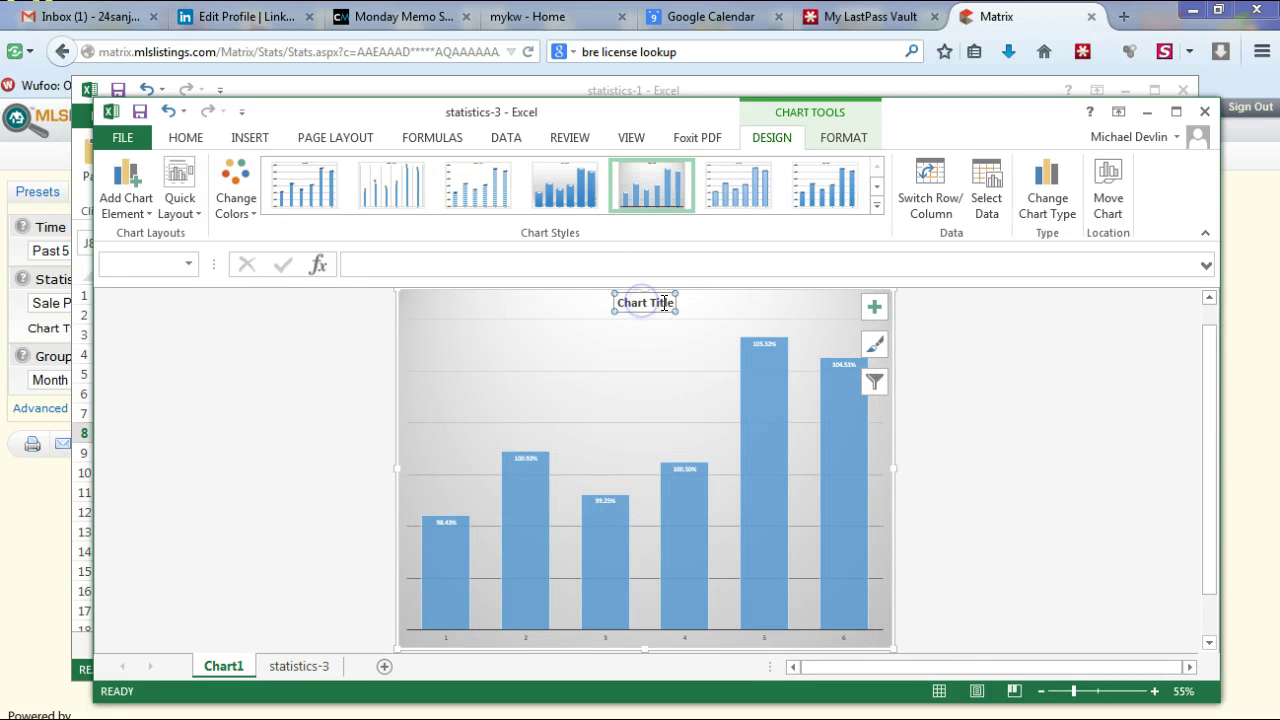
click(651, 312)
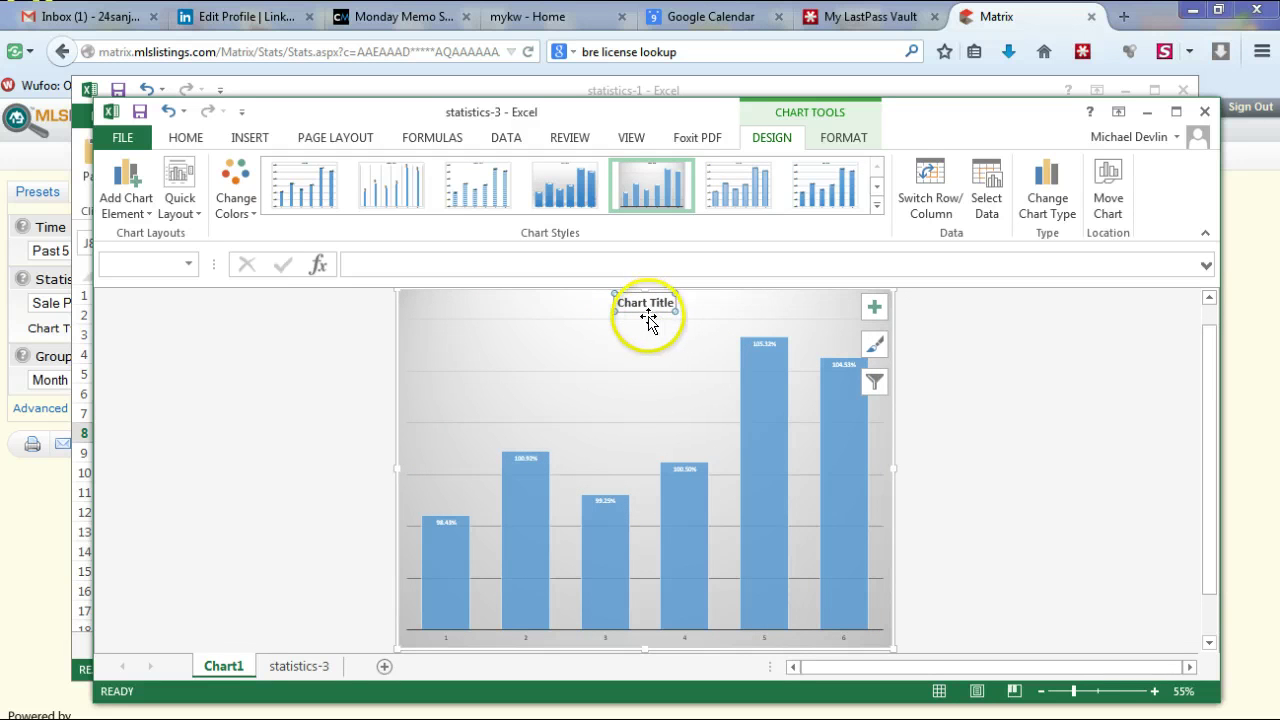
click(626, 304)
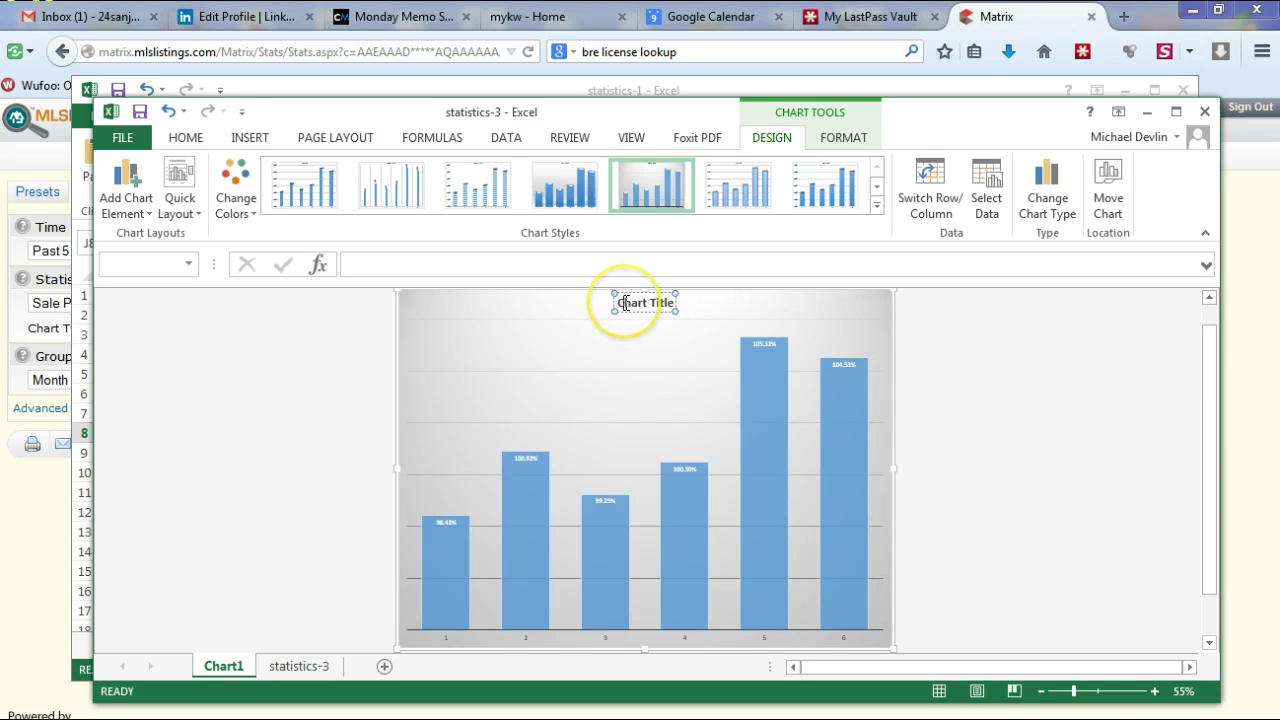
drag(626, 304, 655, 300)
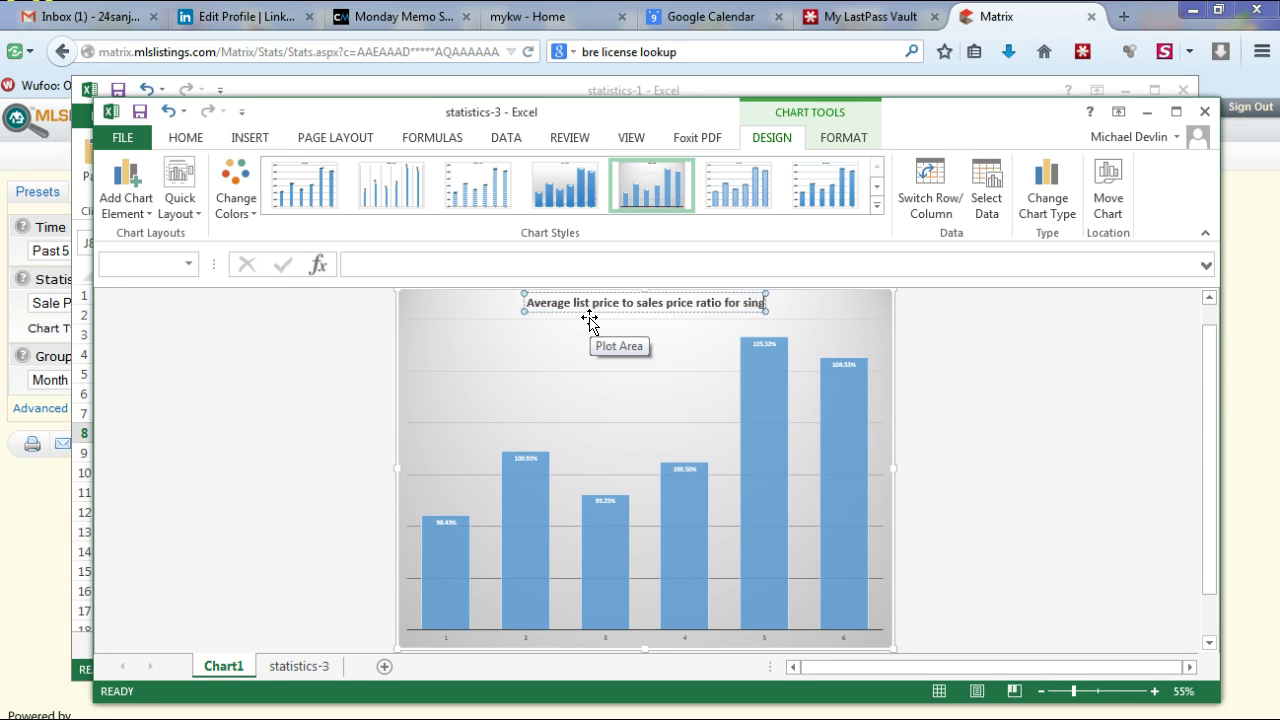
text(family hom)
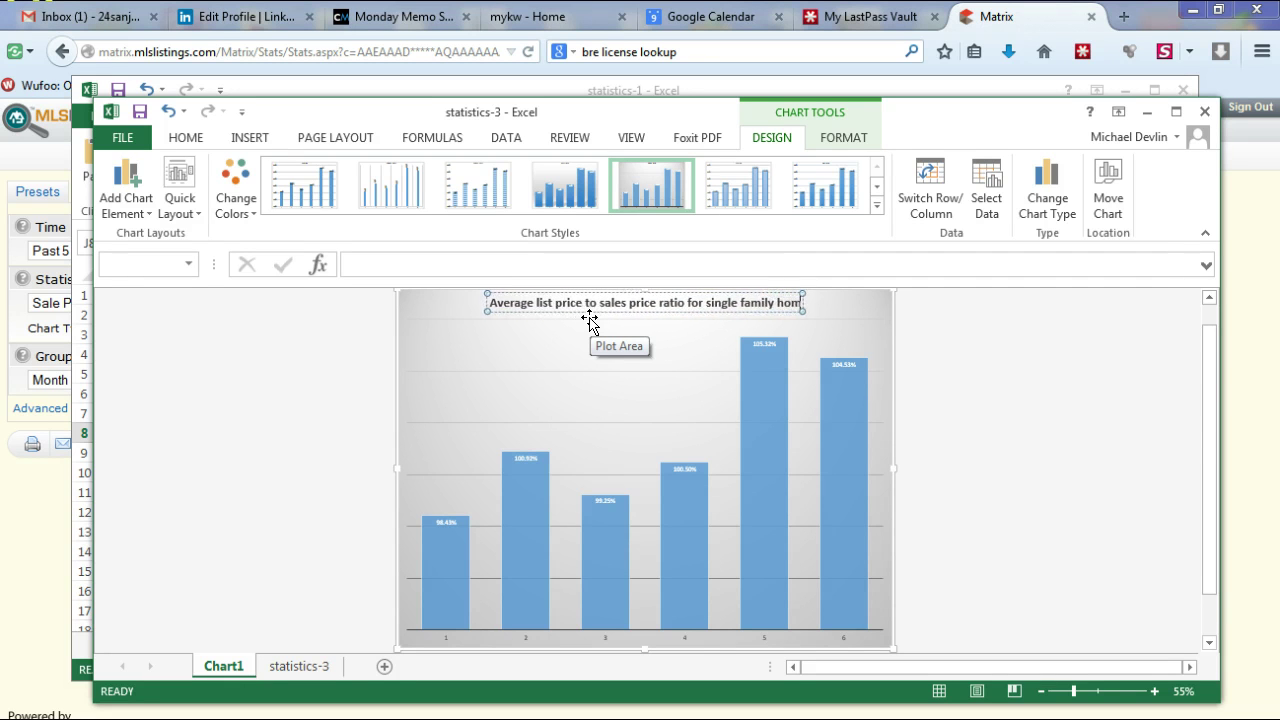
text(es, cond)
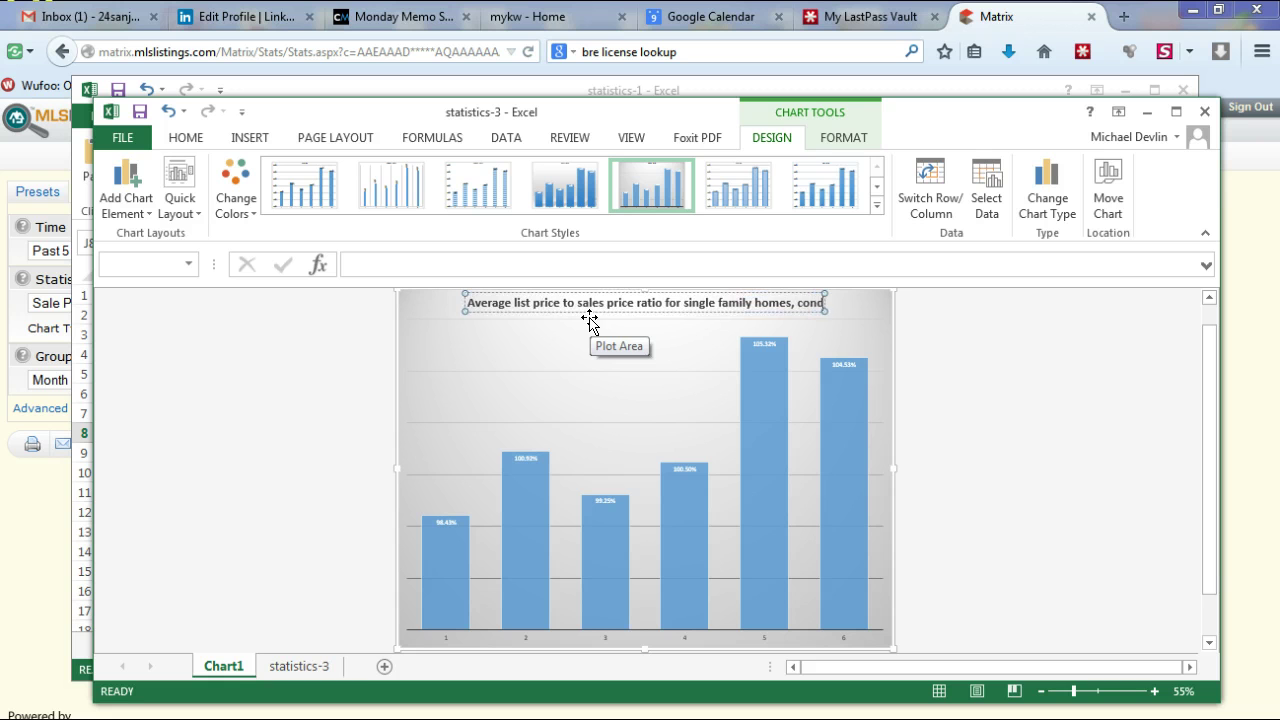
text(os and townhomes for first half of)
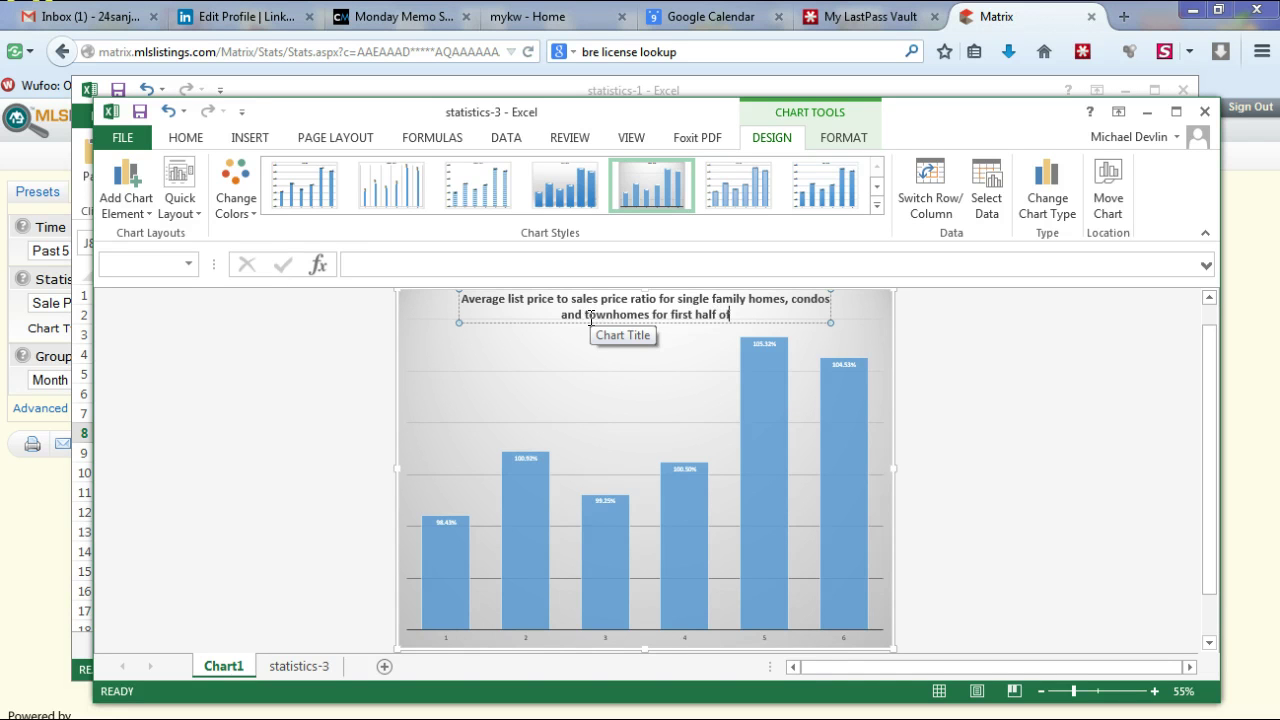
text(or )
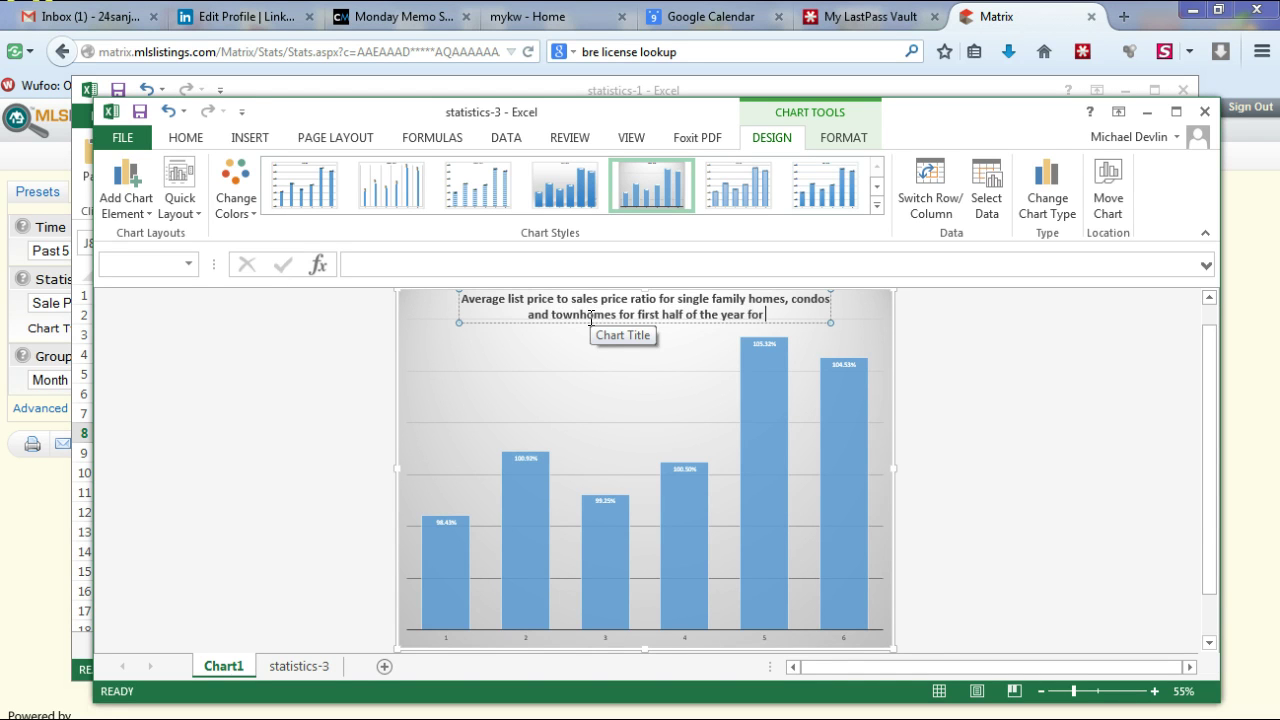
text(Santa Clara County)
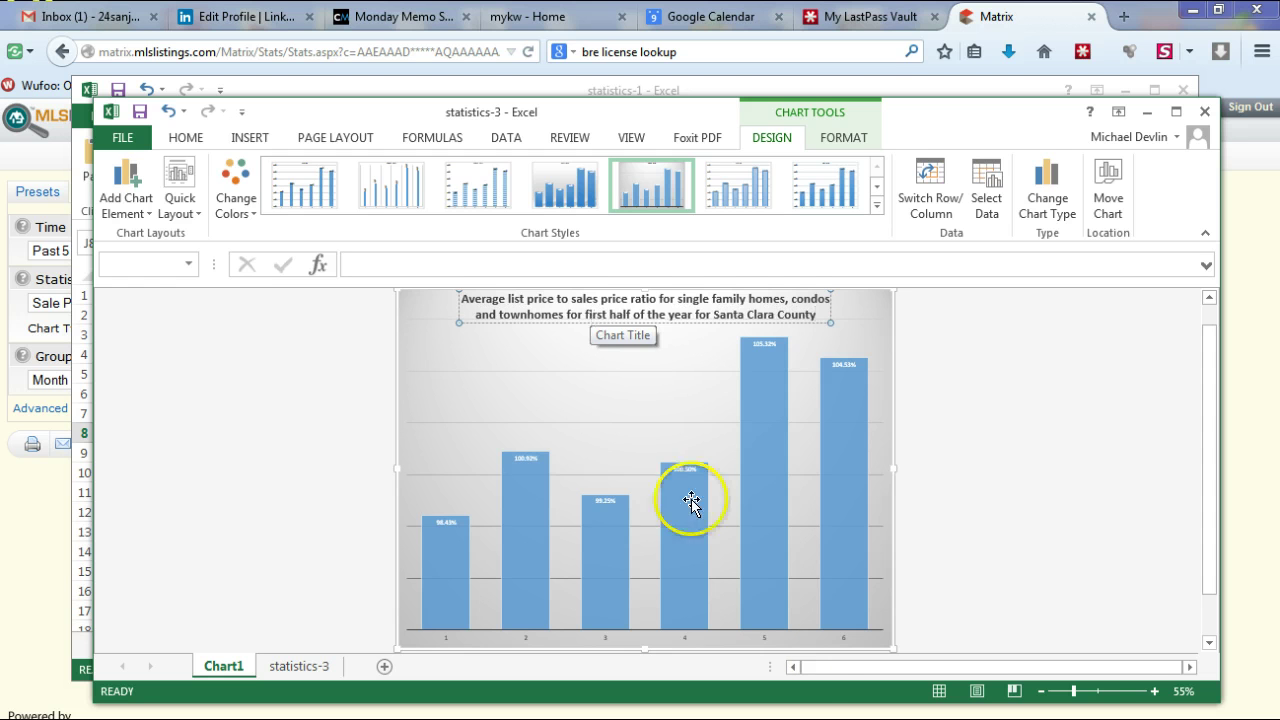
click(955, 518)
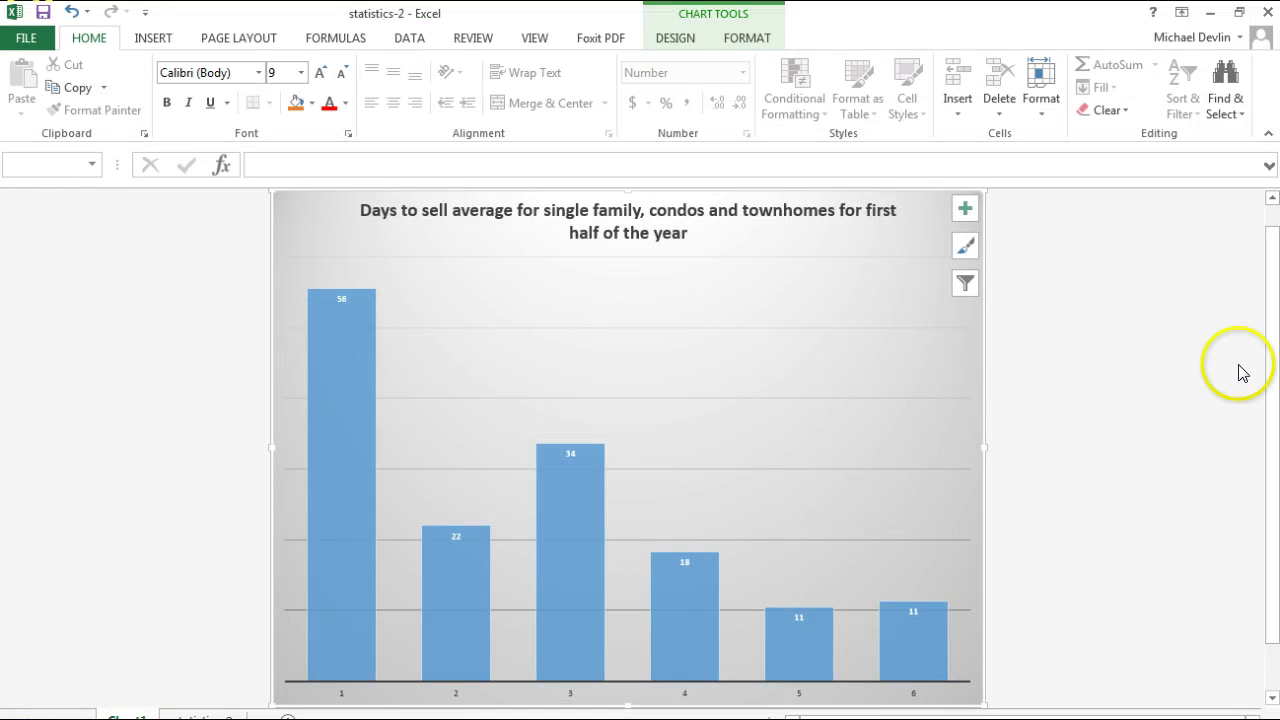
Step: Copy the whole days-to-sell chart from the chart sheet
drag(1278, 260, 1278, 257)
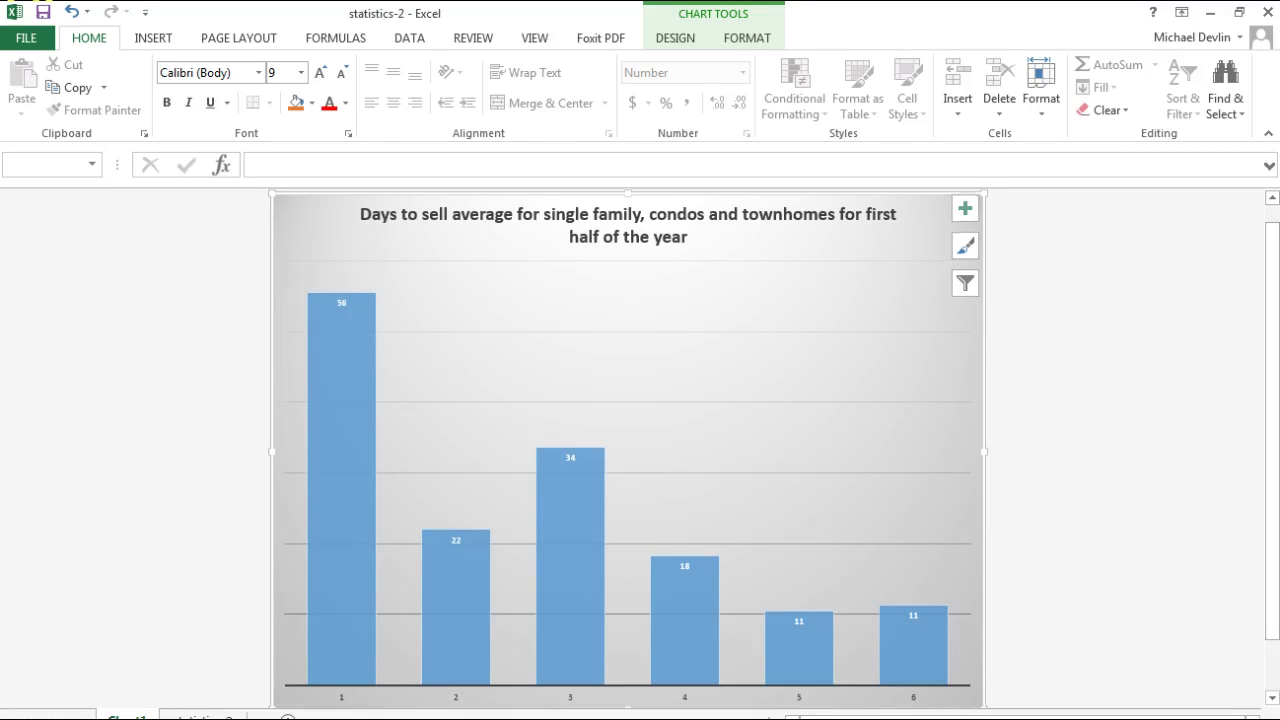
drag(1268, 266, 1274, 242)
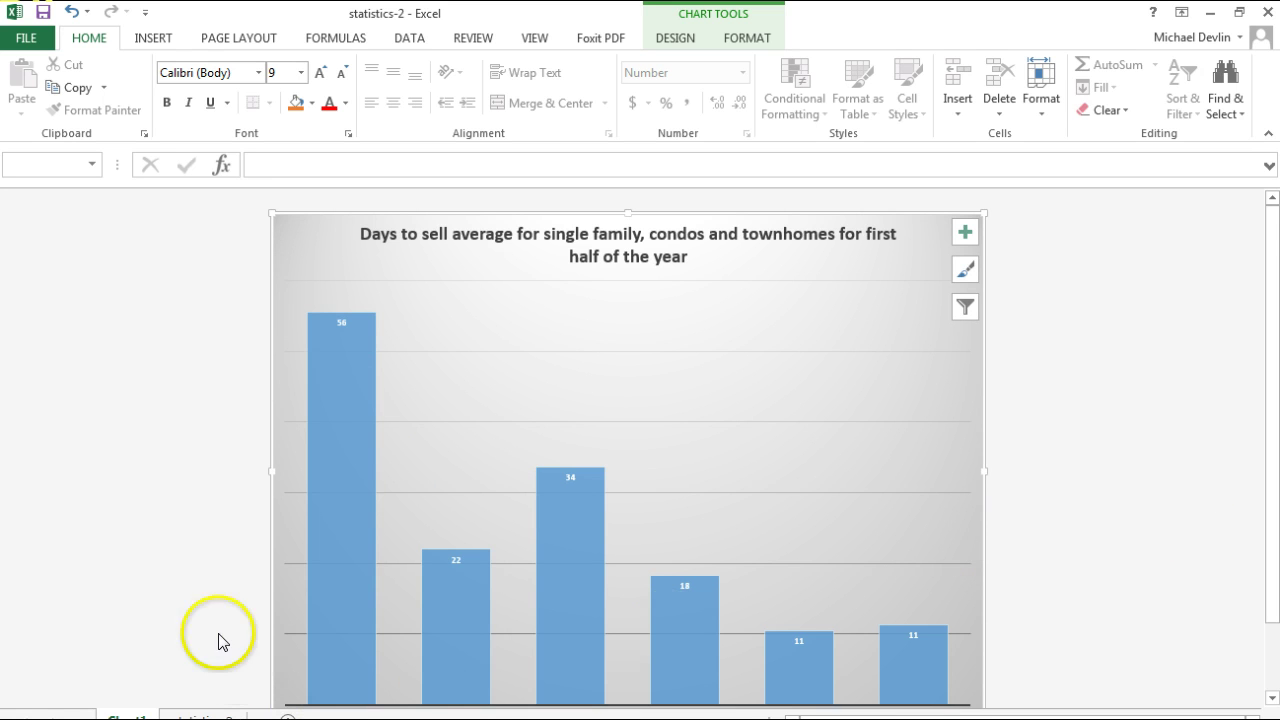
click(271, 413)
click(274, 413)
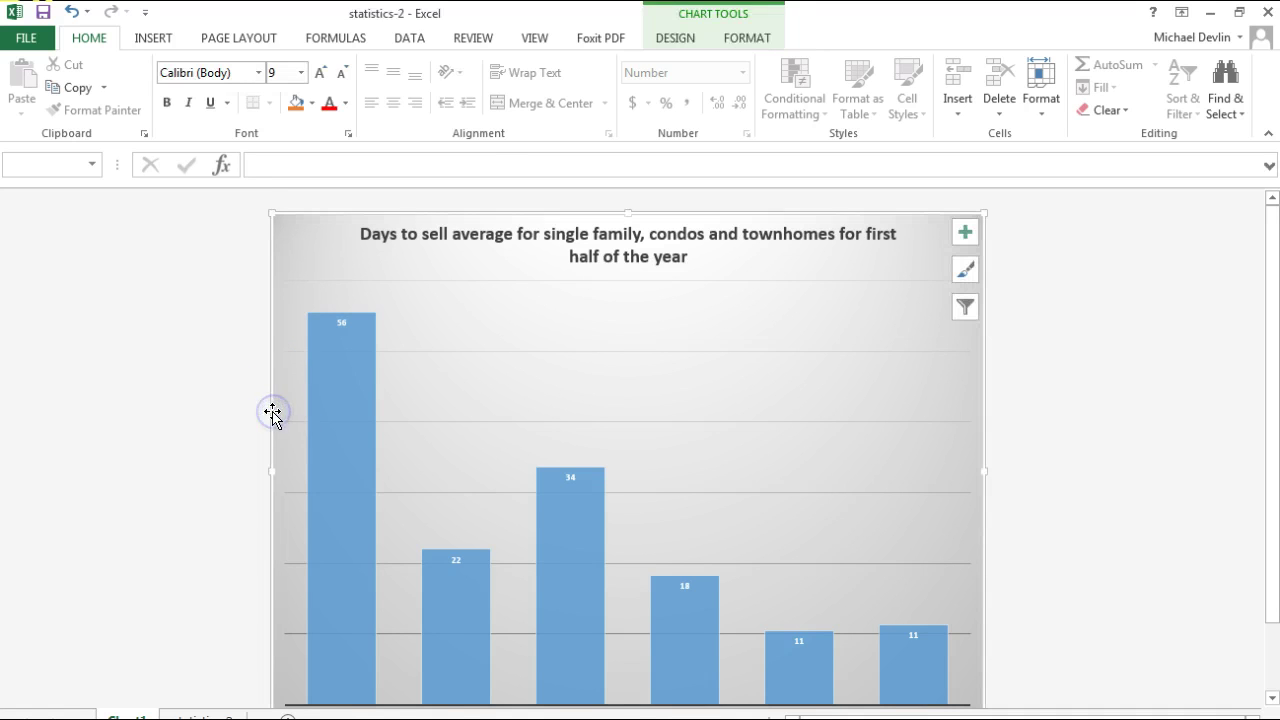
right_click(272, 413)
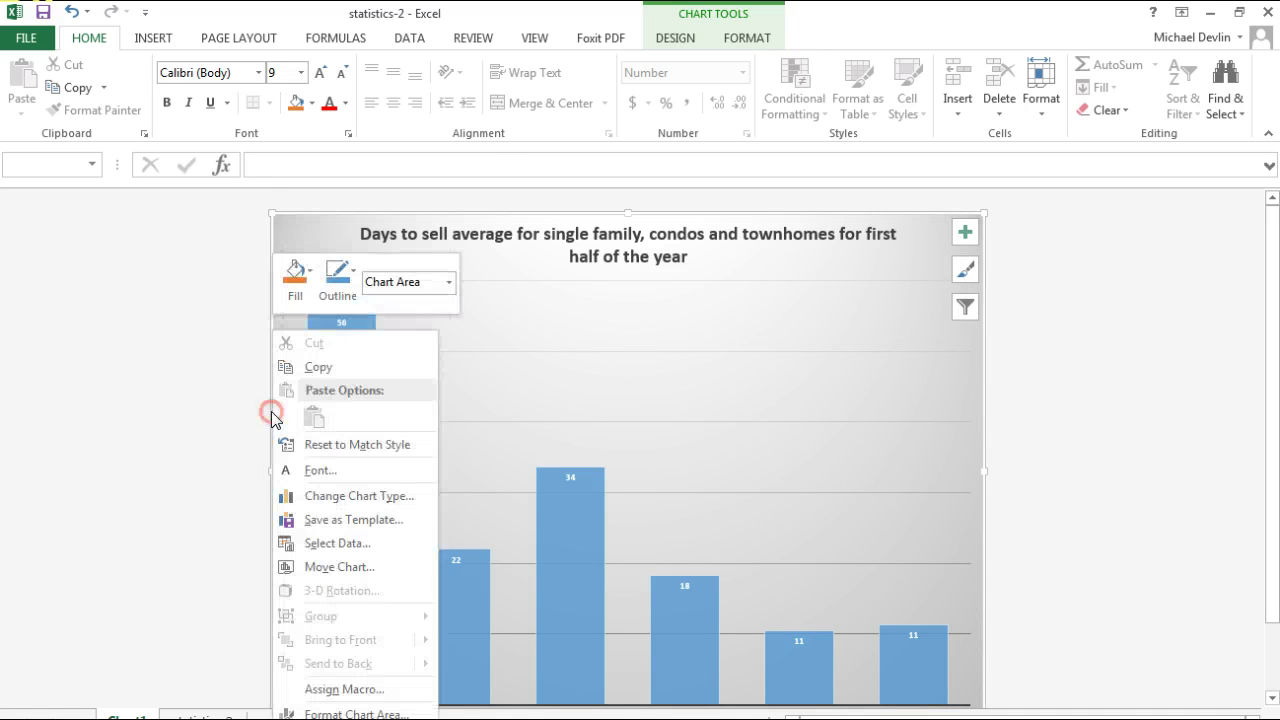
click(316, 368)
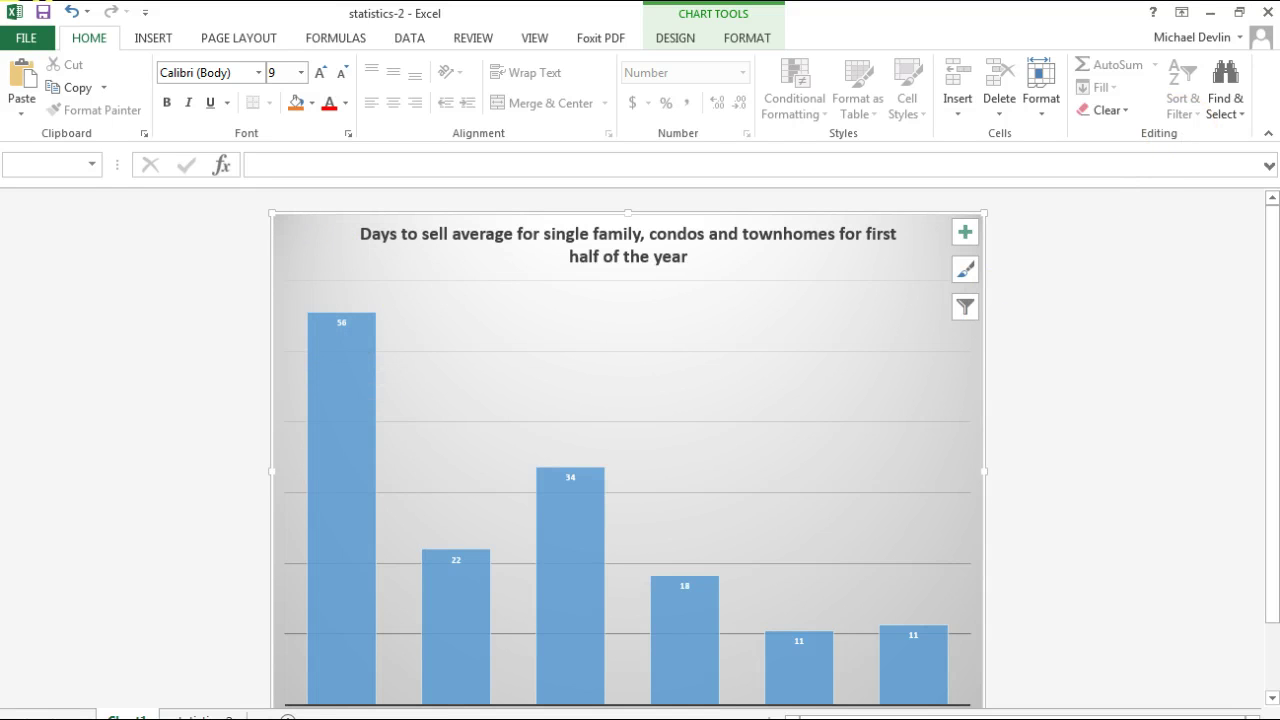
Step: Open Paint, paste the copied days-to-sell chart and crop the canvas to the pasted image
key(super)
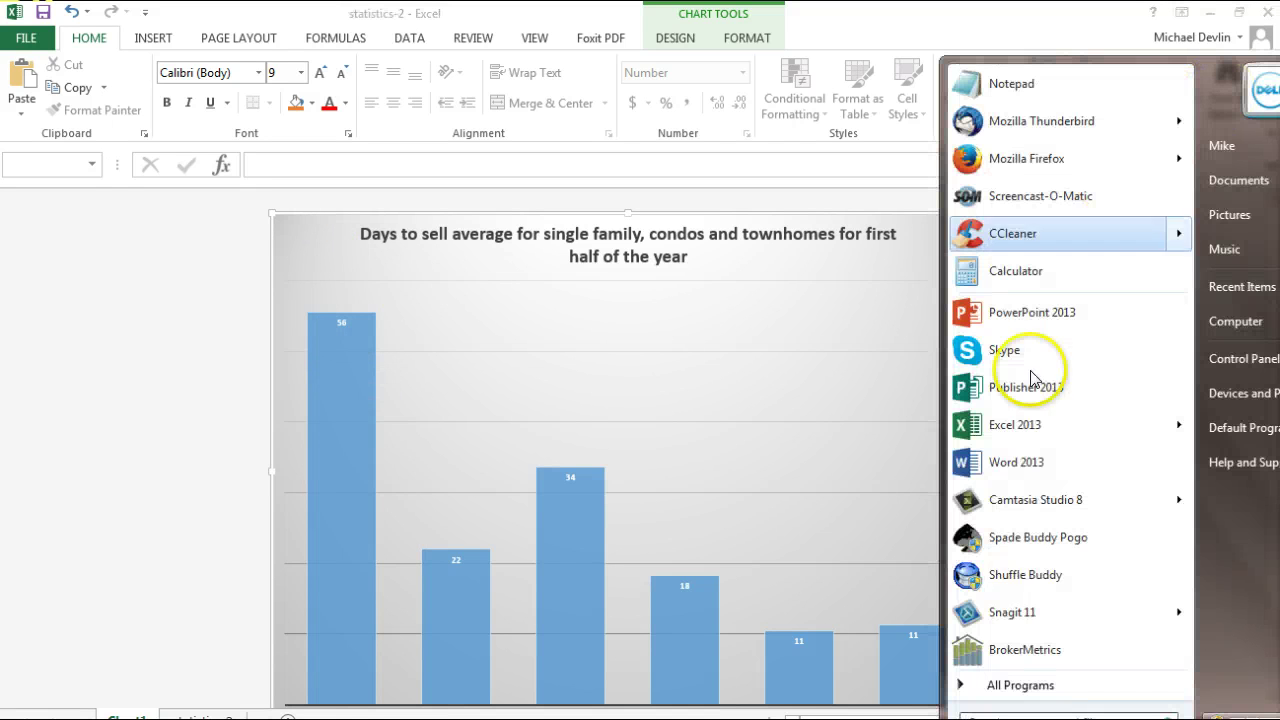
click(1047, 686)
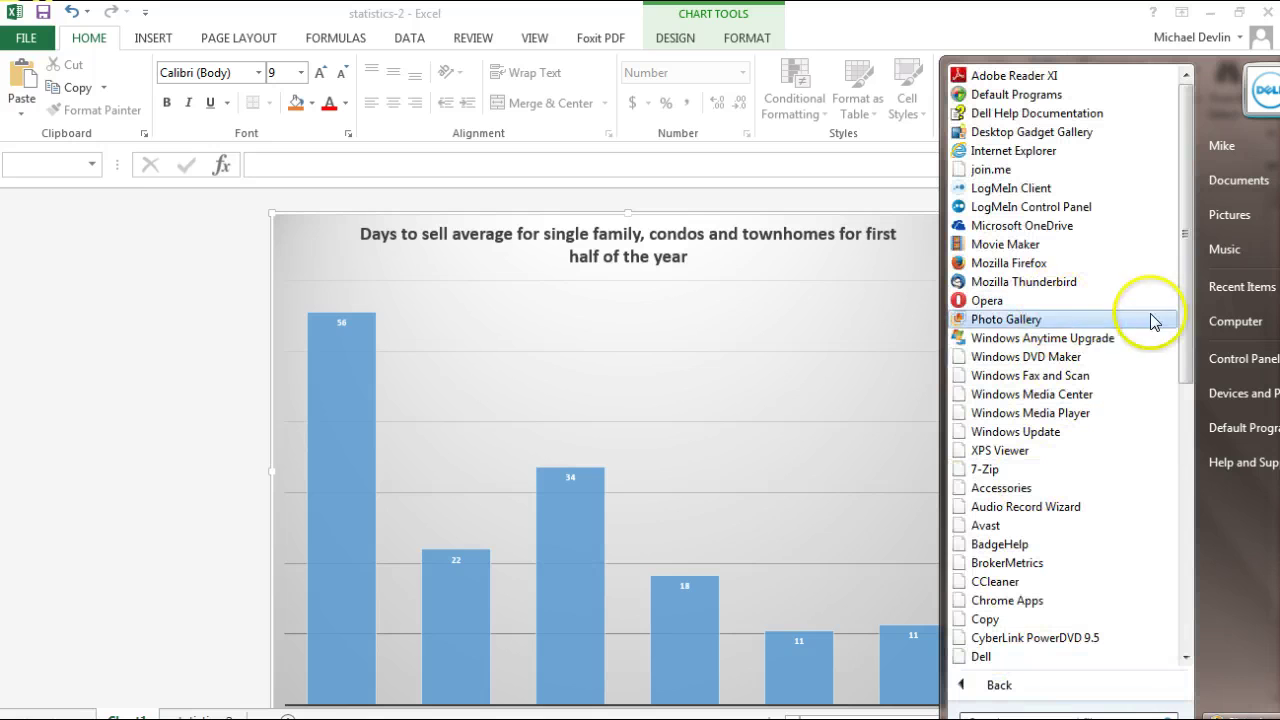
click(1015, 490)
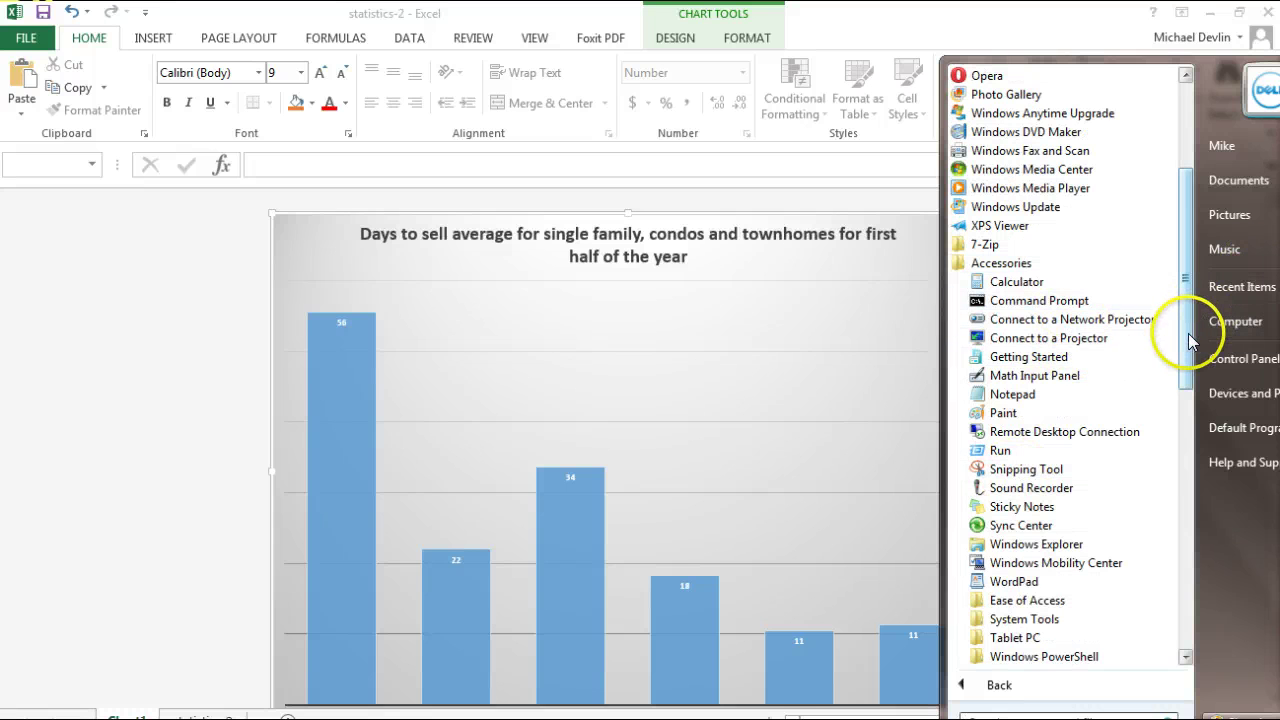
drag(1185, 340, 1193, 370)
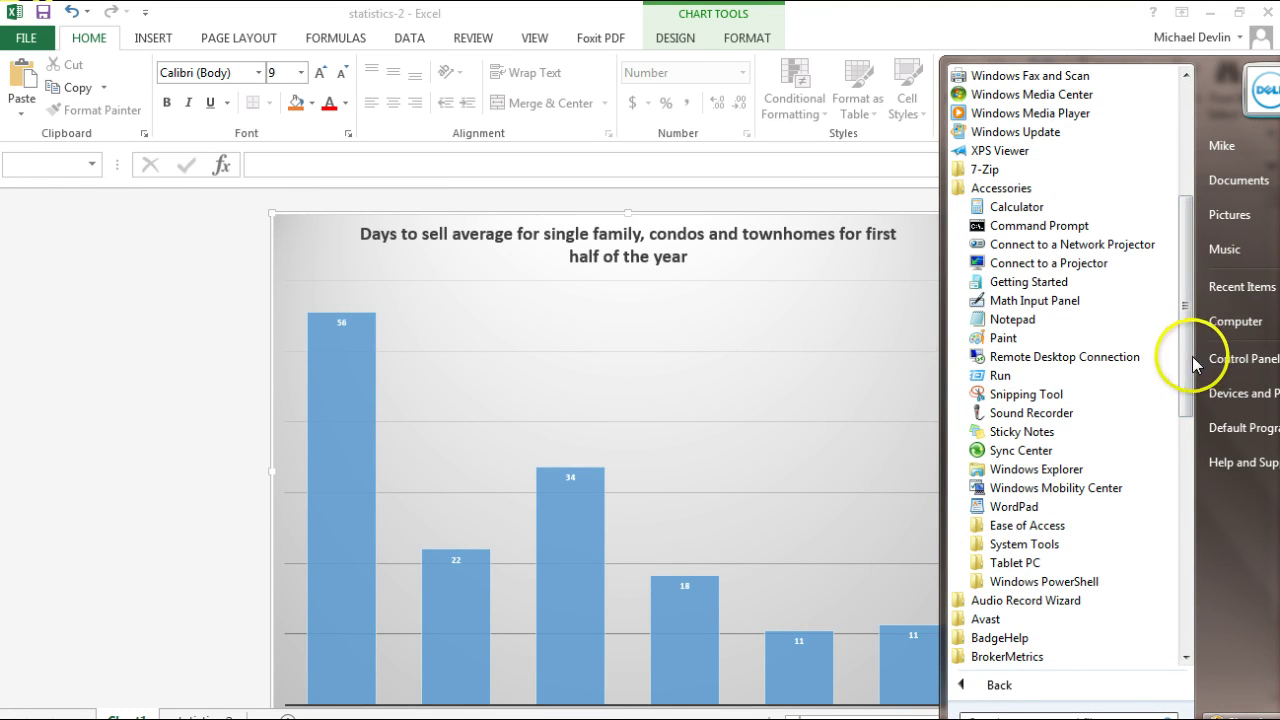
click(1008, 340)
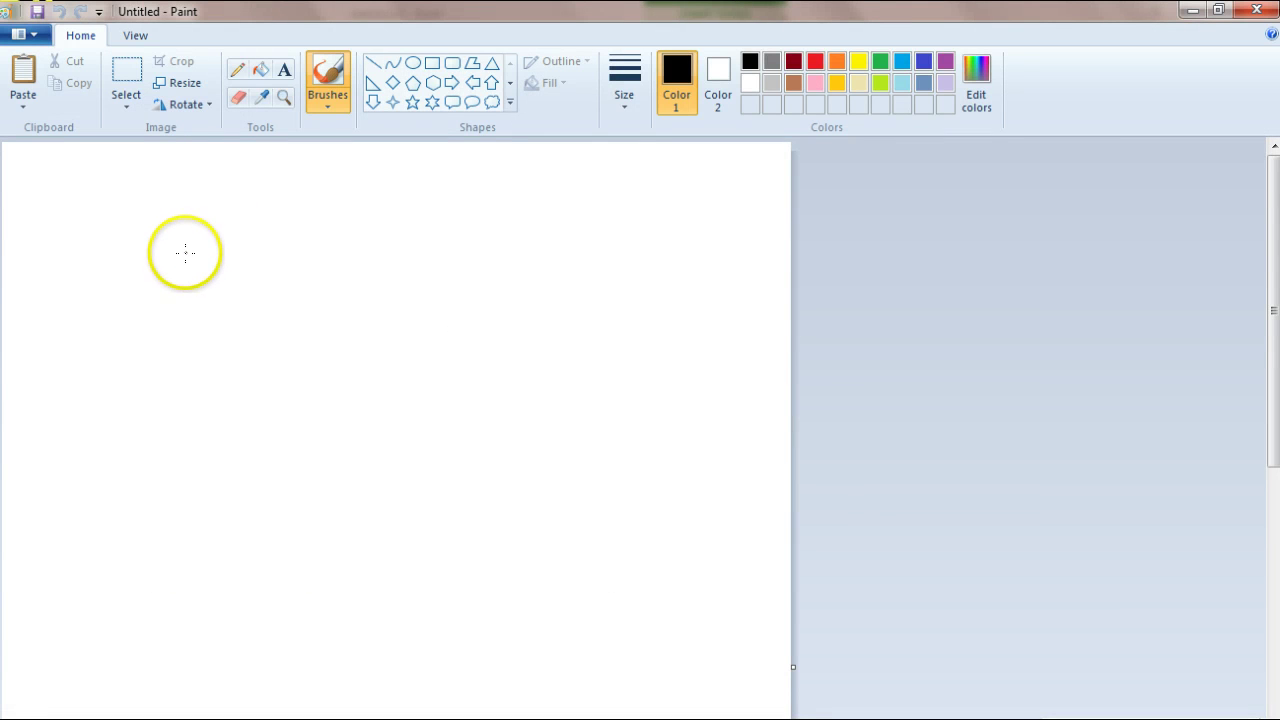
key(ctrl+v)
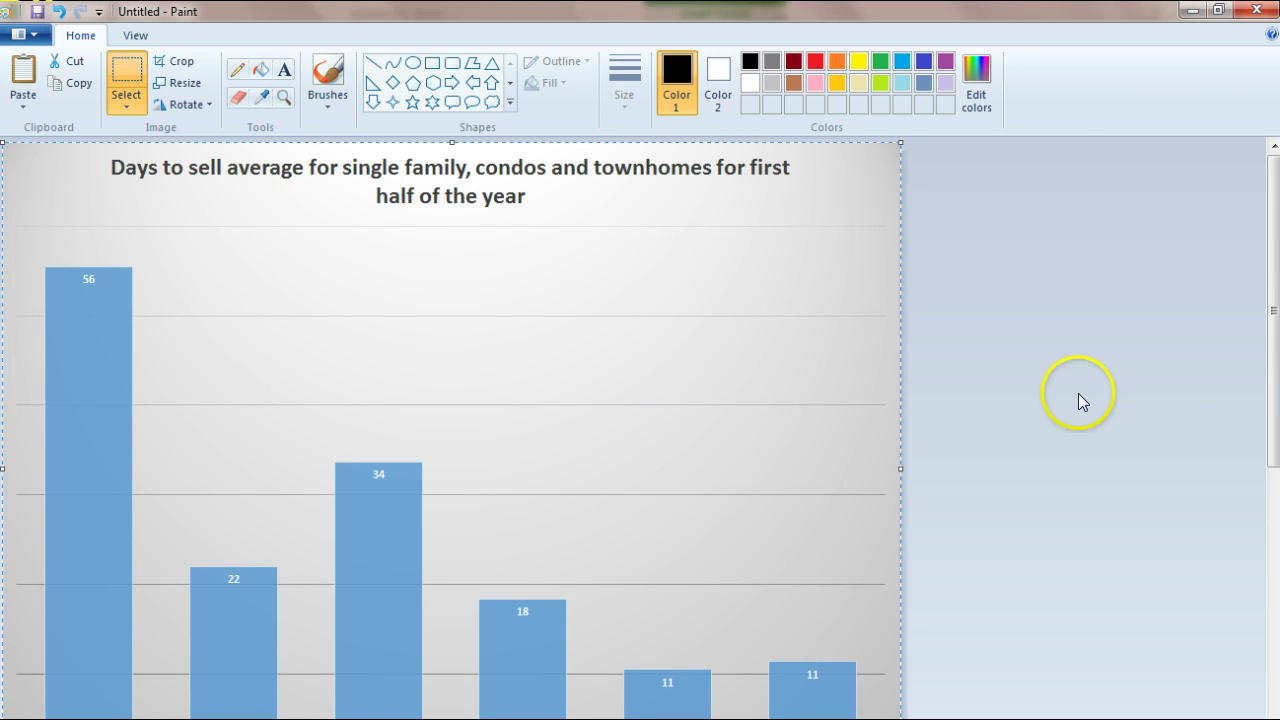
scroll(1234, 591, down, 8)
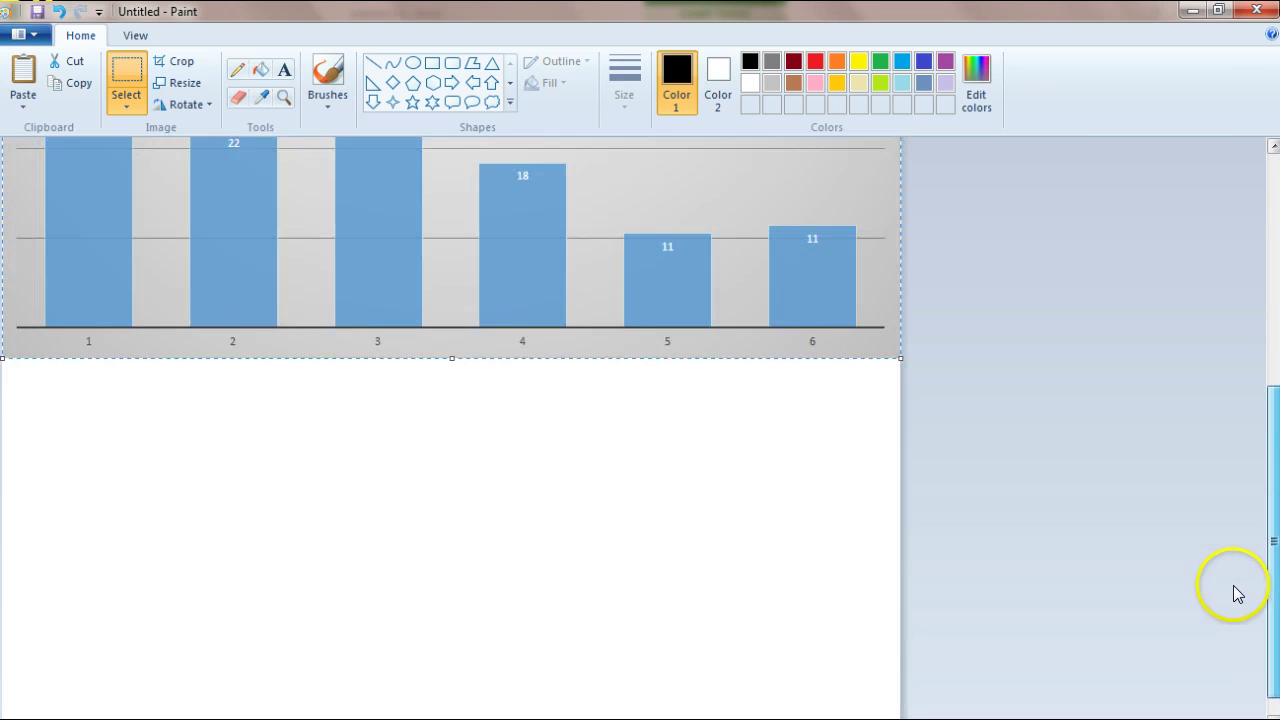
scroll(1251, 520, up, 7)
scroll(1260, 340, up, 1)
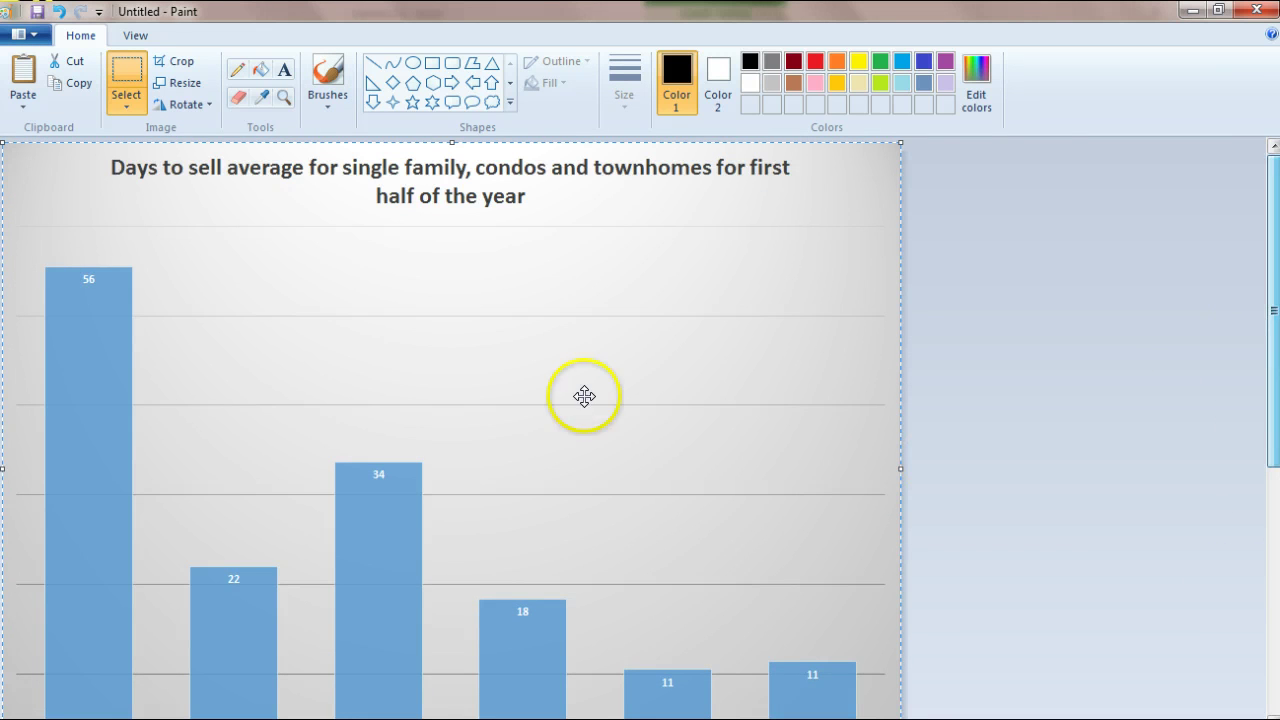
click(181, 65)
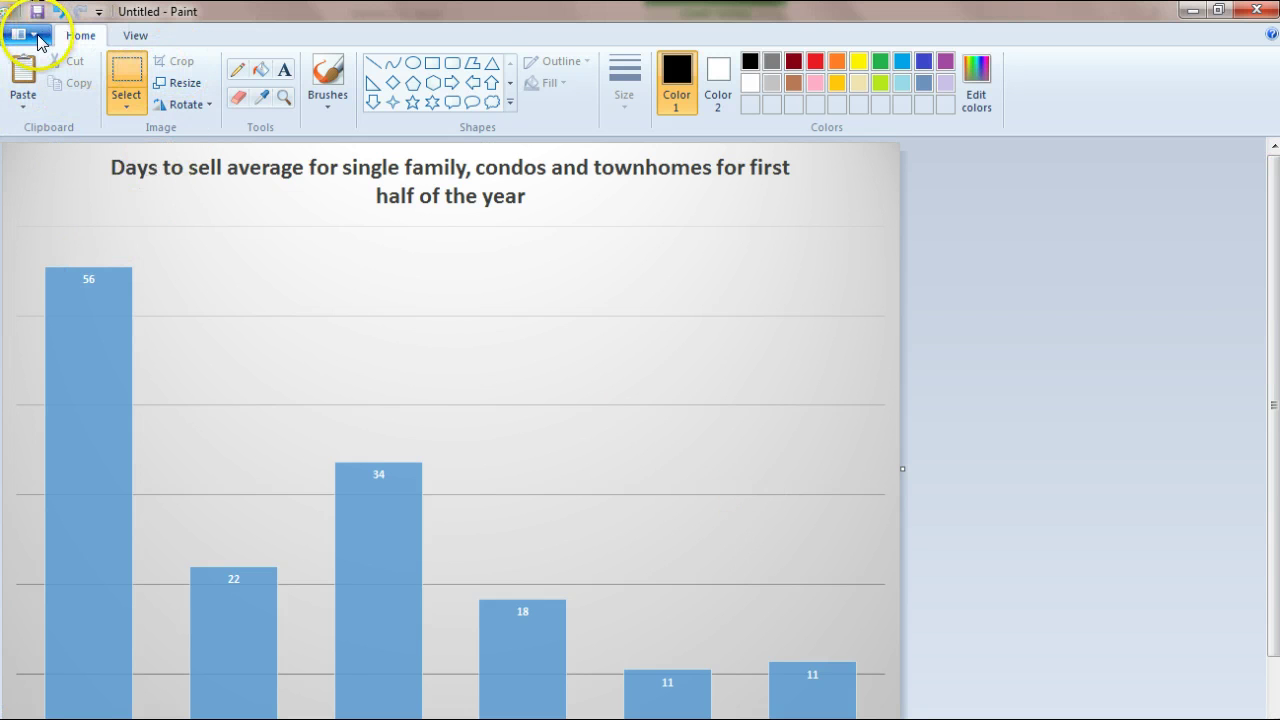
Step: Save the chart image to the Desktop as a PNG named "Days to sell"
click(36, 38)
click(47, 194)
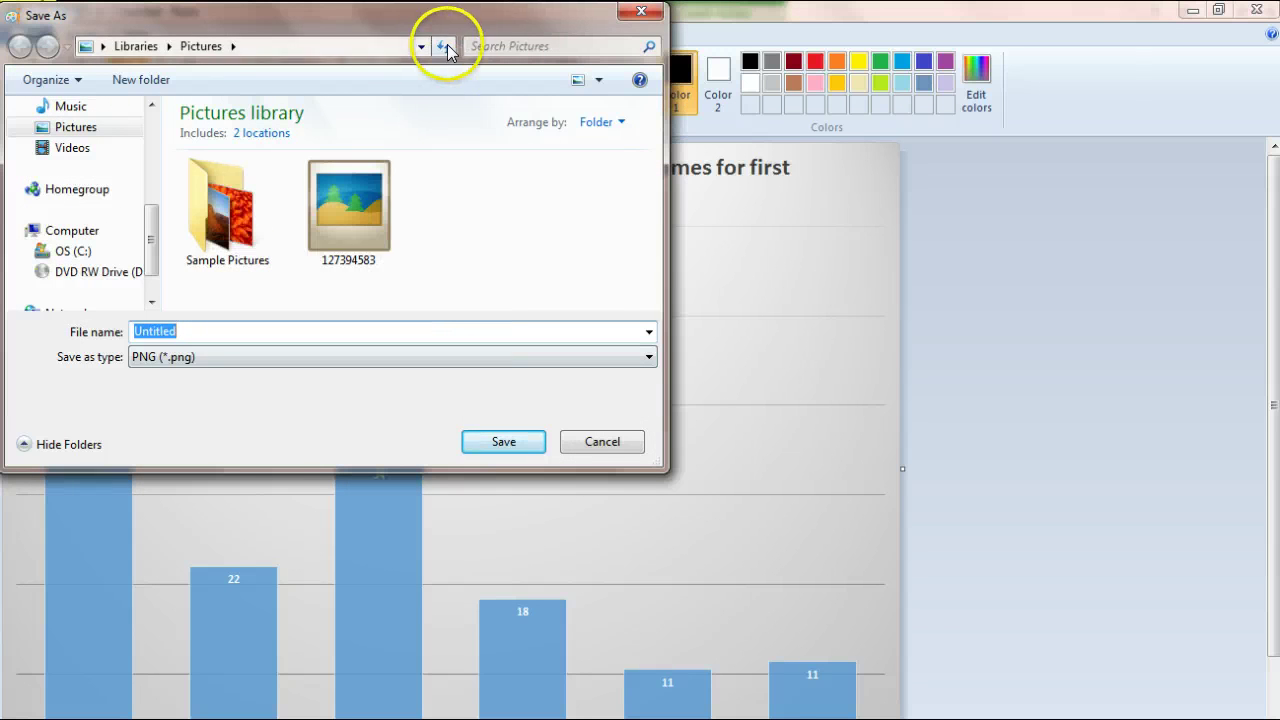
mouse_move(460, 30)
mouse_down()
mouse_move(723, 331)
mouse_move(726, 214)
mouse_up()
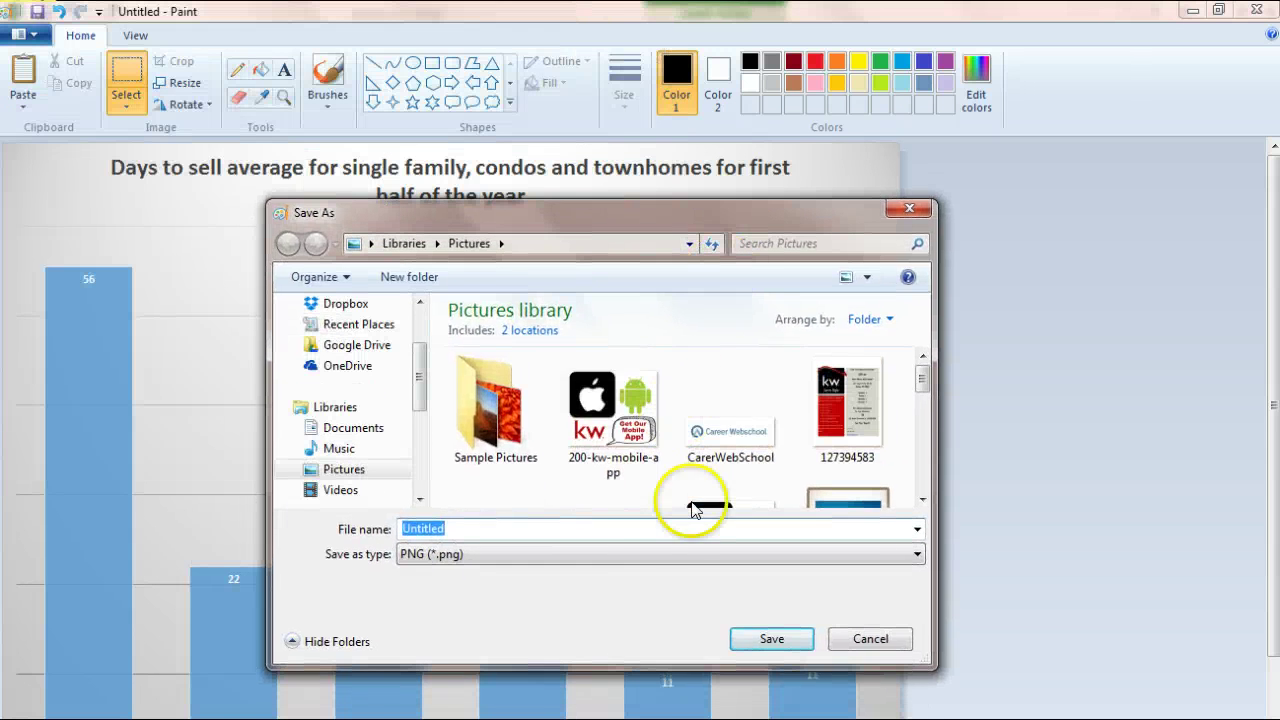
text(Days )
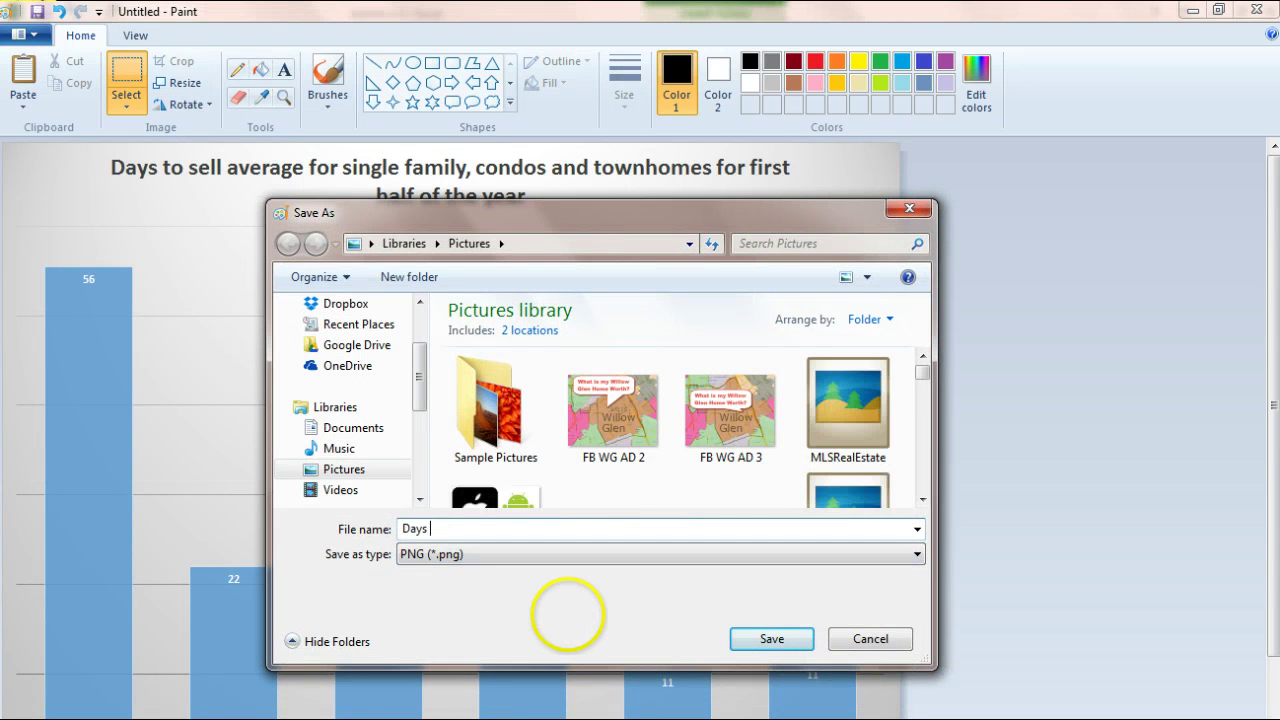
text(to sell)
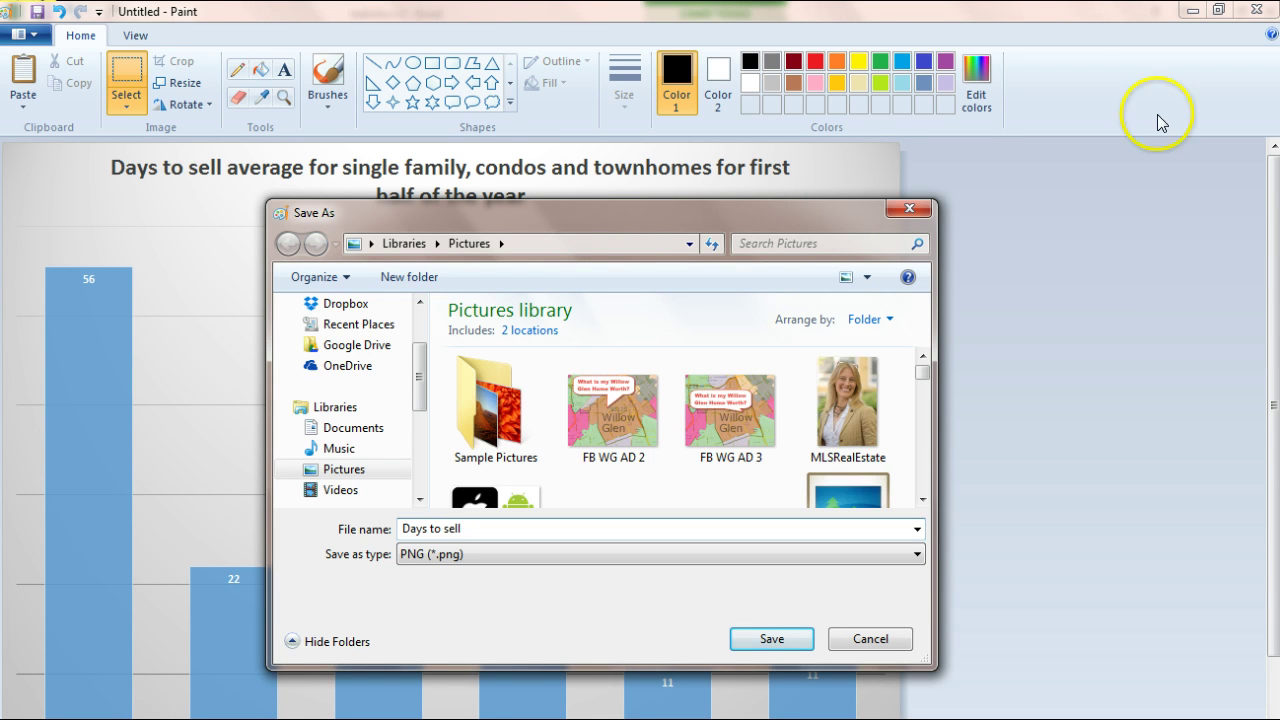
scroll(333, 340, up, 2)
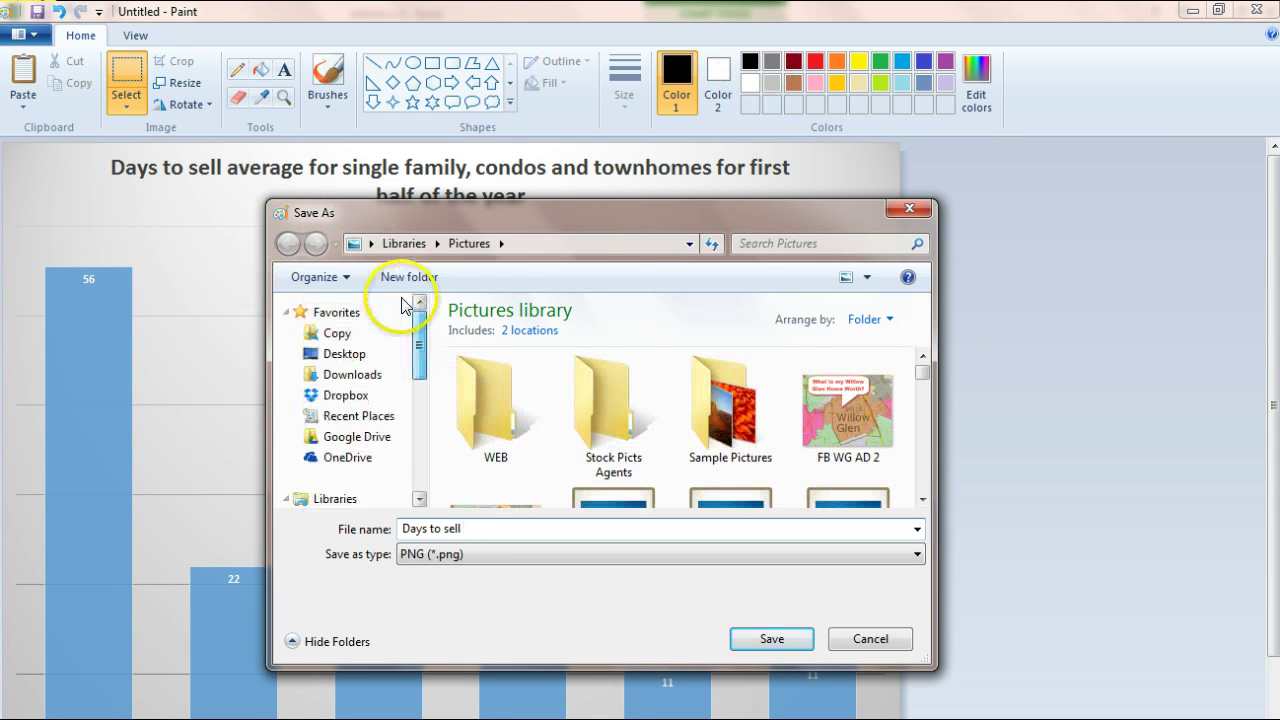
click(335, 353)
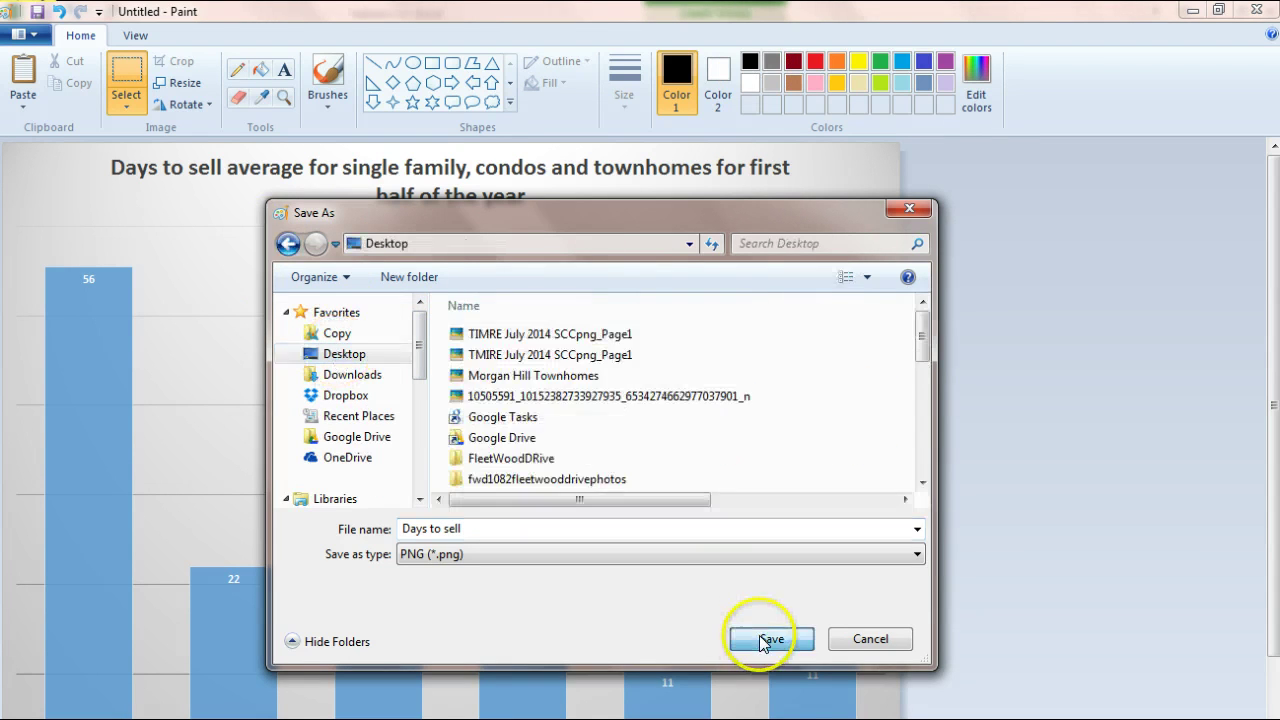
click(770, 638)
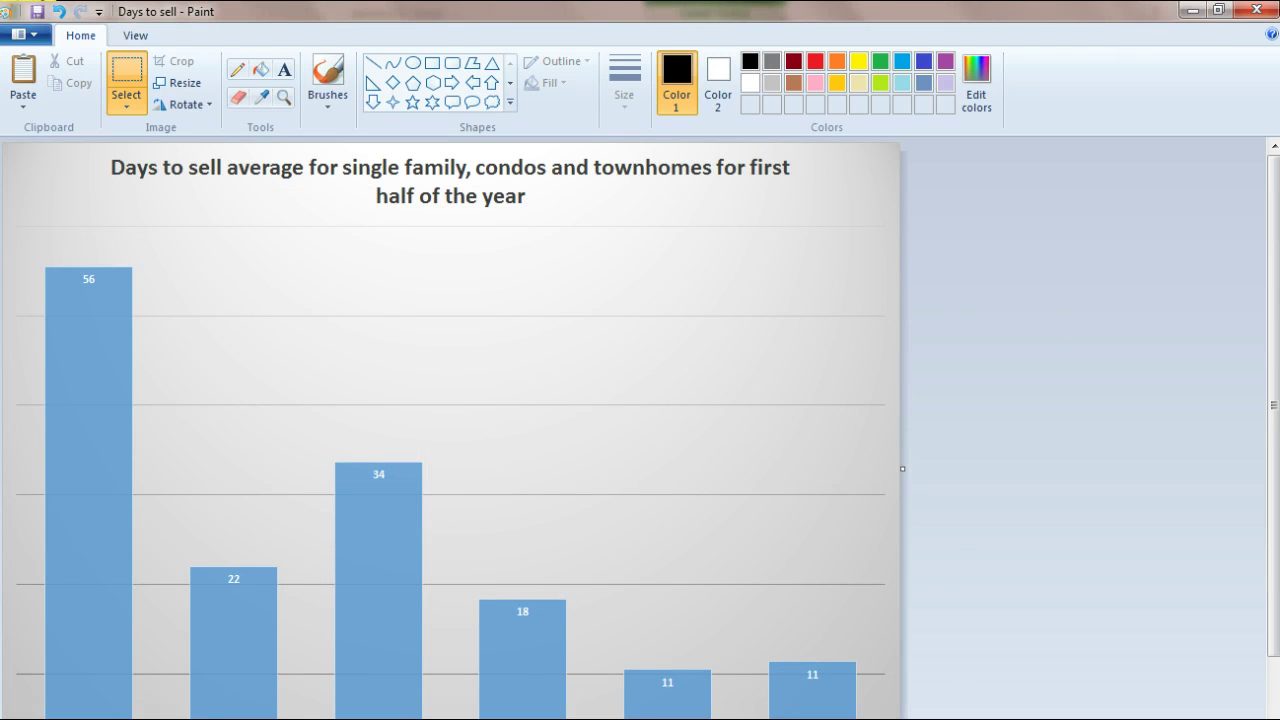
Step: Switch to the open PowerPoint presentation and add a Title and Content slide followed by a Blank slide
click(1190, 14)
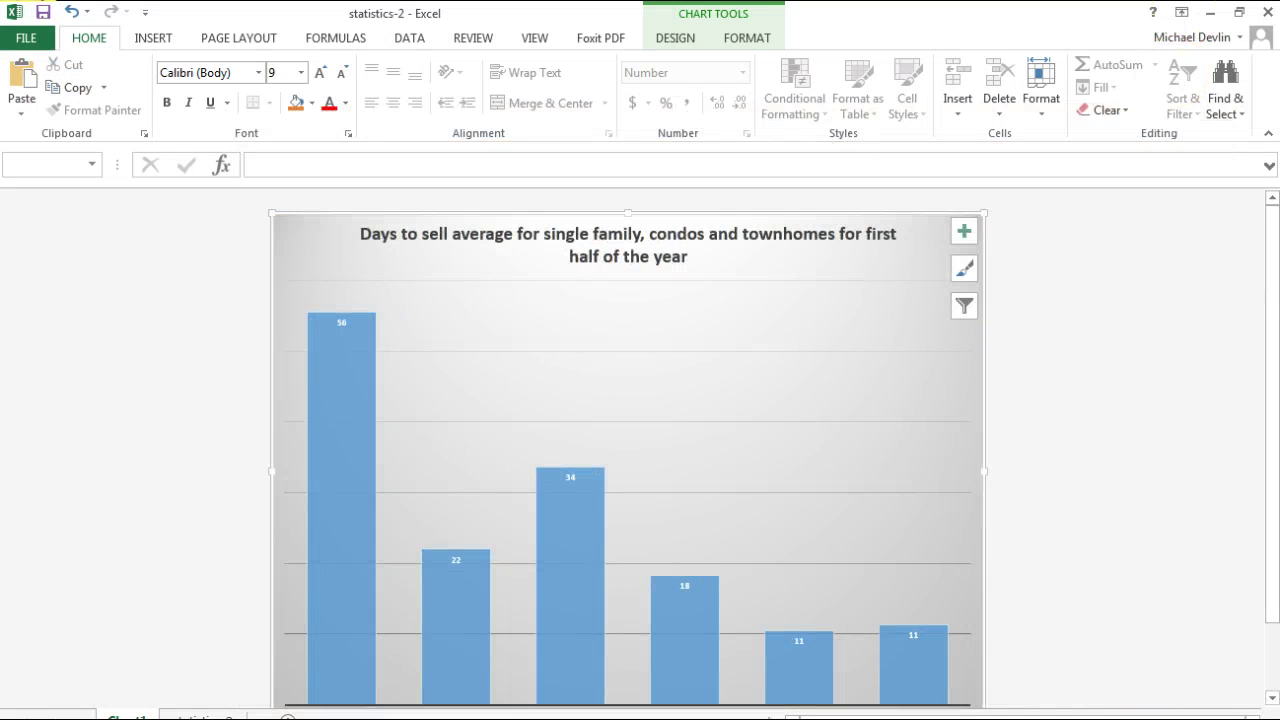
mouse_move(1158, 719)
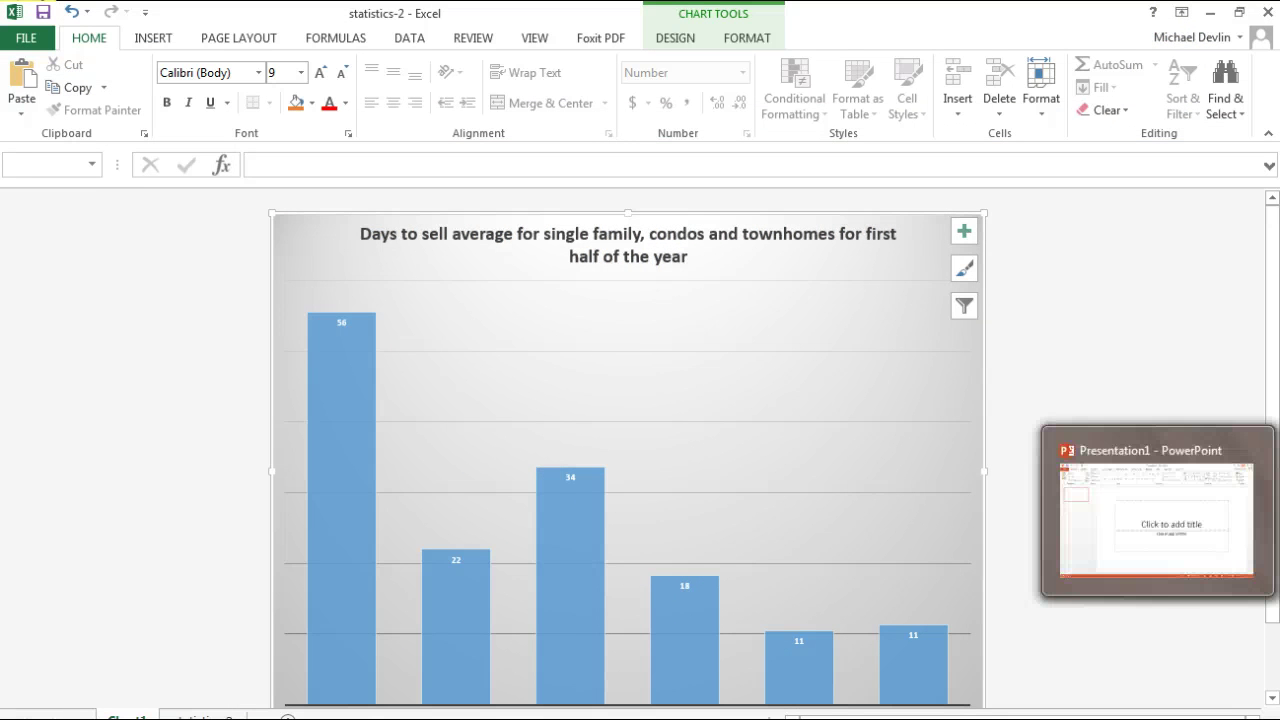
click(1156, 515)
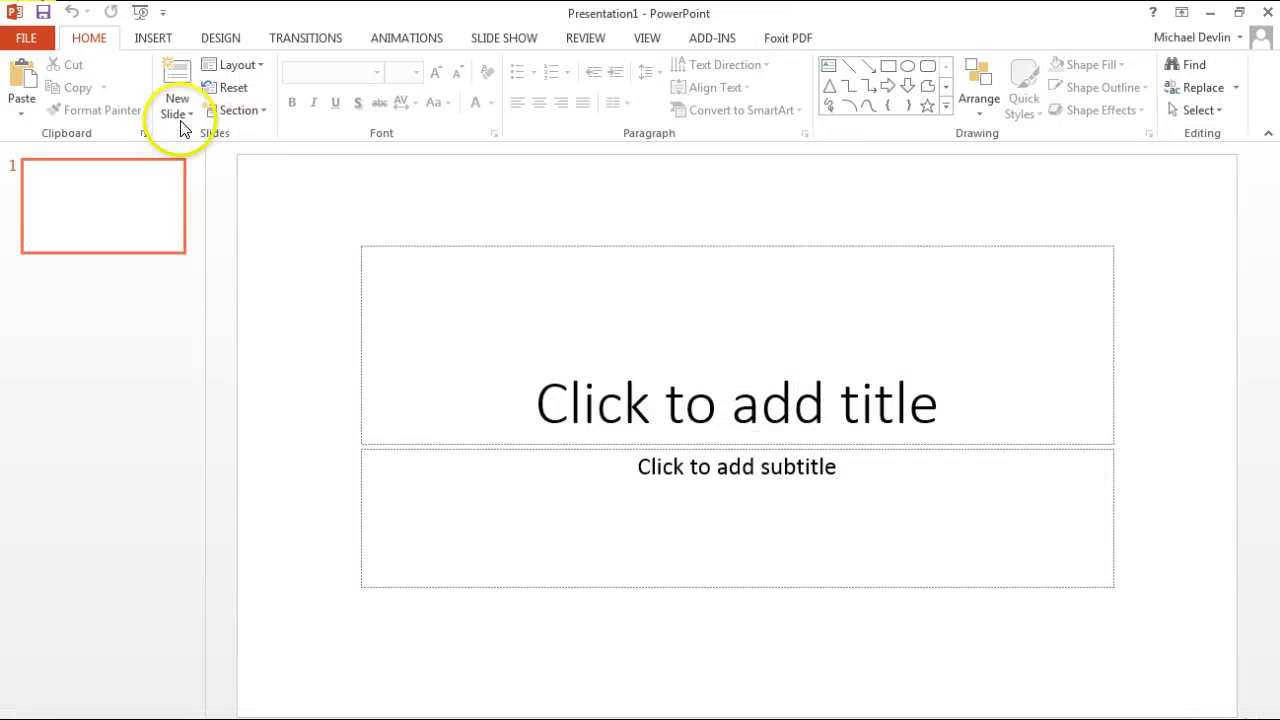
click(180, 116)
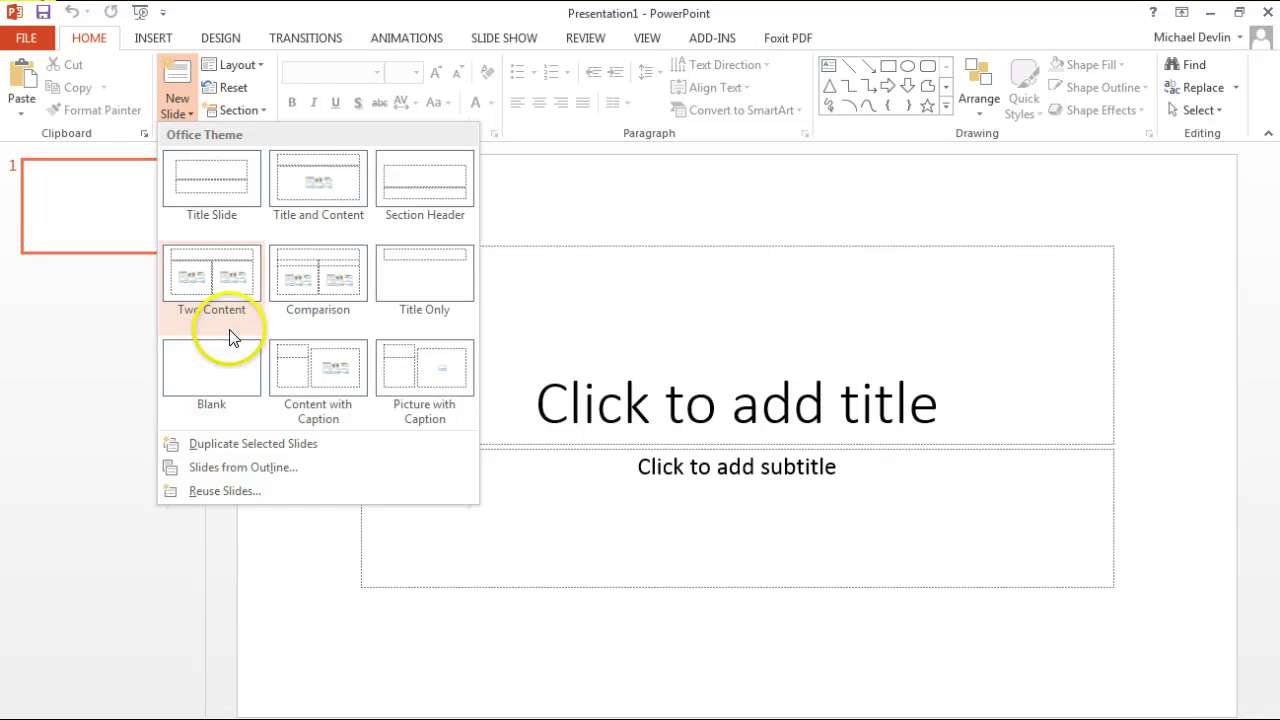
click(317, 195)
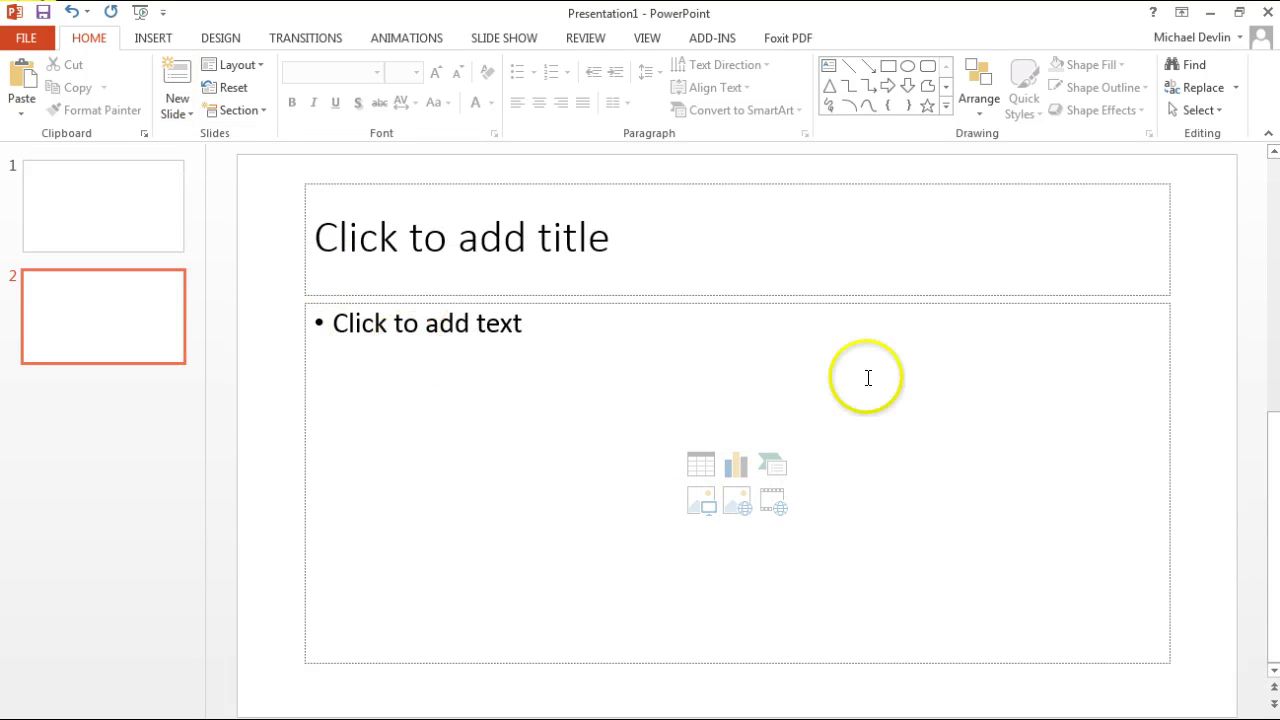
click(192, 120)
click(215, 362)
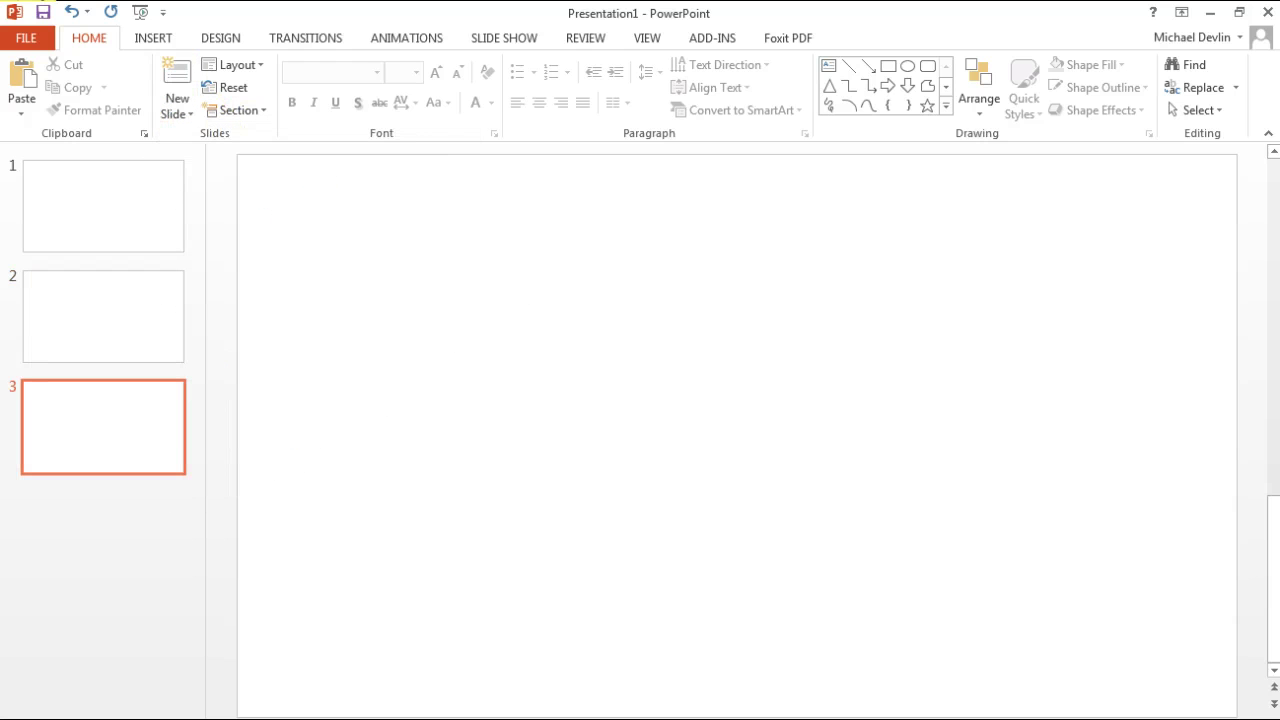
Step: Copy the days-to-sell chart again in Excel and paste it onto blank slide 3 in PowerPoint
click(1214, 543)
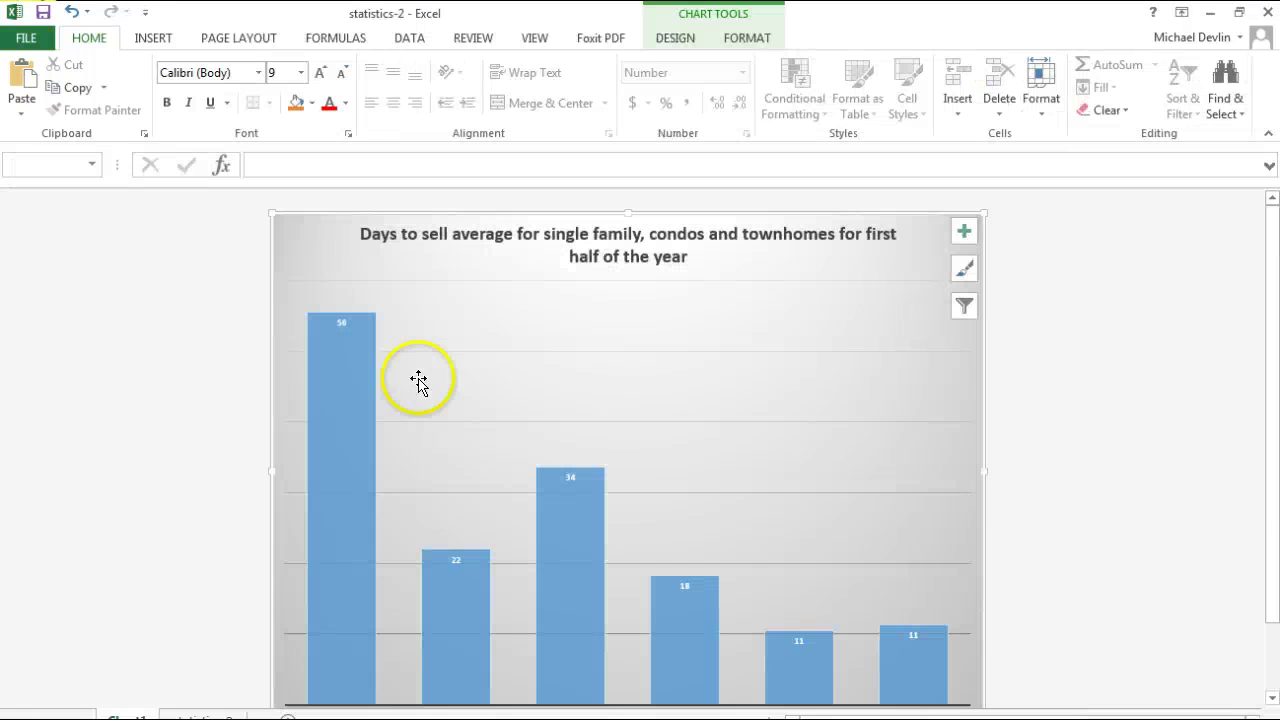
right_click(271, 292)
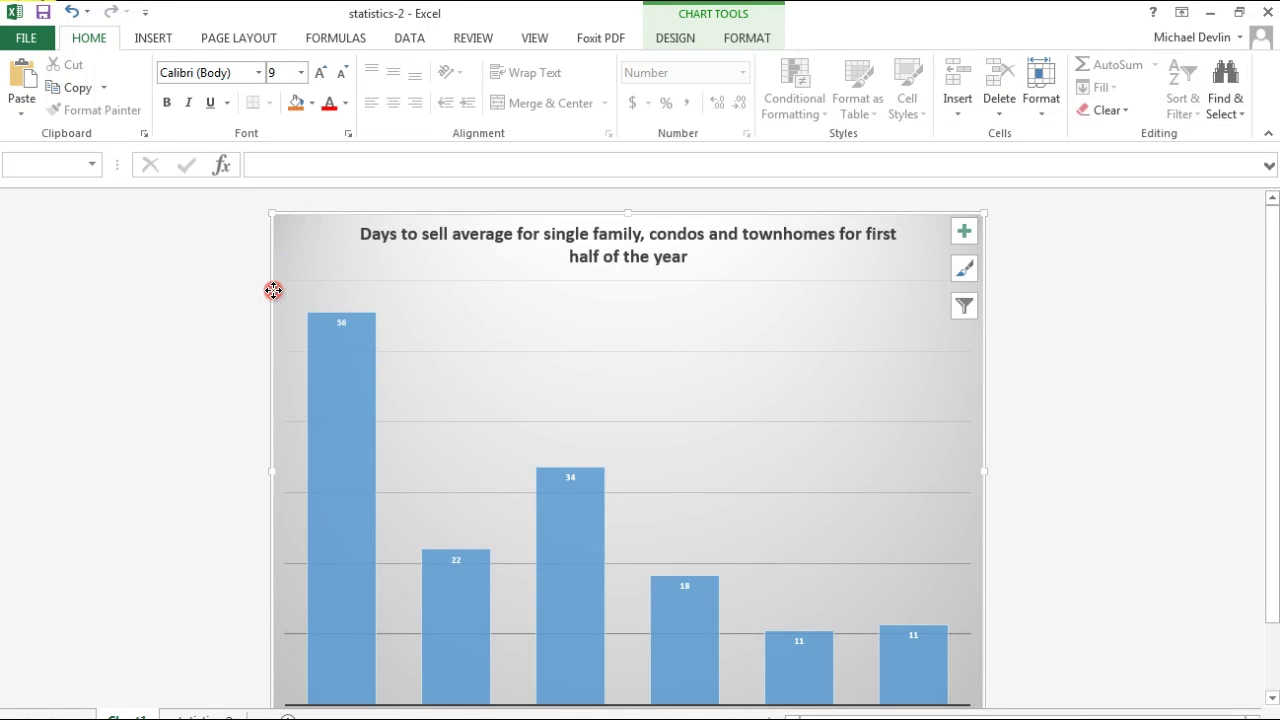
click(320, 329)
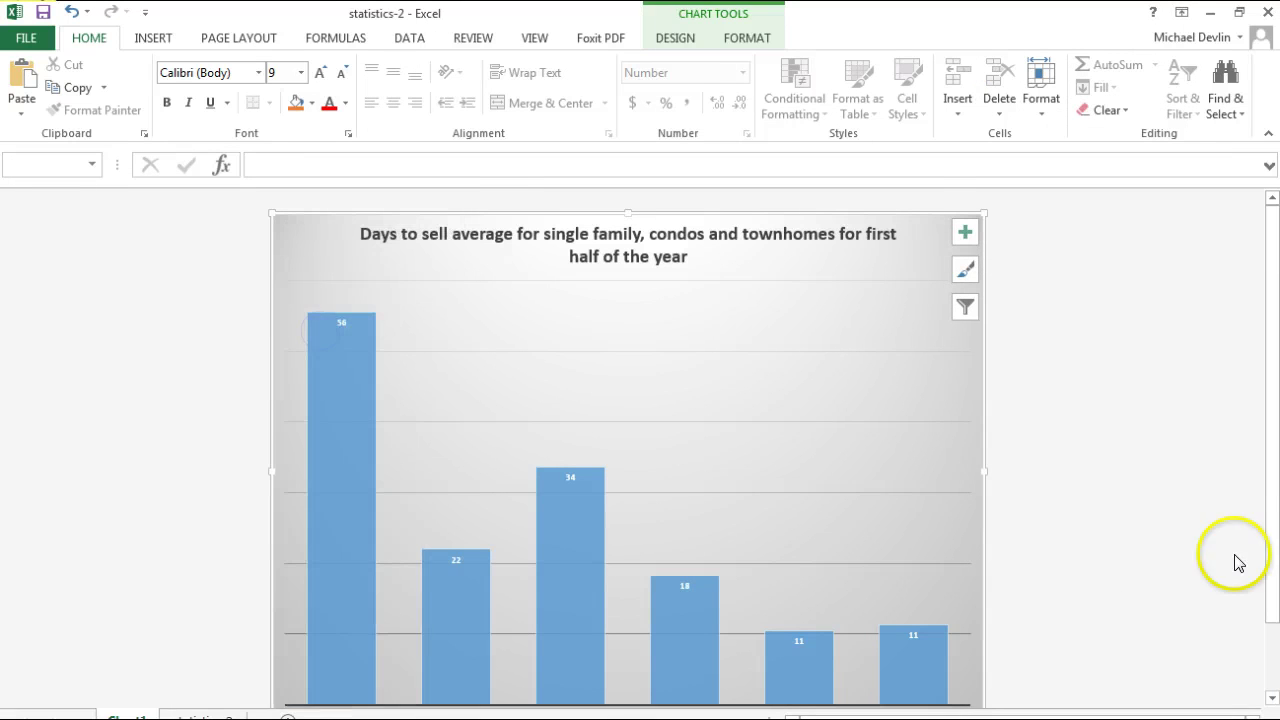
click(1278, 560)
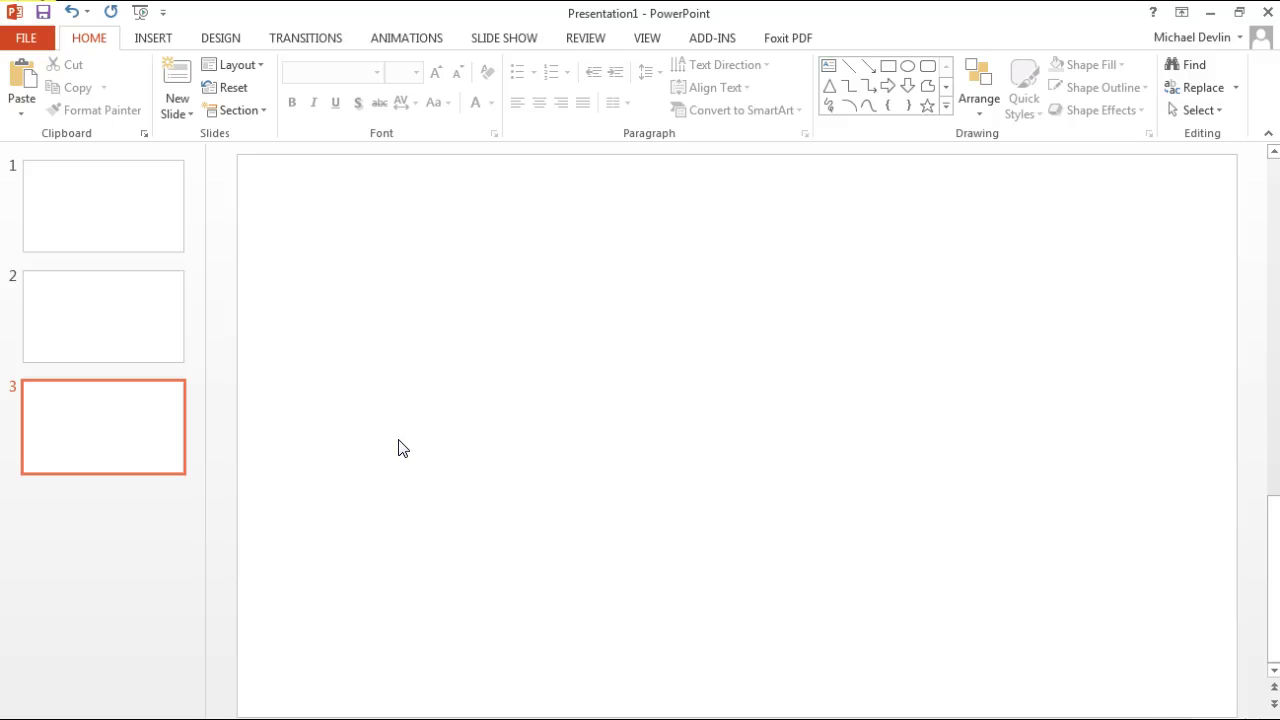
click(413, 437)
key(ctrl+v)
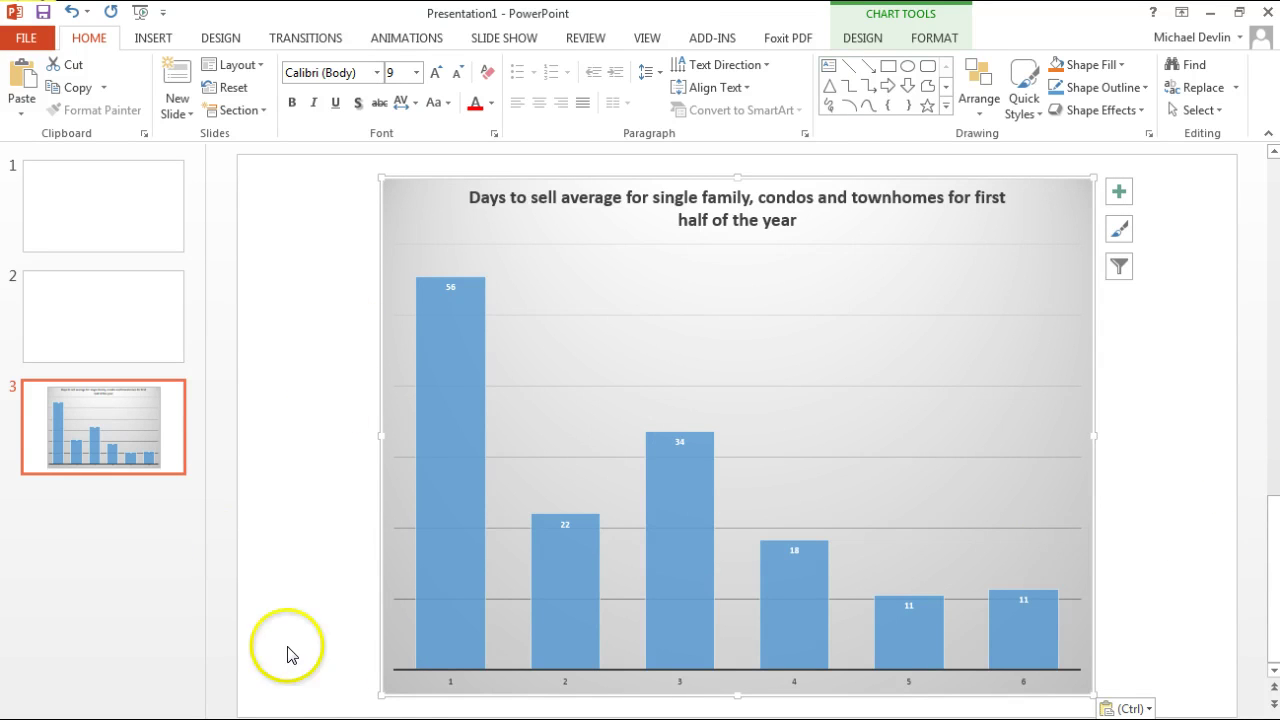
Step: Enlarge the pasted chart to cover all of slide 3, and open slide 2
drag(380, 695, 237, 703)
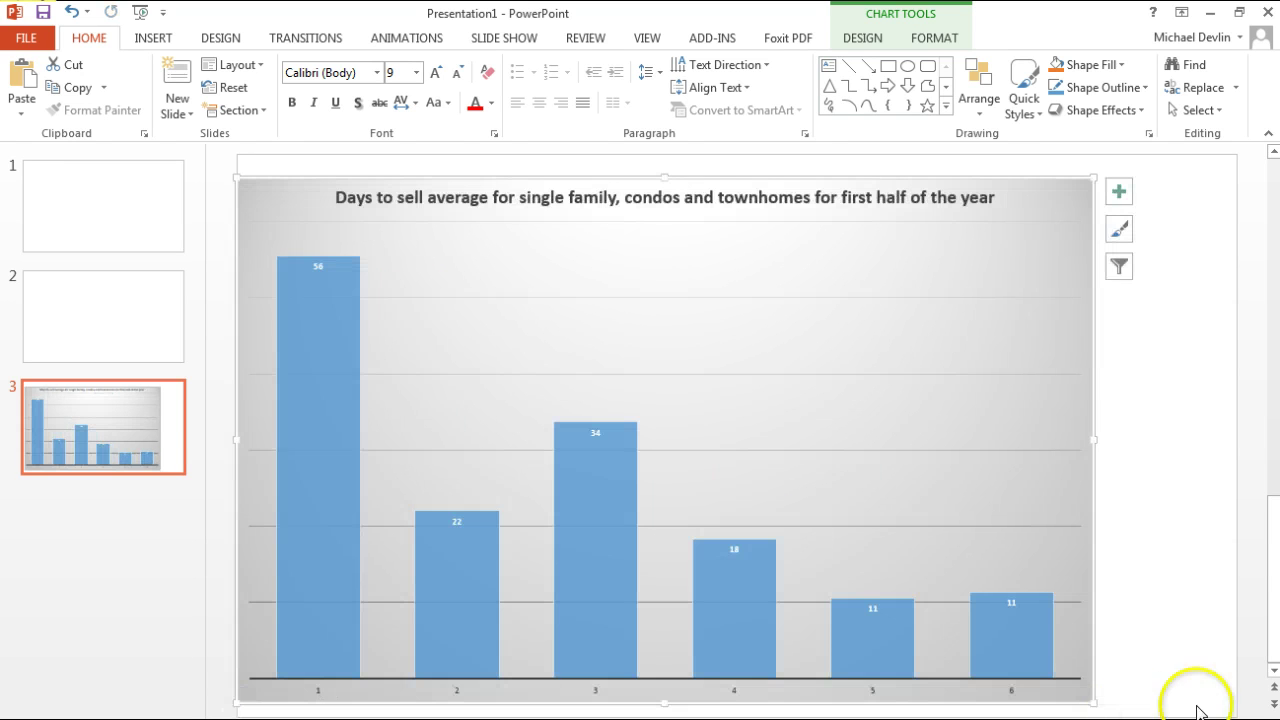
drag(1086, 700, 1240, 713)
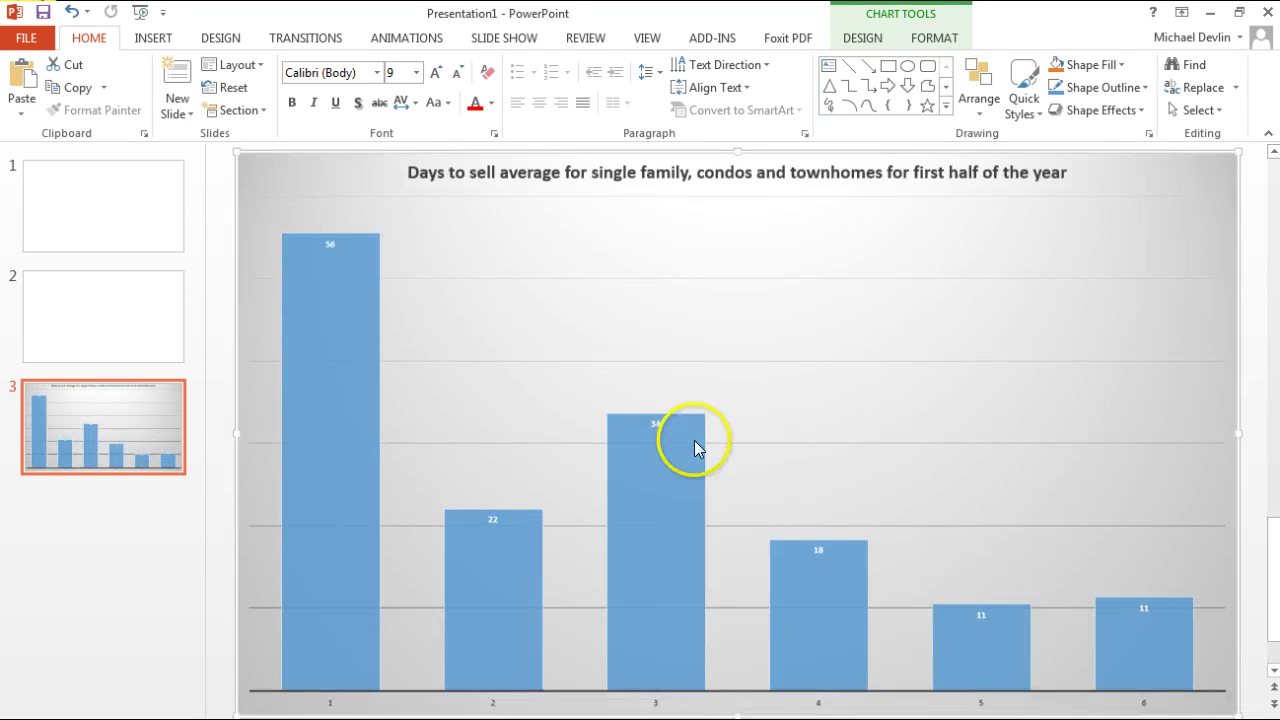
click(74, 272)
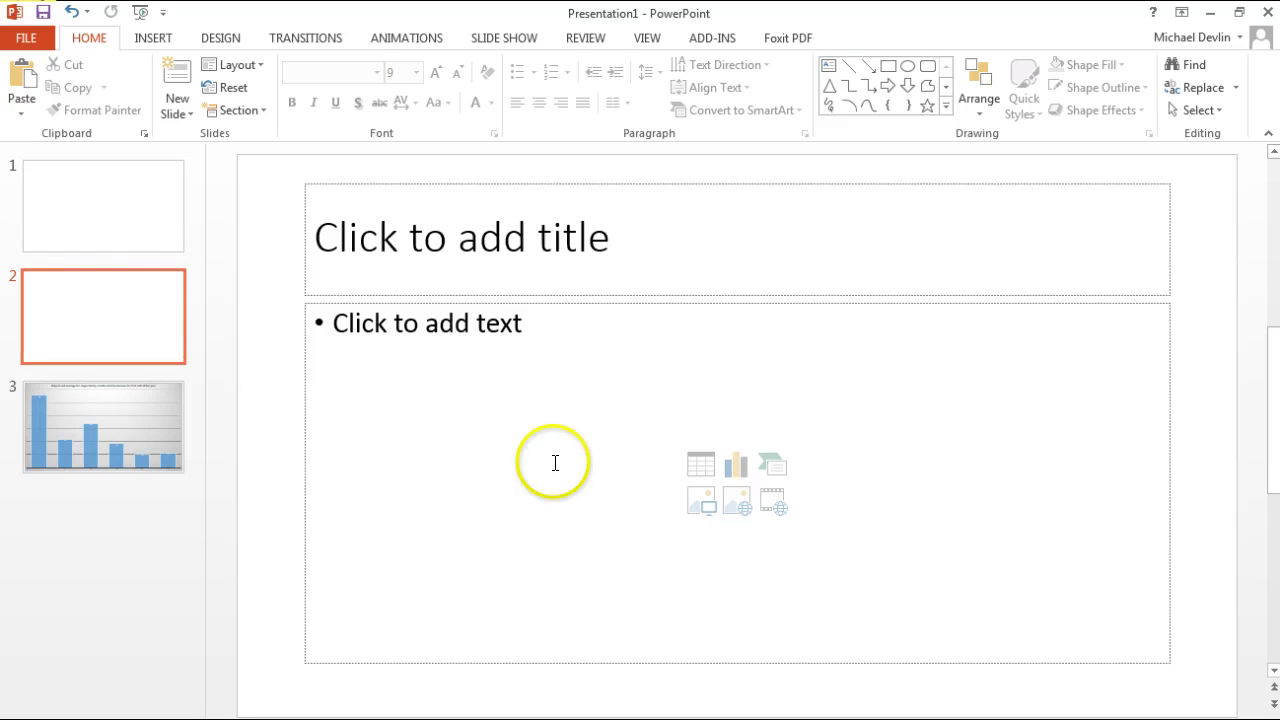
Step: Open slide 3 and start saving a copy of the presentation in PNG Portable Network Graphics Format
click(109, 418)
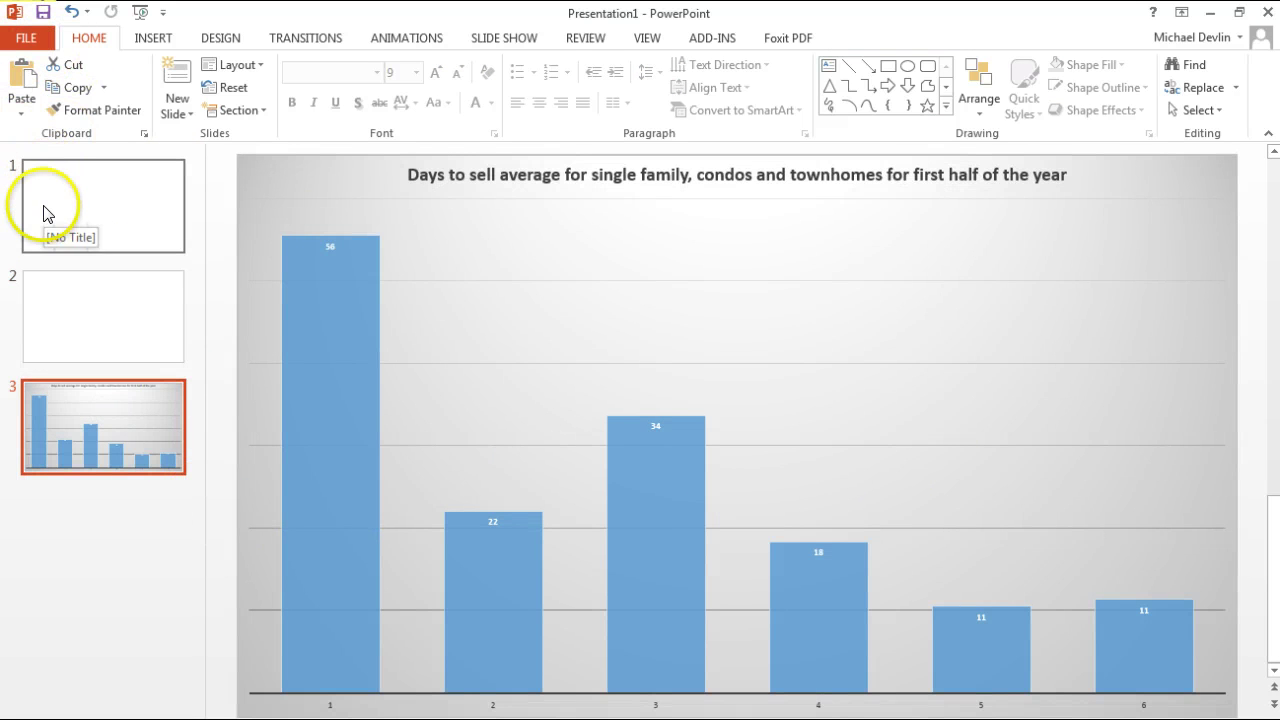
click(35, 36)
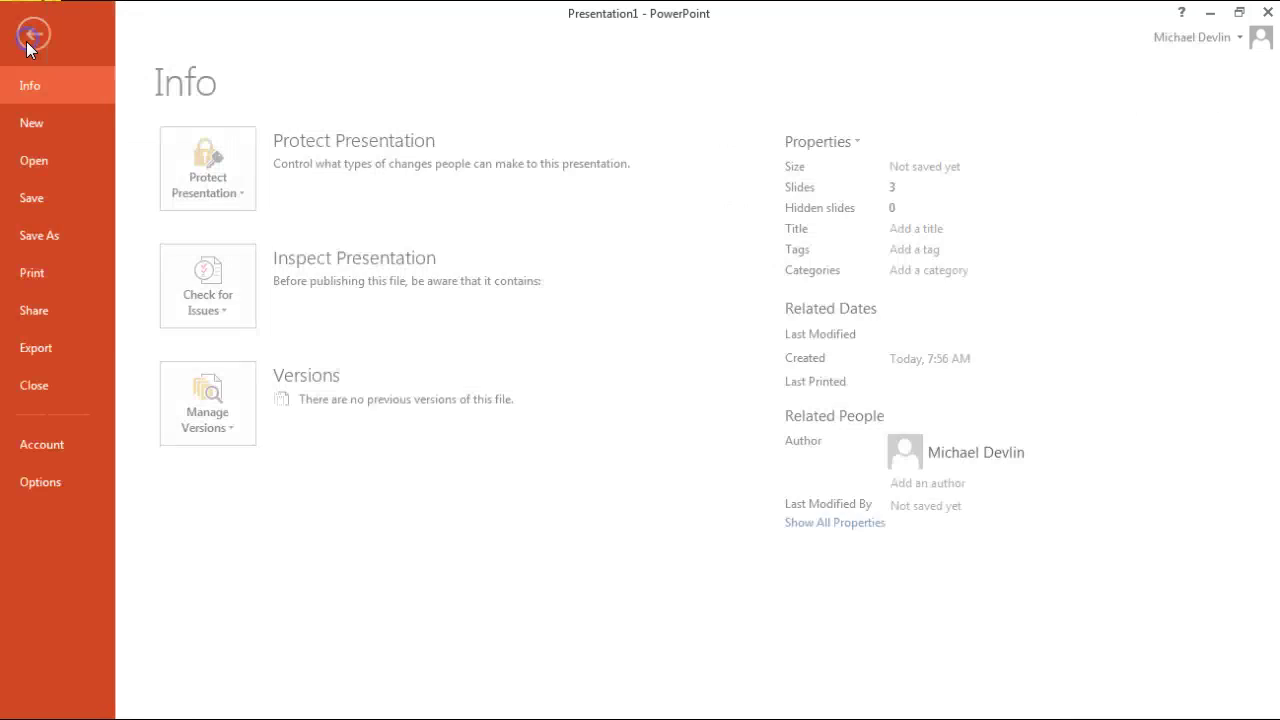
click(47, 236)
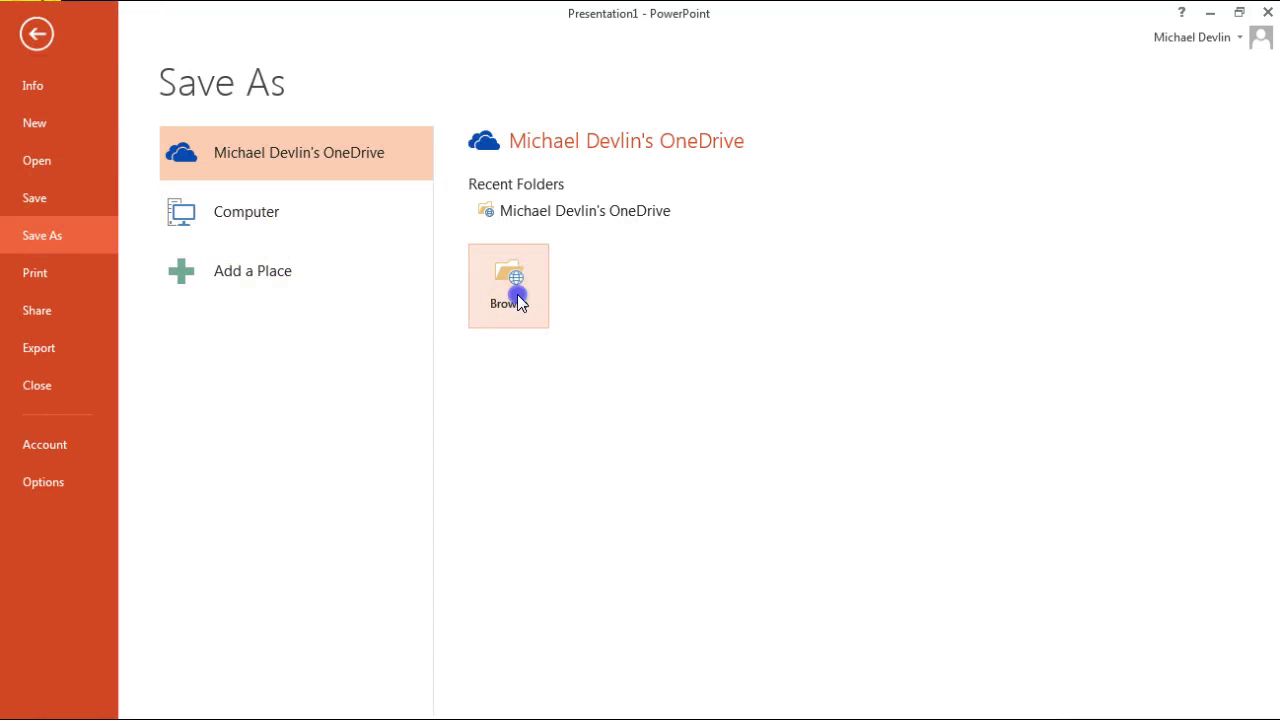
click(516, 296)
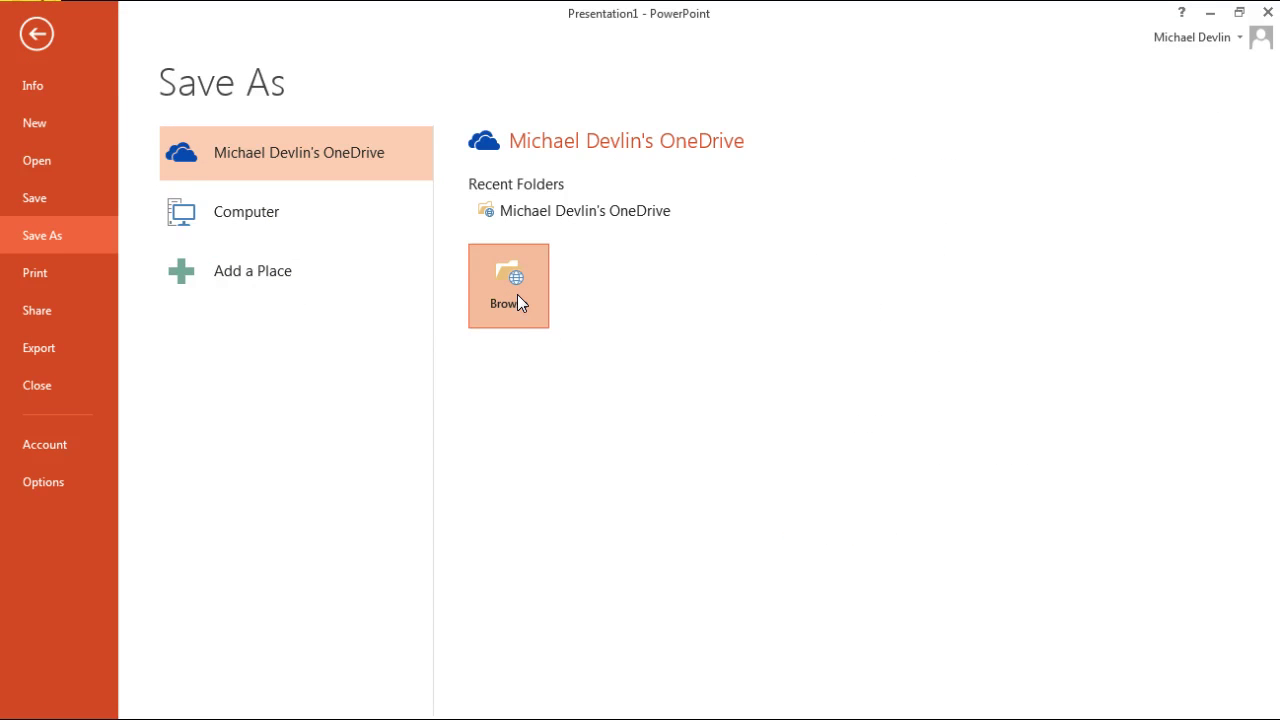
click(552, 393)
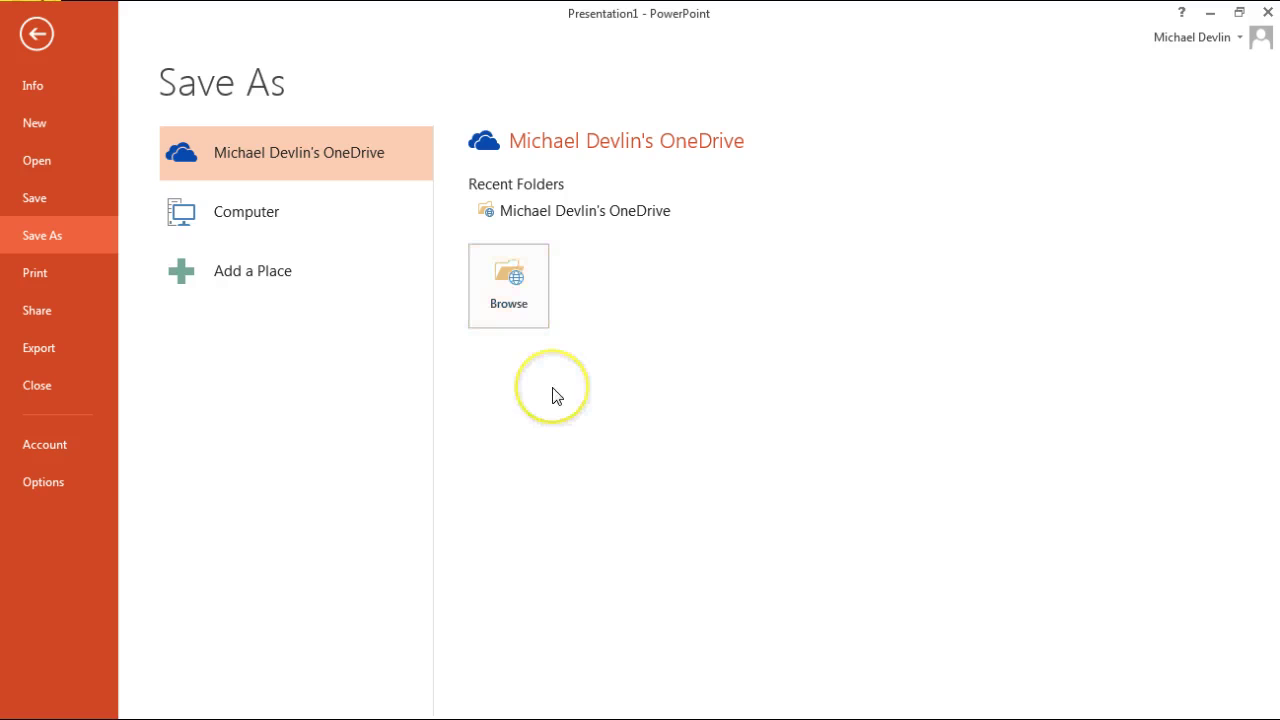
click(280, 361)
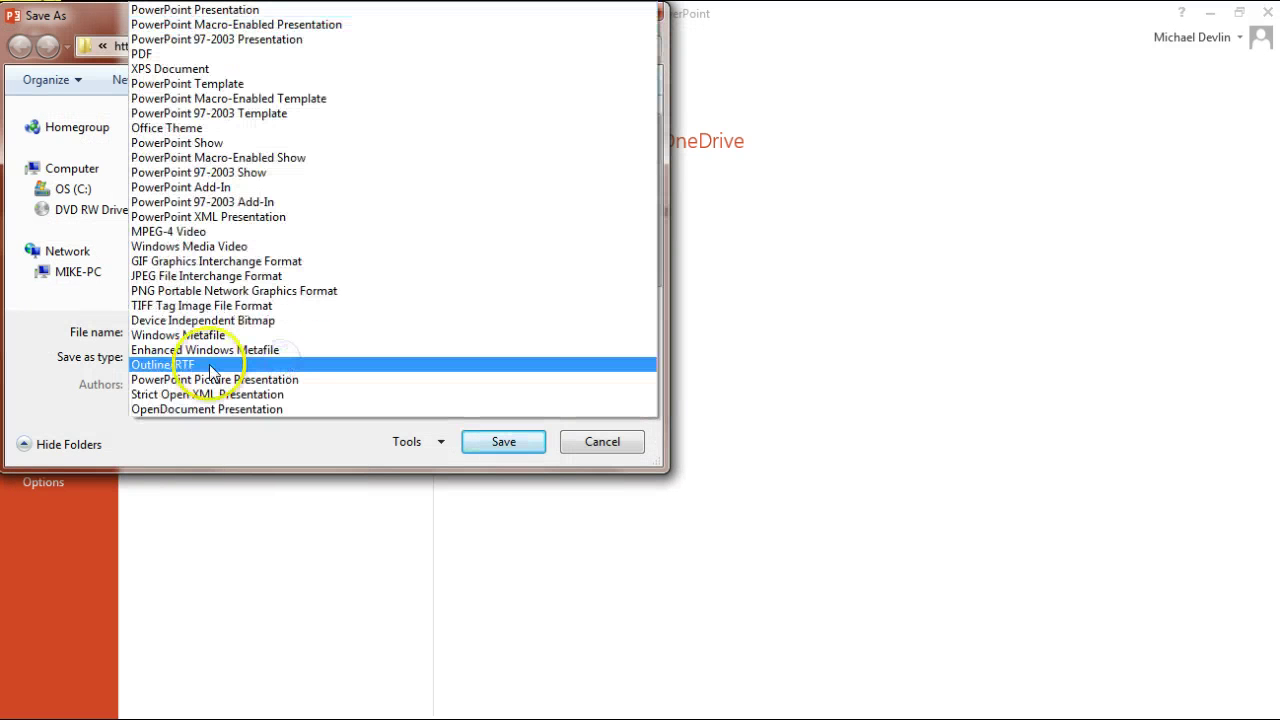
click(232, 292)
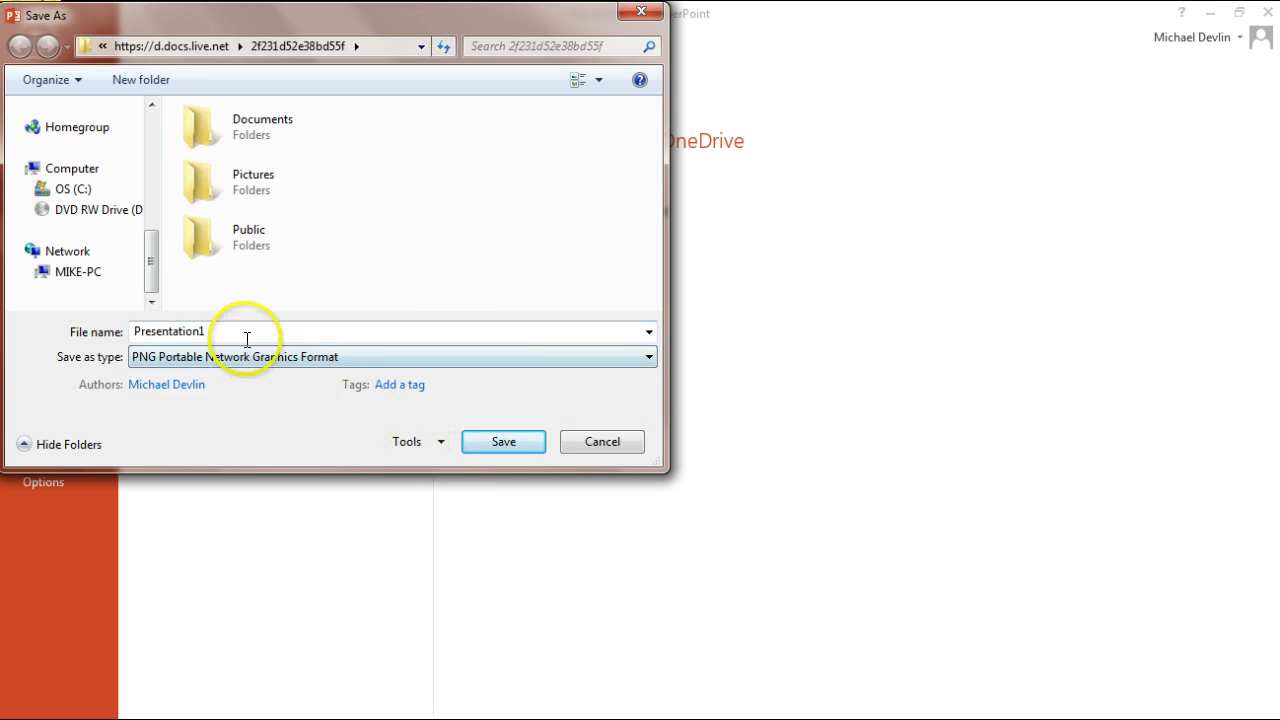
Step: Name the PNG file "Days to sell average" and save it to the Desktop, exporting only the current slide
click(228, 331)
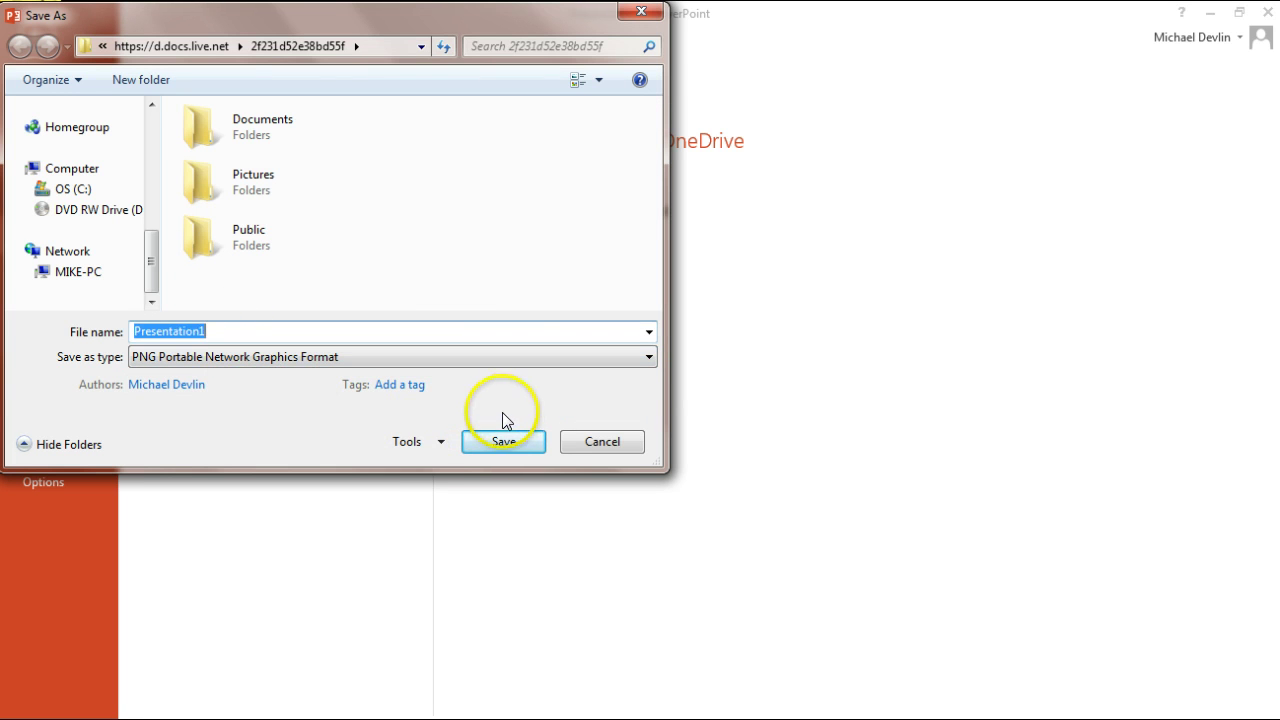
text(Days to sell average)
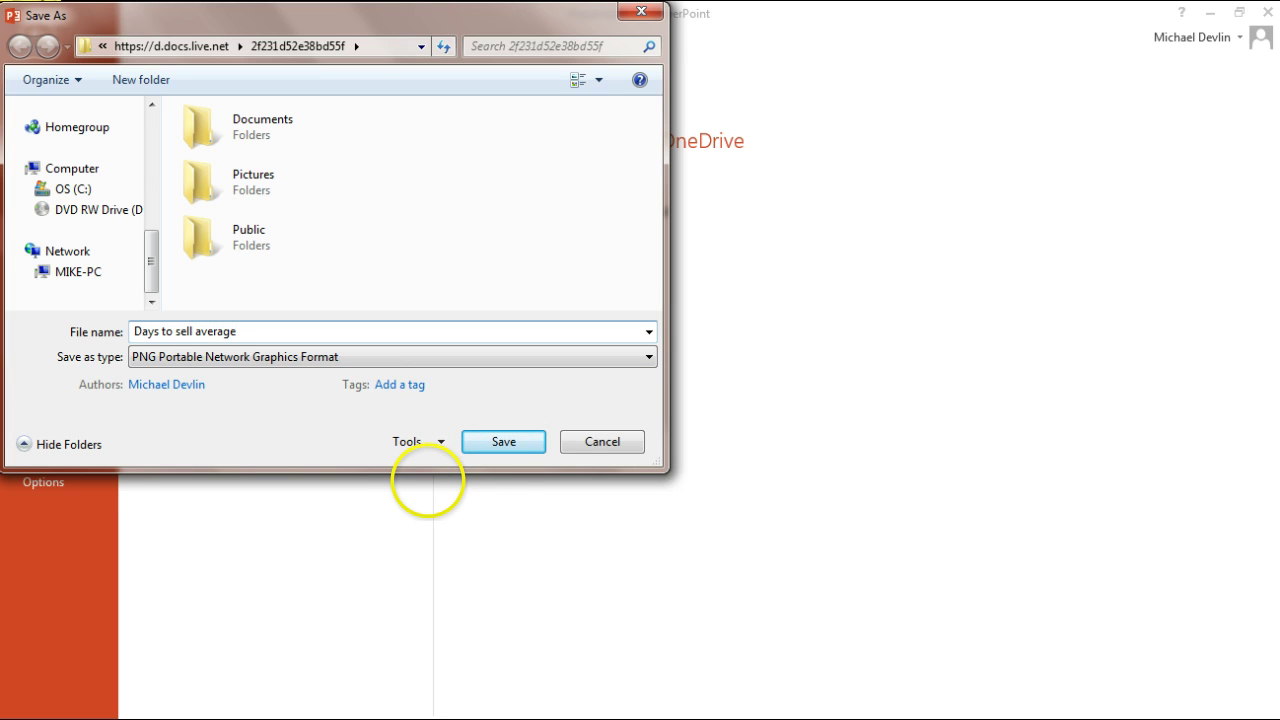
drag(154, 278, 144, 143)
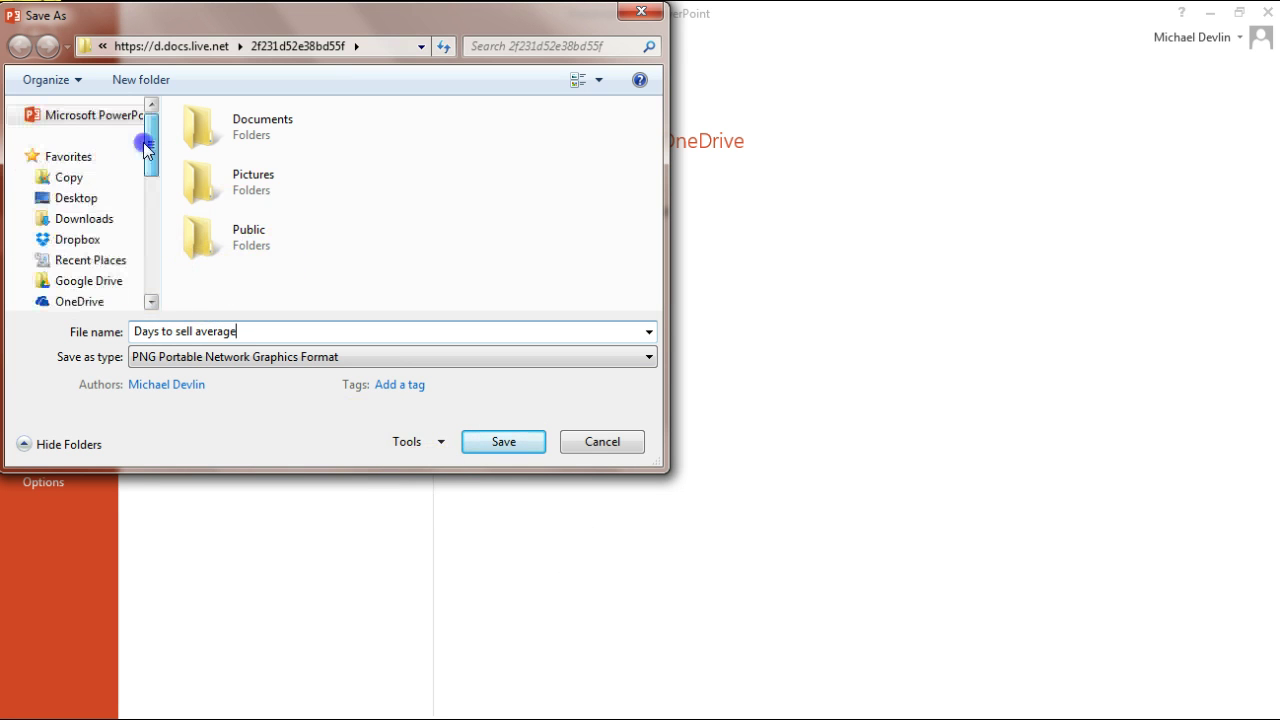
click(78, 197)
click(503, 446)
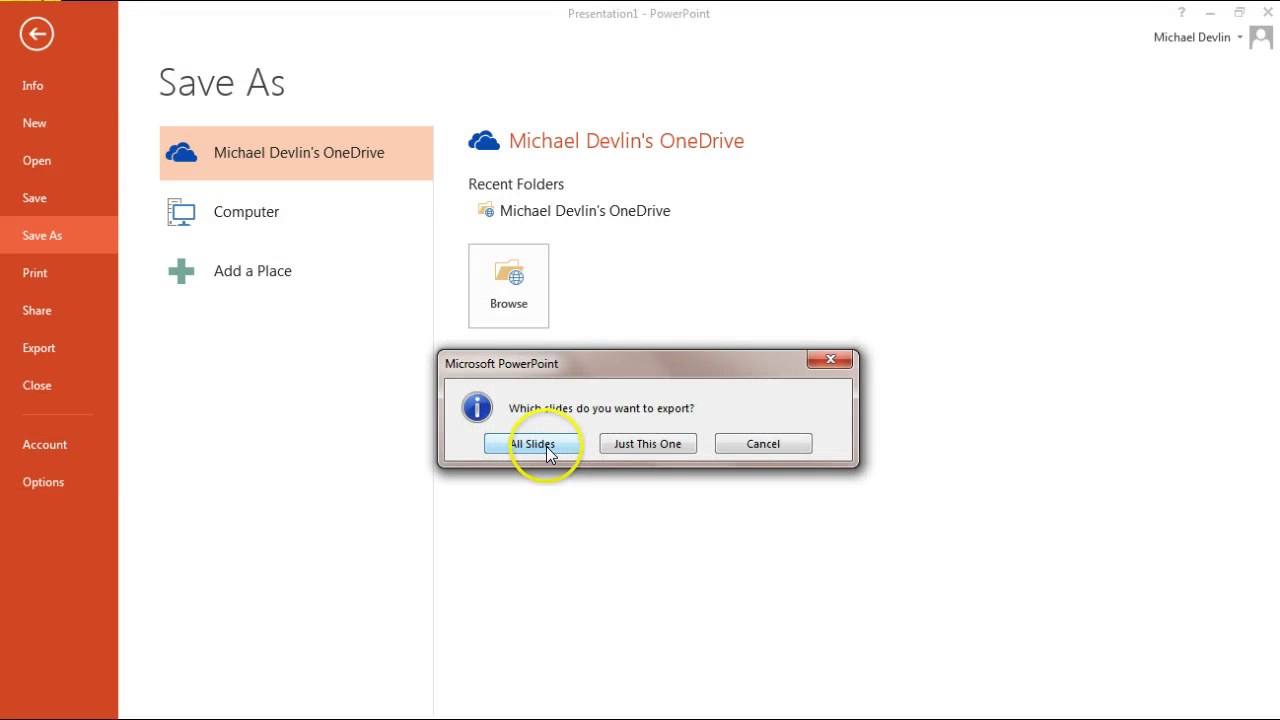
click(620, 443)
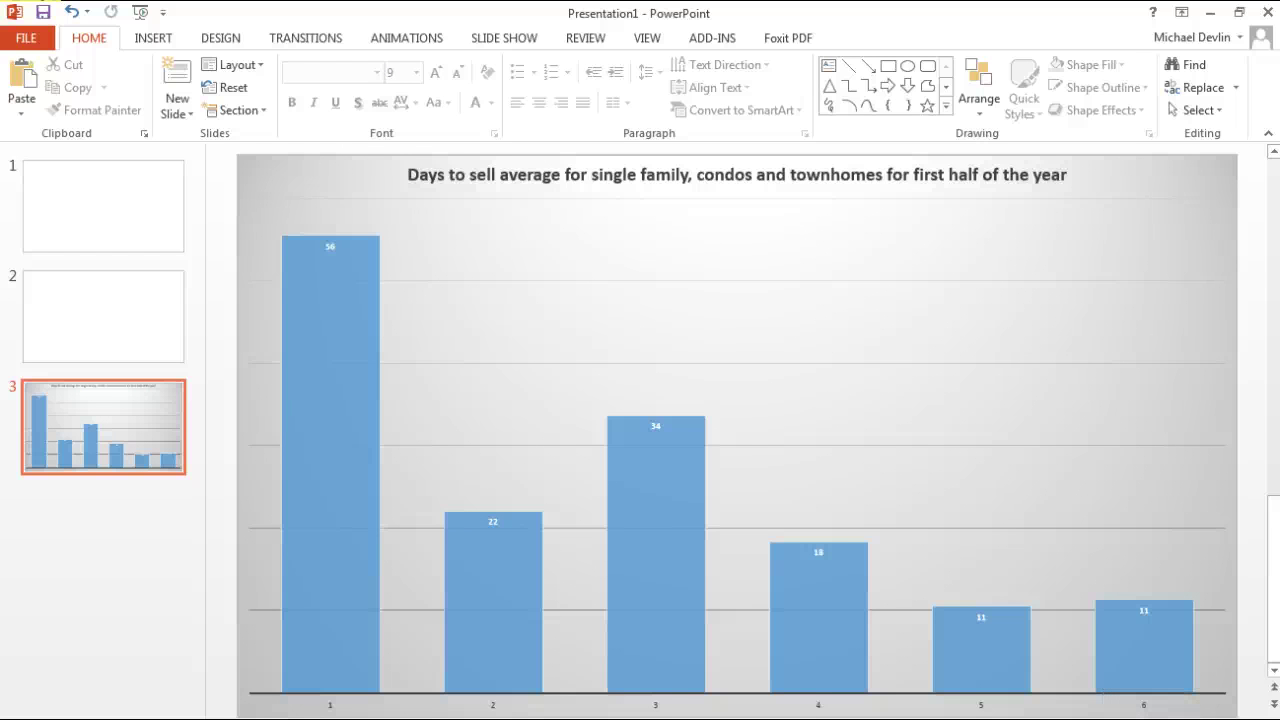
mouse_move(1279, 415)
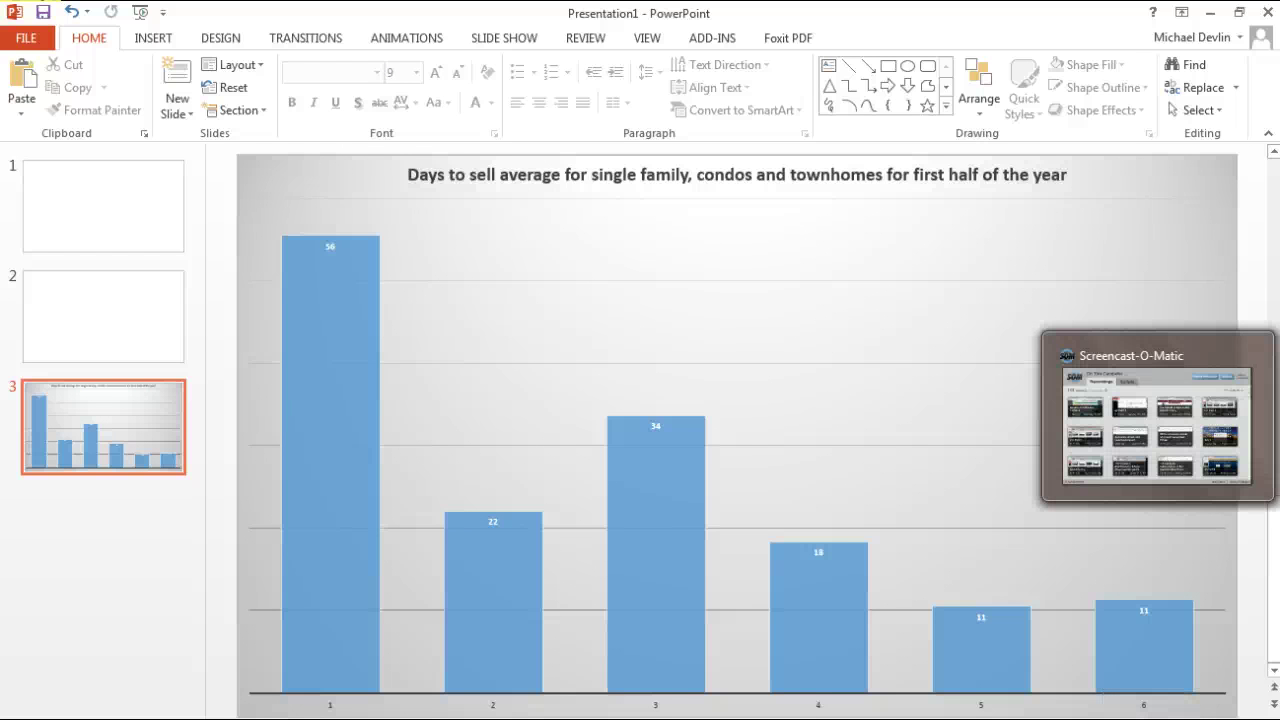
click(1279, 415)
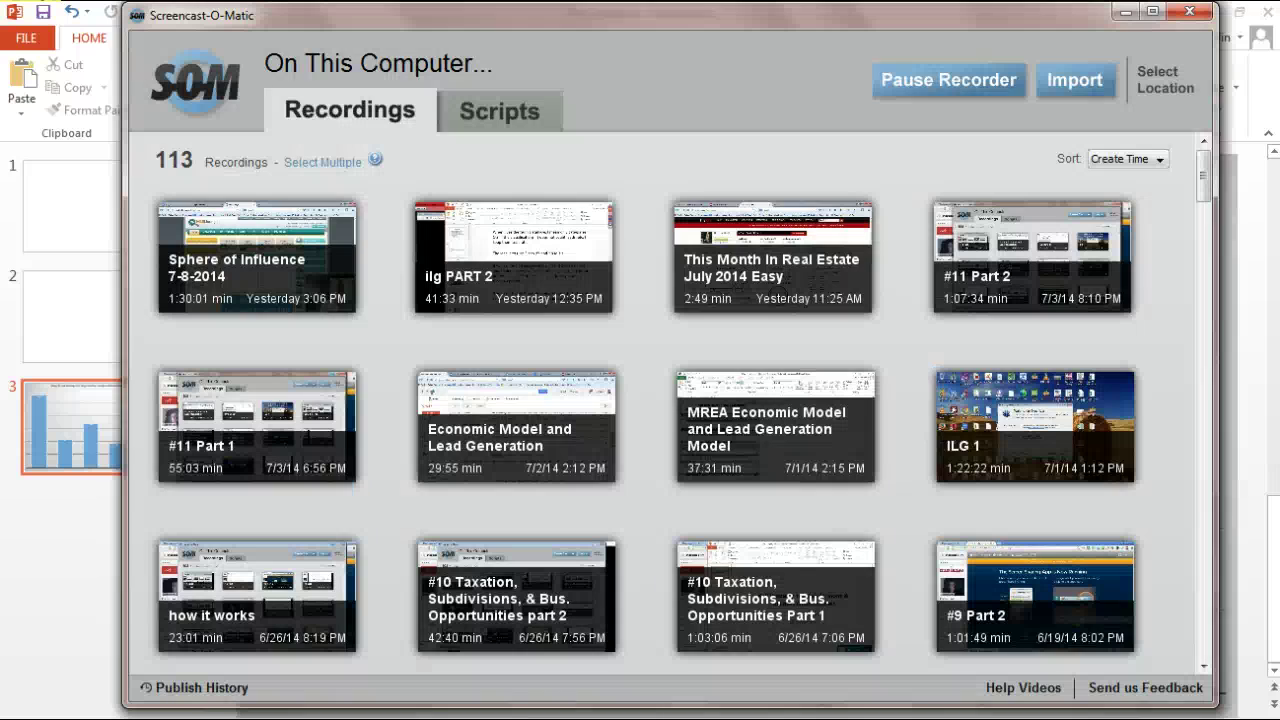